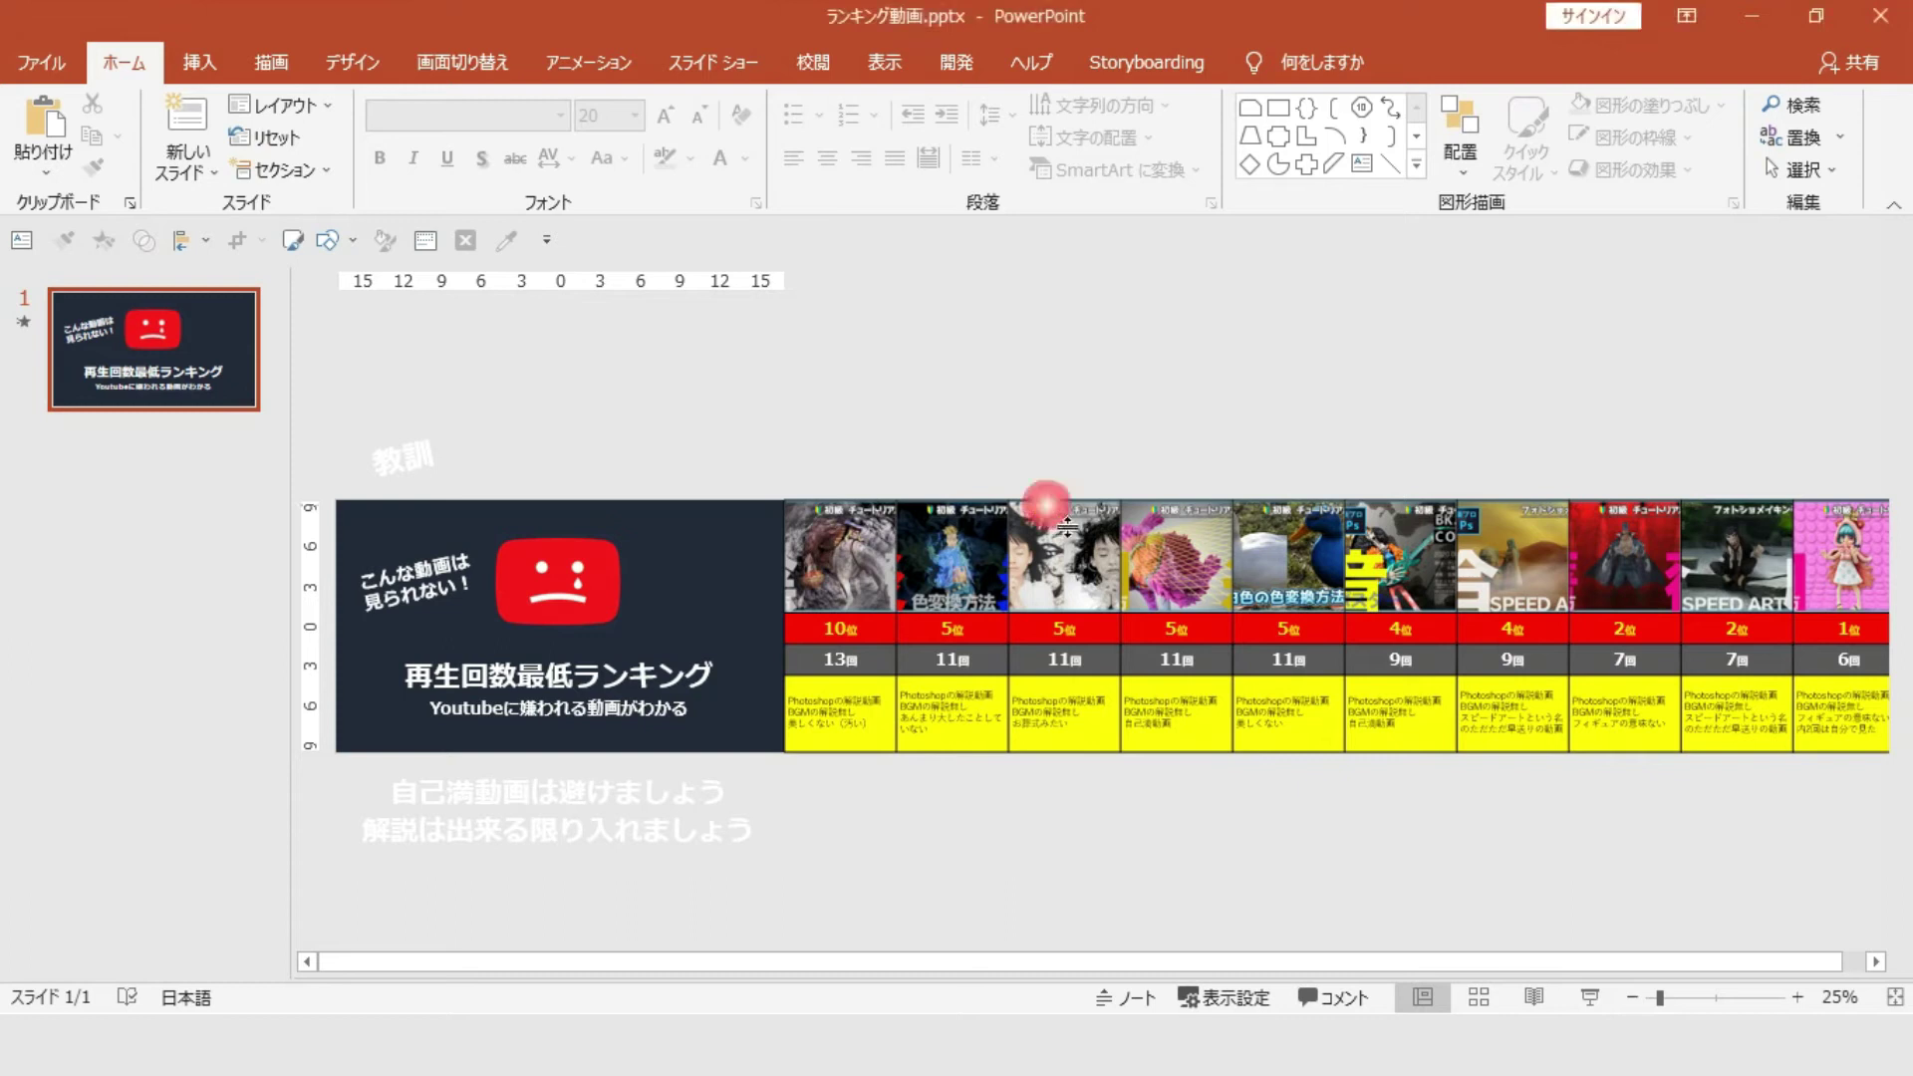
Step: Nudge the picture table on the slide, then undo to restore its original position
{"action": "left_click", "coordinate": [1060, 515]}
{"action": "left_click_drag", "start_coordinate": [986, 513], "coordinate": [1008, 515]}
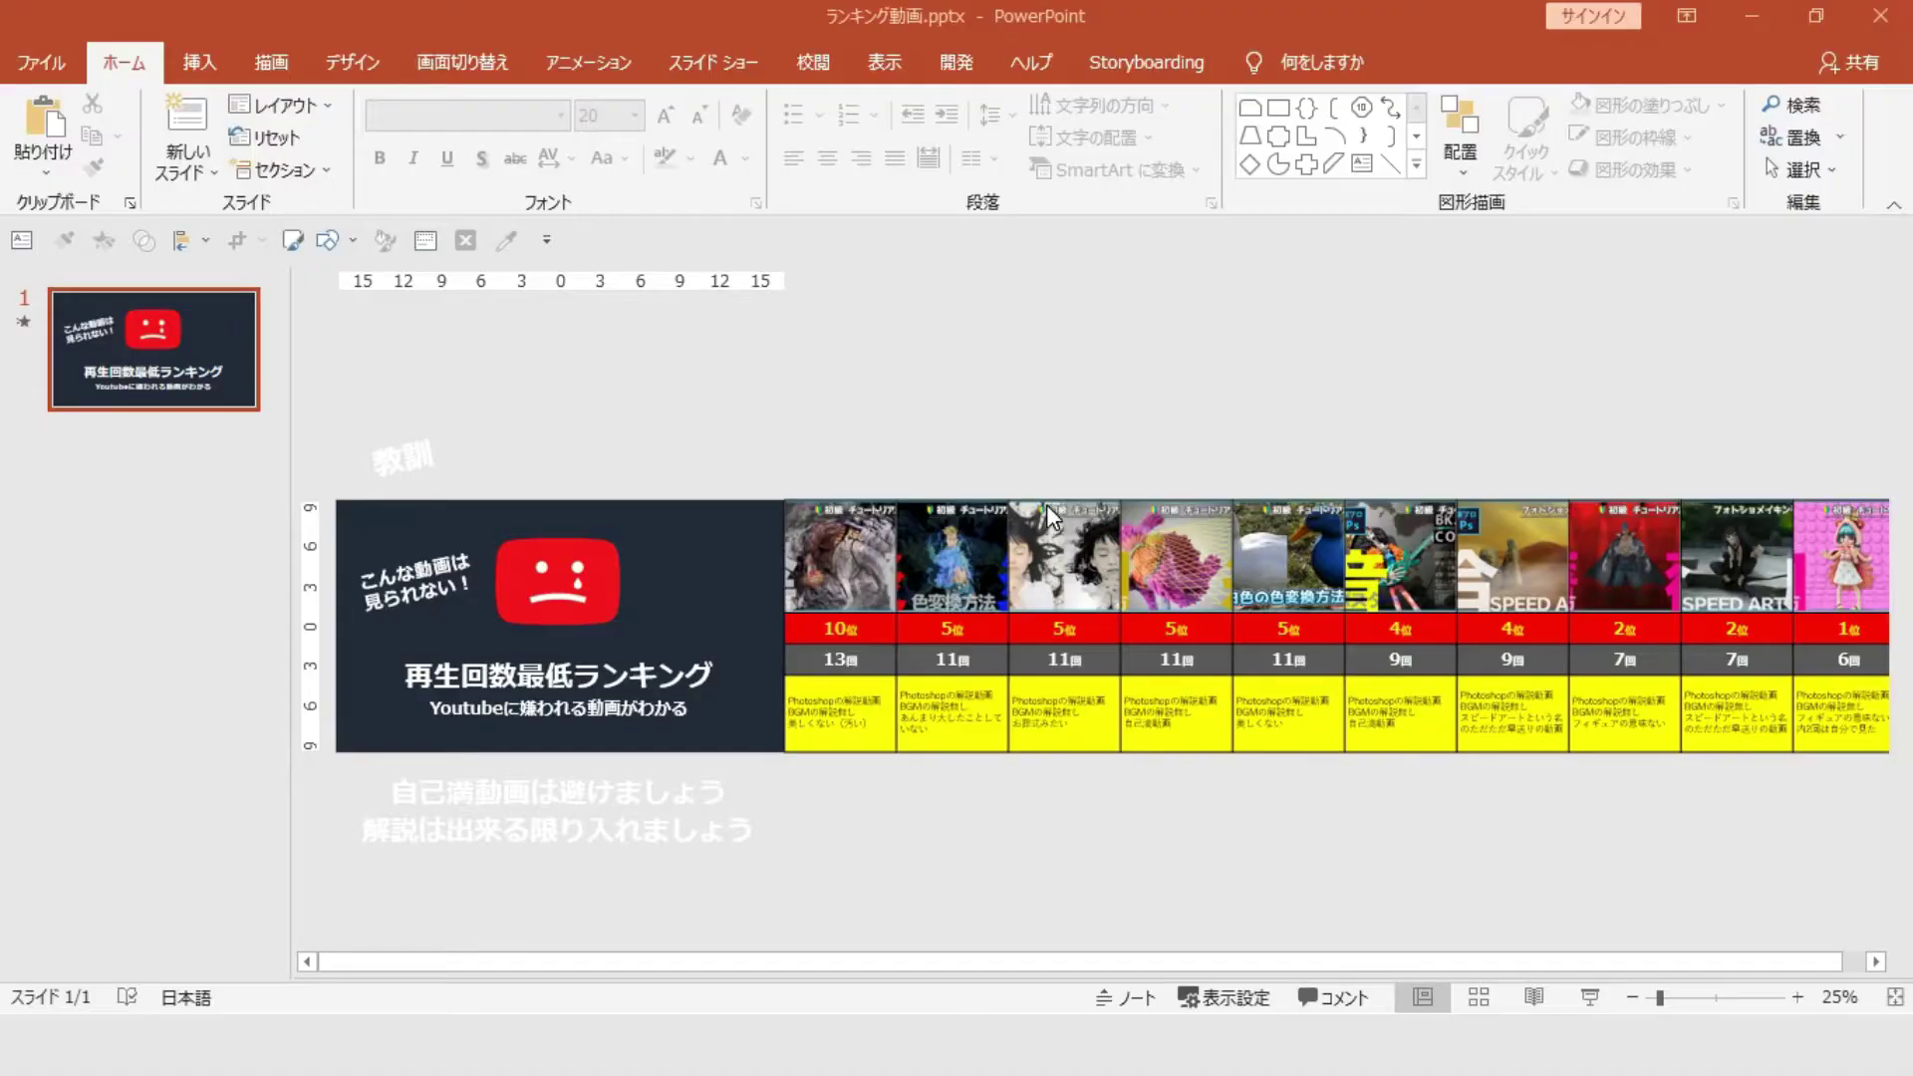
{"action": "left_click", "coordinate": [1059, 512]}
{"action": "left_click_drag", "start_coordinate": [985, 516], "coordinate": [1061, 503]}
{"action": "key", "text": "ctrl+z"}
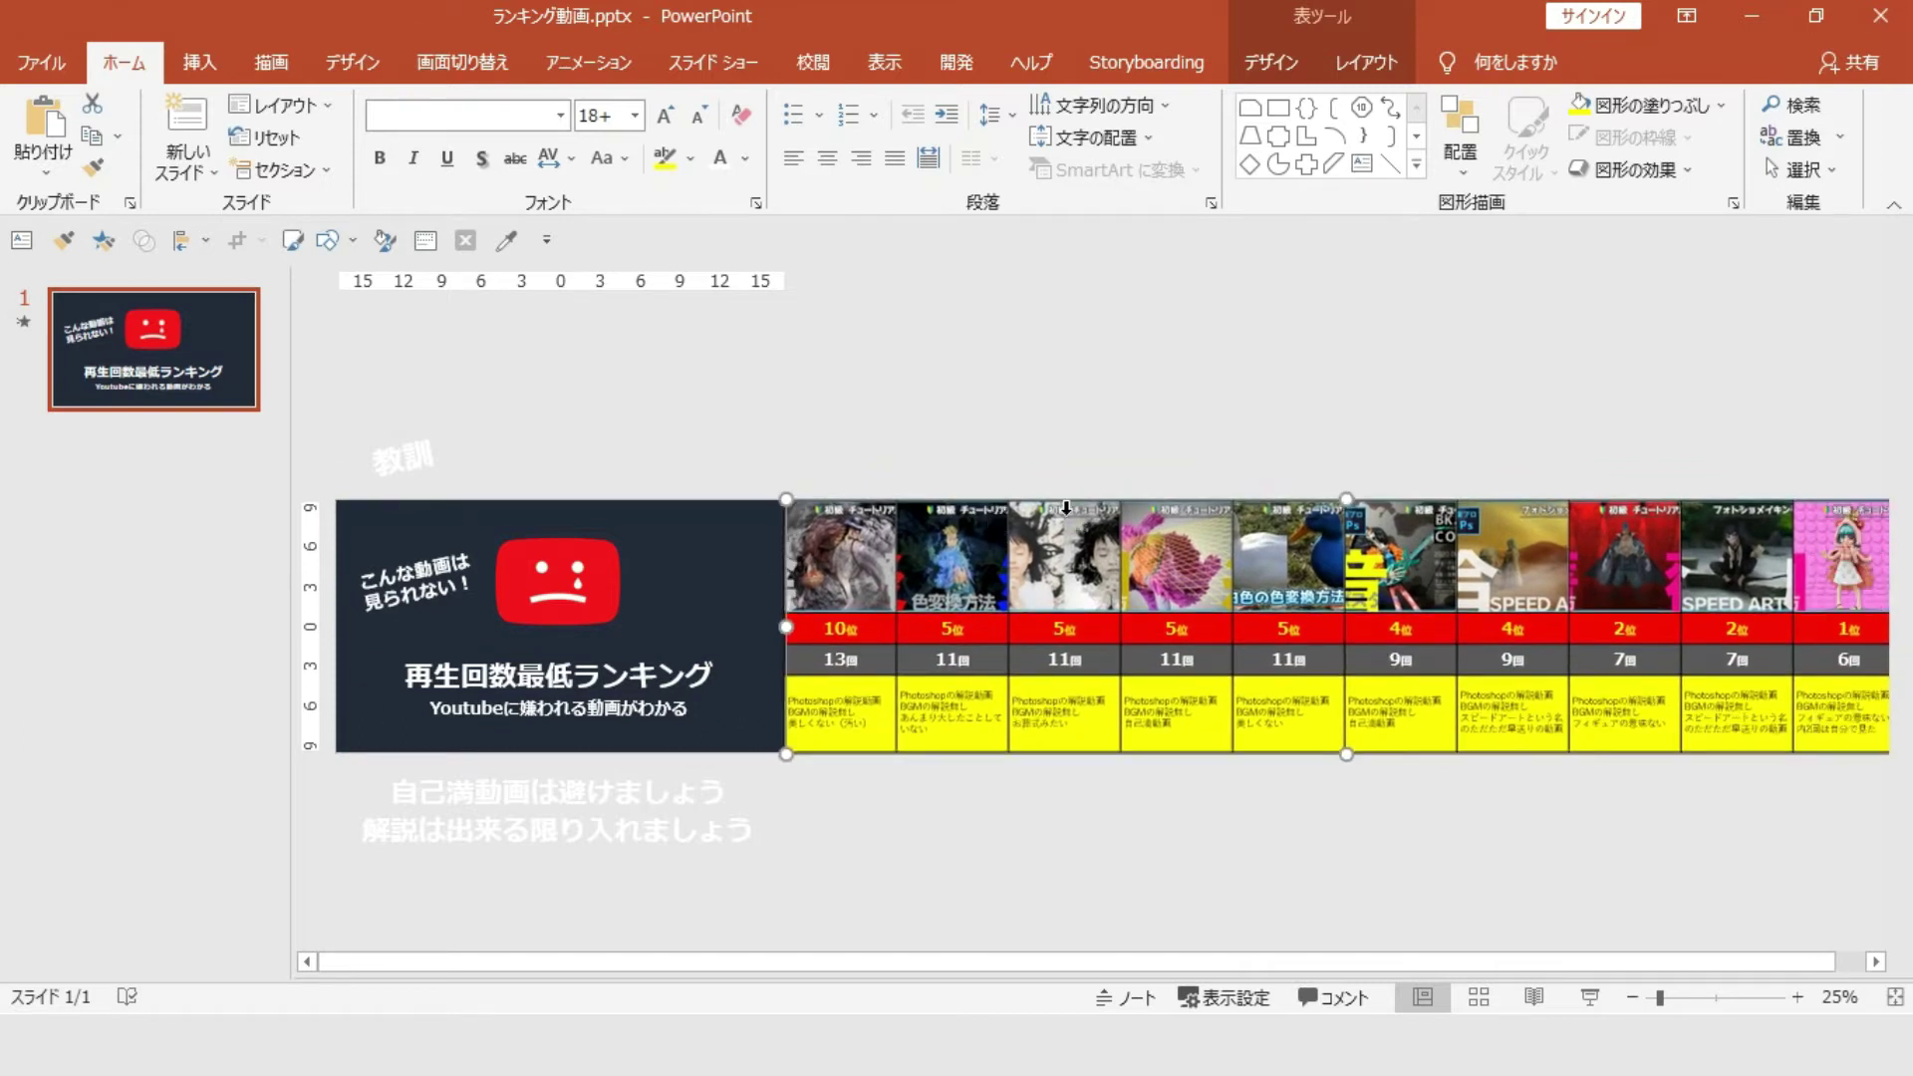
{"action": "left_click", "coordinate": [942, 421]}
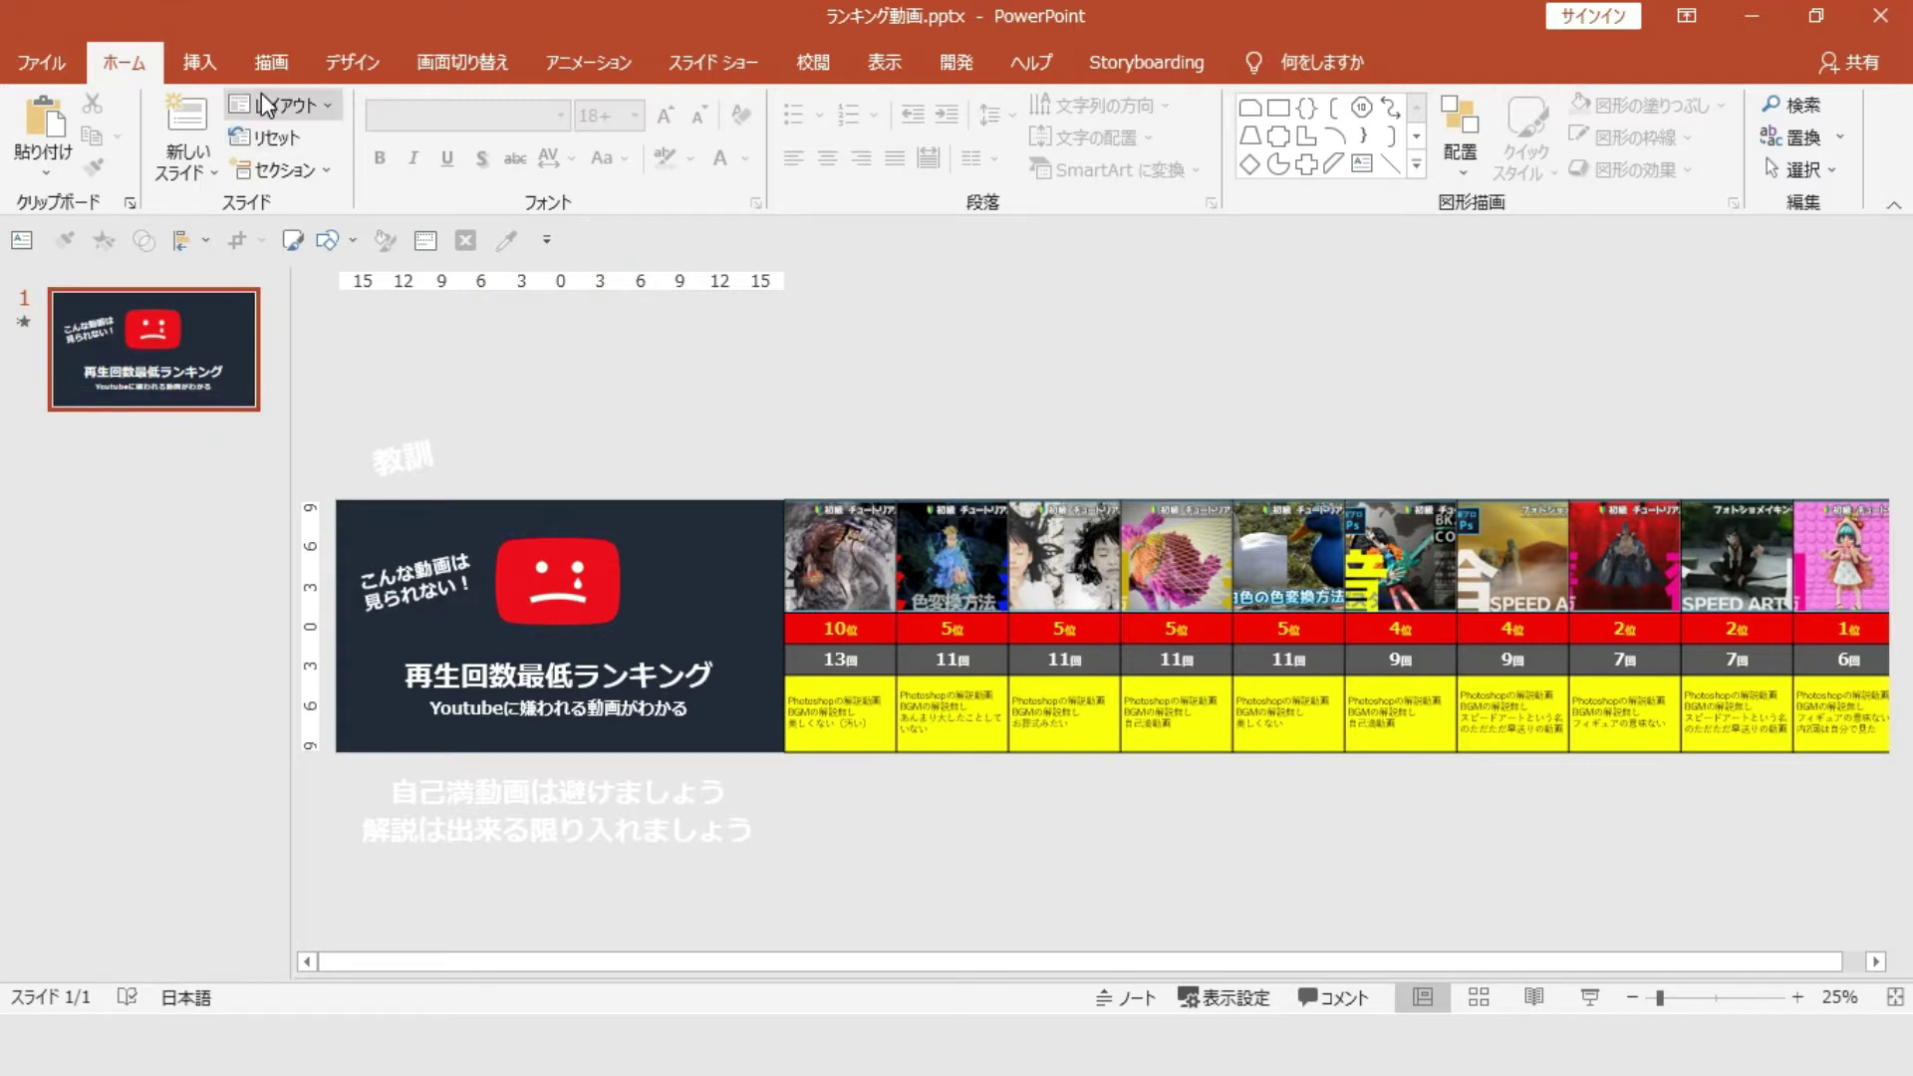
Step: Preview the table's 59-second スライドアウト animation from the Animation Pane, then stop it
{"action": "left_click", "coordinate": [546, 72]}
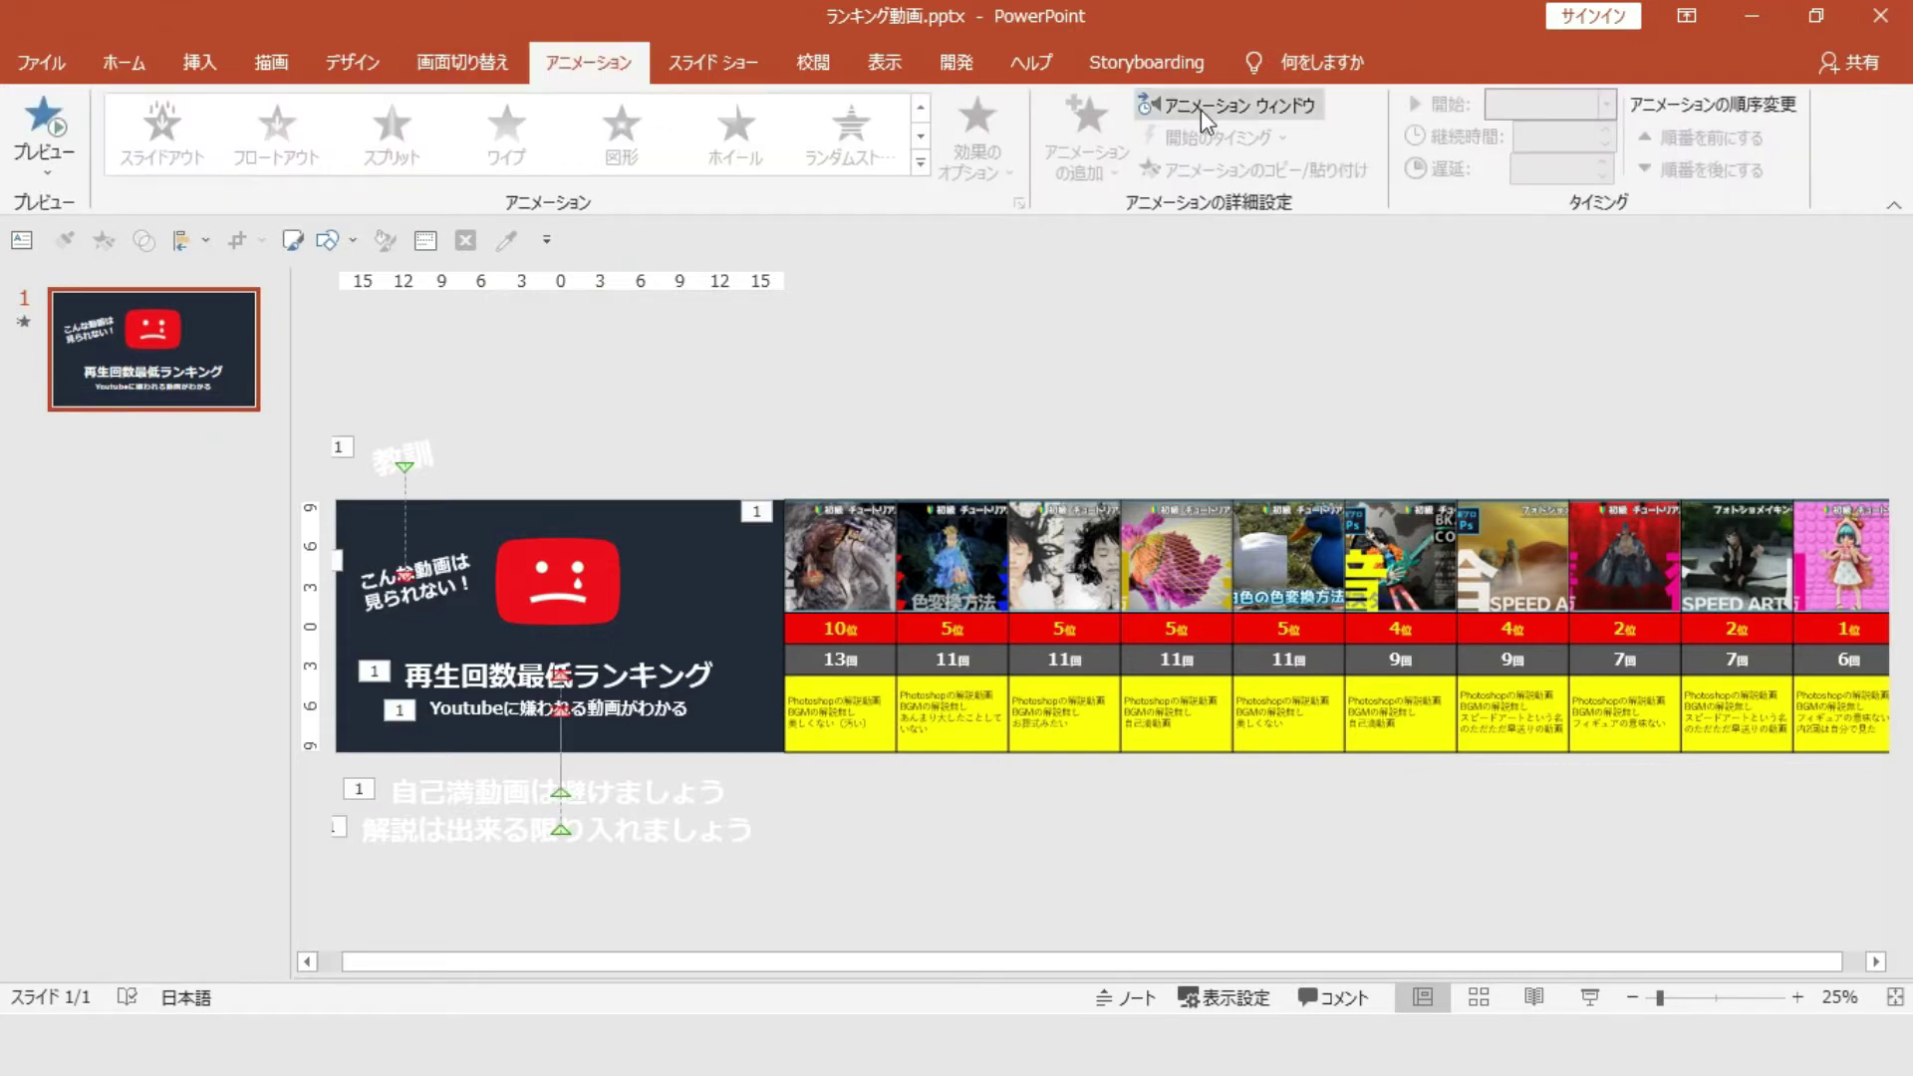
{"action": "left_click", "coordinate": [1229, 107]}
{"action": "left_click", "coordinate": [1544, 397]}
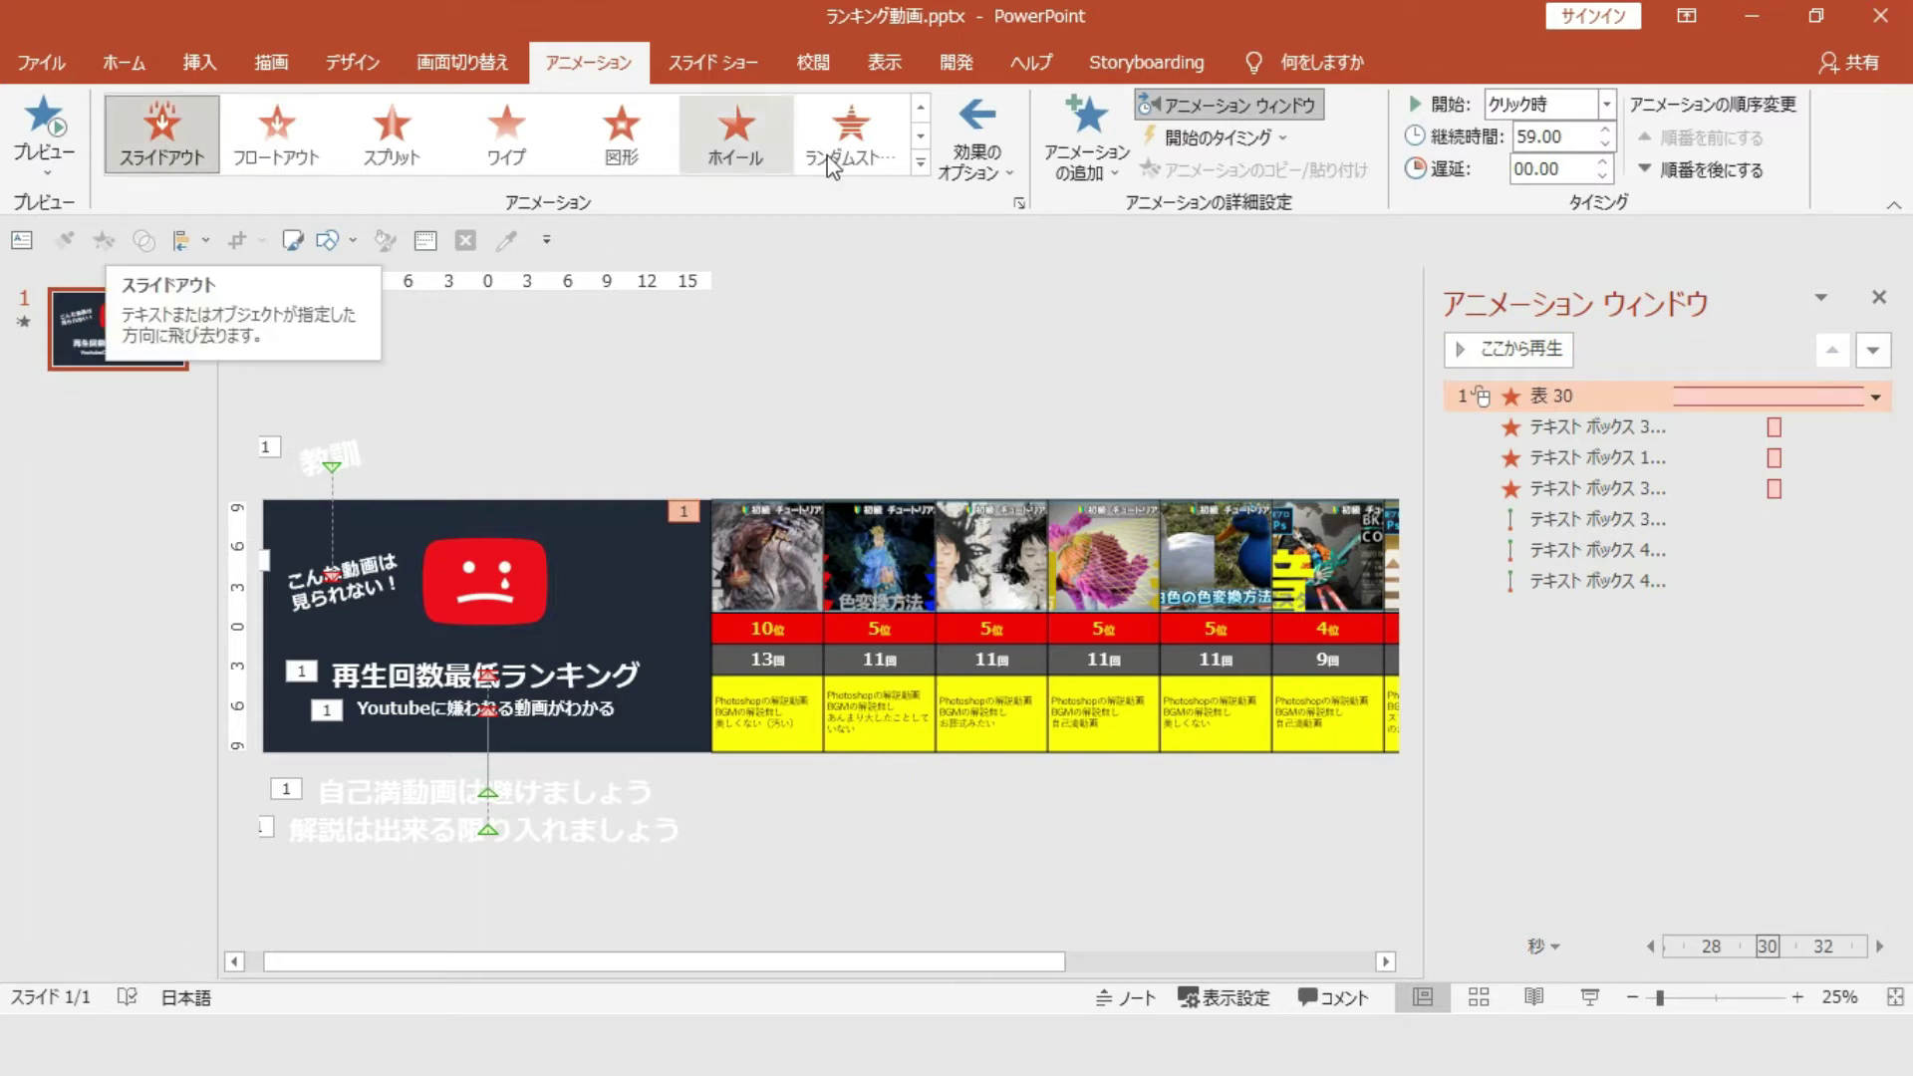
{"action": "left_click", "coordinate": [1462, 350]}
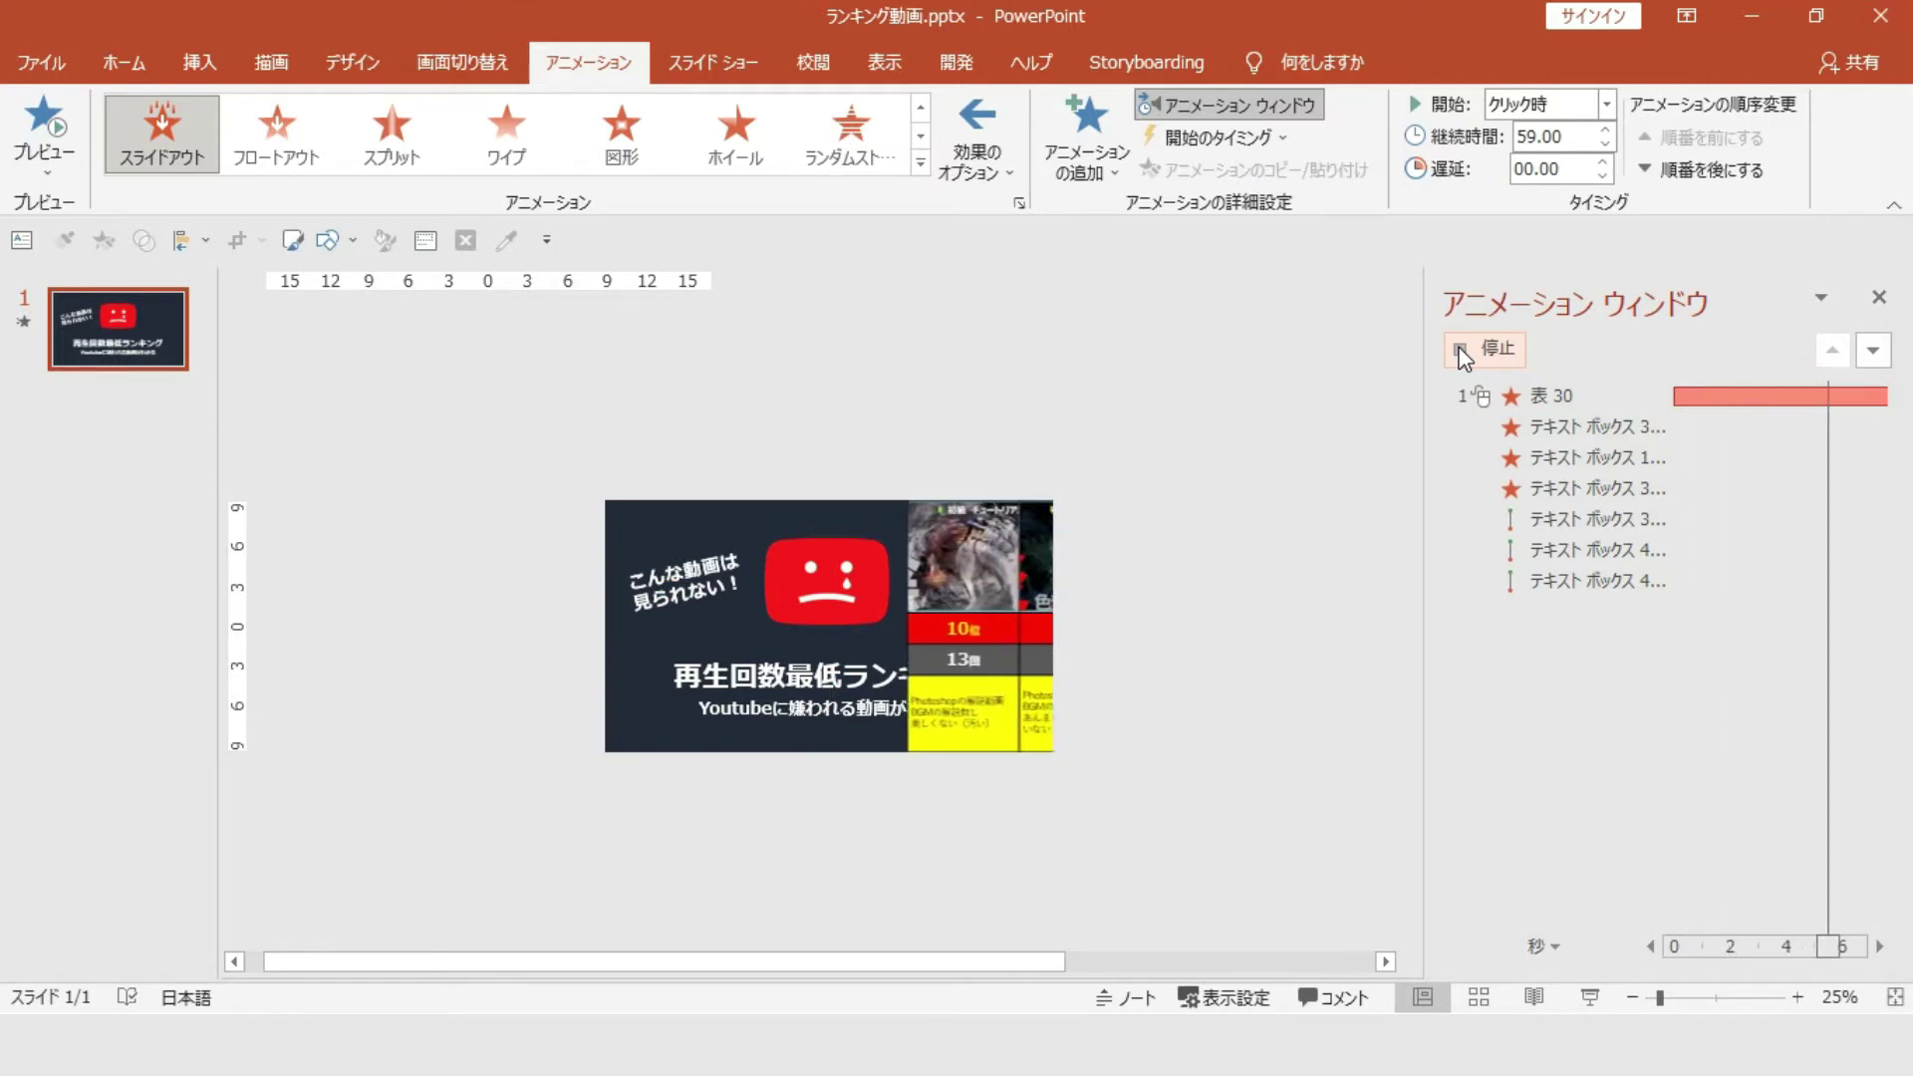
{"action": "left_click", "coordinate": [1462, 351]}
{"action": "left_click", "coordinate": [837, 344]}
{"action": "left_click", "coordinate": [37, 503]}
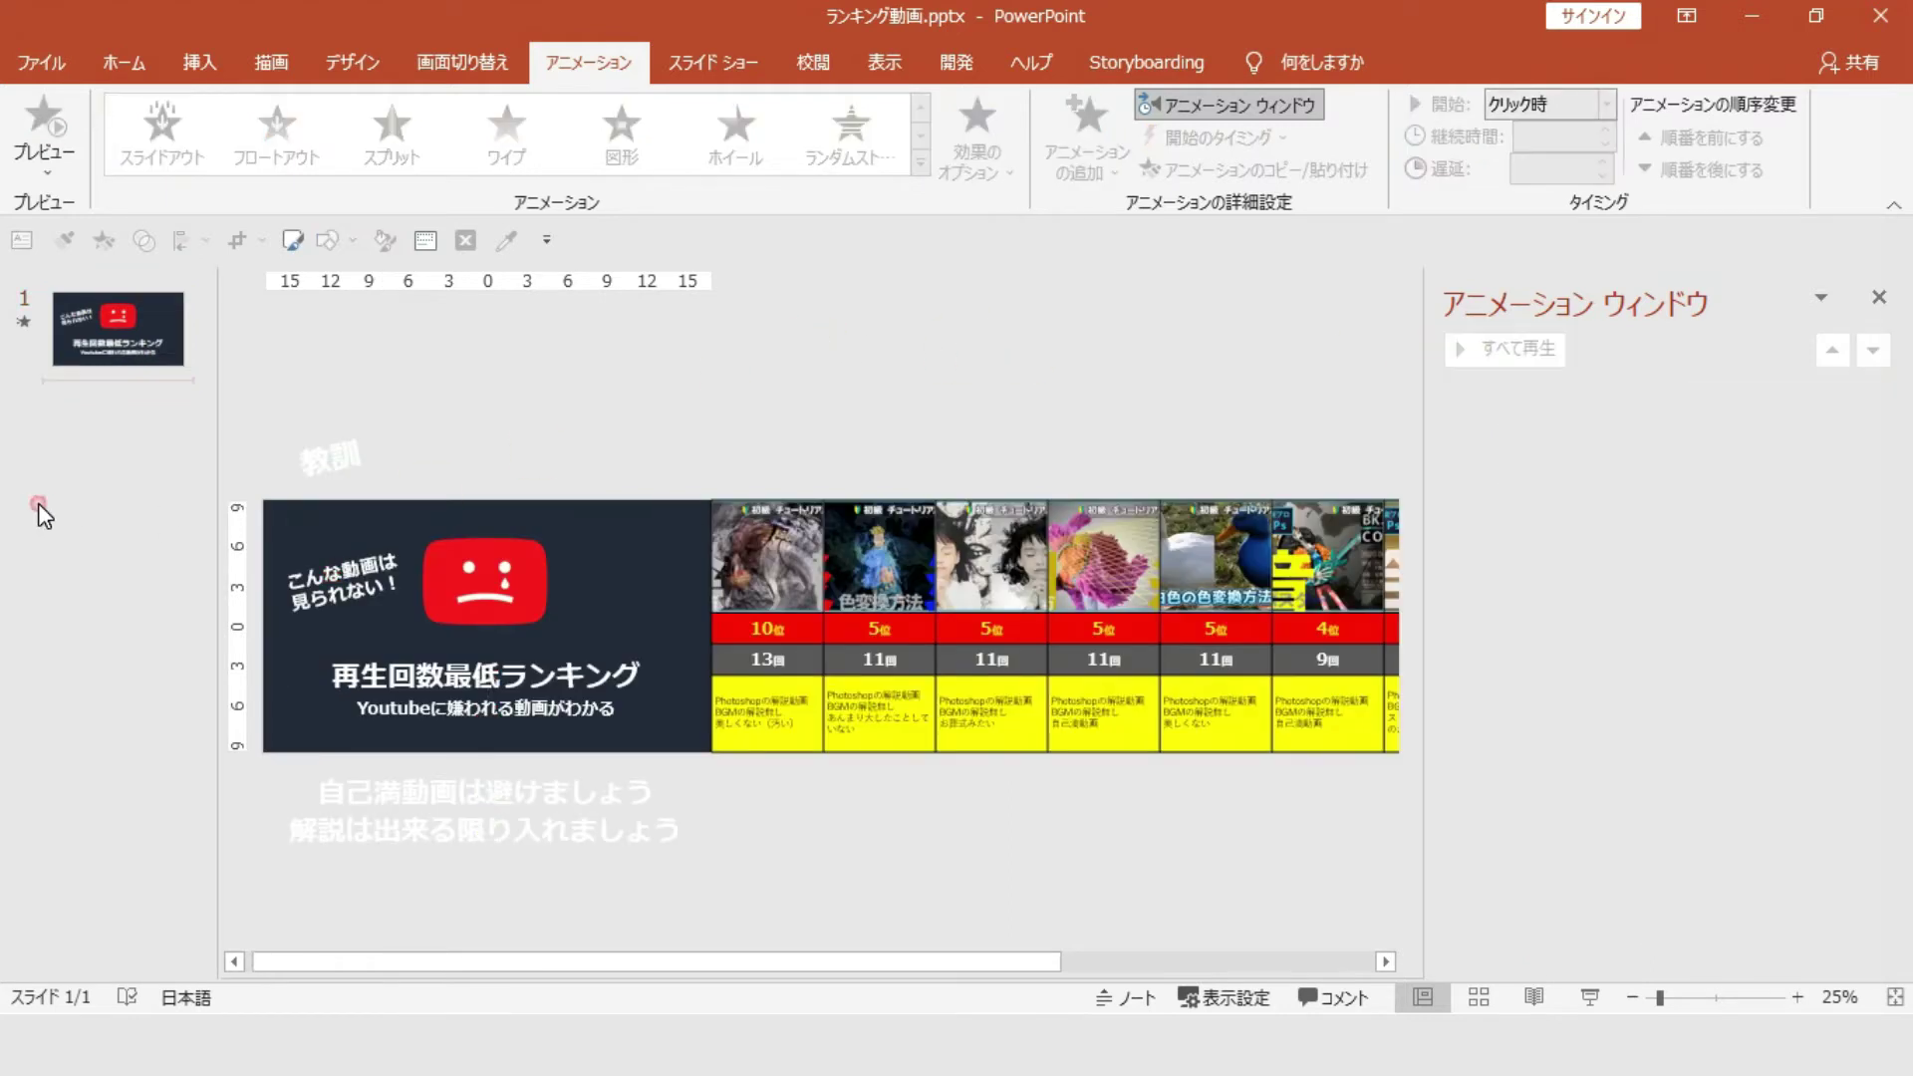
Step: Add a new blank slide and insert a 4×4 table on it
{"action": "right_click", "coordinate": [64, 504]}
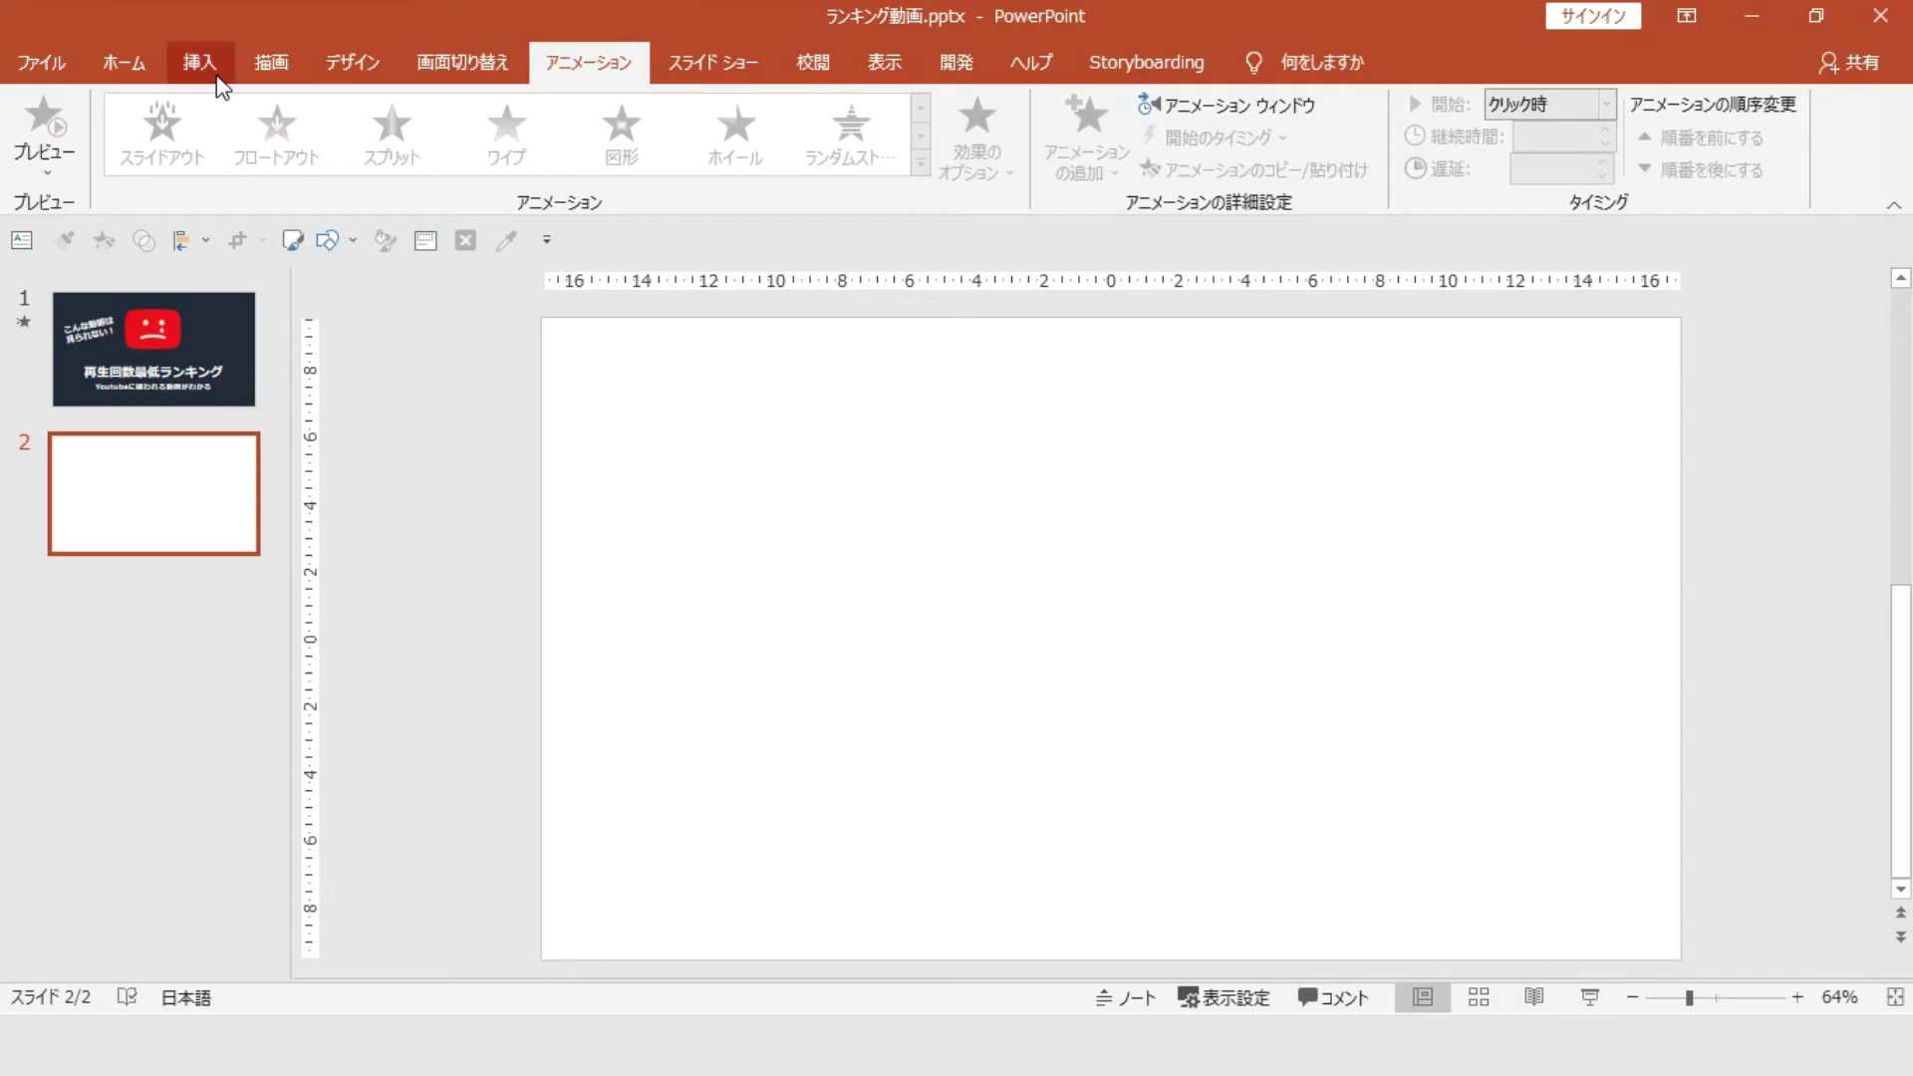
{"action": "left_click", "coordinate": [220, 80]}
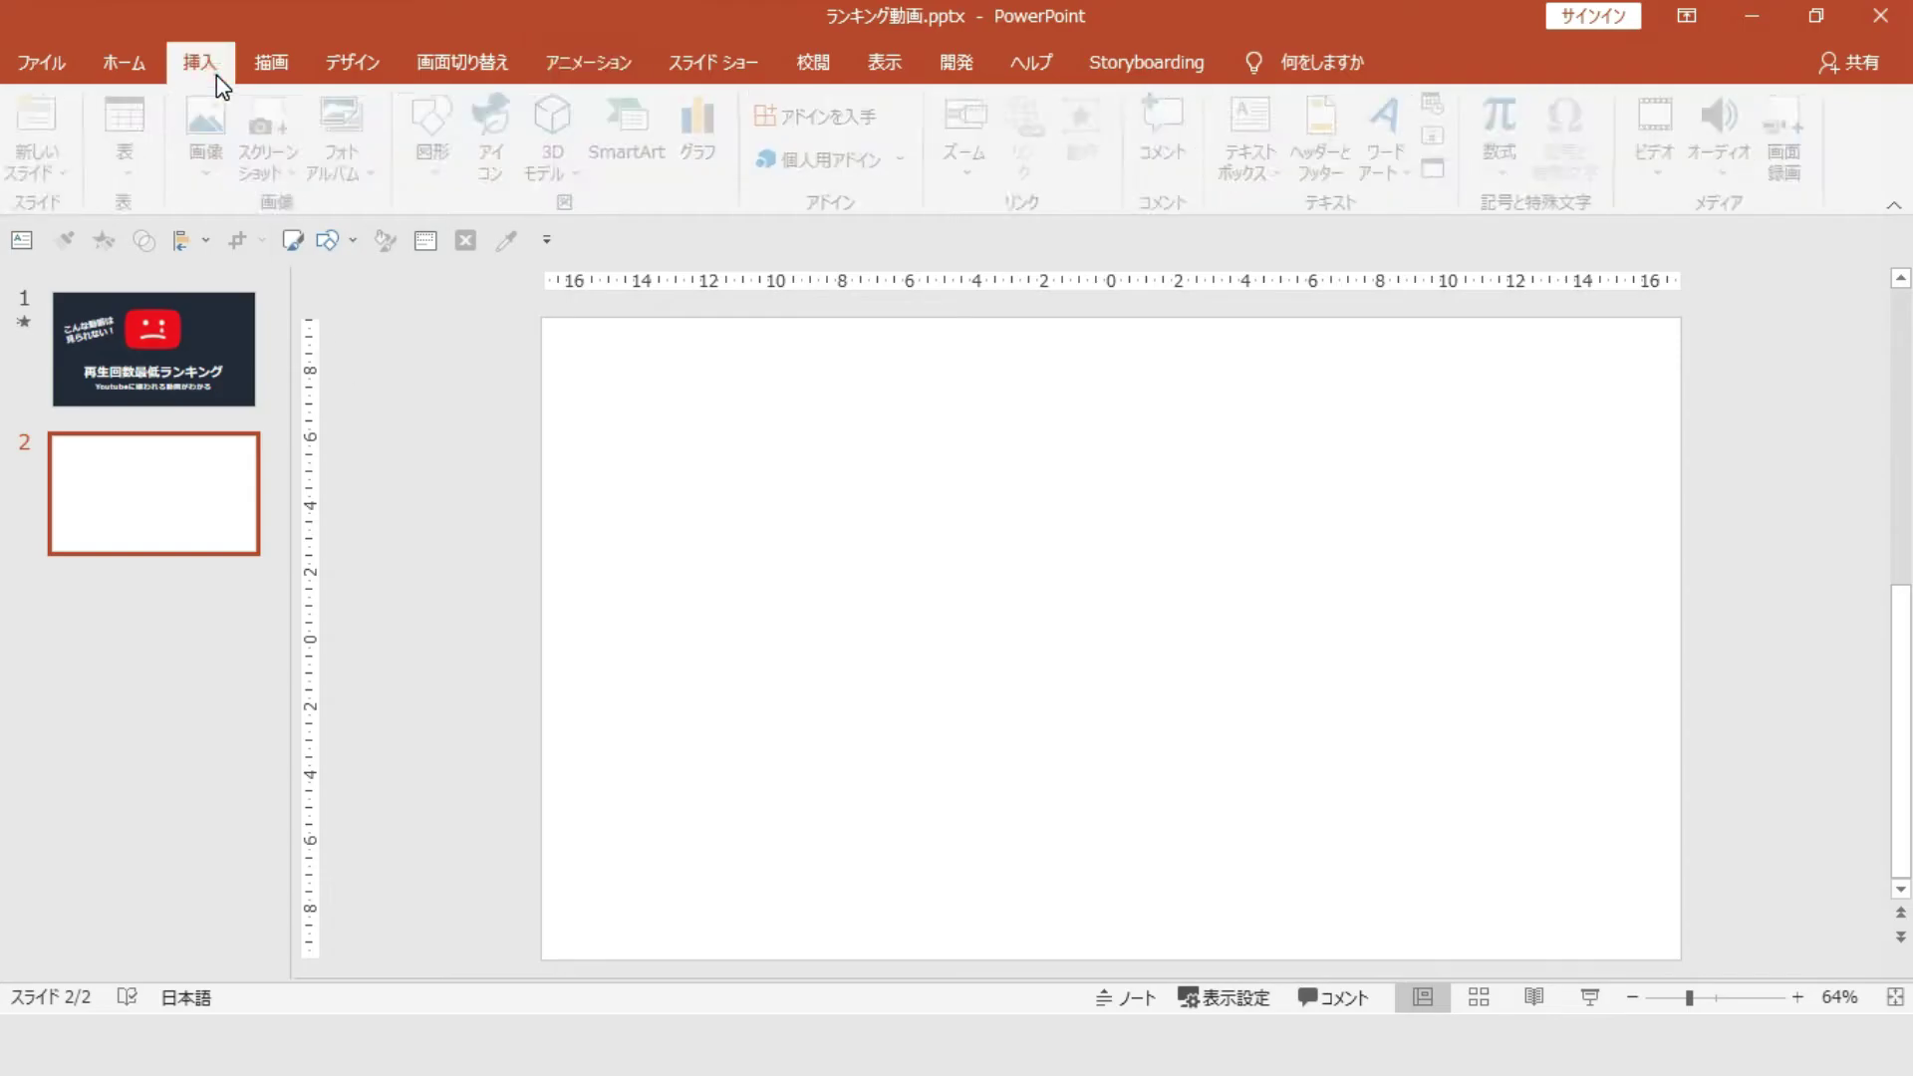
{"action": "left_click", "coordinate": [150, 177]}
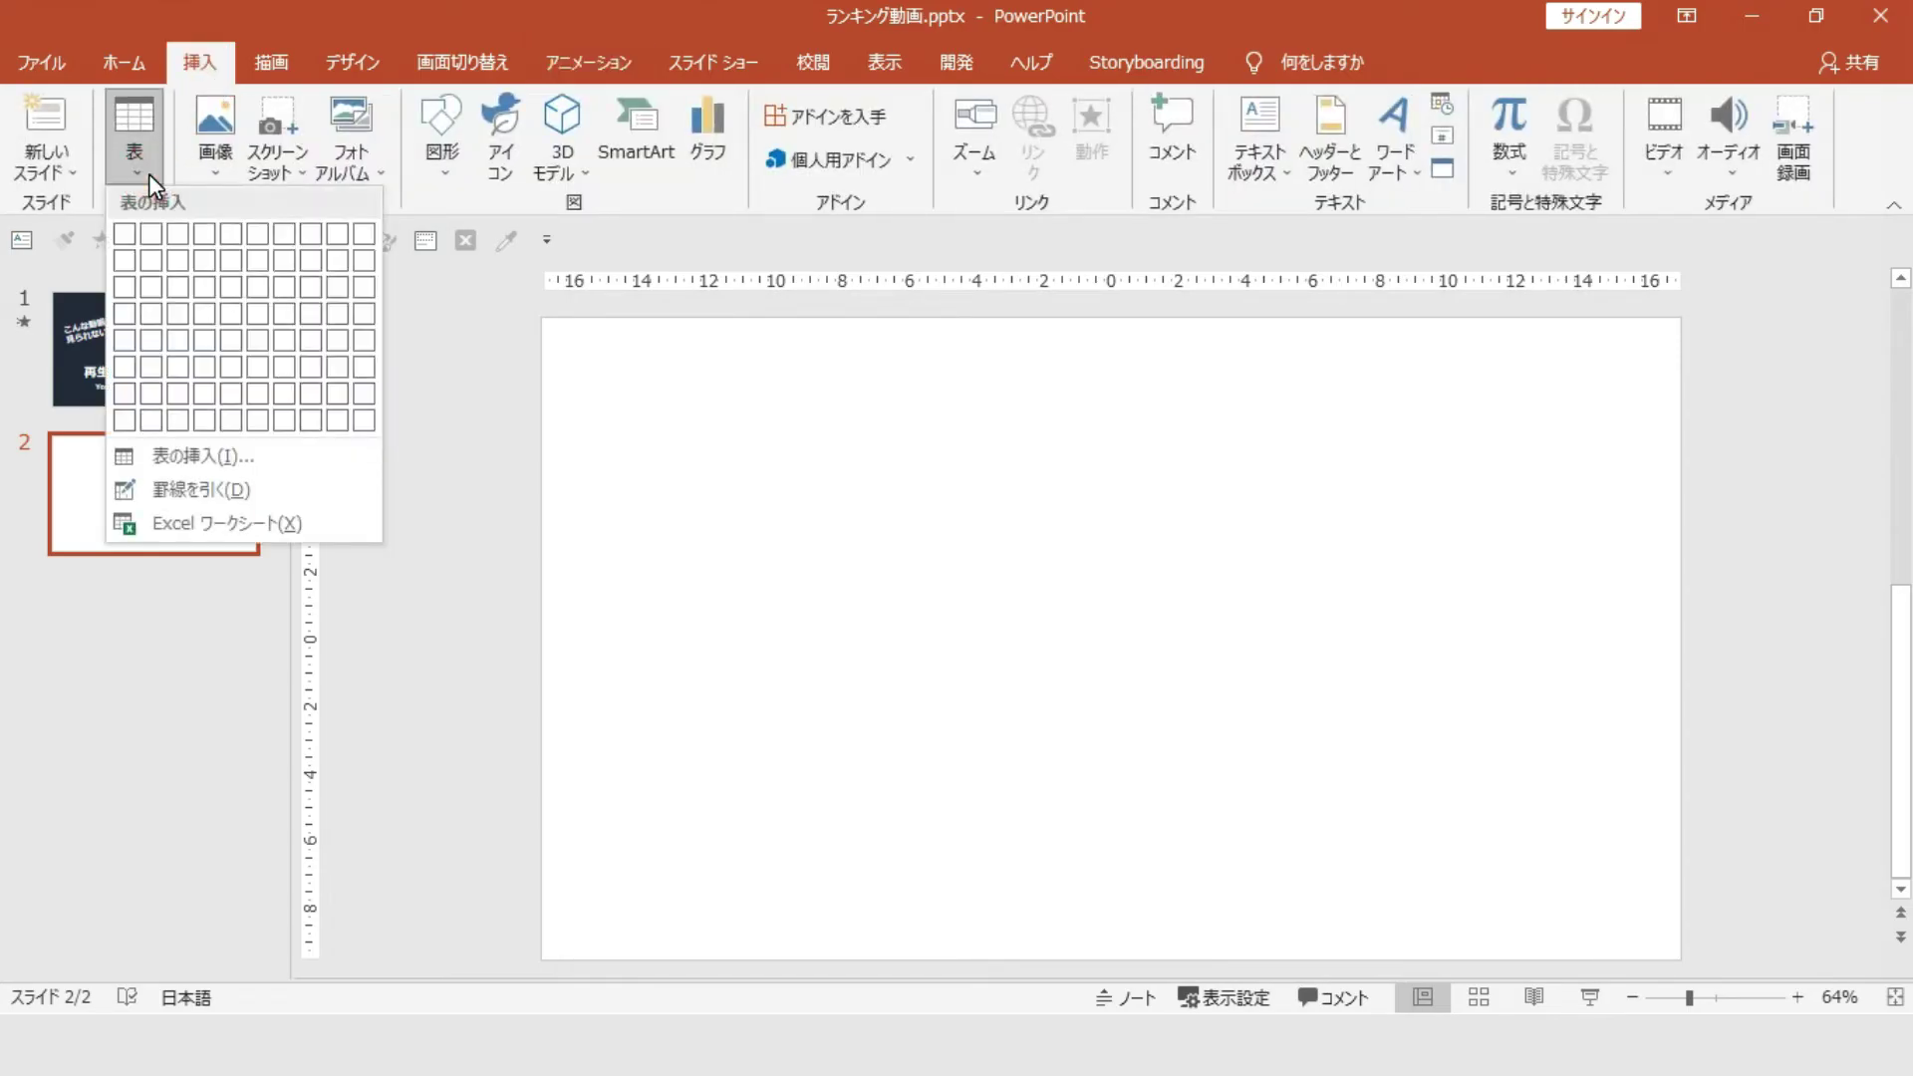
{"action": "left_click", "coordinate": [203, 316]}
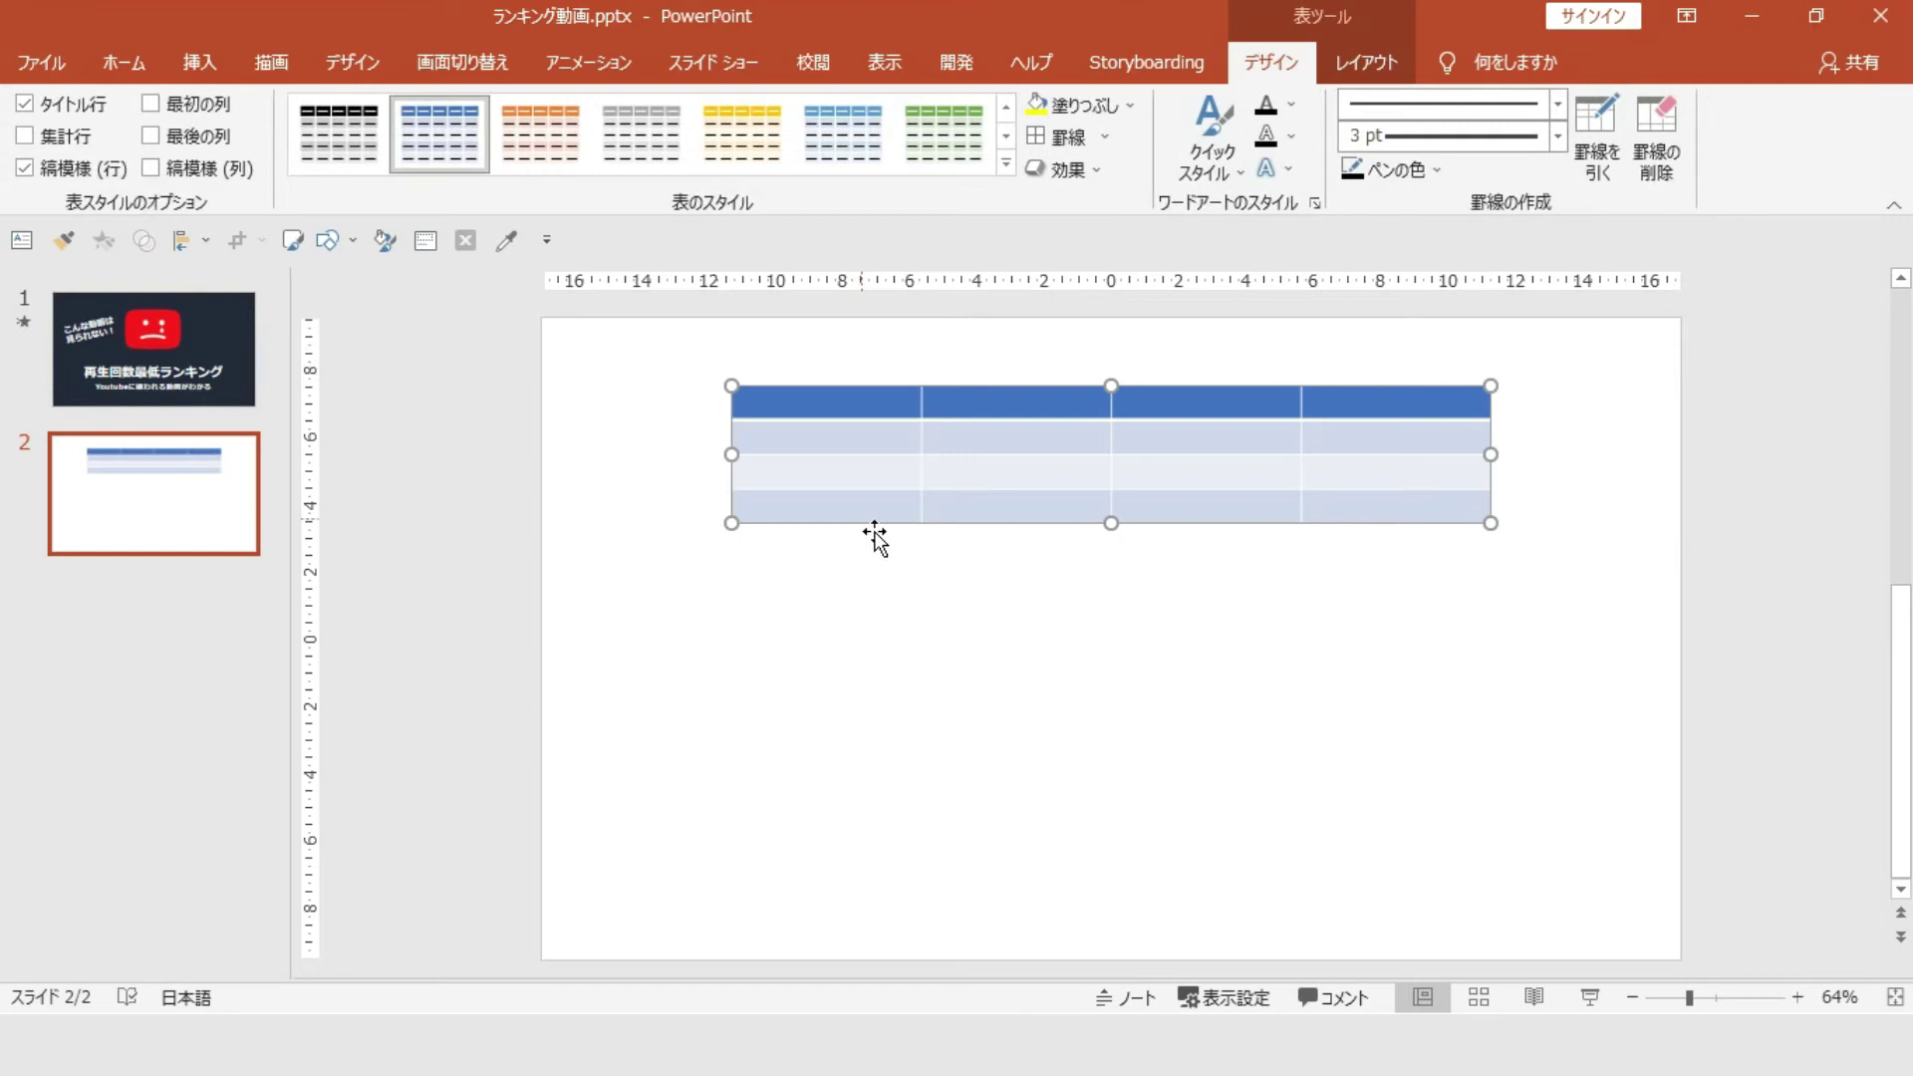
Step: Move the table to the top-left corner and stretch it to the slide's right and bottom edges
{"action": "left_click_drag", "start_coordinate": [875, 538], "coordinate": [679, 465]}
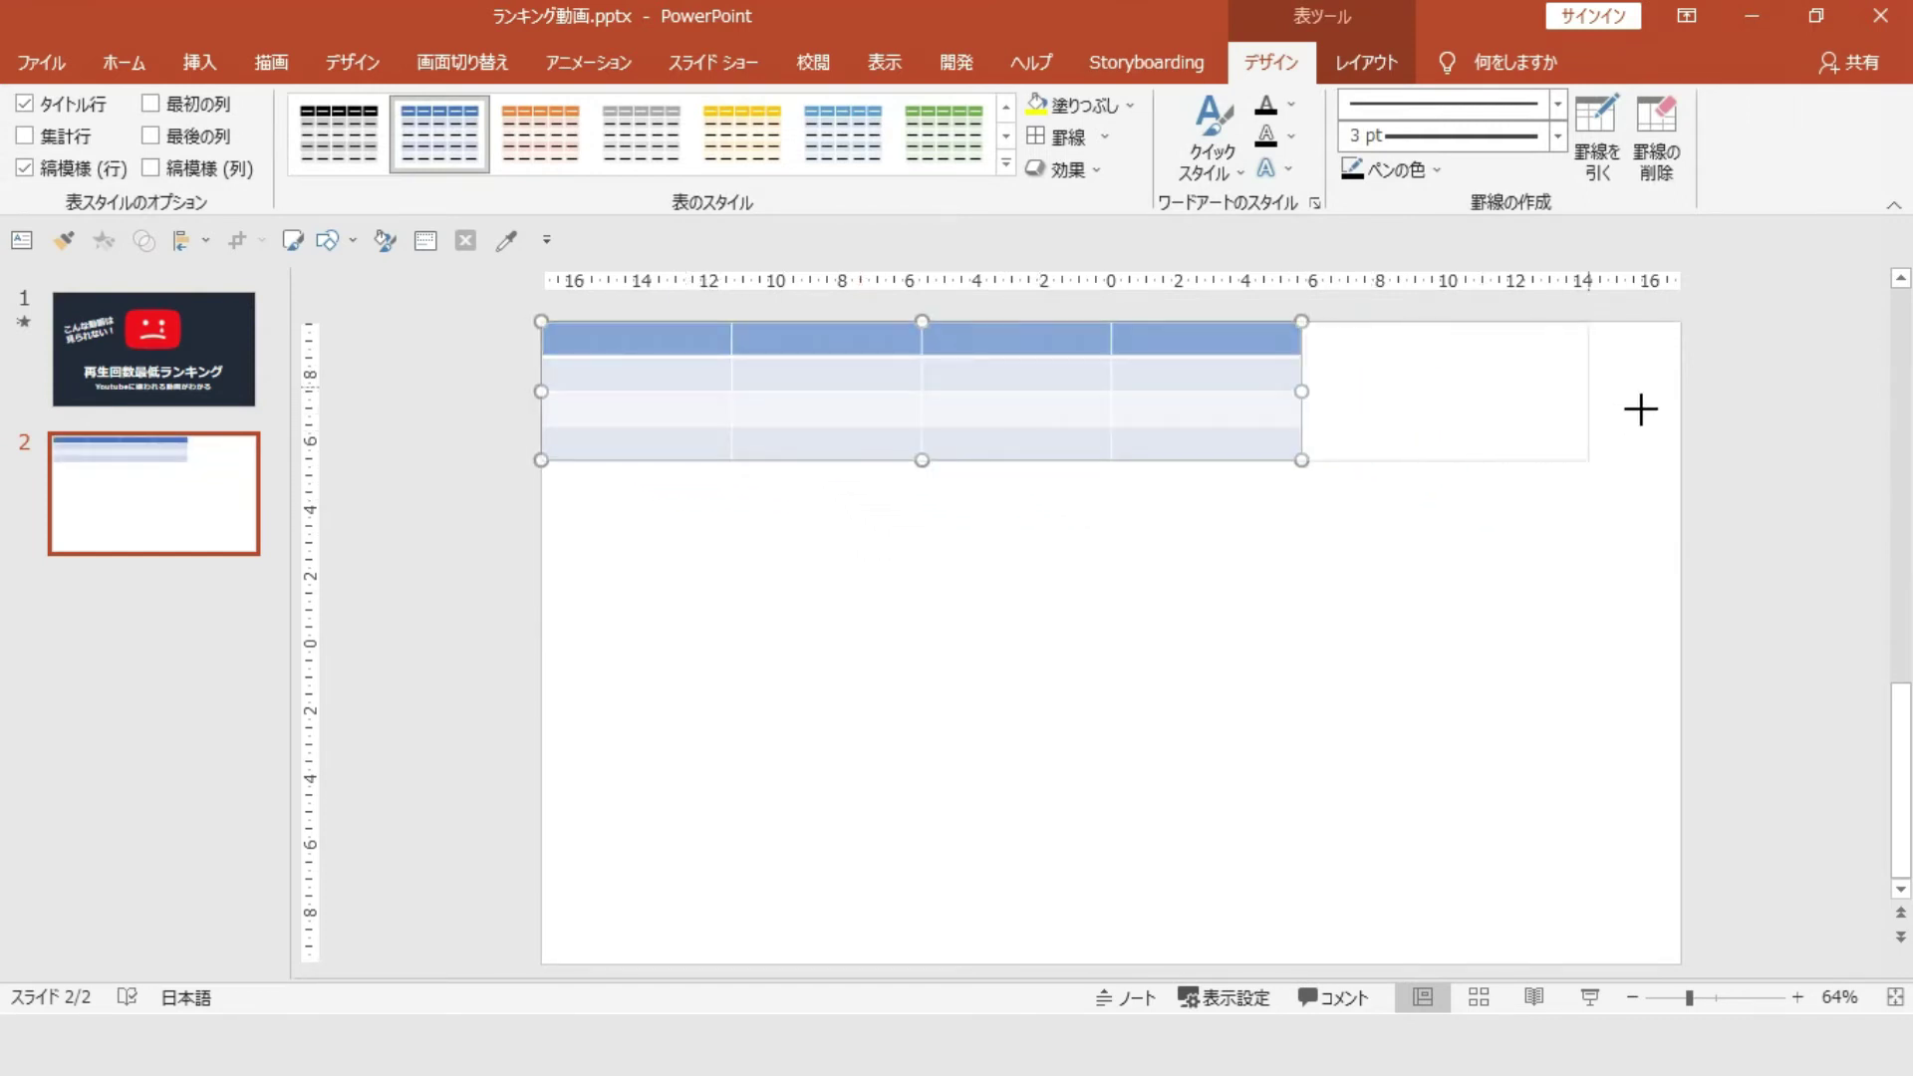
{"action": "left_click_drag", "start_coordinate": [1701, 408], "coordinate": [1701, 409]}
{"action": "left_click", "coordinate": [1536, 411]}
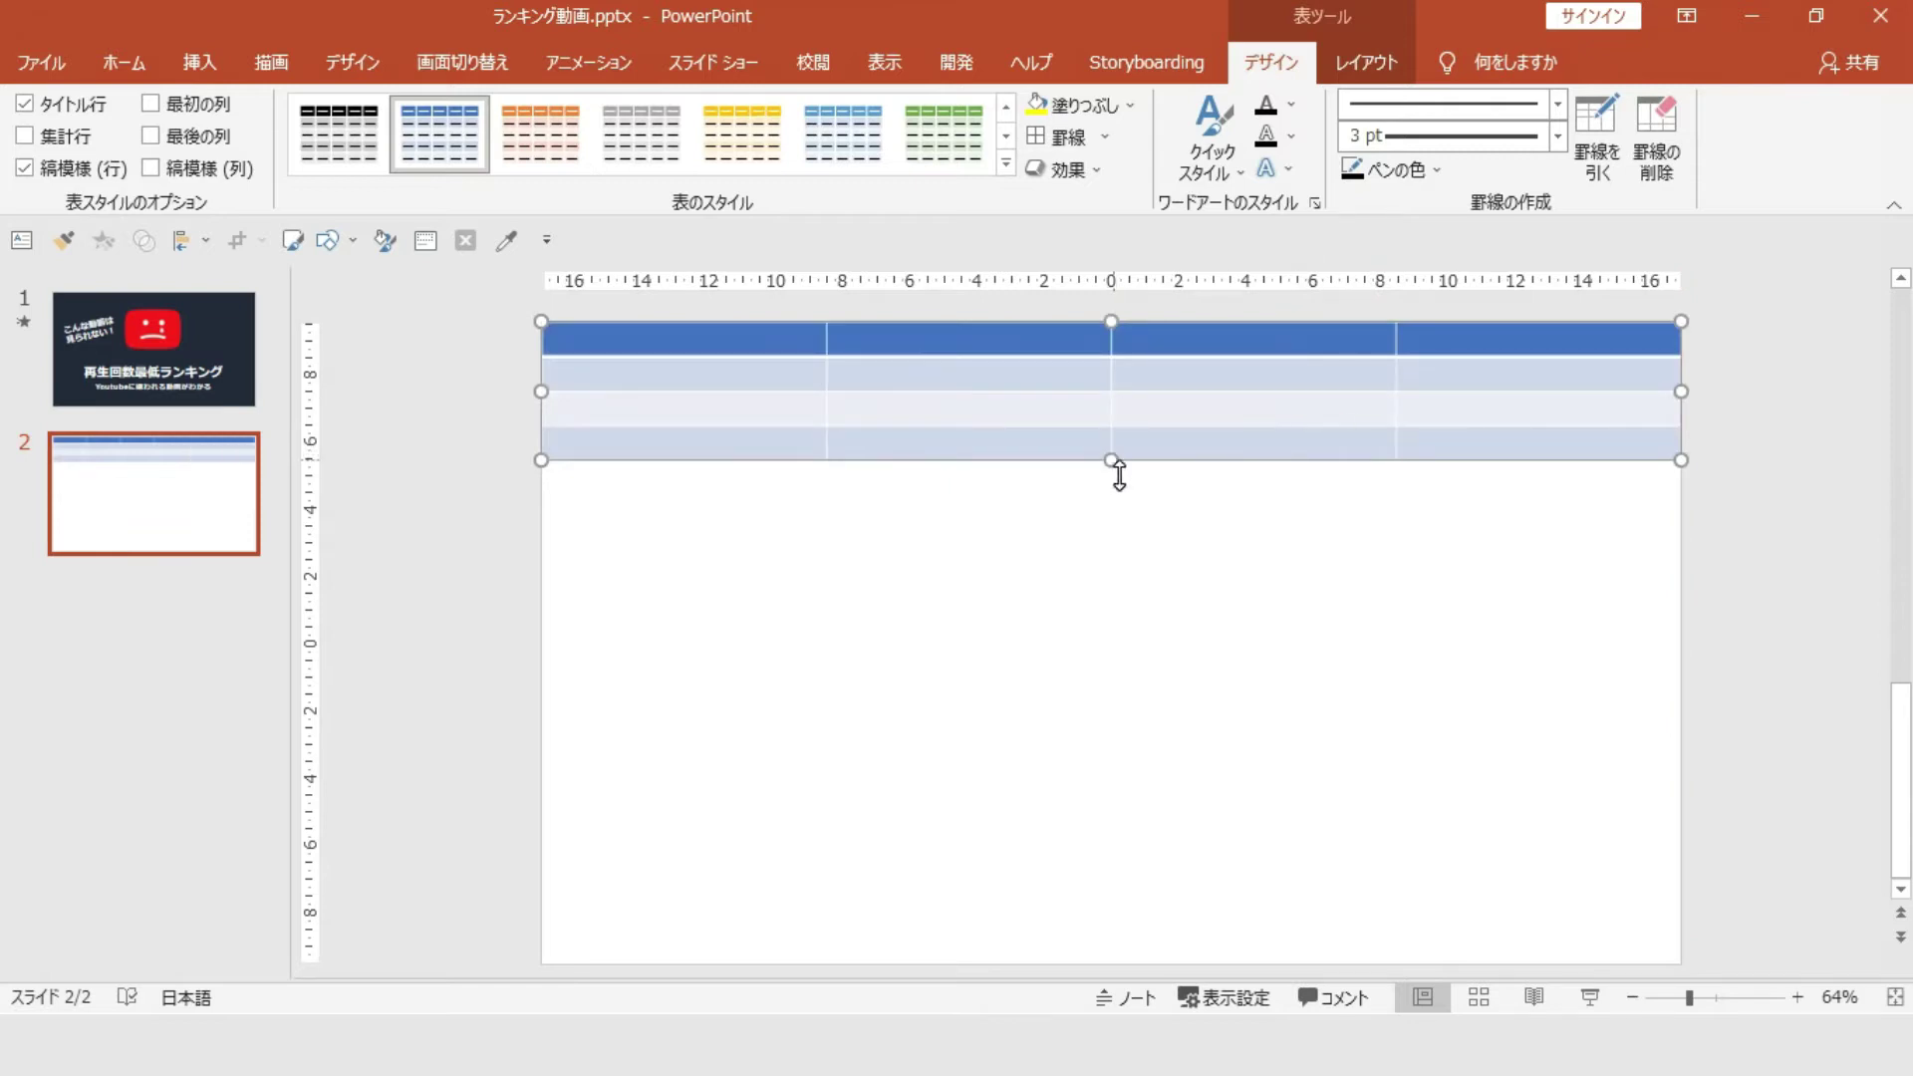
{"action": "left_click_drag", "start_coordinate": [1114, 466], "coordinate": [1108, 977]}
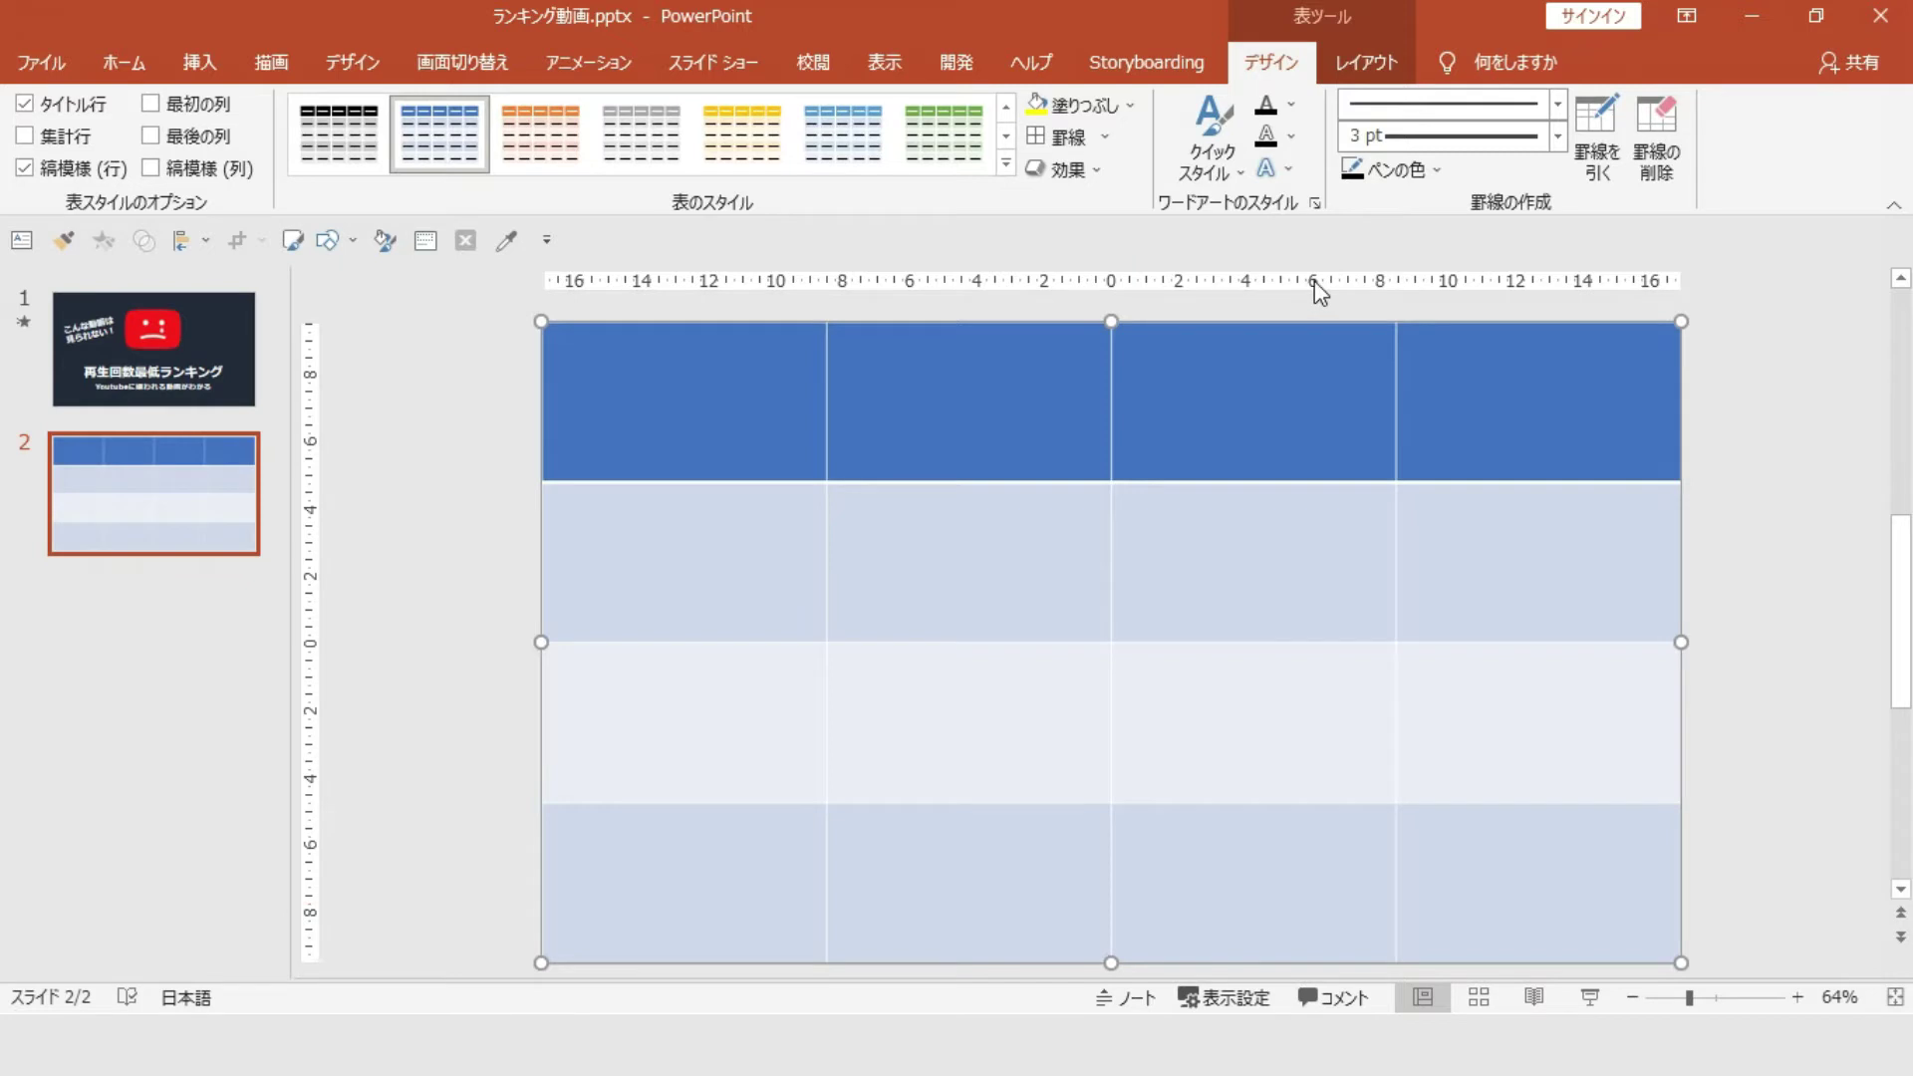
{"action": "left_click", "coordinate": [1495, 875]}
Step: Give every table cell 3 pt black borders on all edges and white shading
{"action": "key", "text": "ctrl+a"}
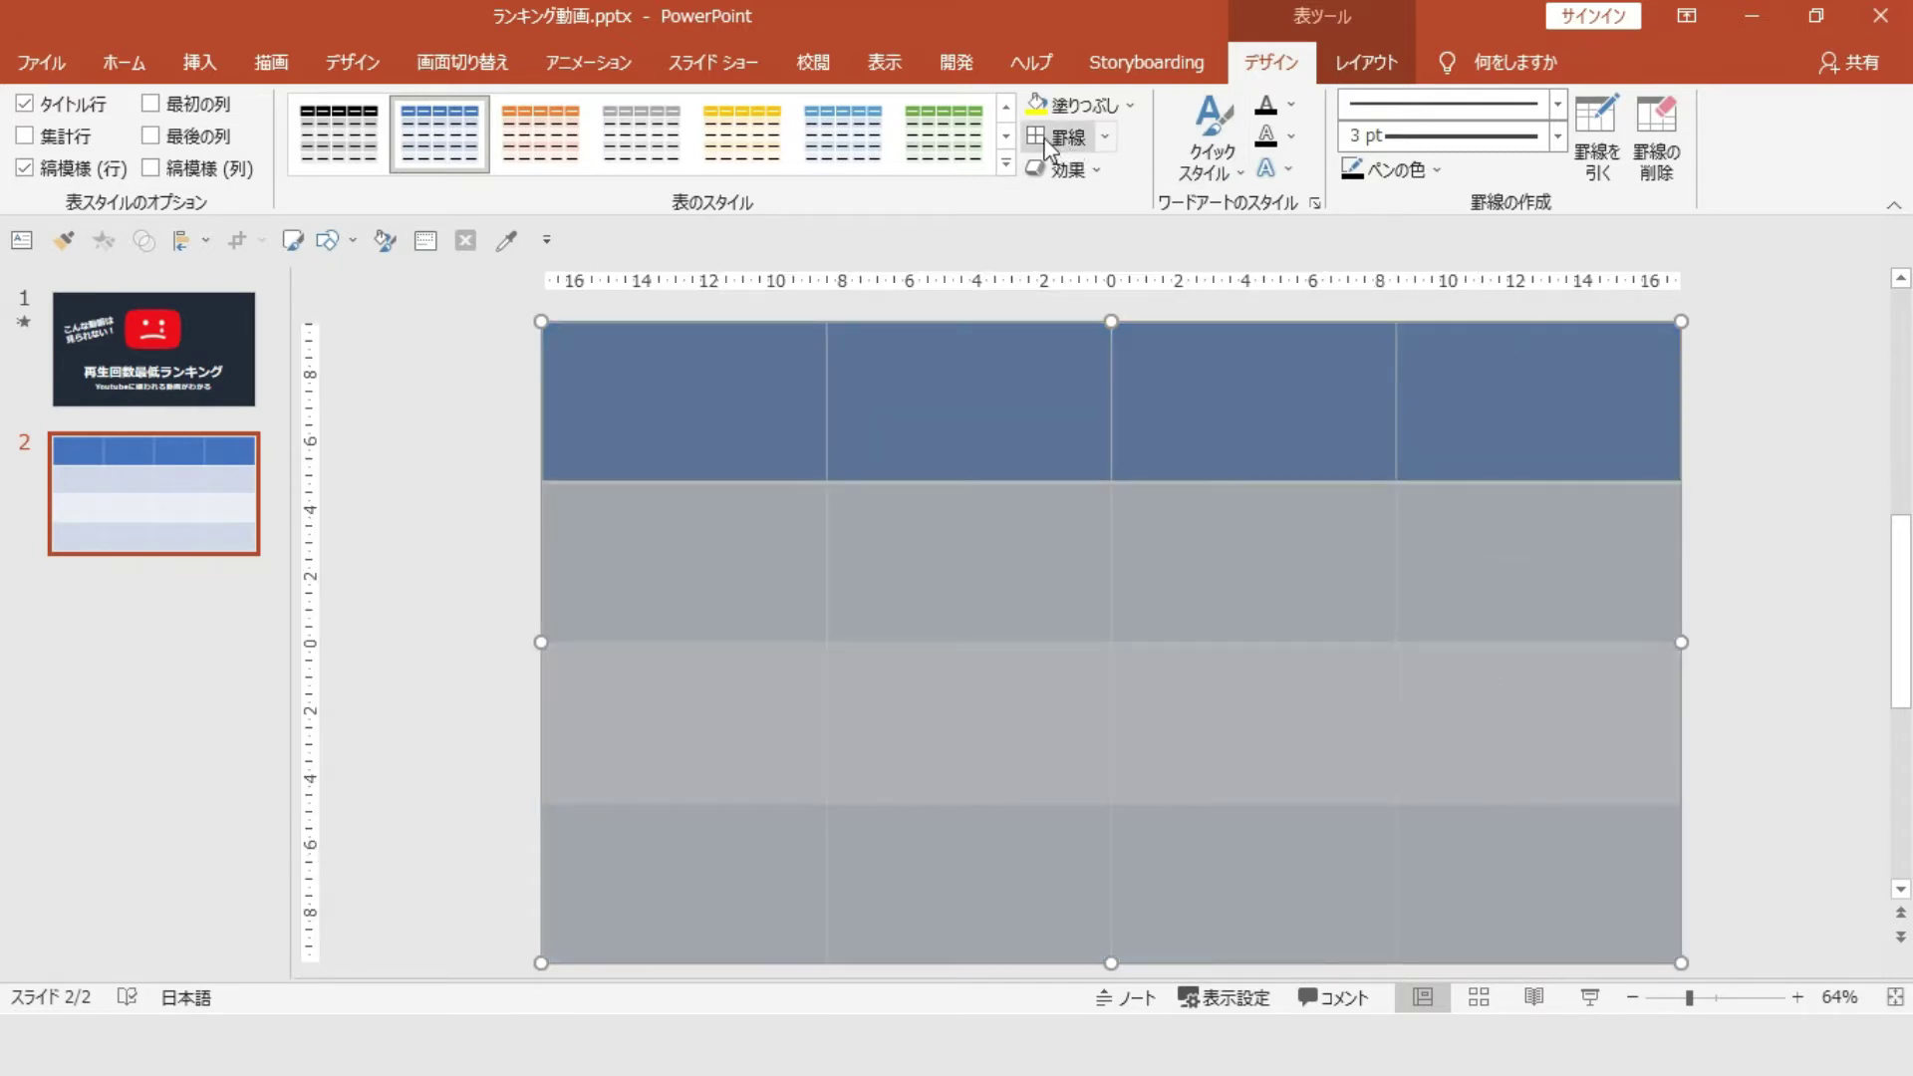
{"action": "left_click", "coordinate": [1558, 136]}
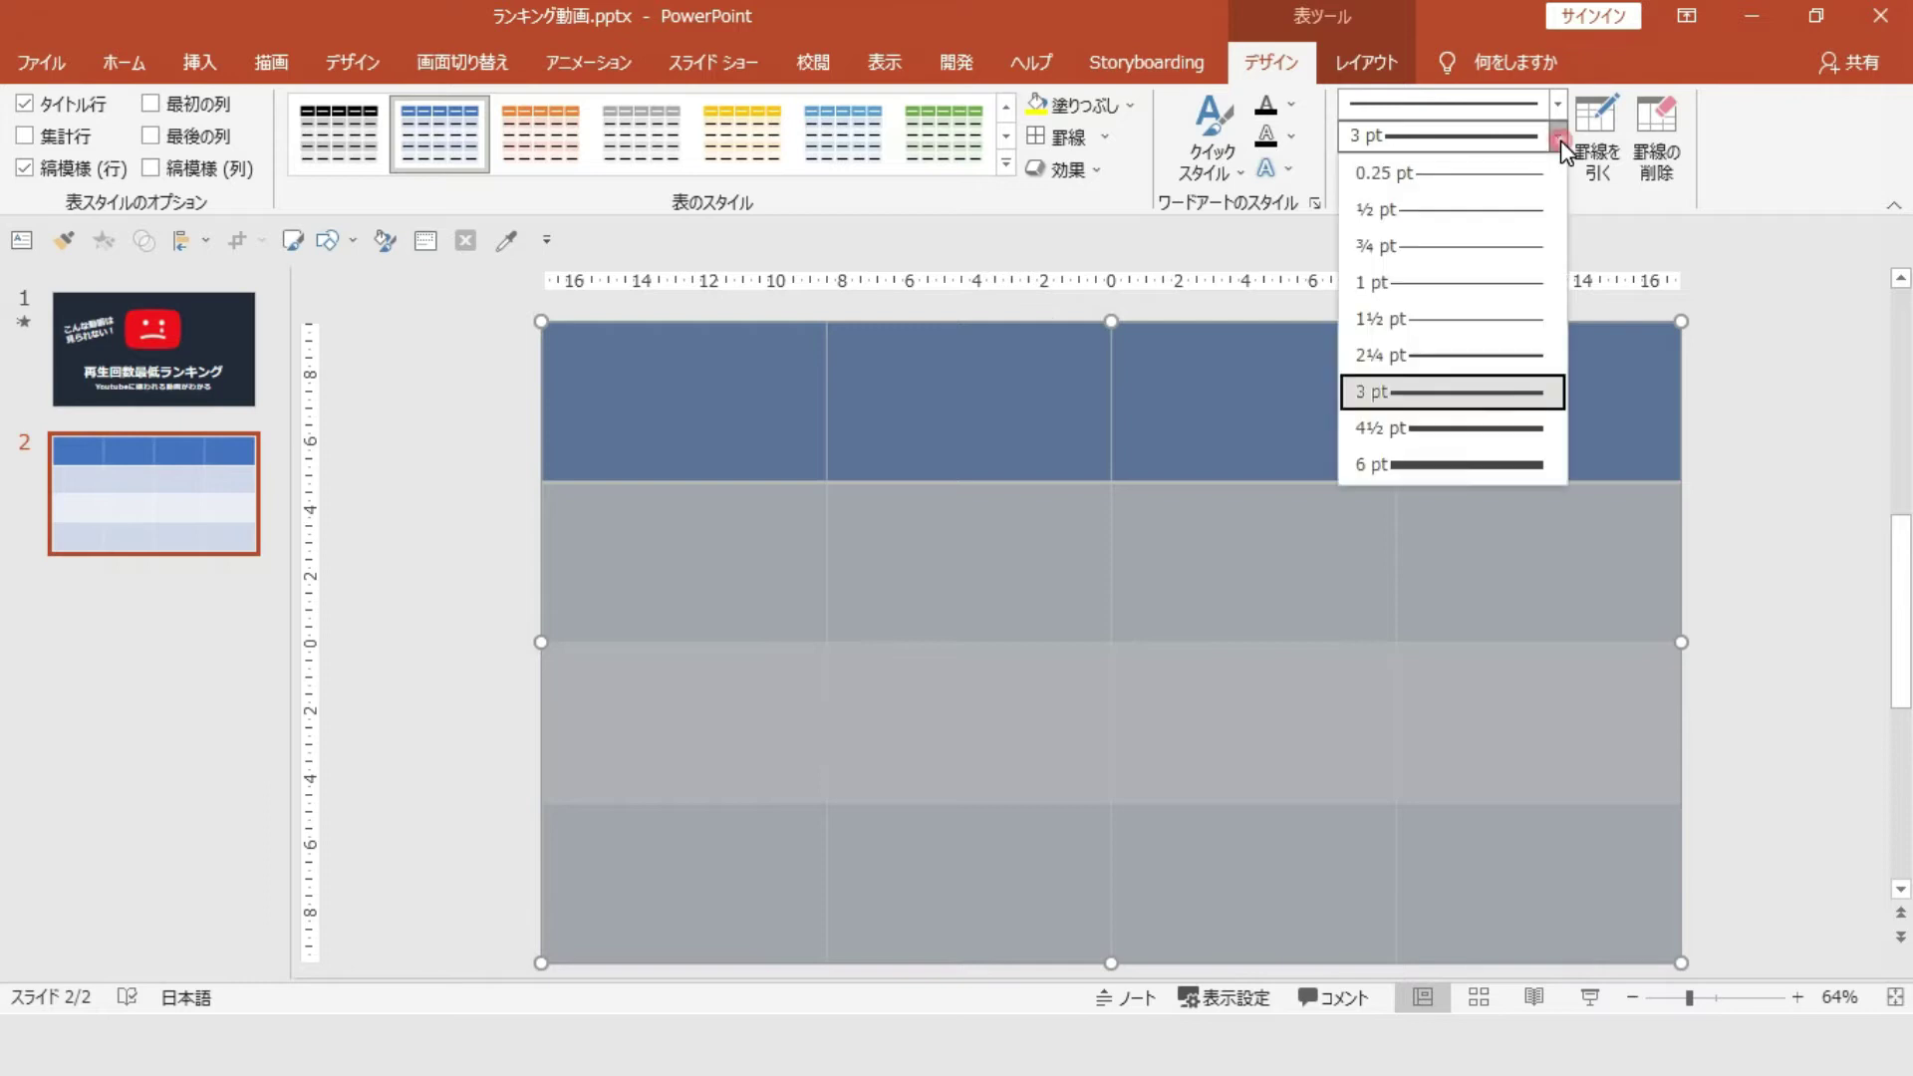
{"action": "left_click", "coordinate": [1505, 393]}
{"action": "left_click", "coordinate": [1104, 137]}
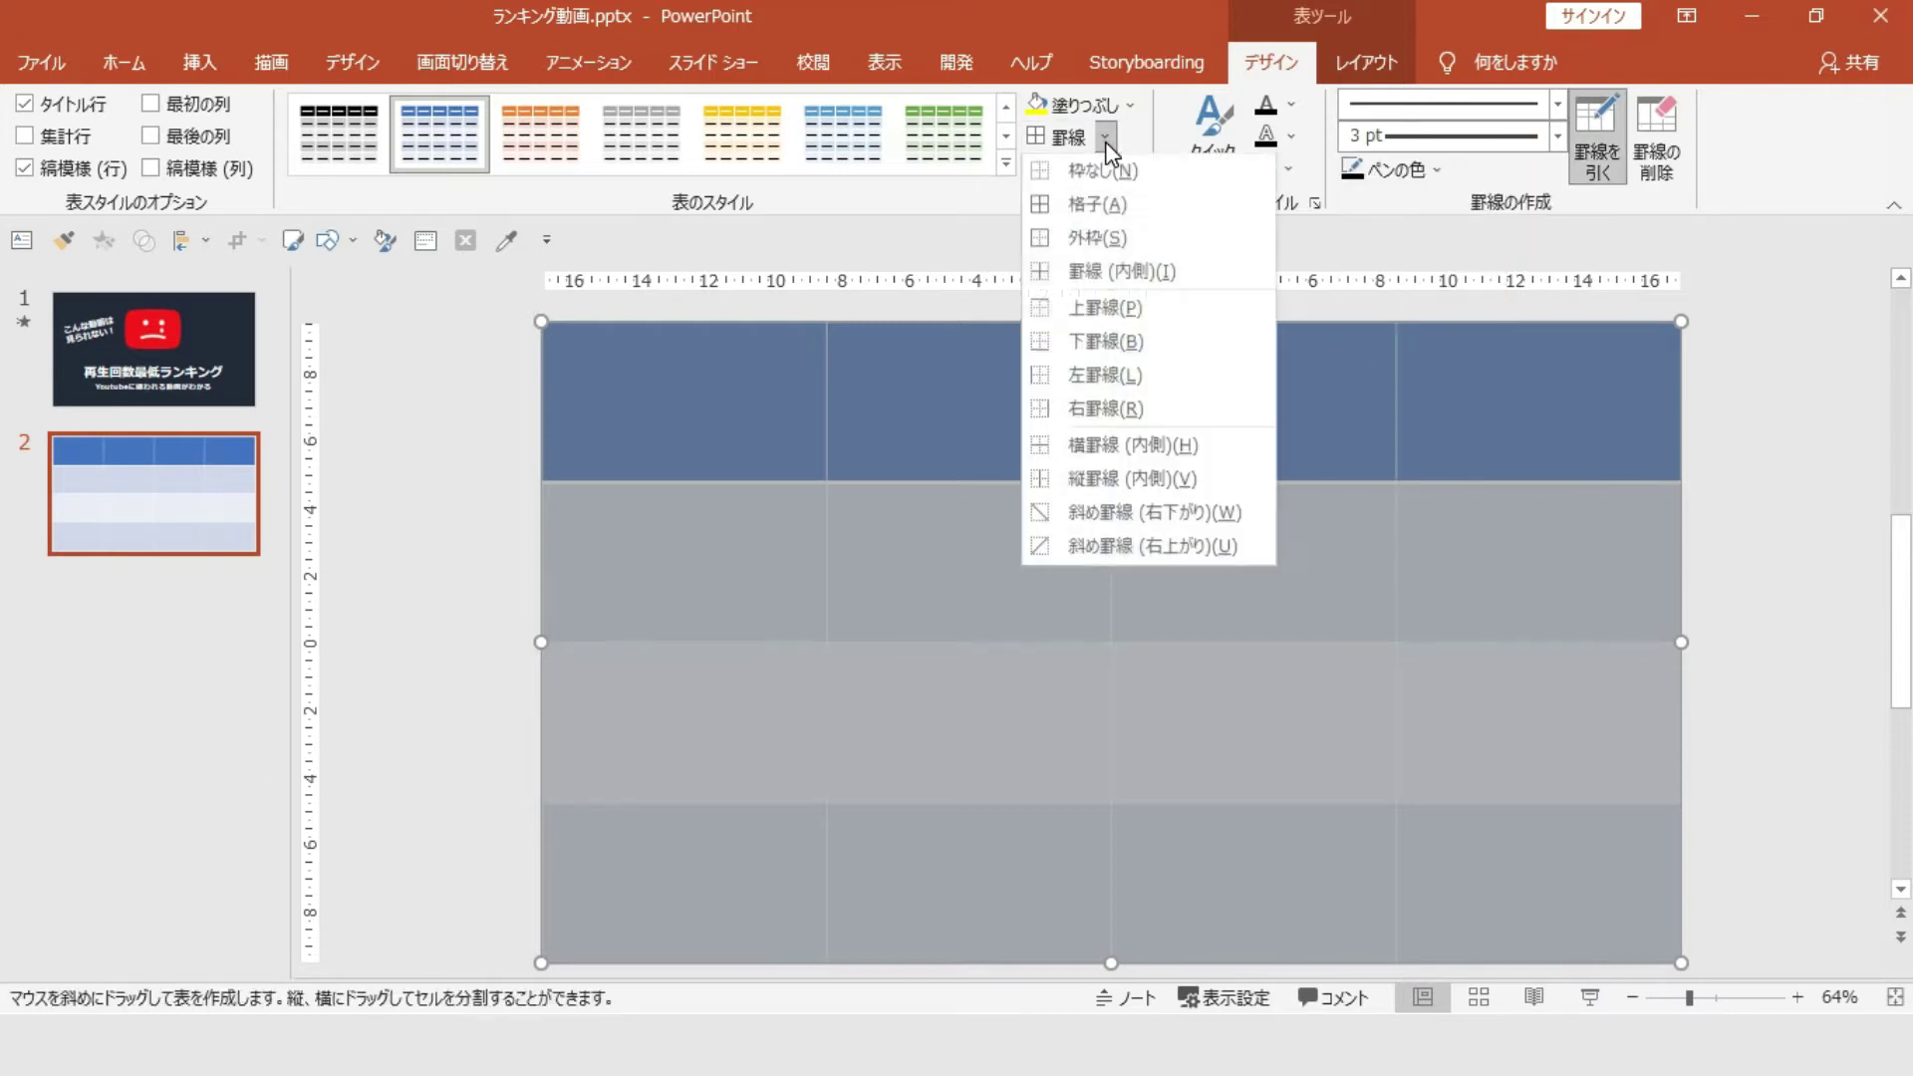
{"action": "left_click", "coordinate": [1041, 211]}
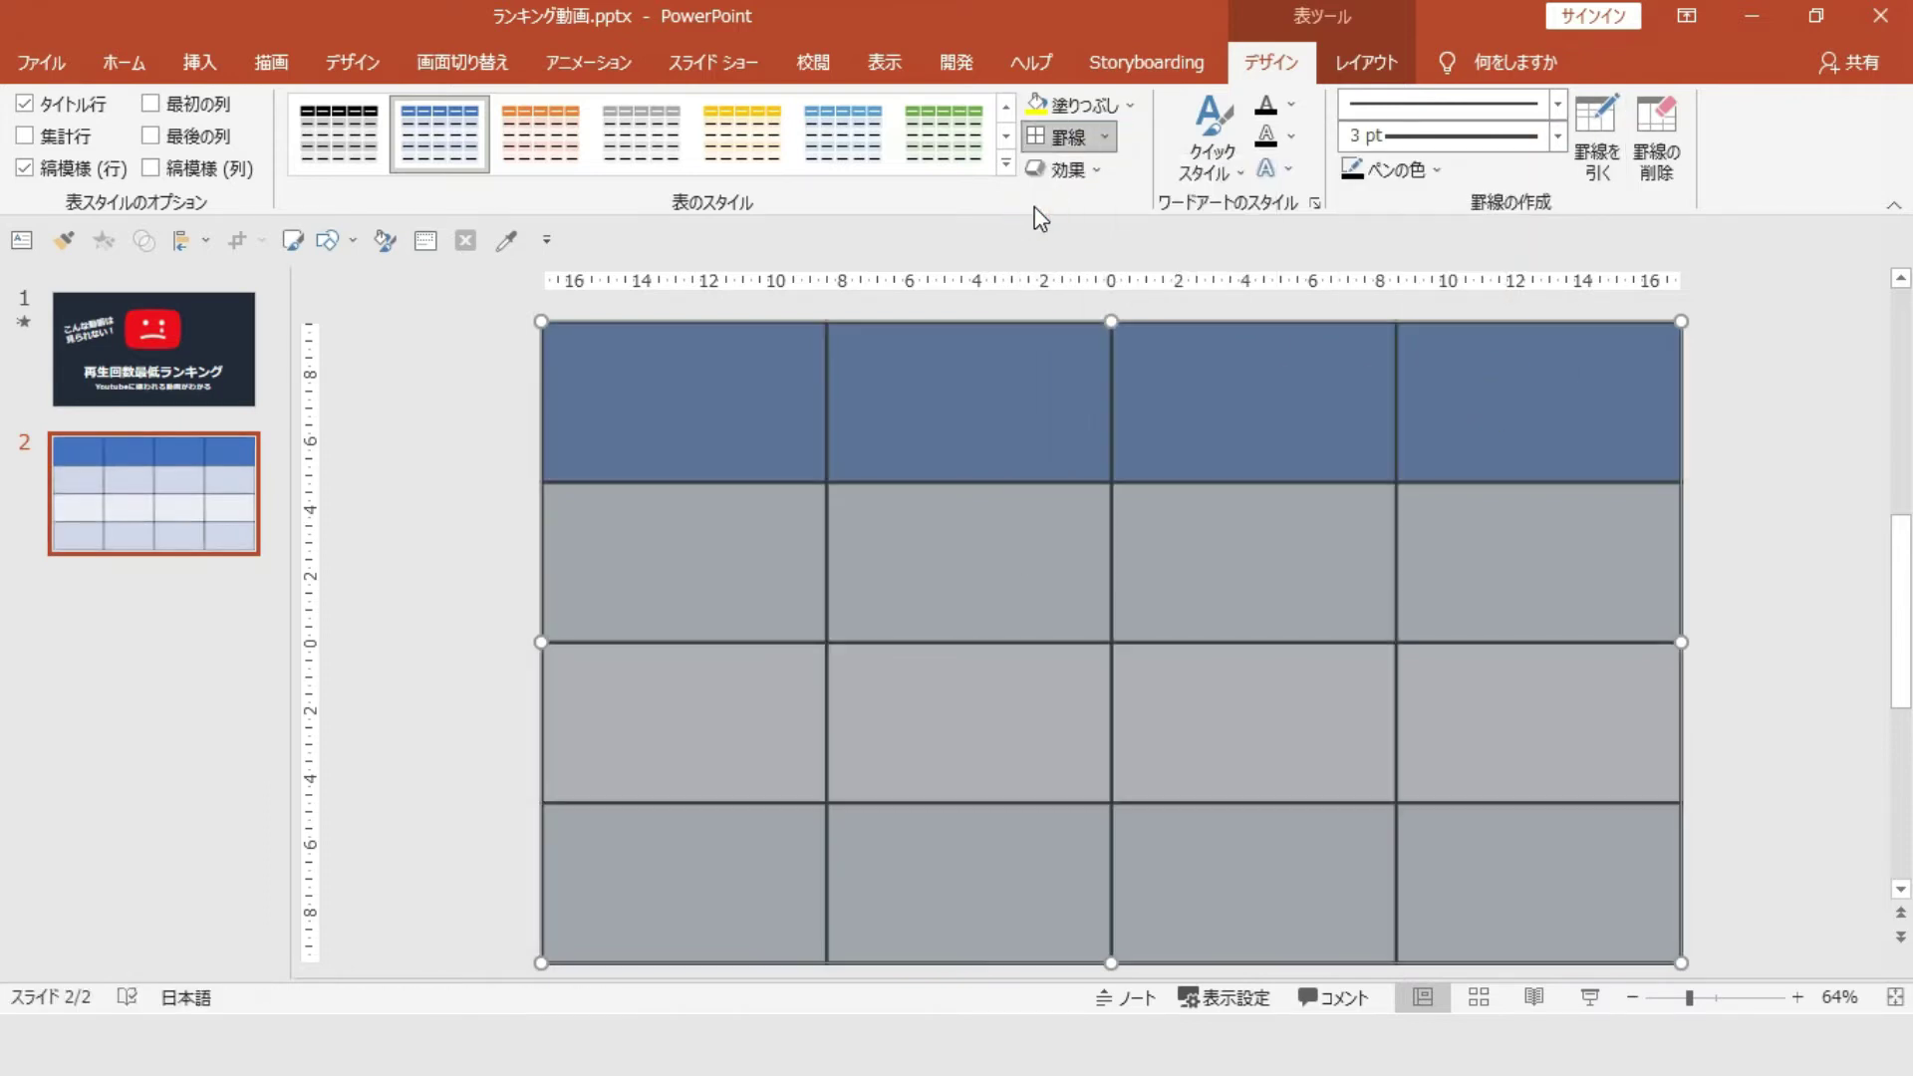
{"action": "left_click", "coordinate": [1130, 105]}
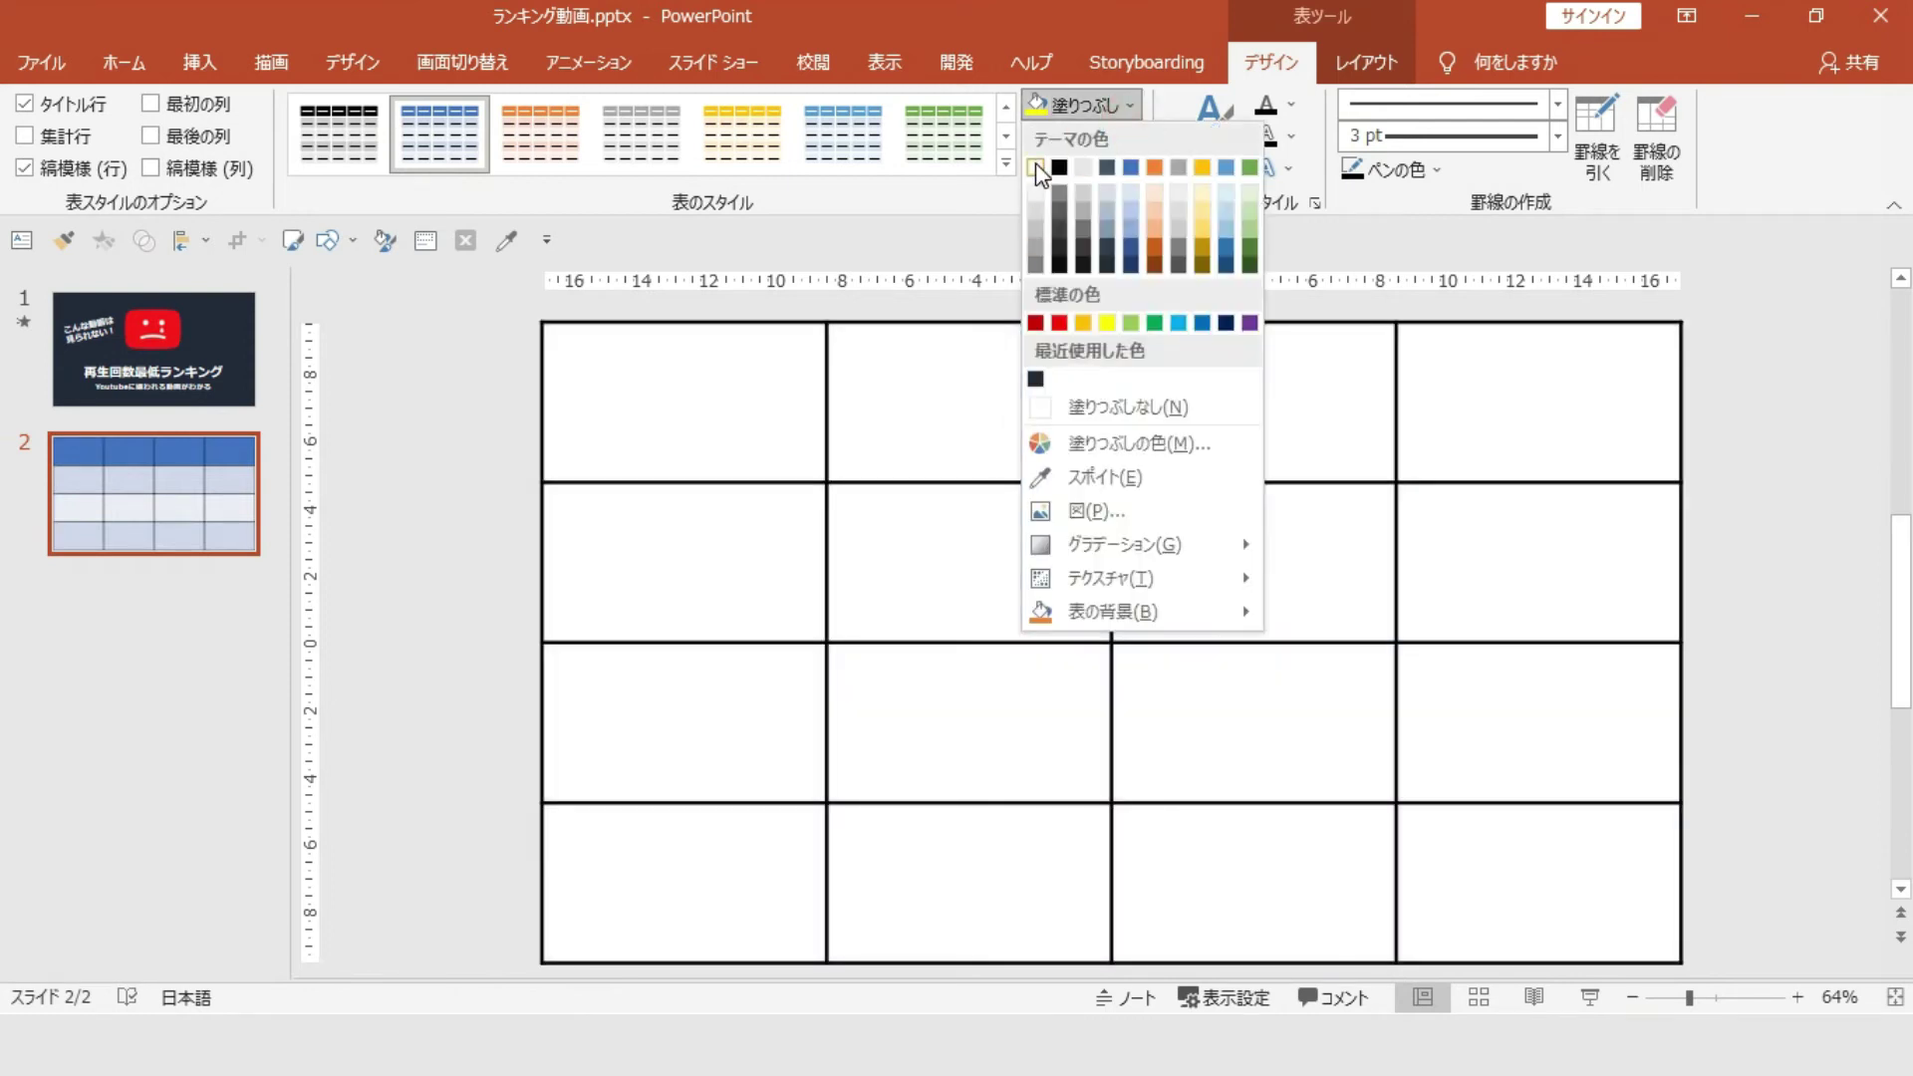
{"action": "left_click", "coordinate": [1037, 167]}
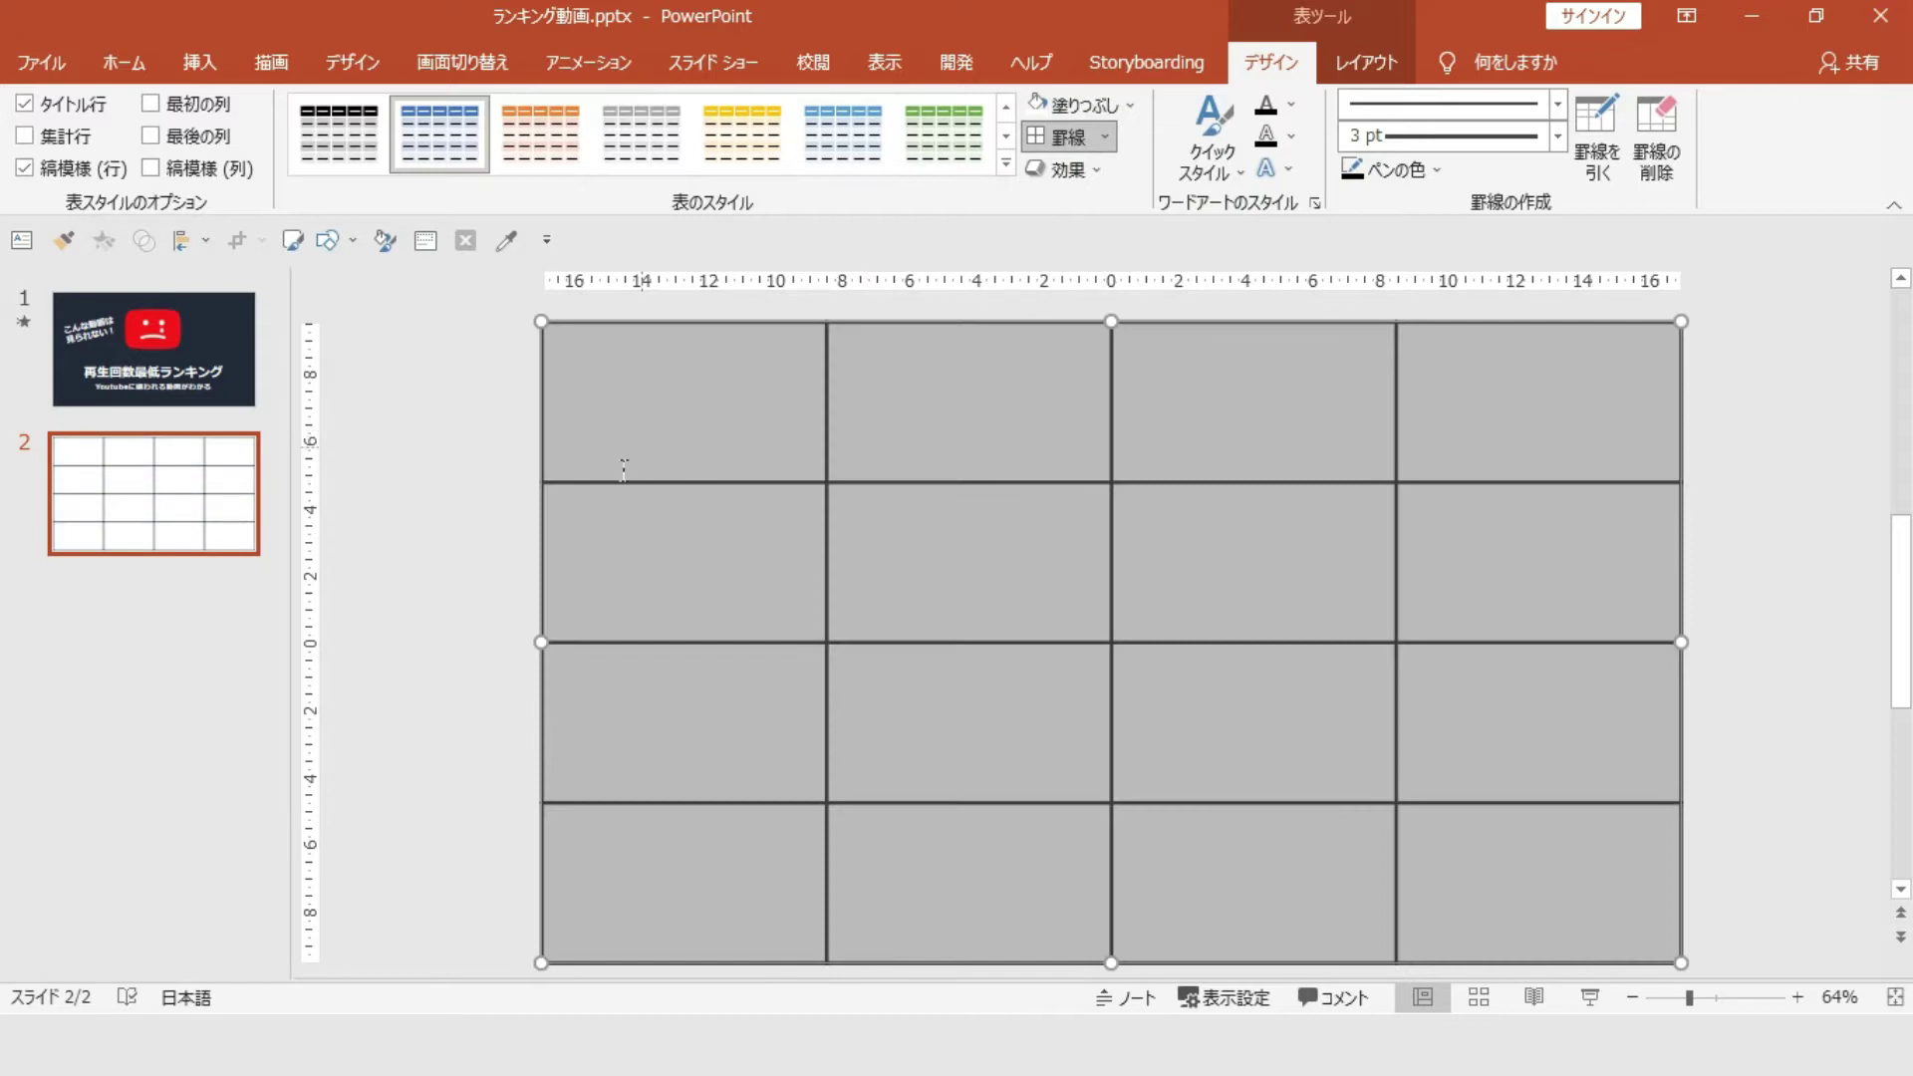
{"action": "left_click", "coordinate": [507, 470]}
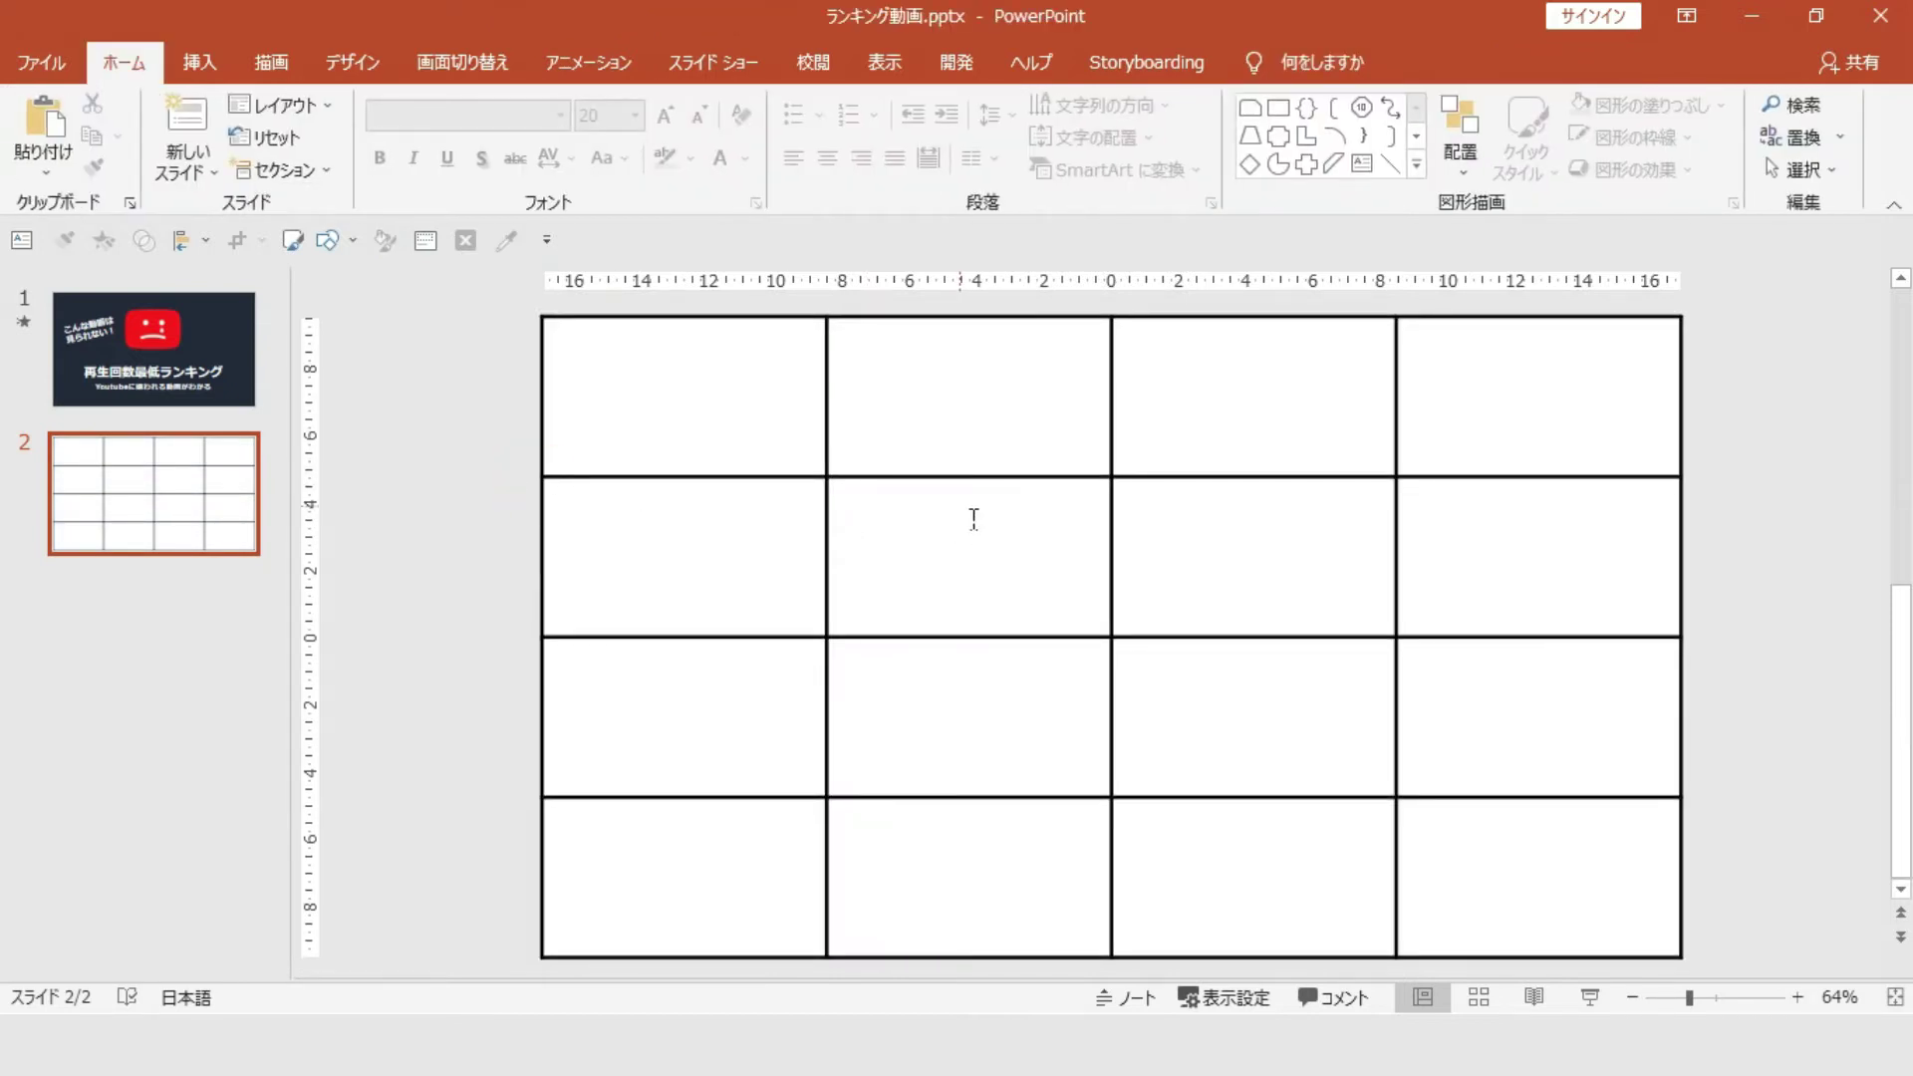
Step: Copy the 8.47 cm column width and apply it as the row height
{"action": "left_click", "coordinate": [722, 464]}
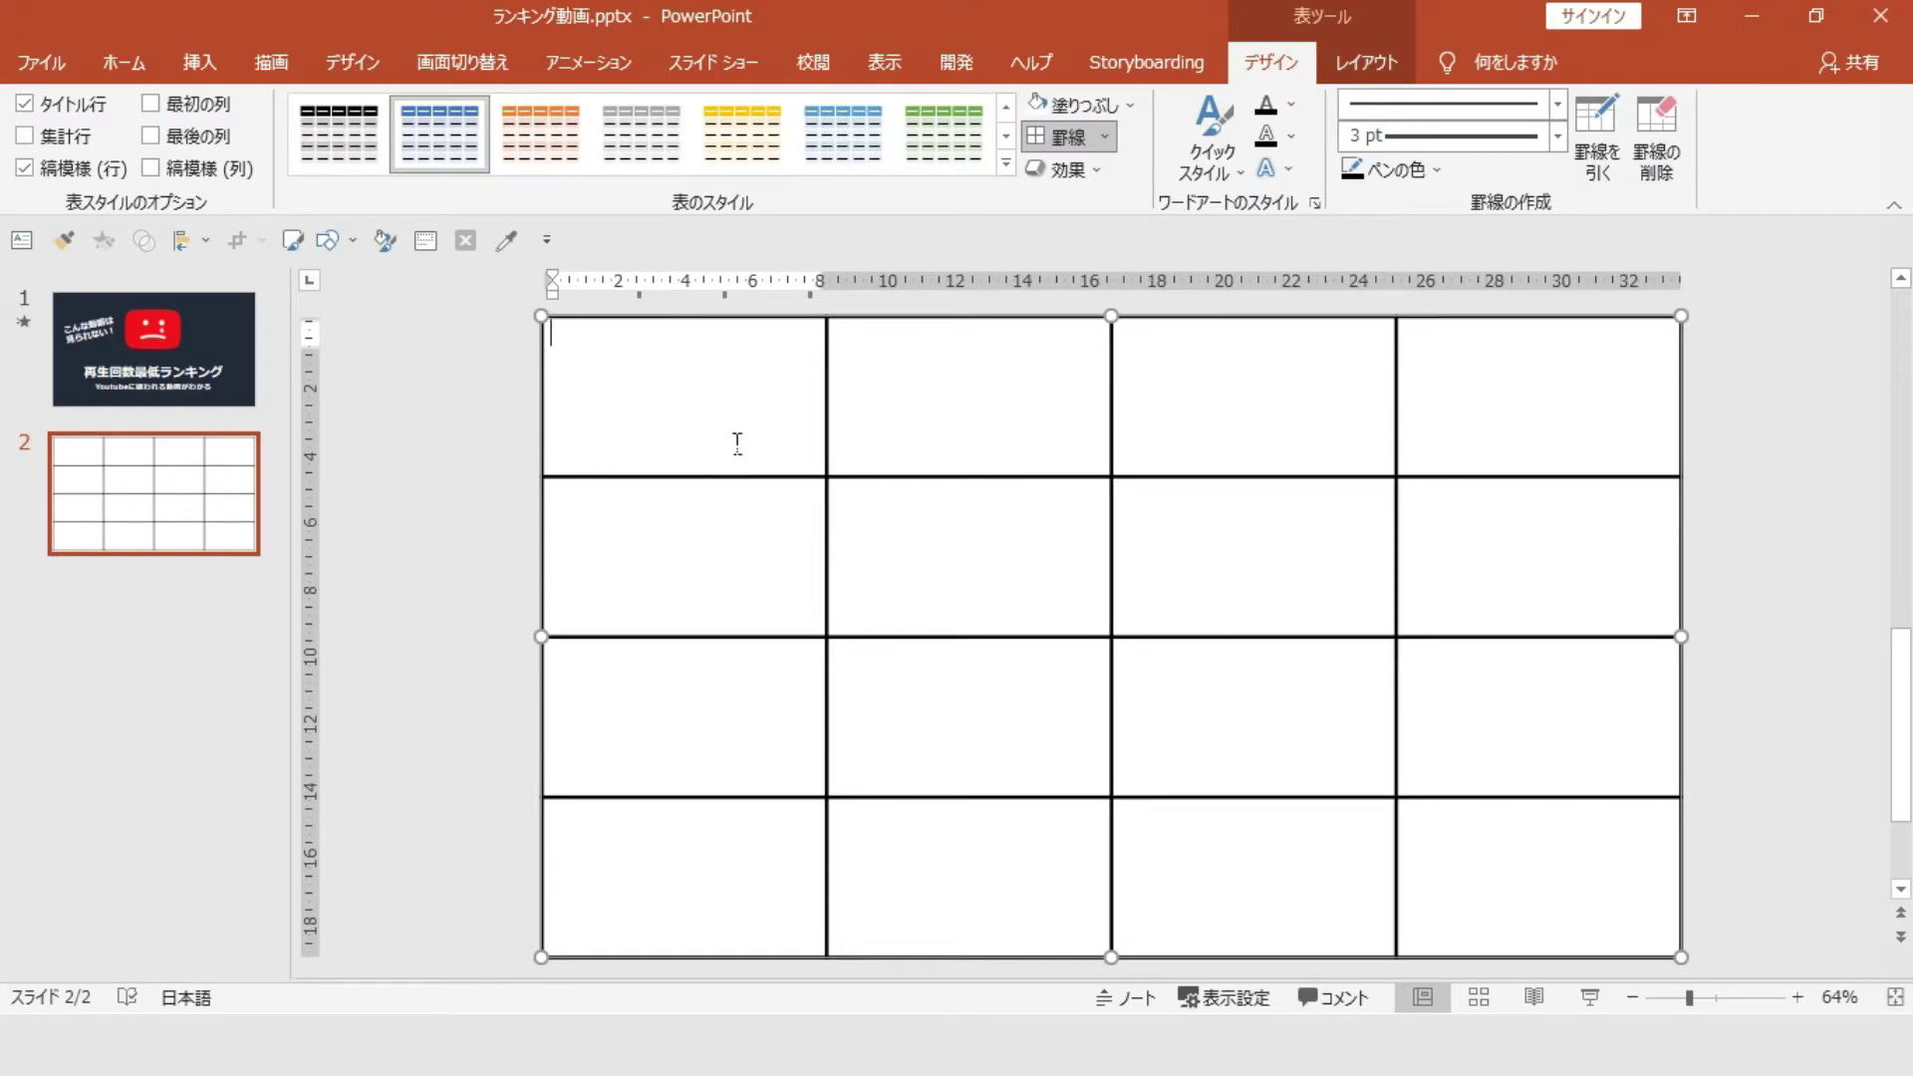
{"action": "left_click", "coordinate": [1361, 66]}
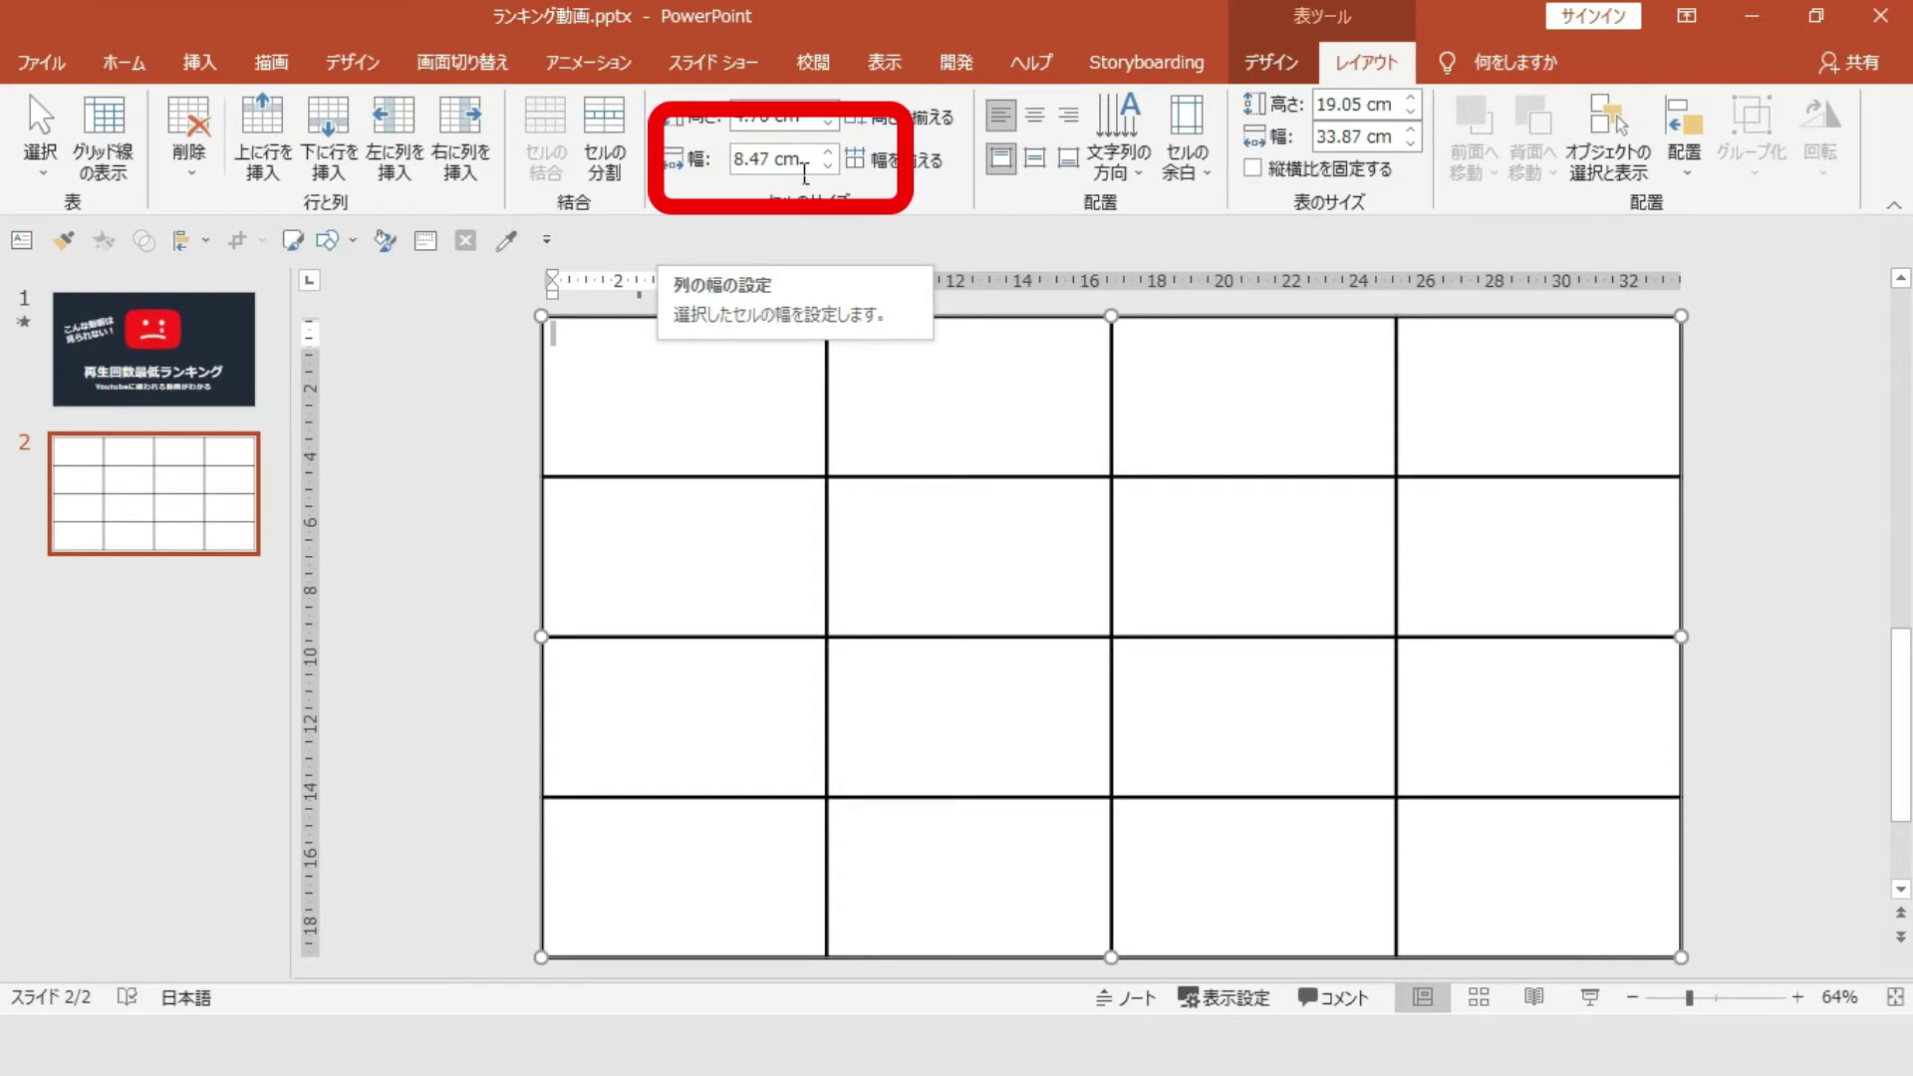
{"action": "left_click", "coordinate": [808, 171]}
{"action": "key", "text": "ctrl+c"}
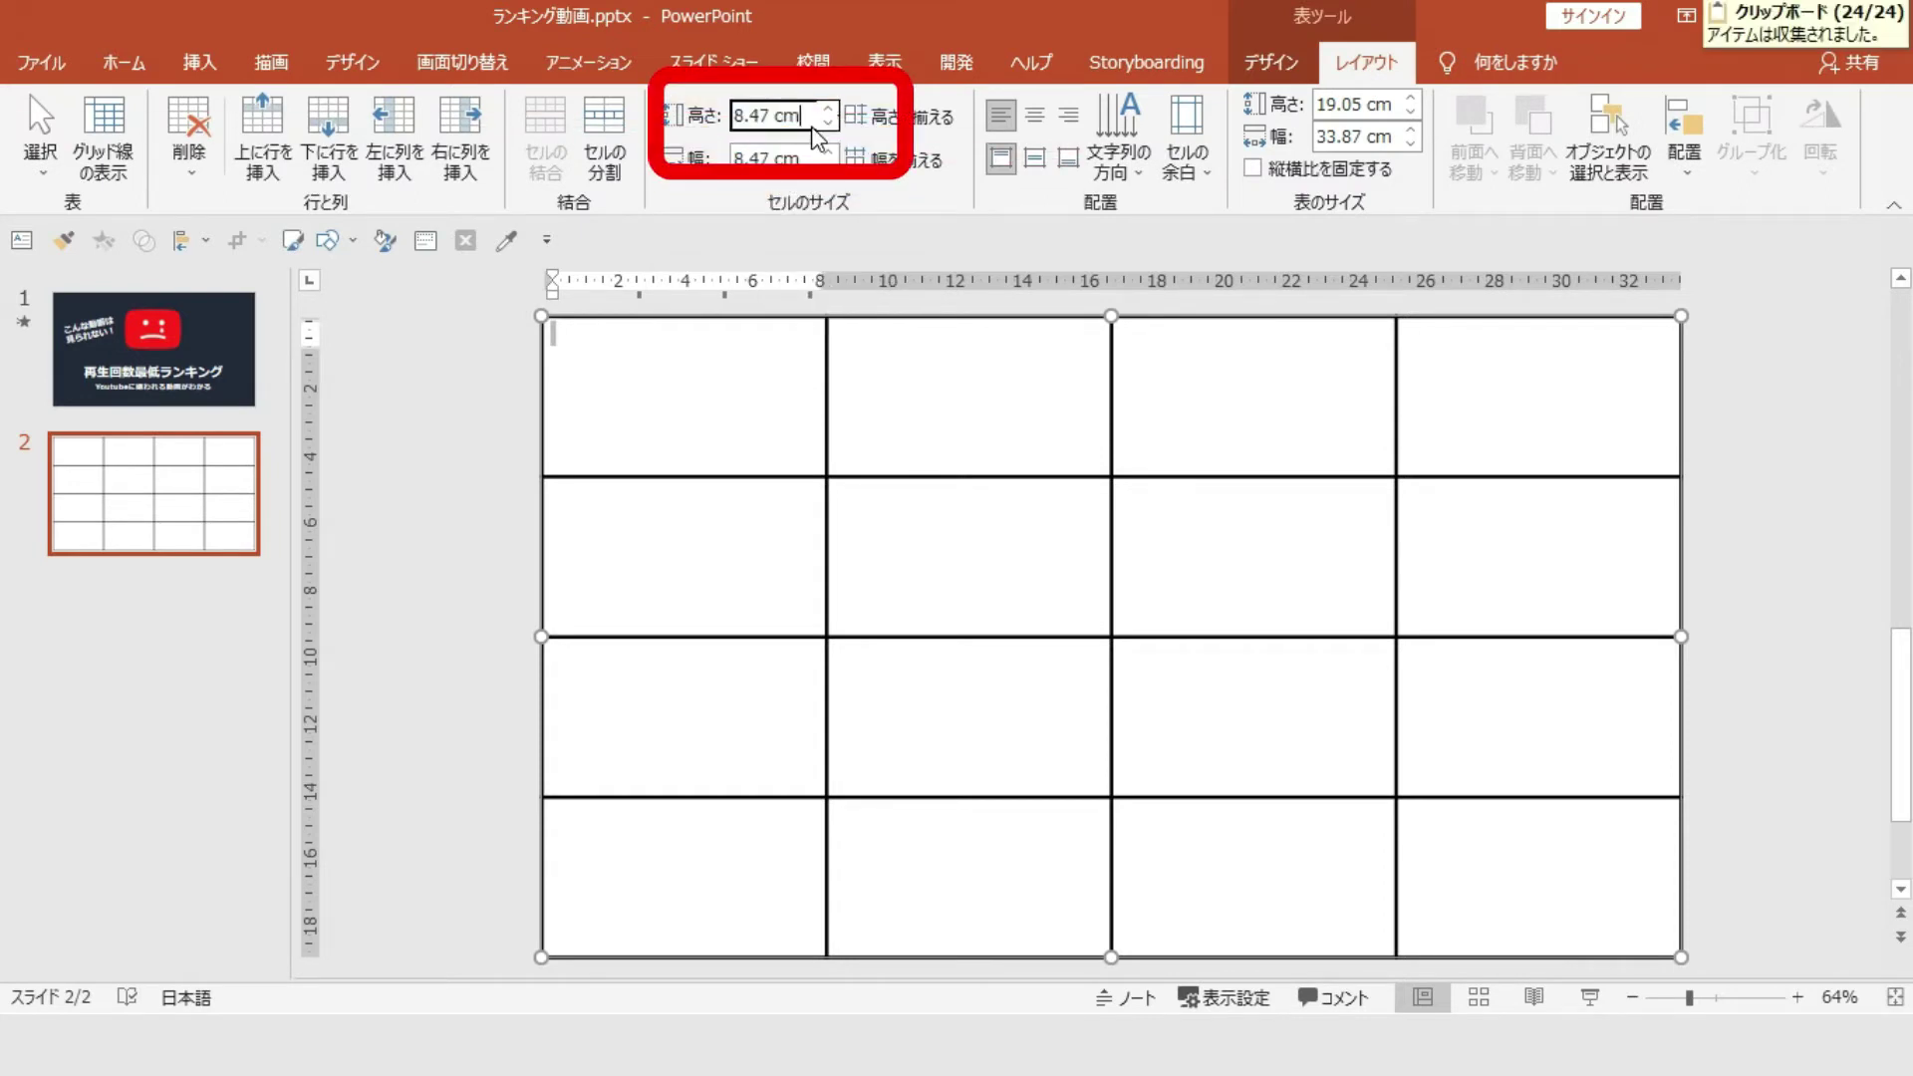
{"action": "key", "text": "Return"}
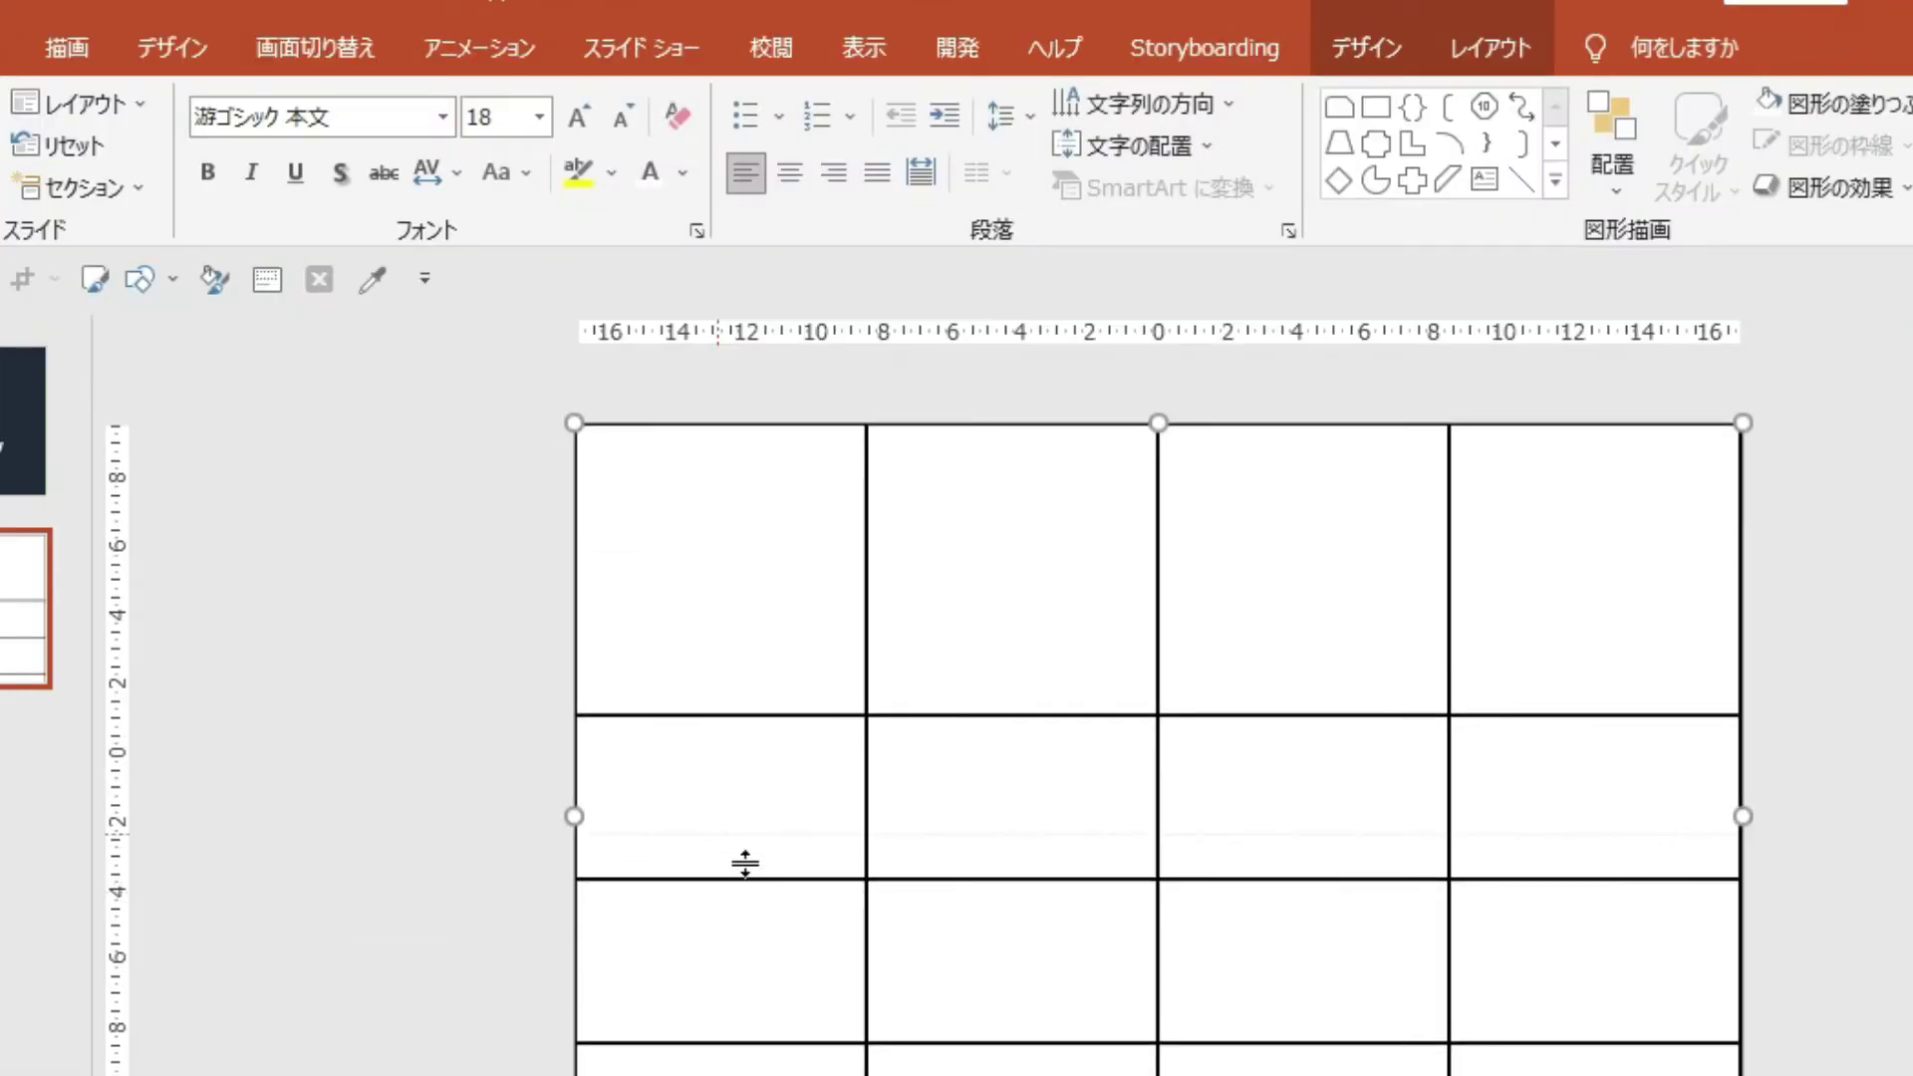
Step: Shorten the second and third rows and distribute them to equal height
{"action": "left_click_drag", "start_coordinate": [755, 845], "coordinate": [743, 836]}
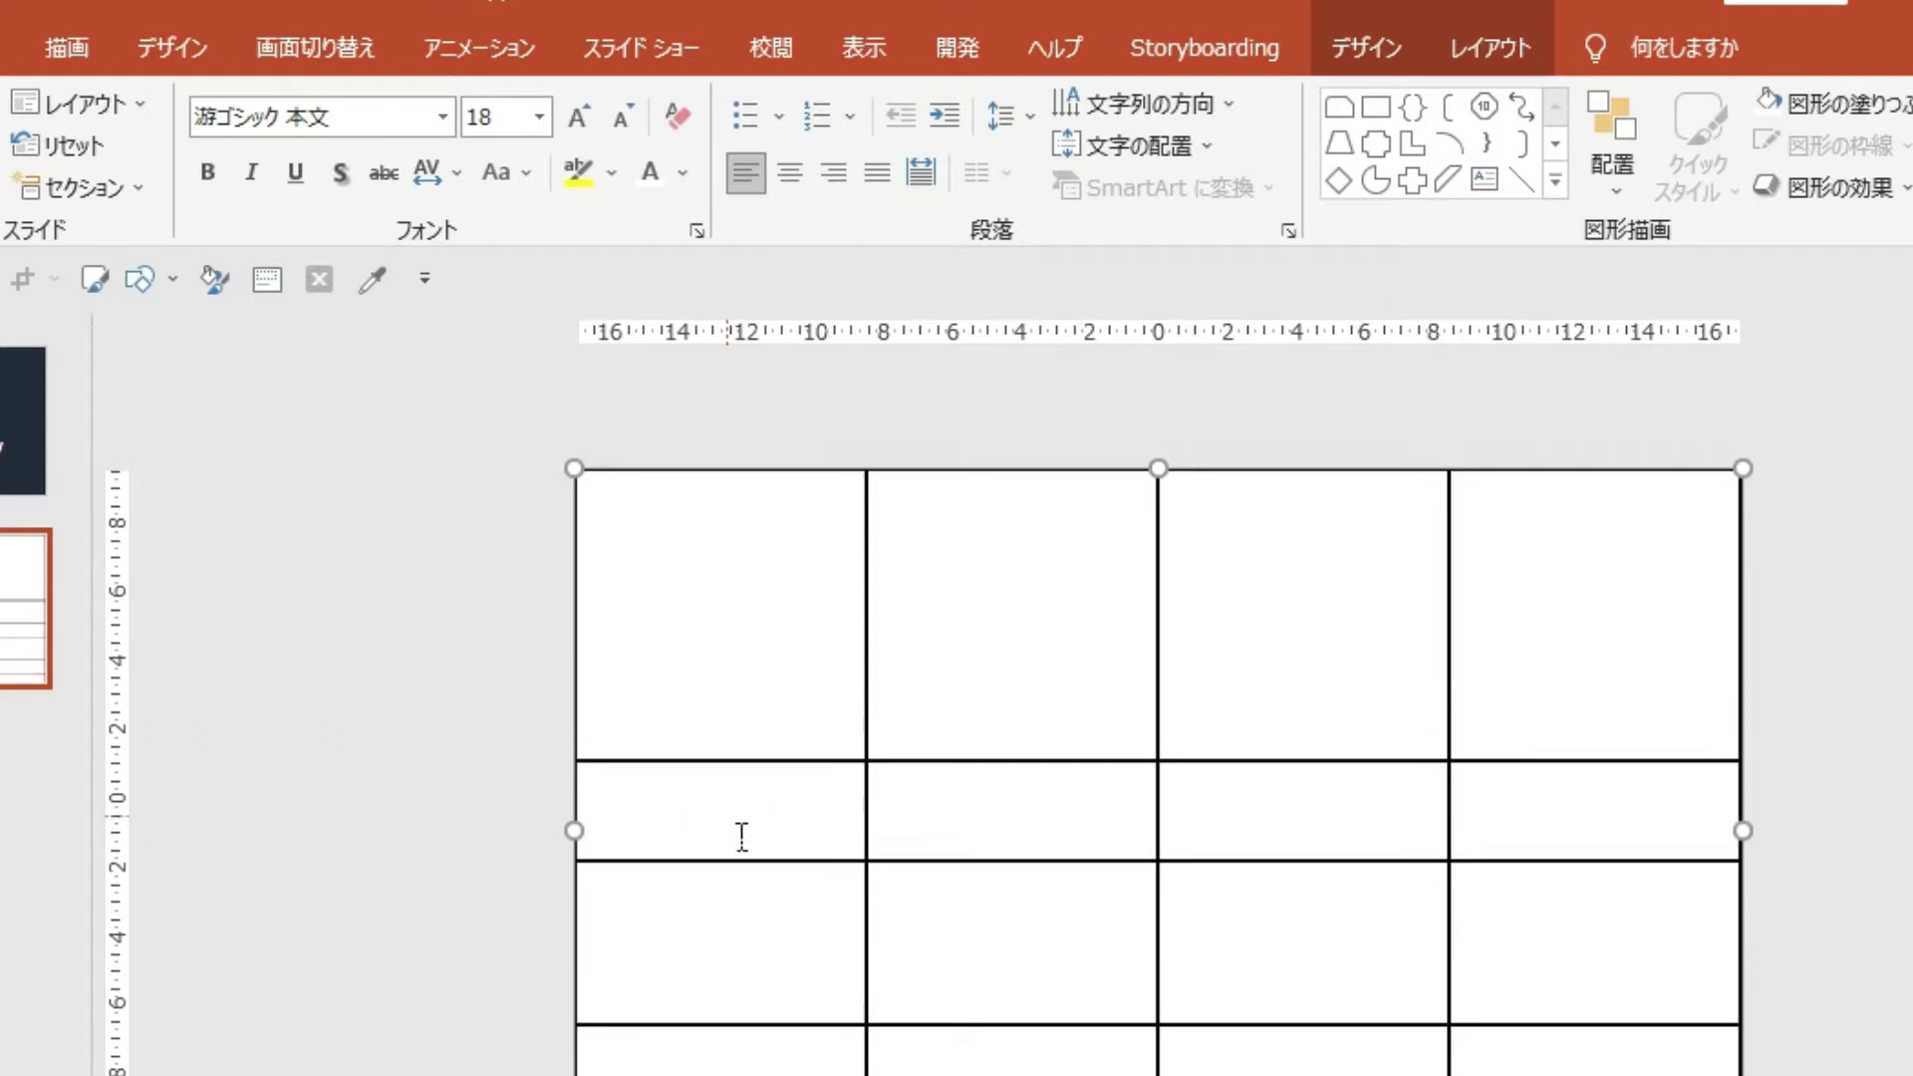
{"action": "left_click", "coordinate": [738, 1028]}
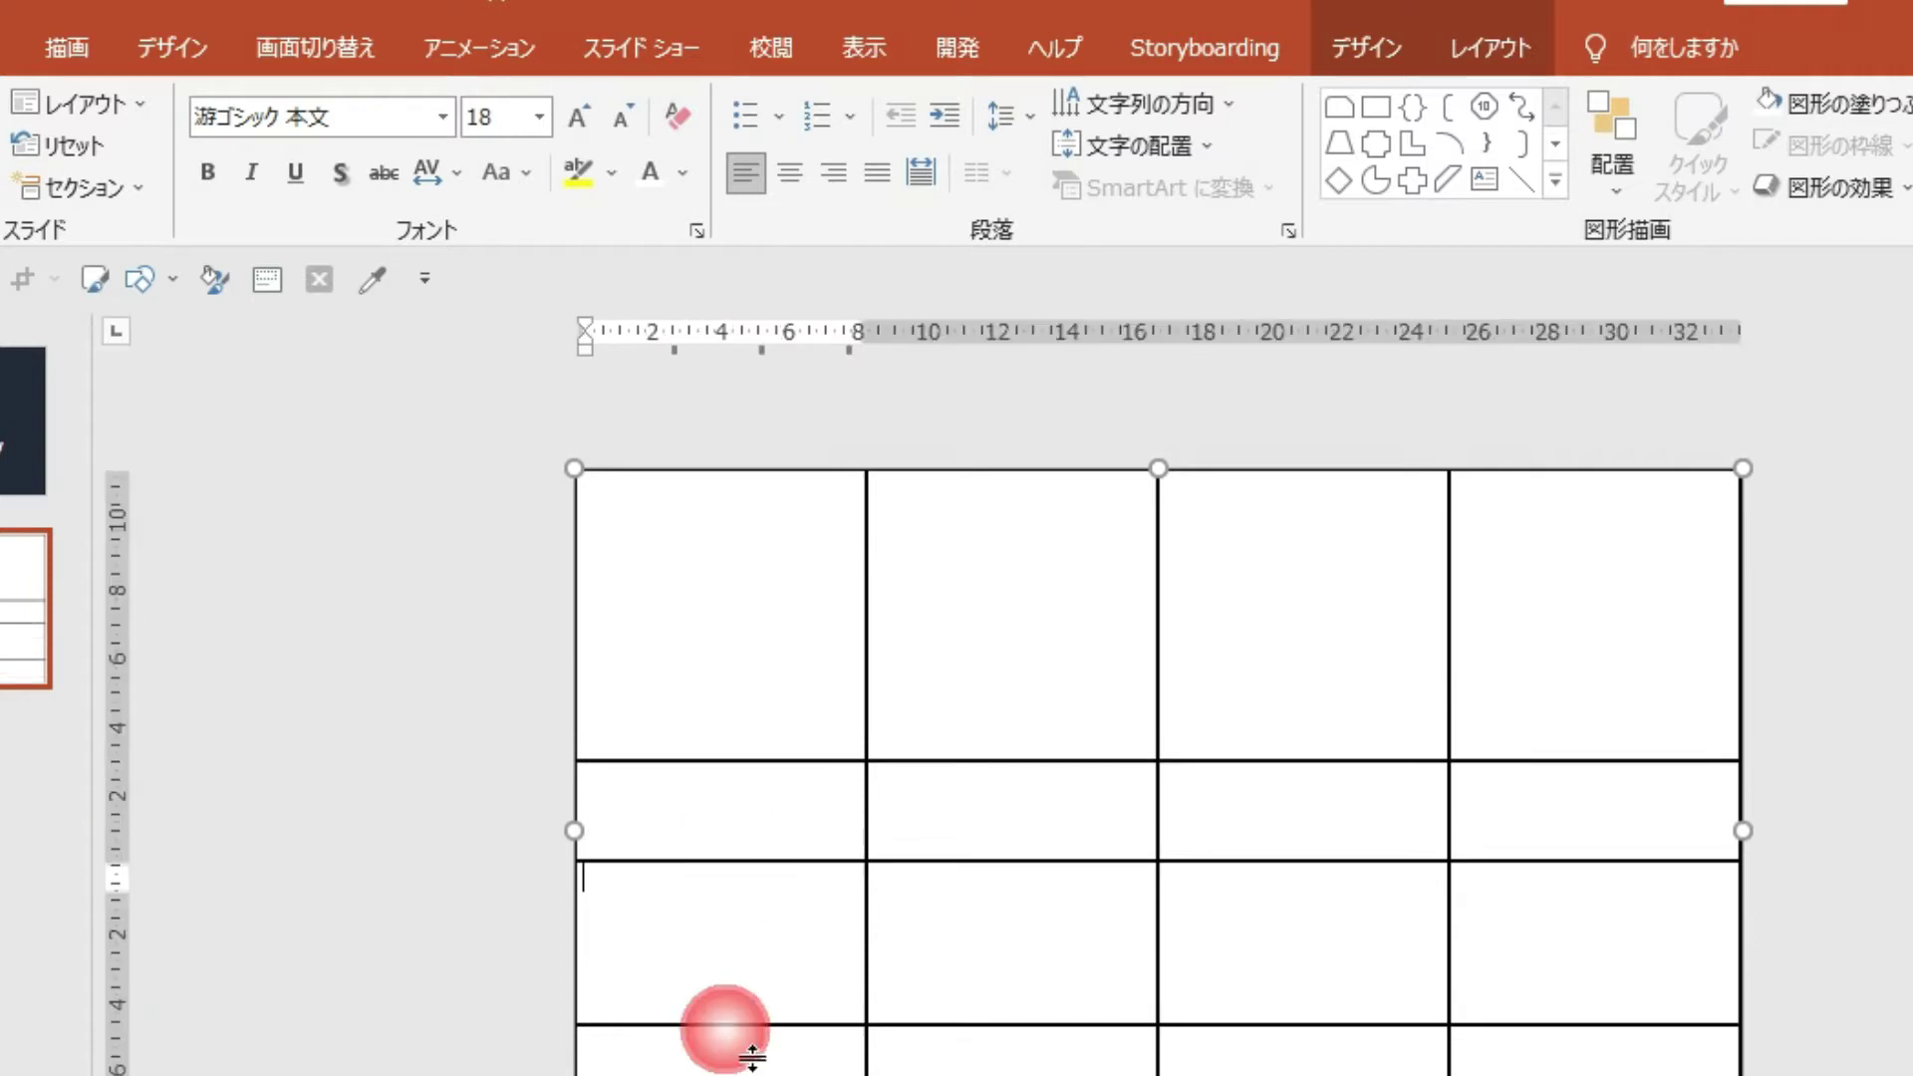
{"action": "left_click_drag", "start_coordinate": [738, 1025], "coordinate": [738, 957]}
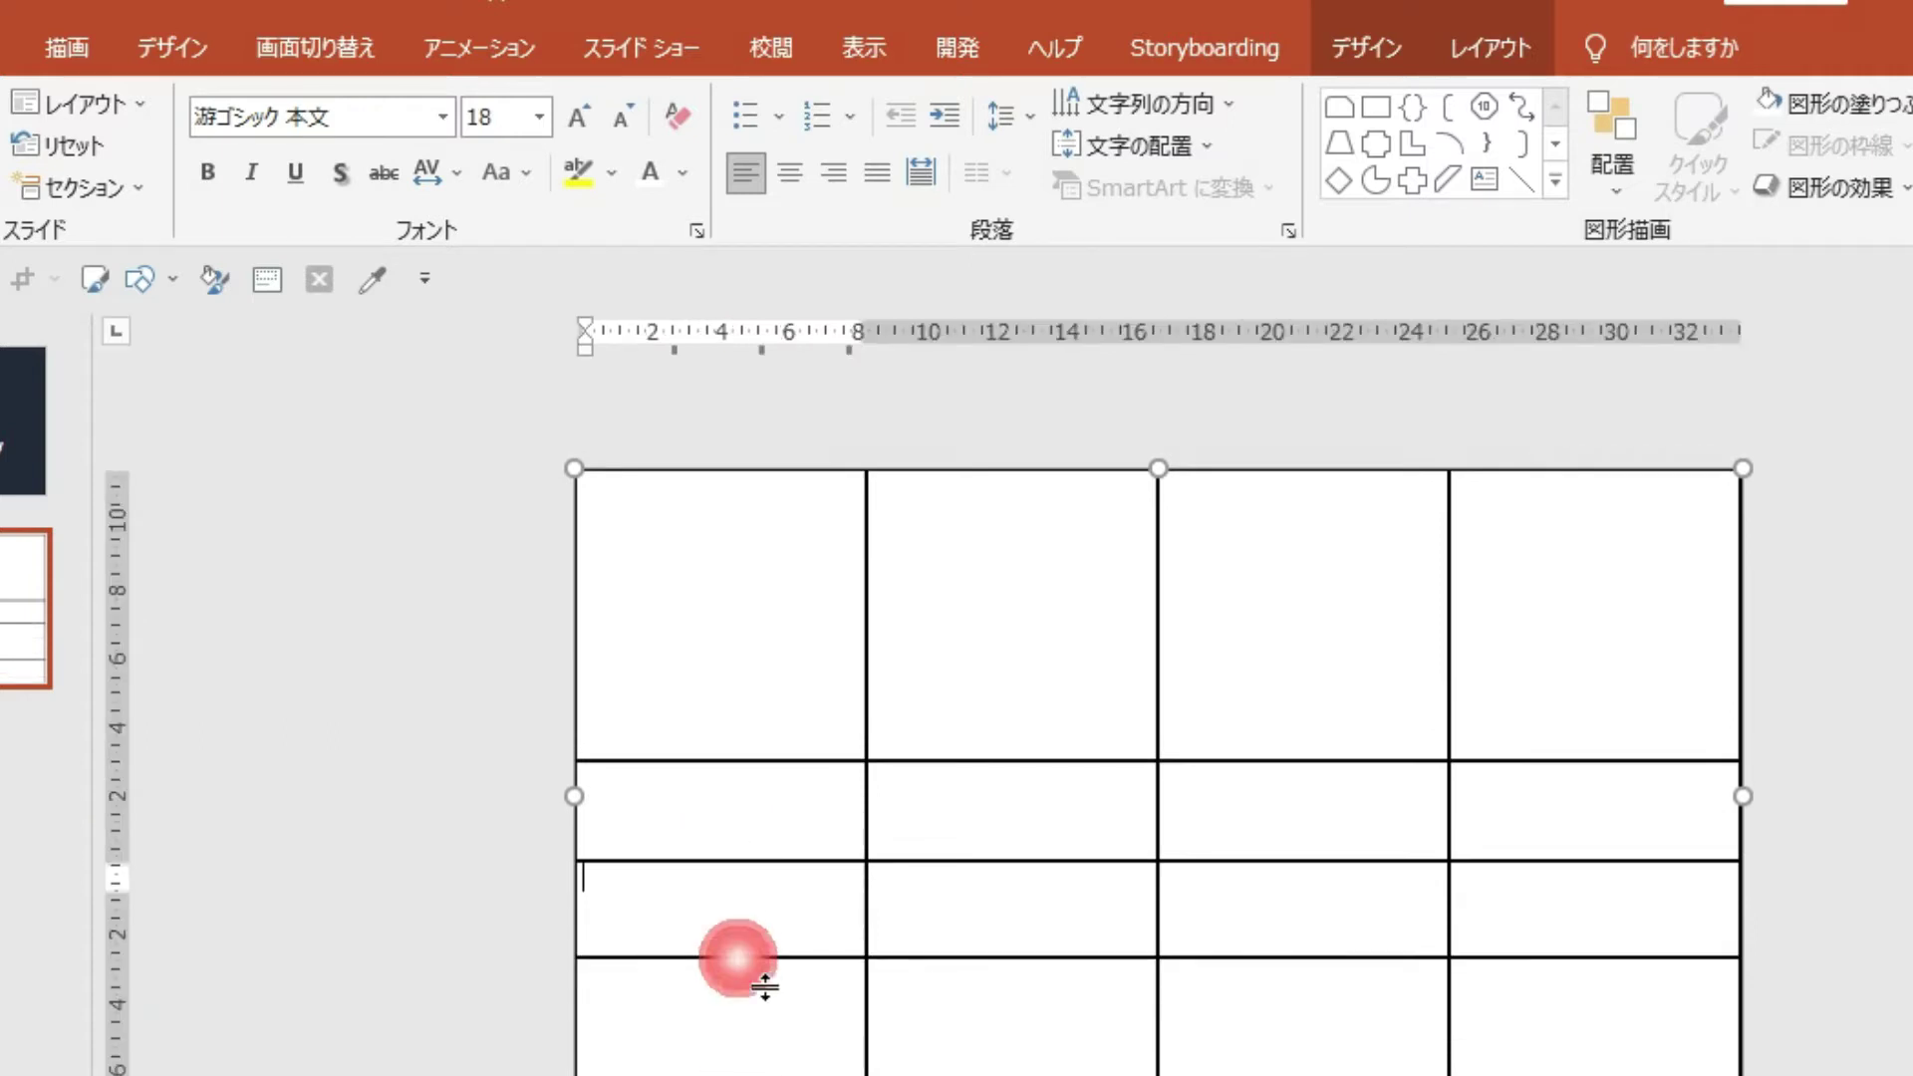
{"action": "left_click_drag", "start_coordinate": [1562, 917], "coordinate": [697, 809]}
{"action": "left_click", "coordinate": [1364, 47]}
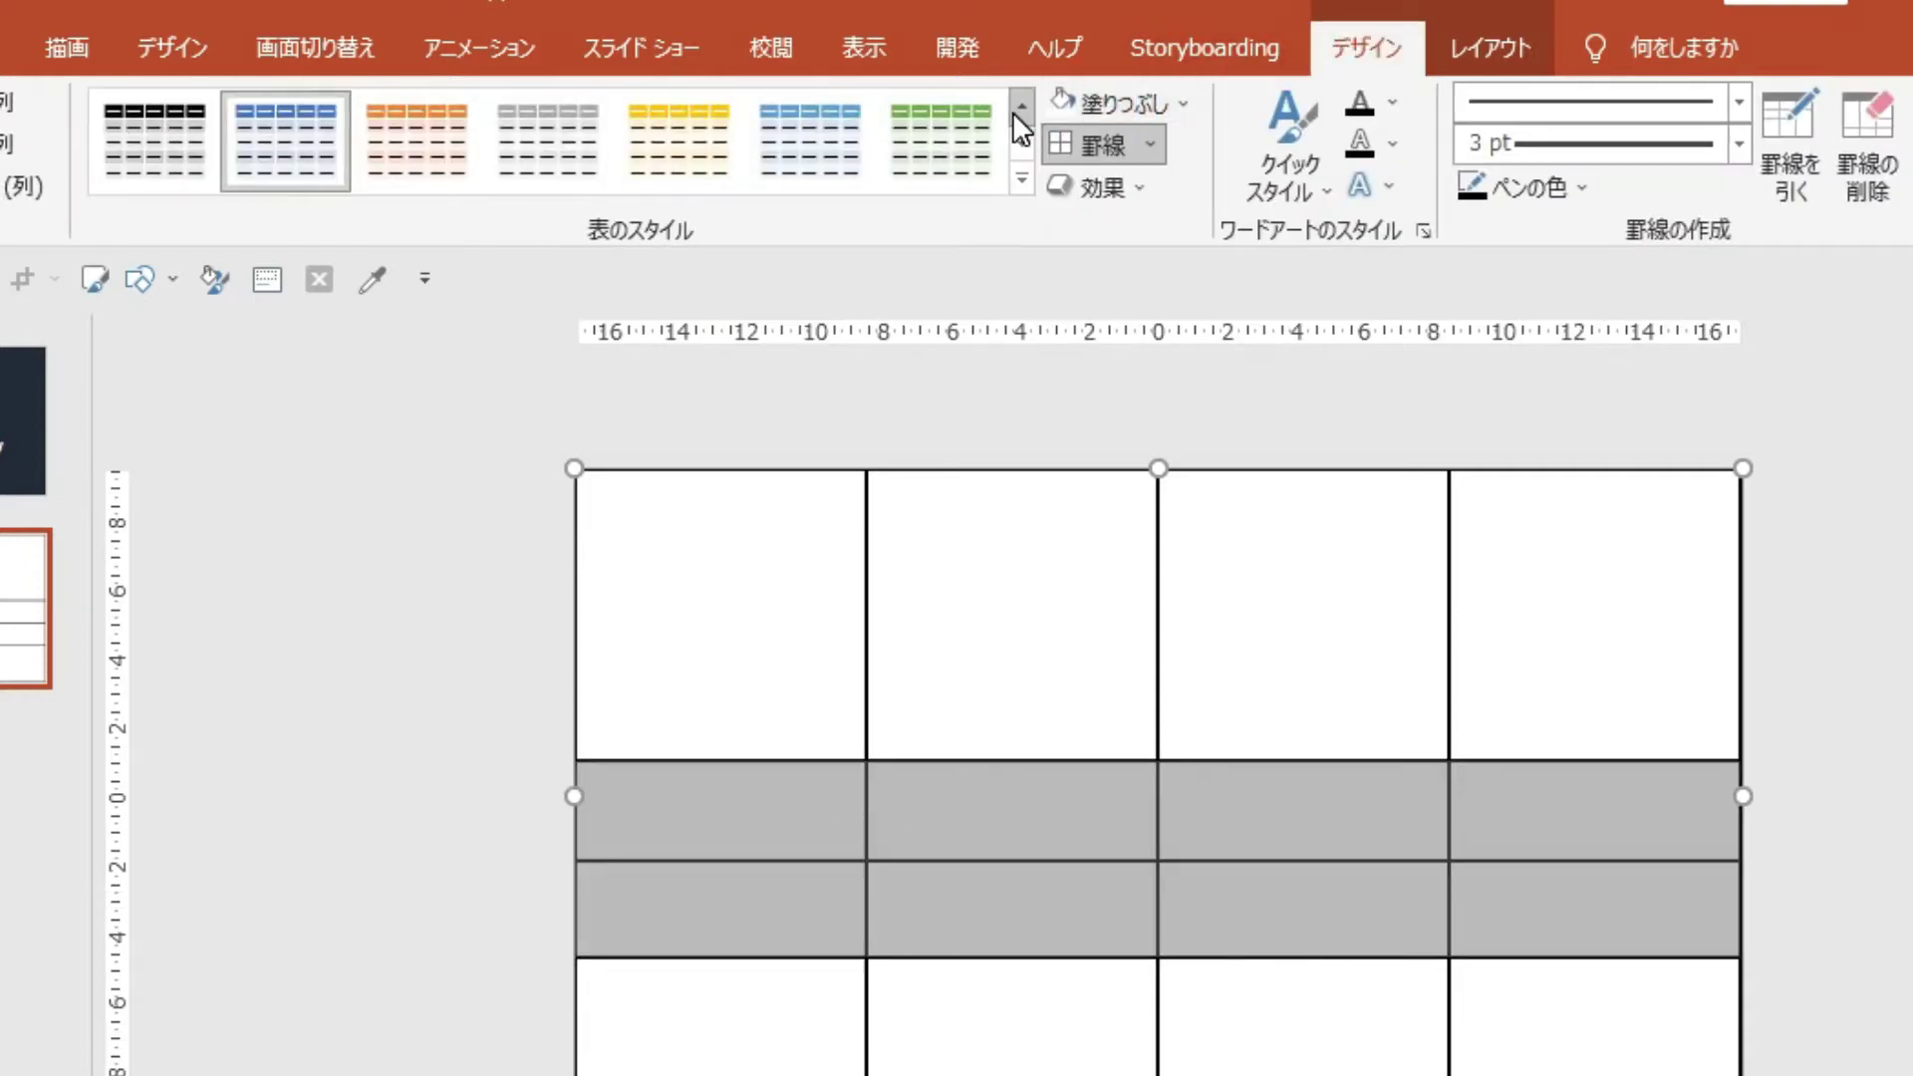
{"action": "left_click", "coordinate": [1509, 52]}
{"action": "left_click", "coordinate": [895, 124]}
Step: Shorten the two middle rows further and equalize their heights again
{"action": "left_click", "coordinate": [512, 982]}
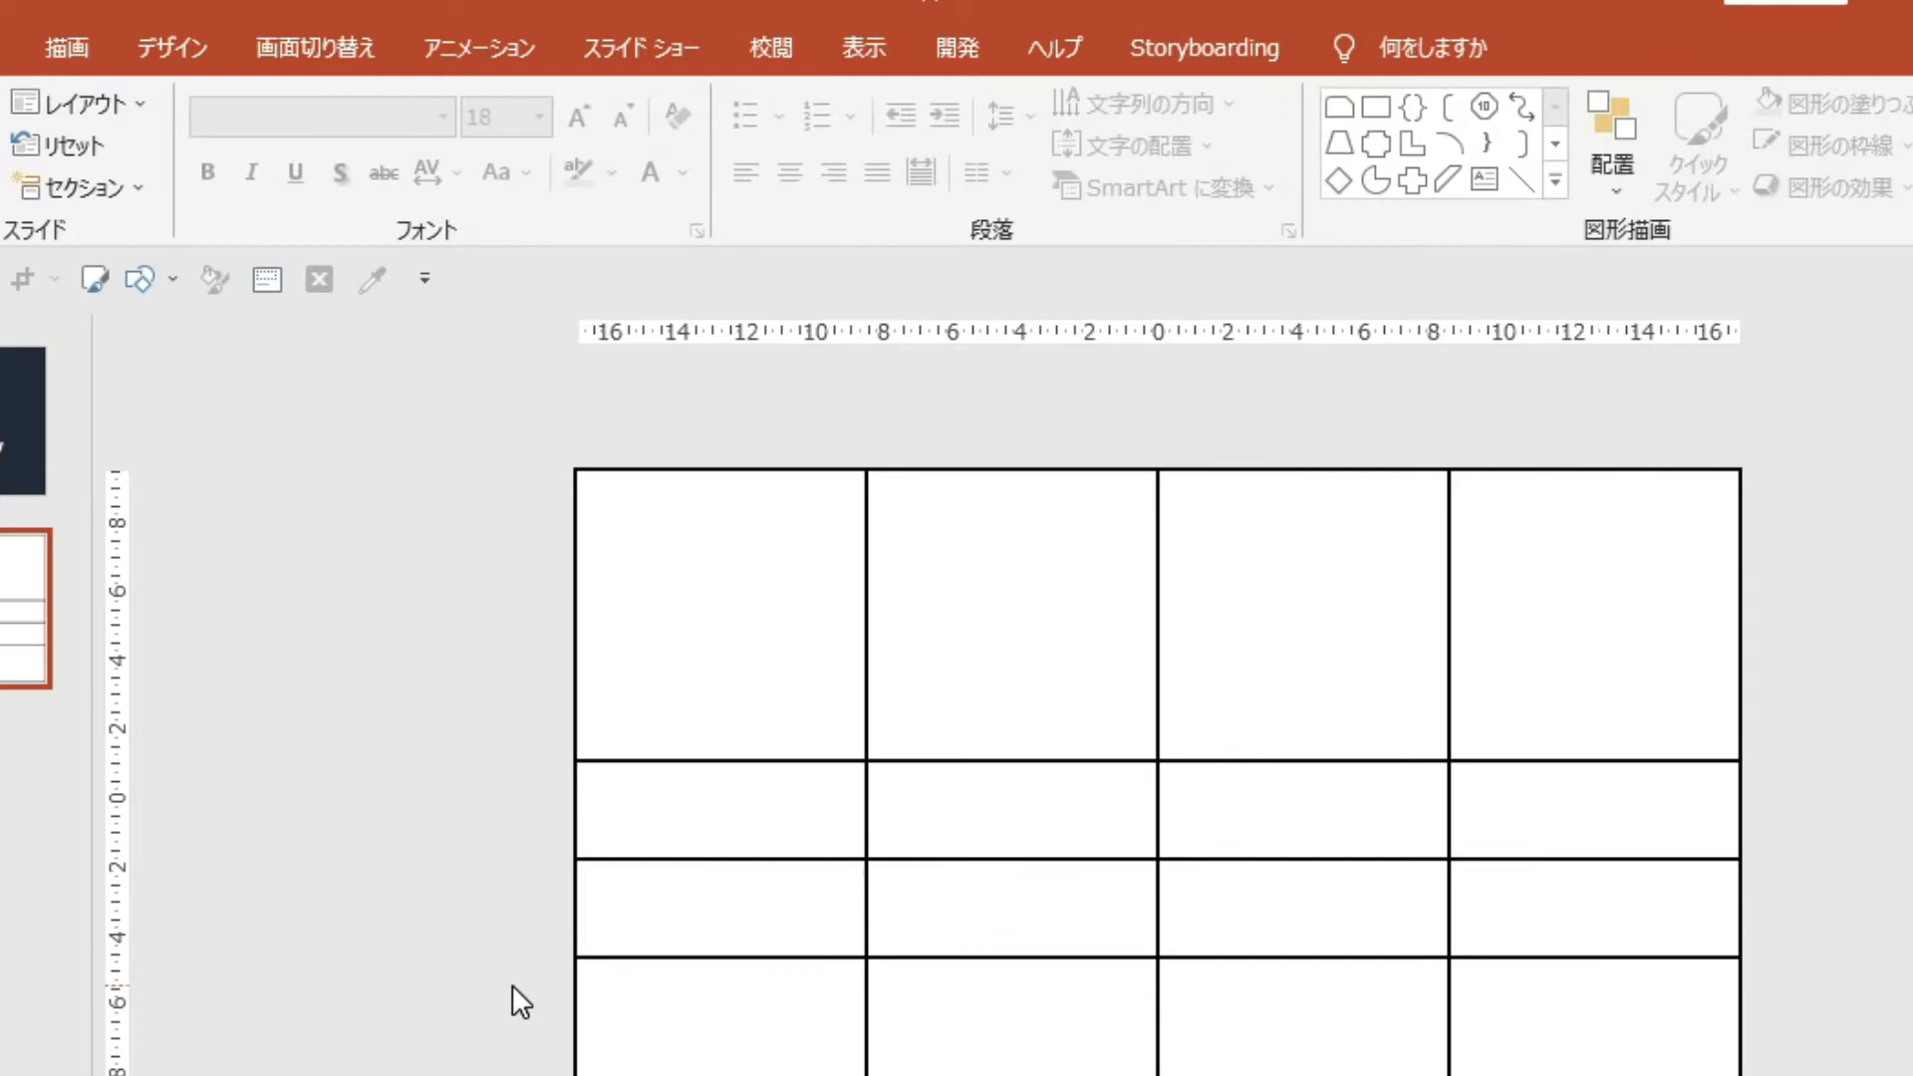
{"action": "left_click", "coordinate": [734, 862]}
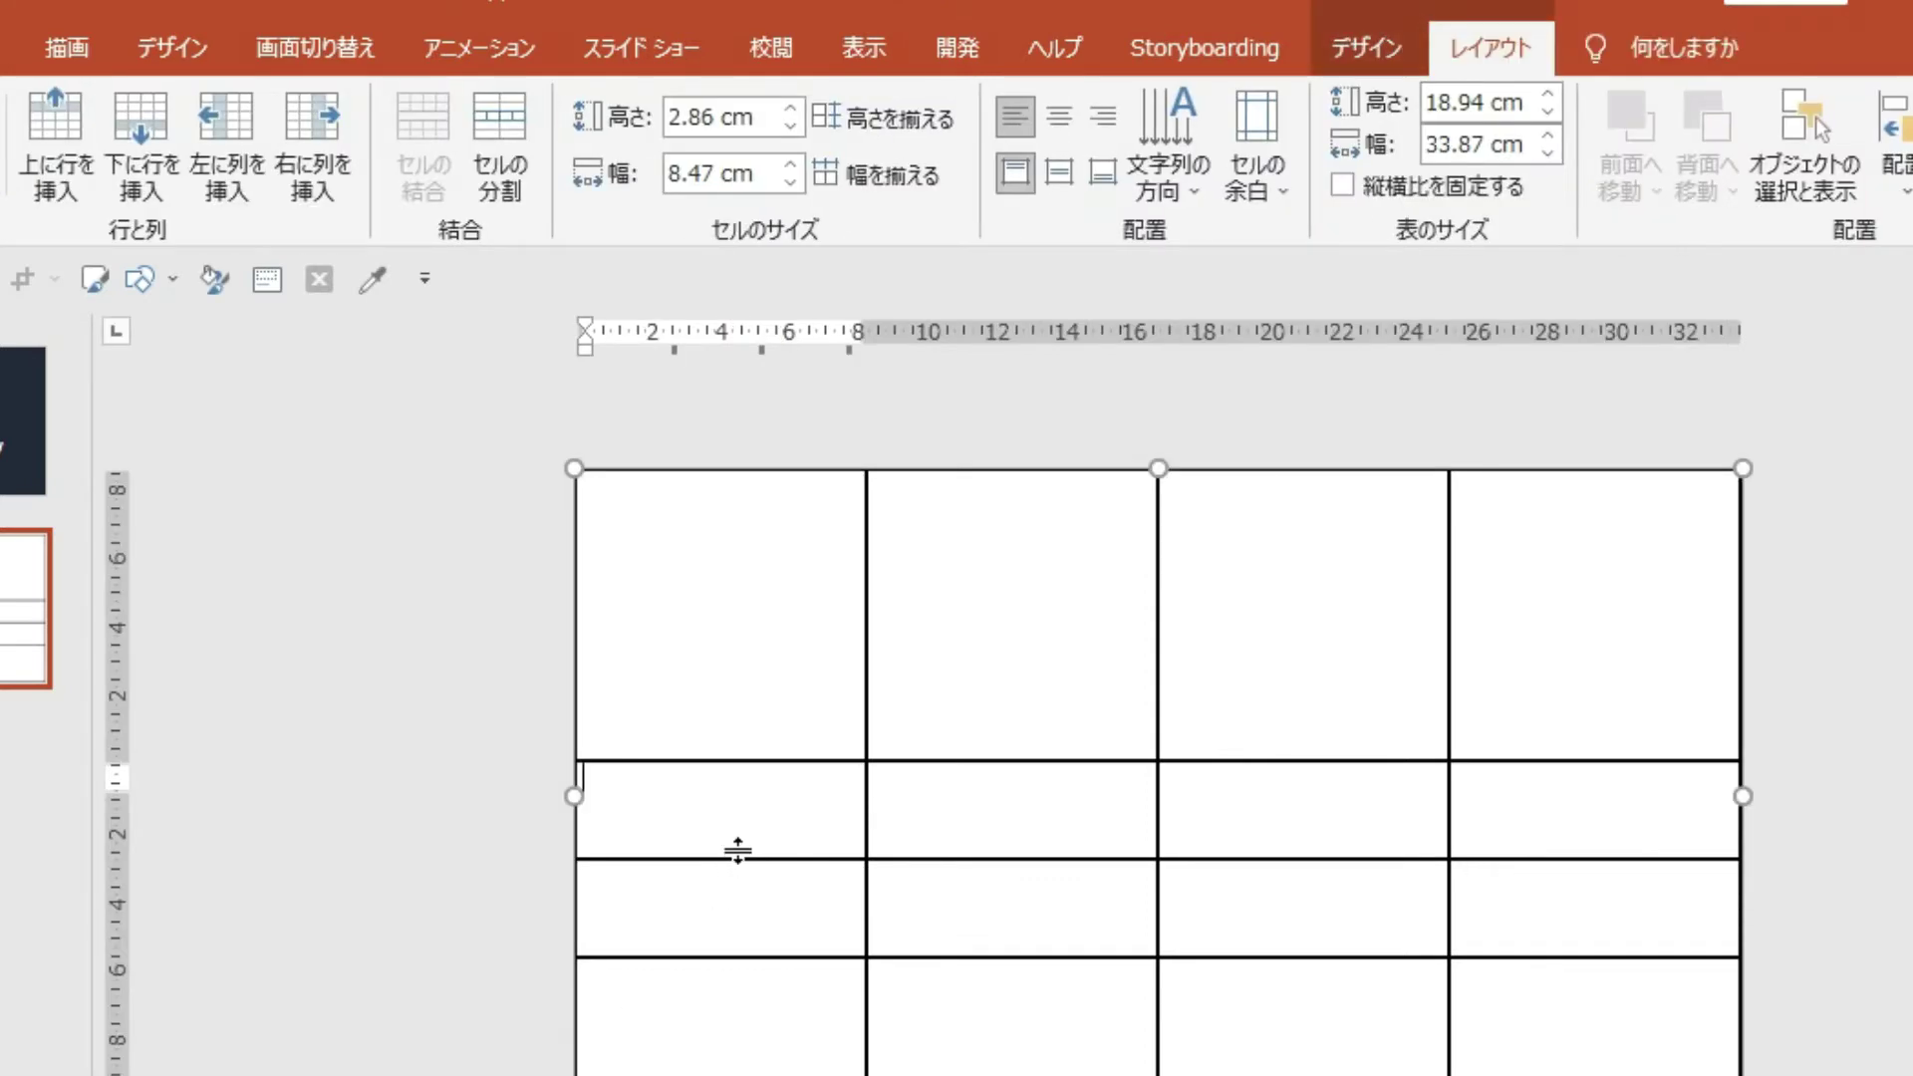
{"action": "scroll", "coordinate": [738, 840], "scroll_direction": "up", "scroll_amount": 2}
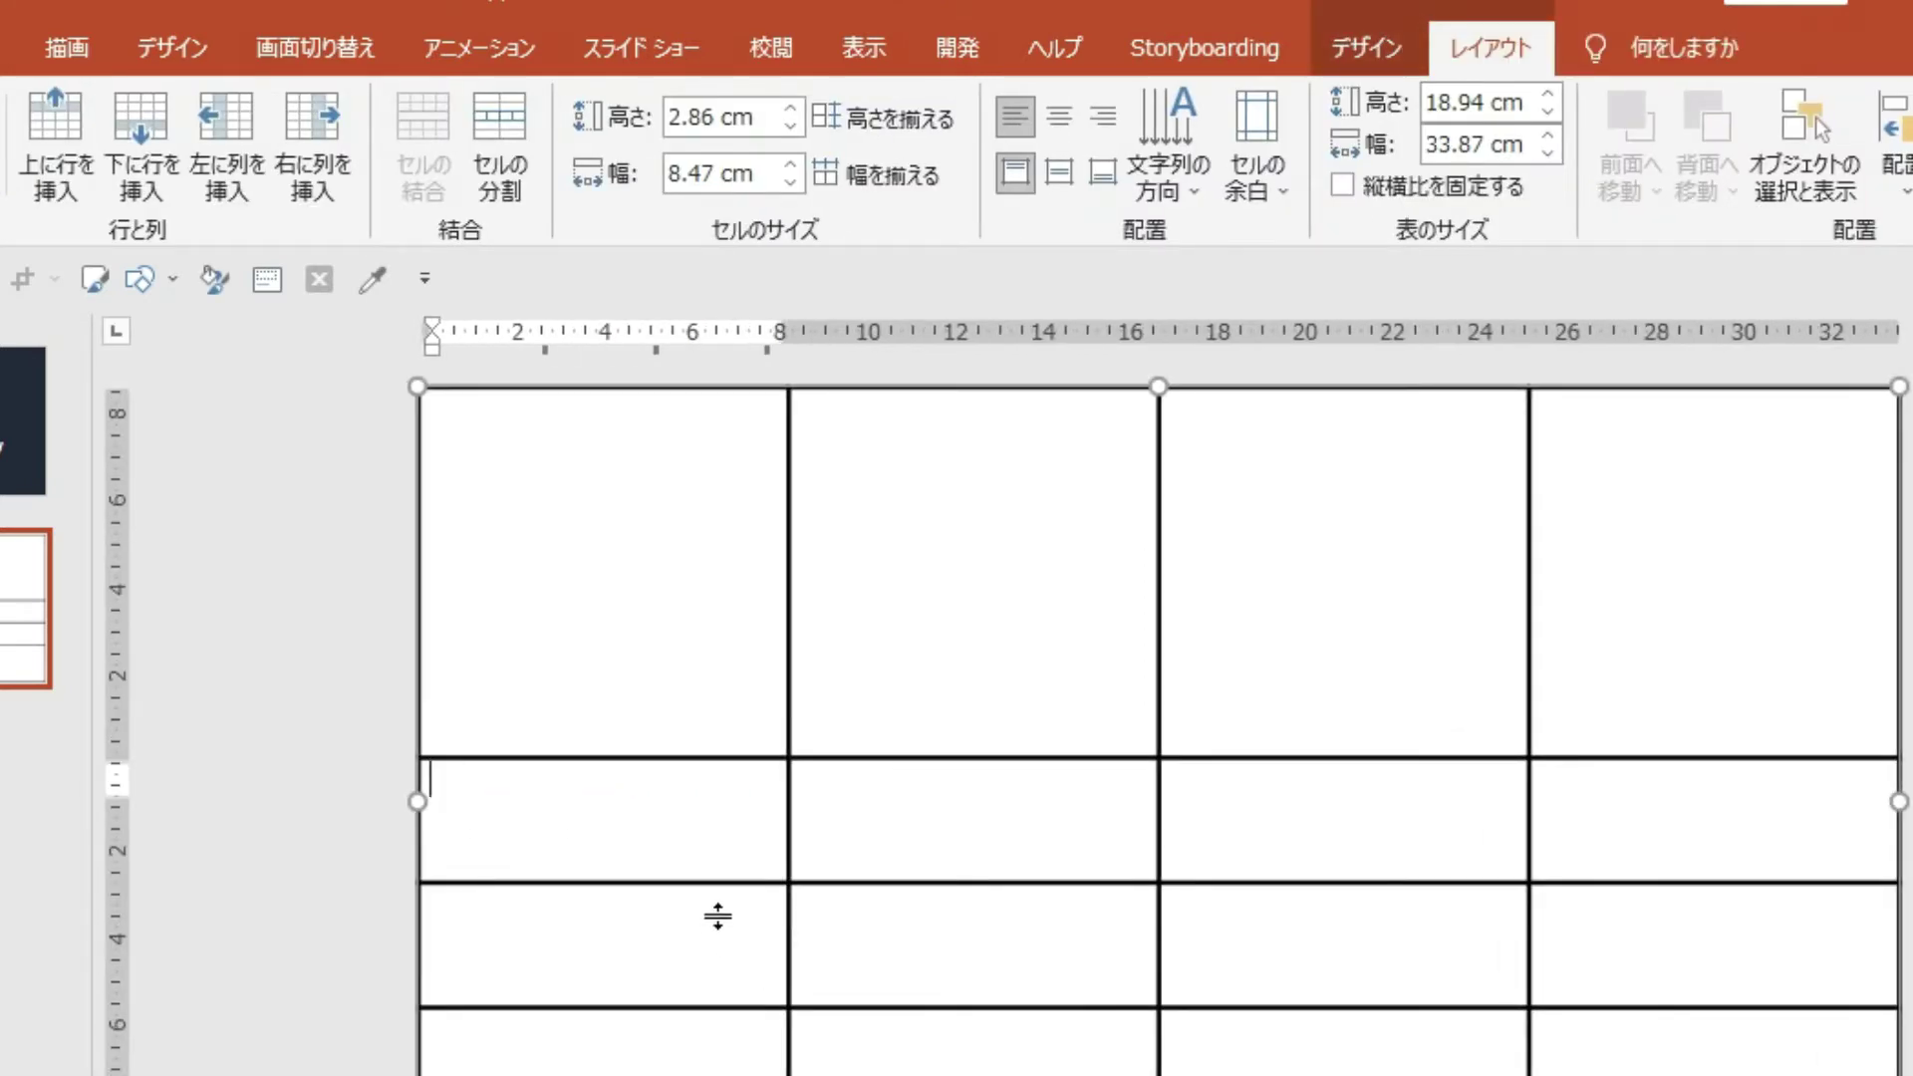
{"action": "left_click_drag", "start_coordinate": [720, 878], "coordinate": [693, 849]}
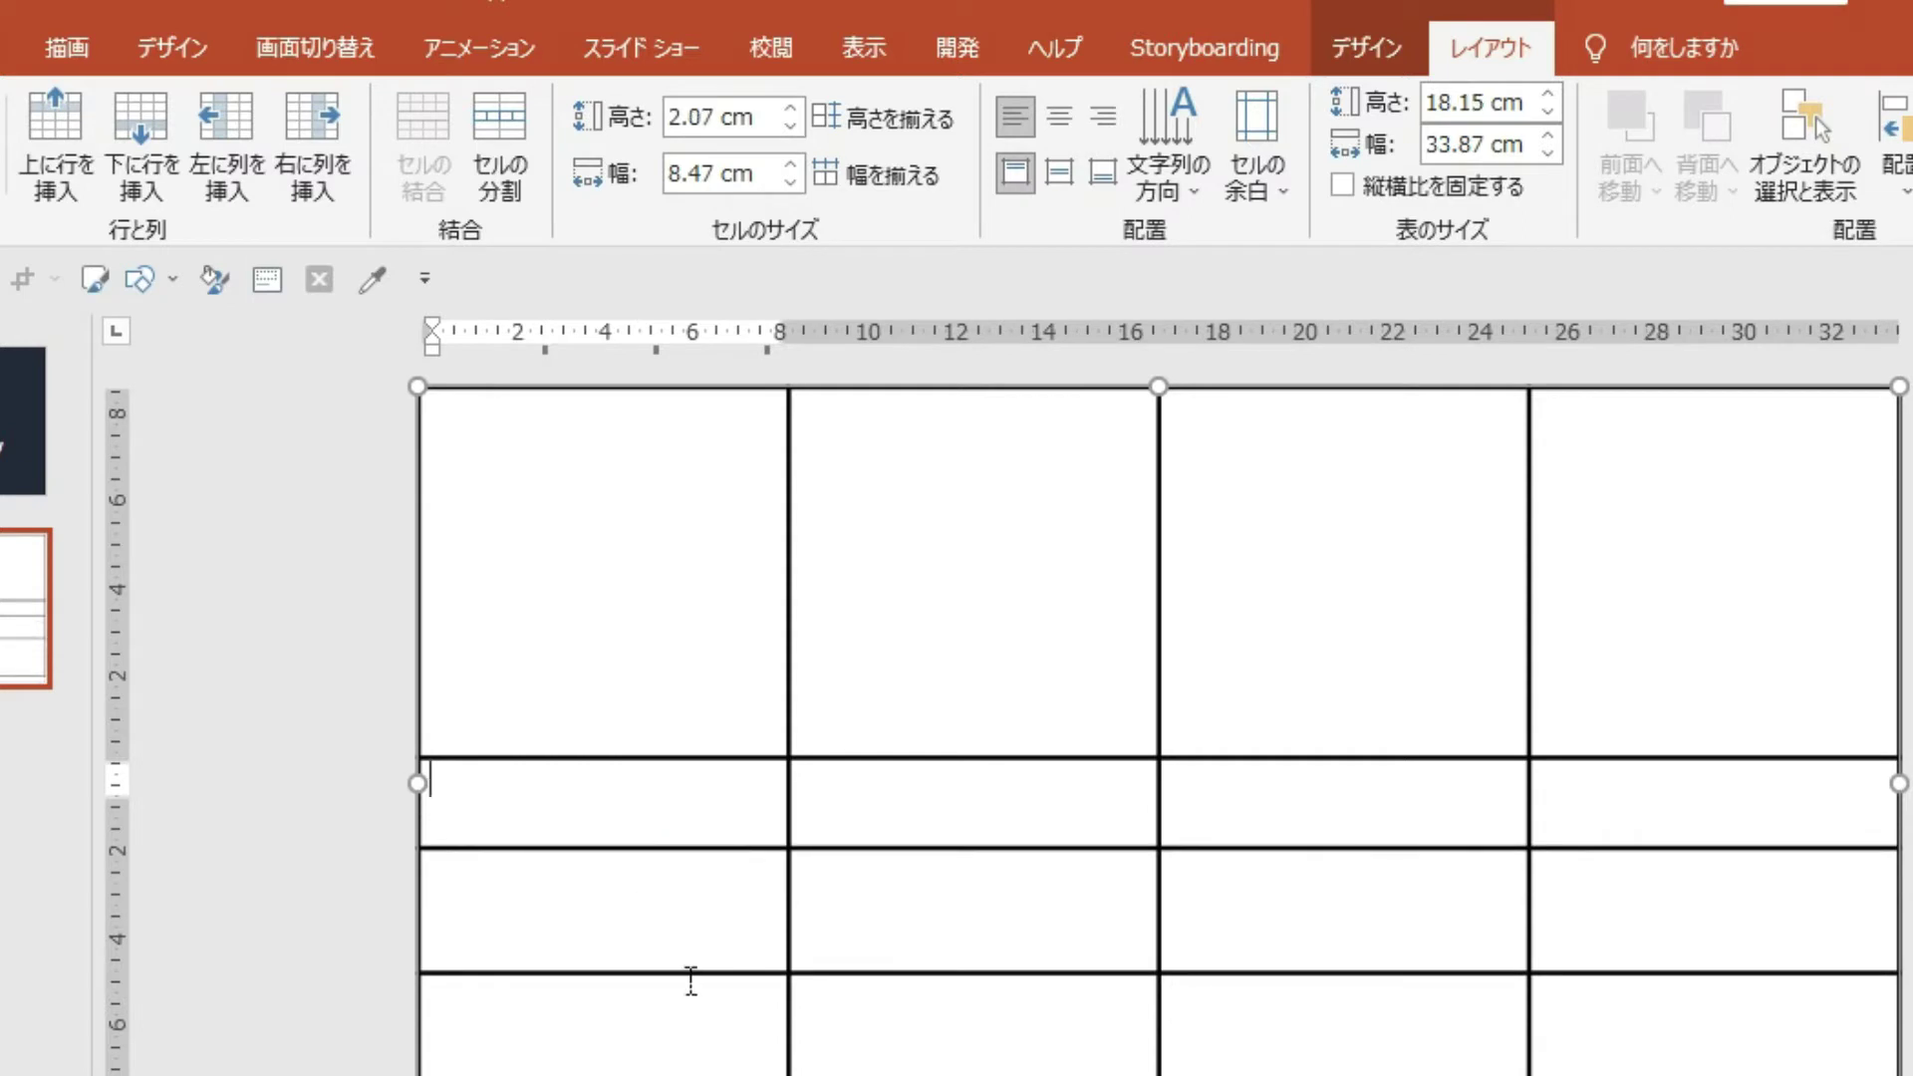
{"action": "left_click_drag", "start_coordinate": [703, 972], "coordinate": [701, 939]}
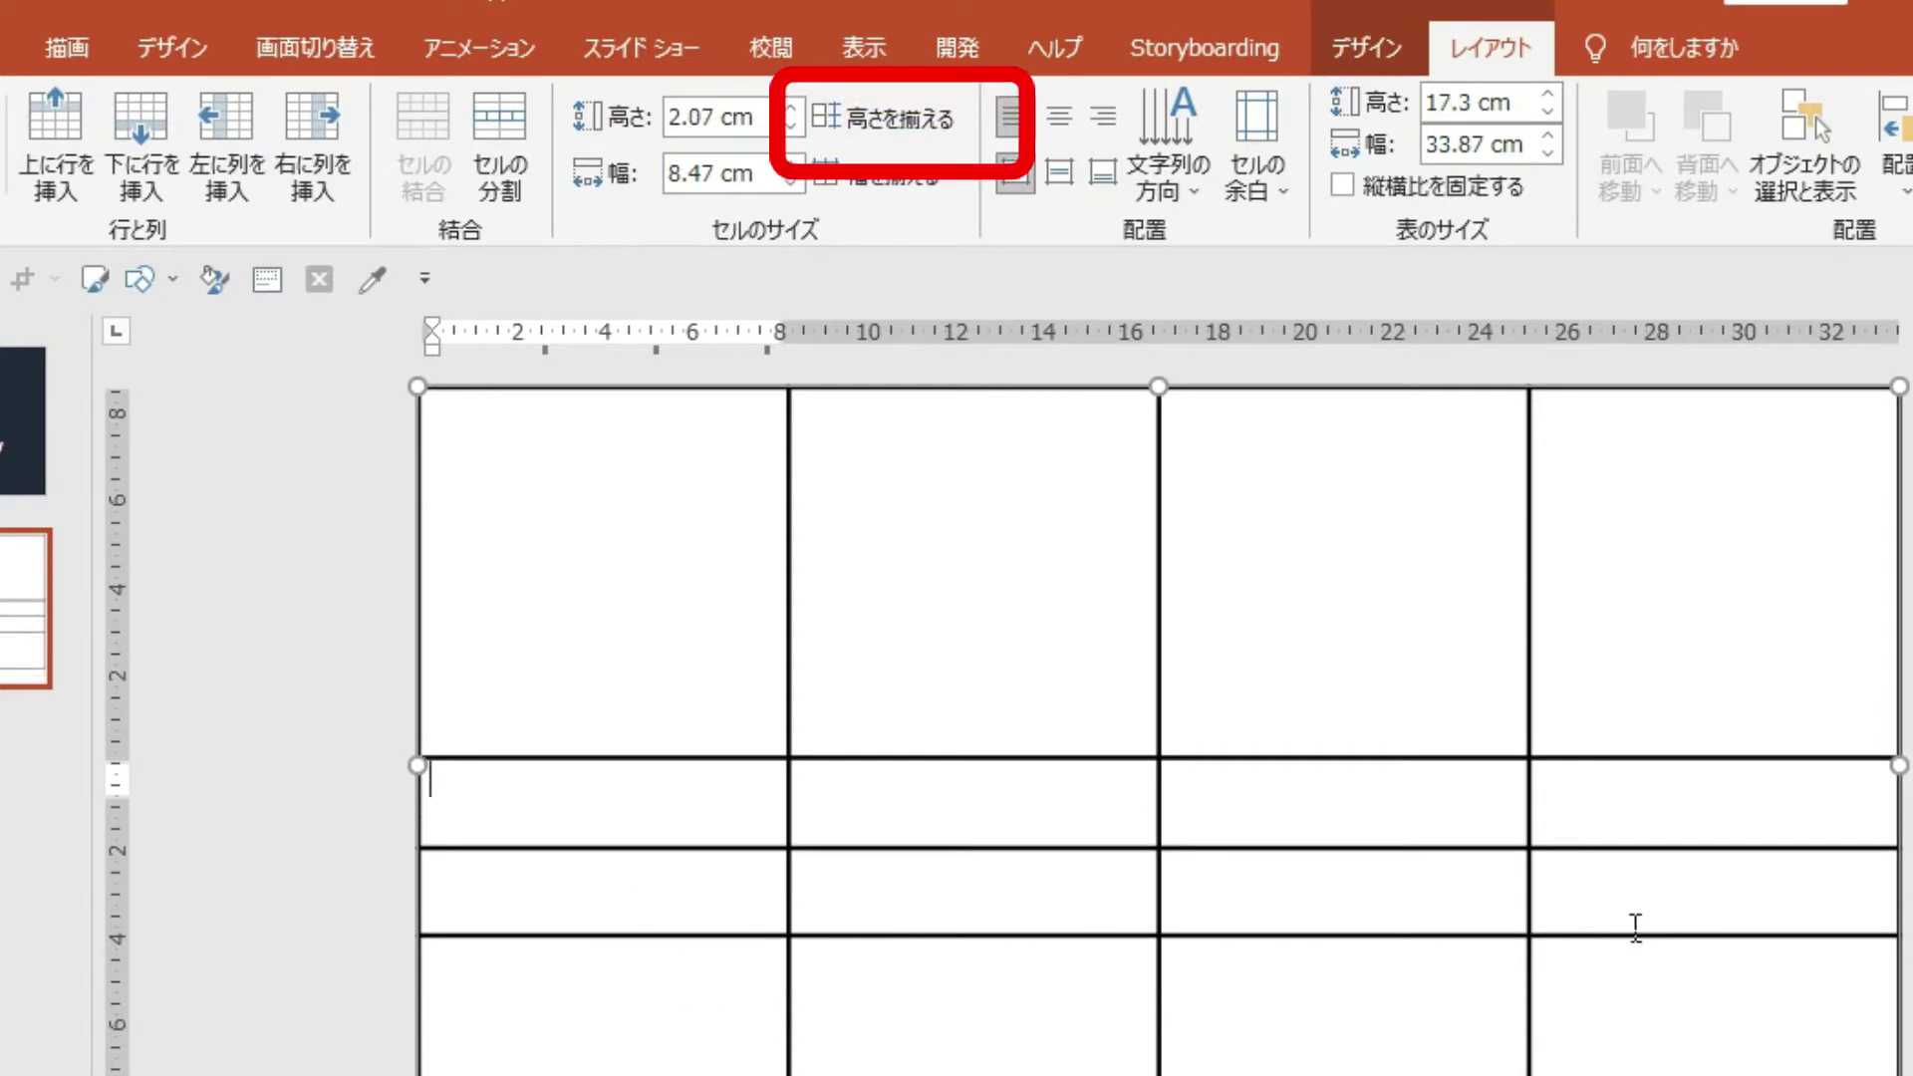
{"action": "left_click_drag", "start_coordinate": [1635, 923], "coordinate": [702, 817]}
{"action": "left_click", "coordinate": [882, 117]}
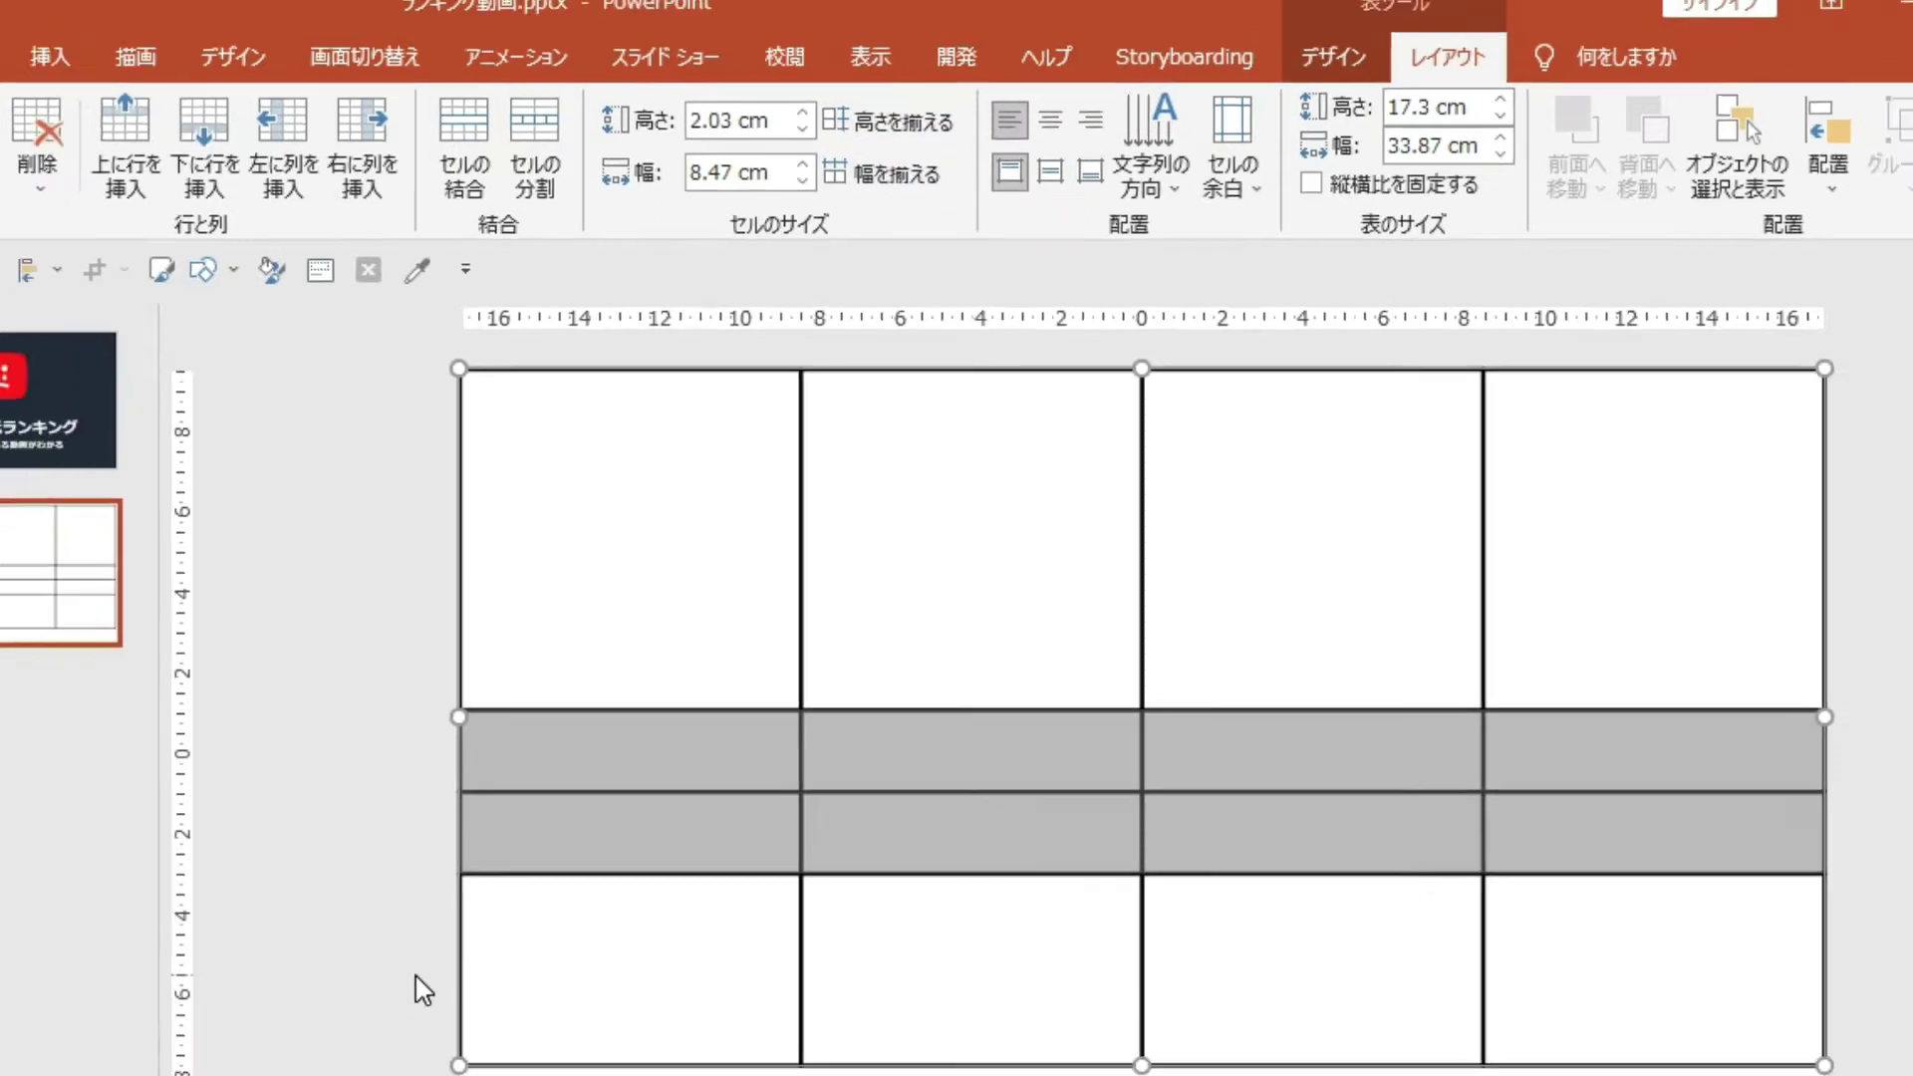
Step: Stretch the table's bottom edge down to fill the slide at 19.07 cm height
{"action": "left_click", "coordinate": [978, 967]}
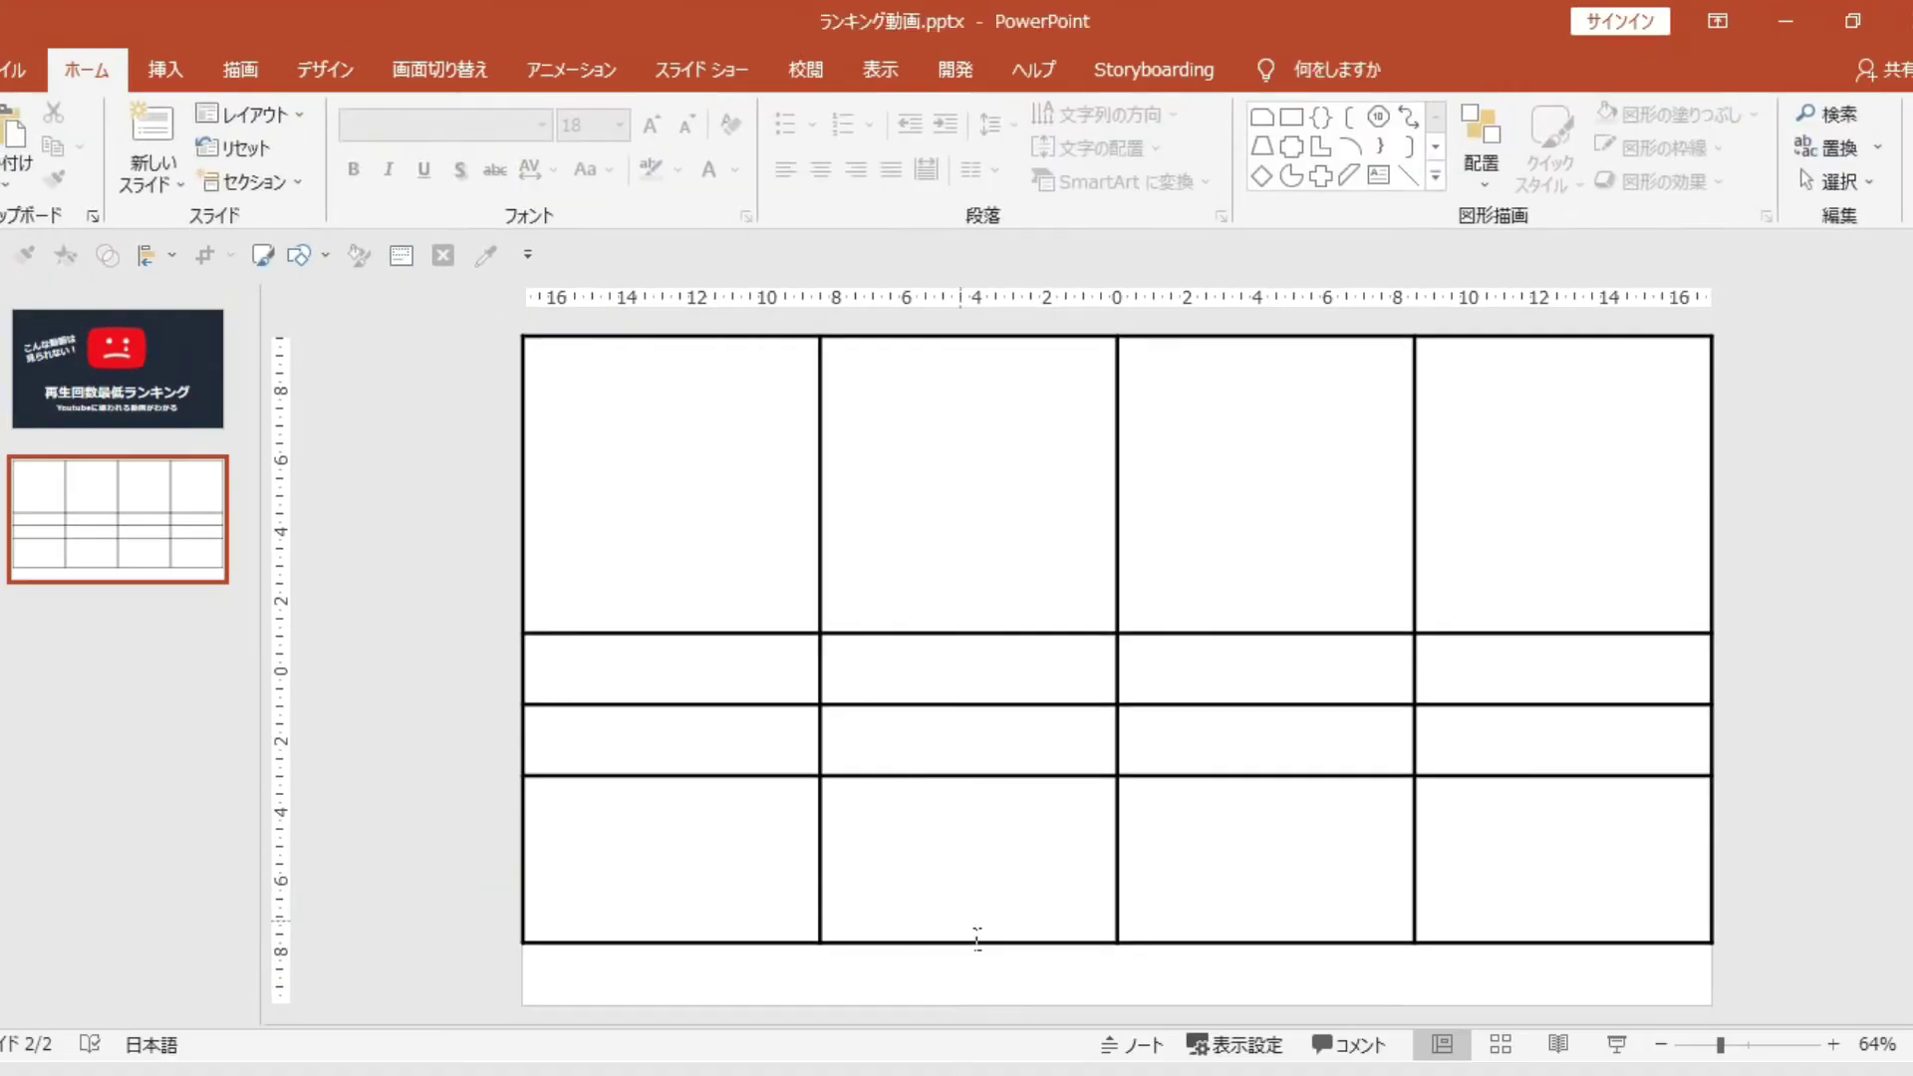
{"action": "left_click", "coordinate": [769, 967]}
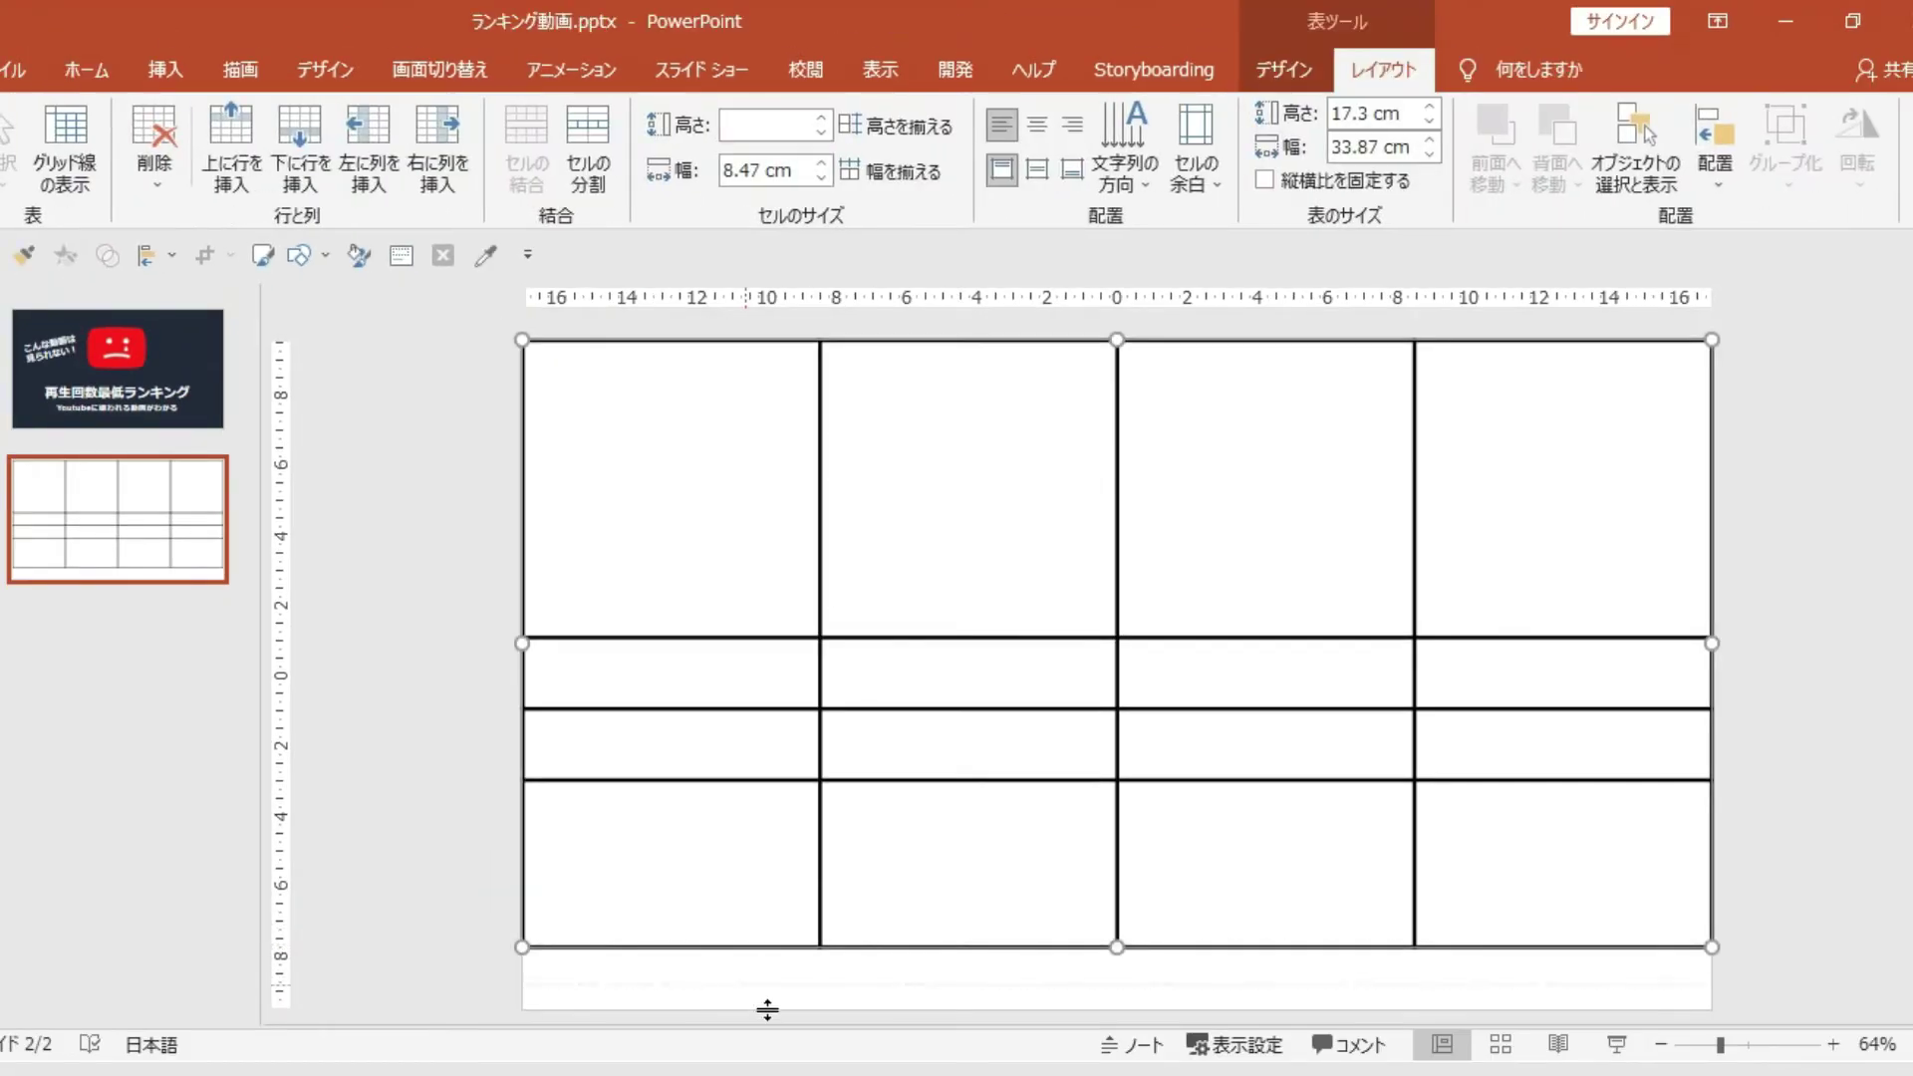
{"action": "left_click_drag", "start_coordinate": [769, 1034], "coordinate": [872, 1000]}
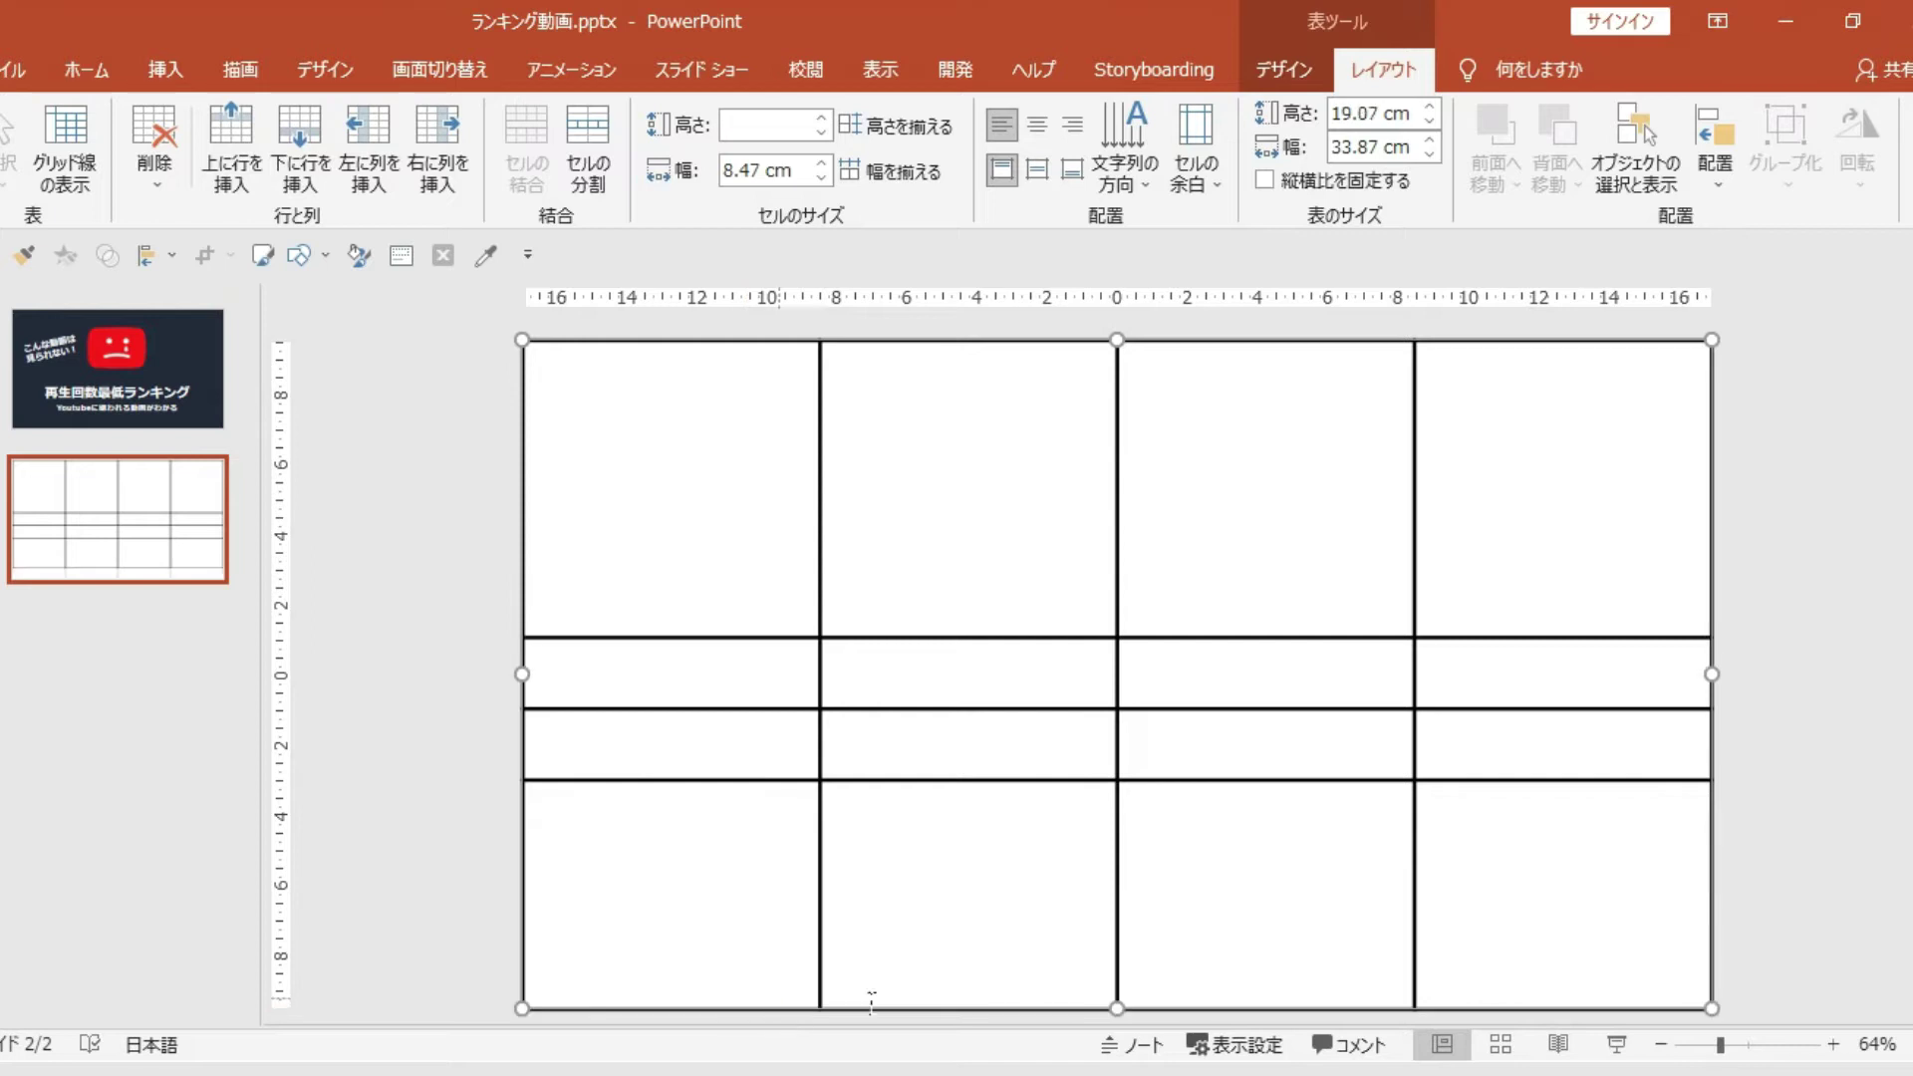
{"action": "left_click_drag", "start_coordinate": [1132, 1014], "coordinate": [1128, 1029]}
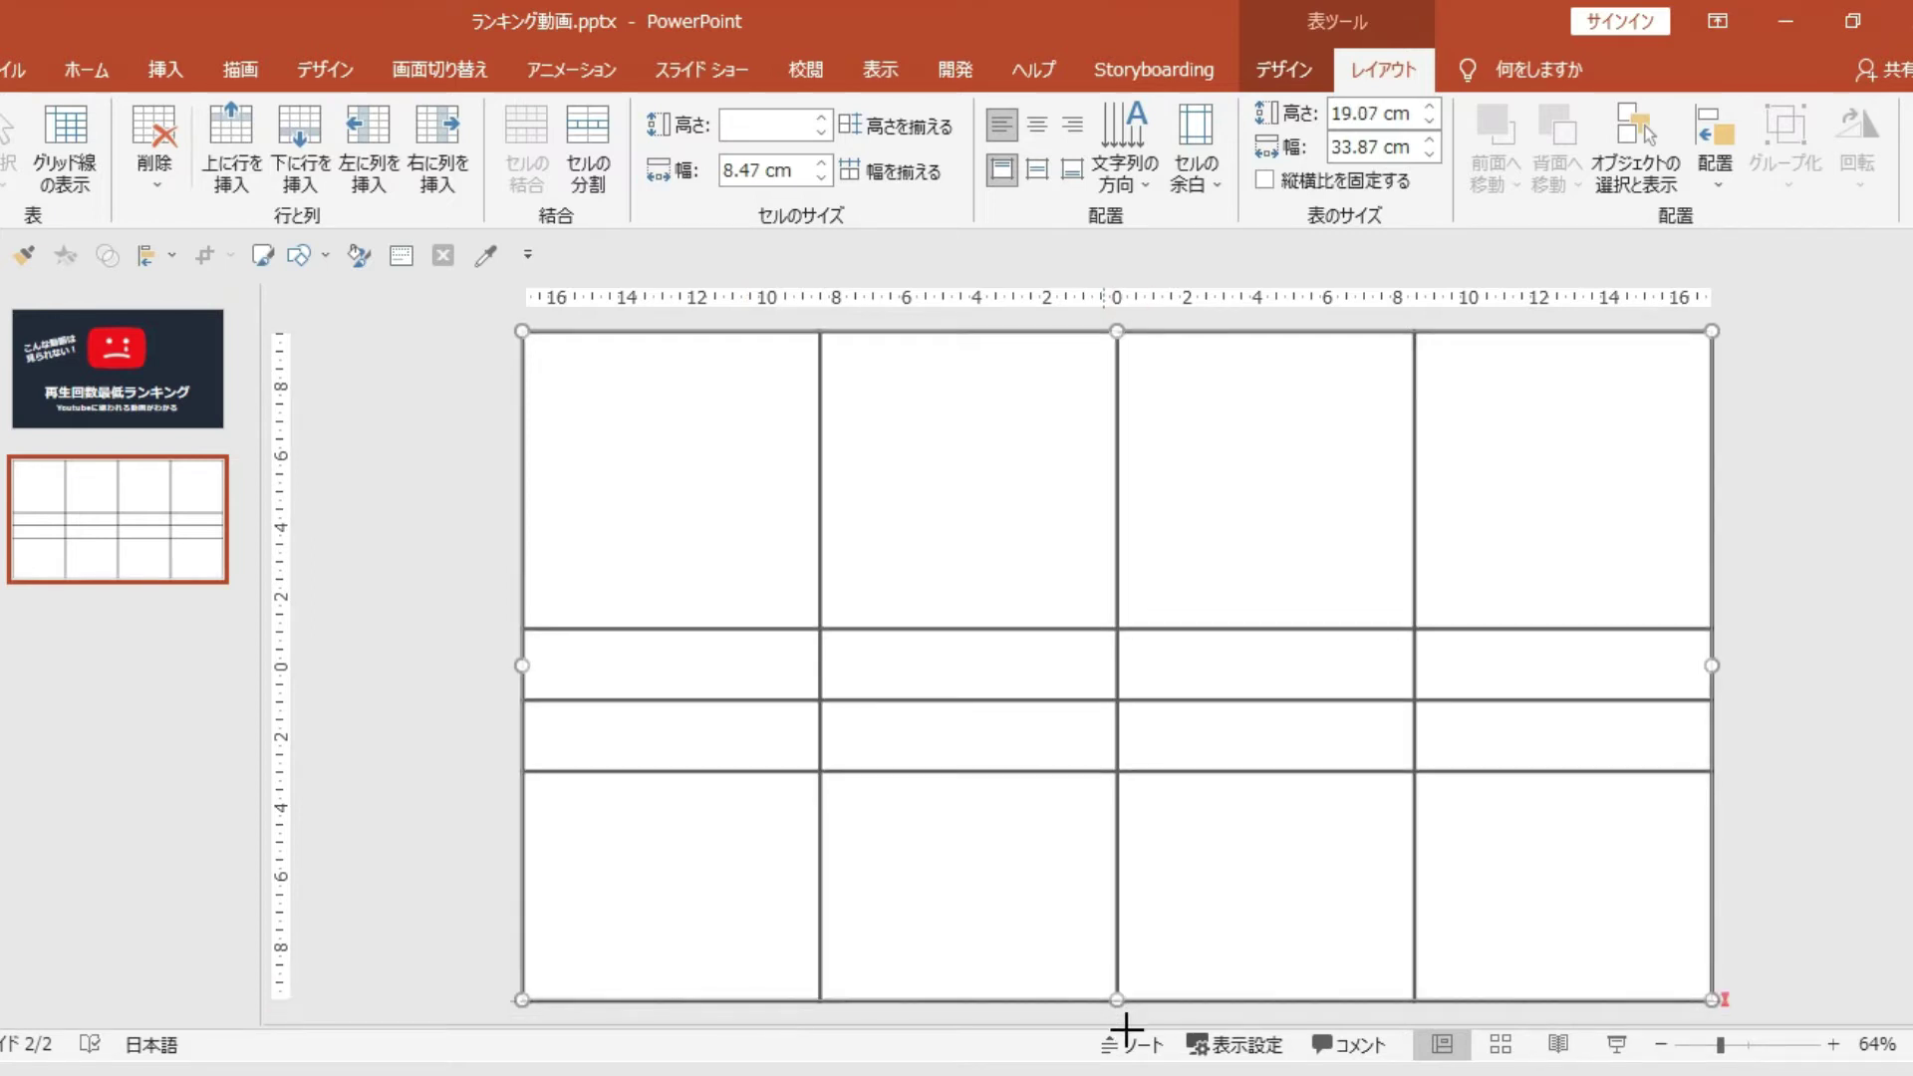
Step: Shade the second table row red and the third row dark grey
{"action": "left_click", "coordinate": [1277, 80]}
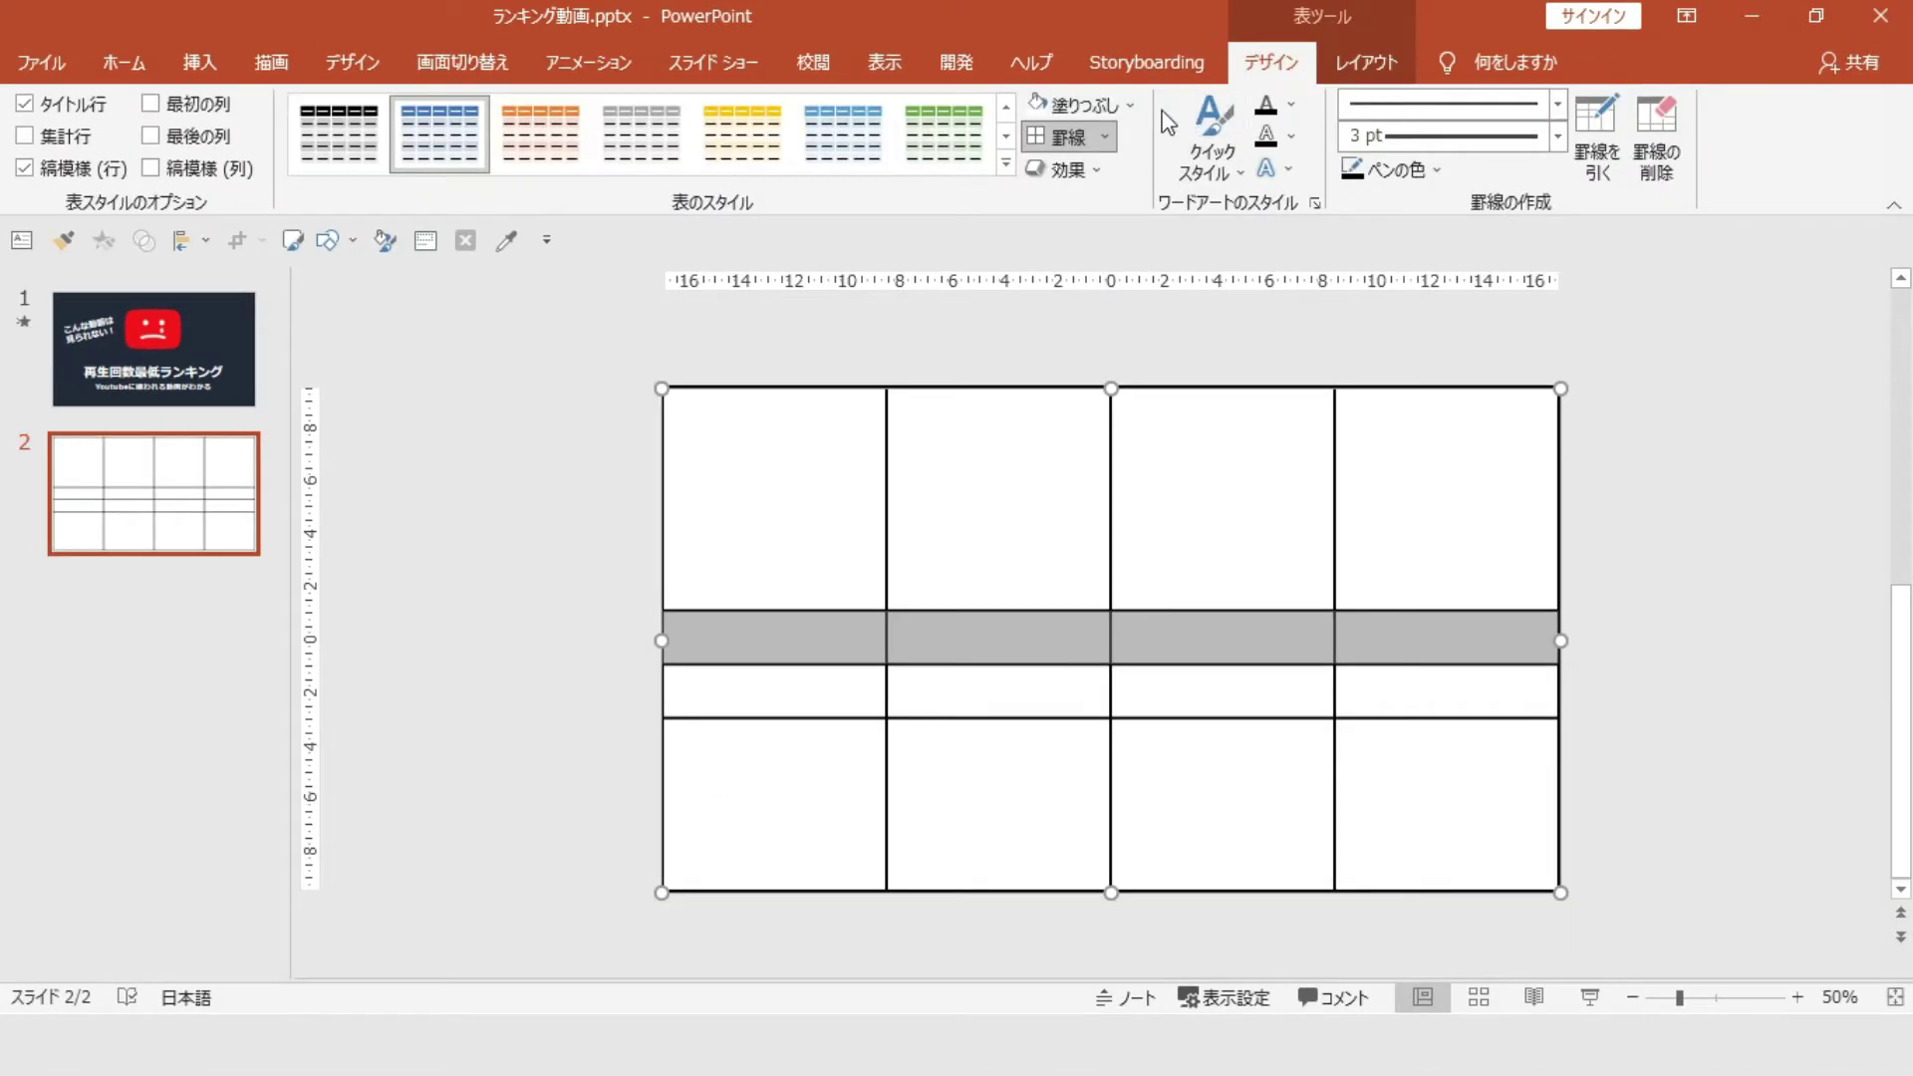
{"action": "left_click", "coordinate": [1131, 107]}
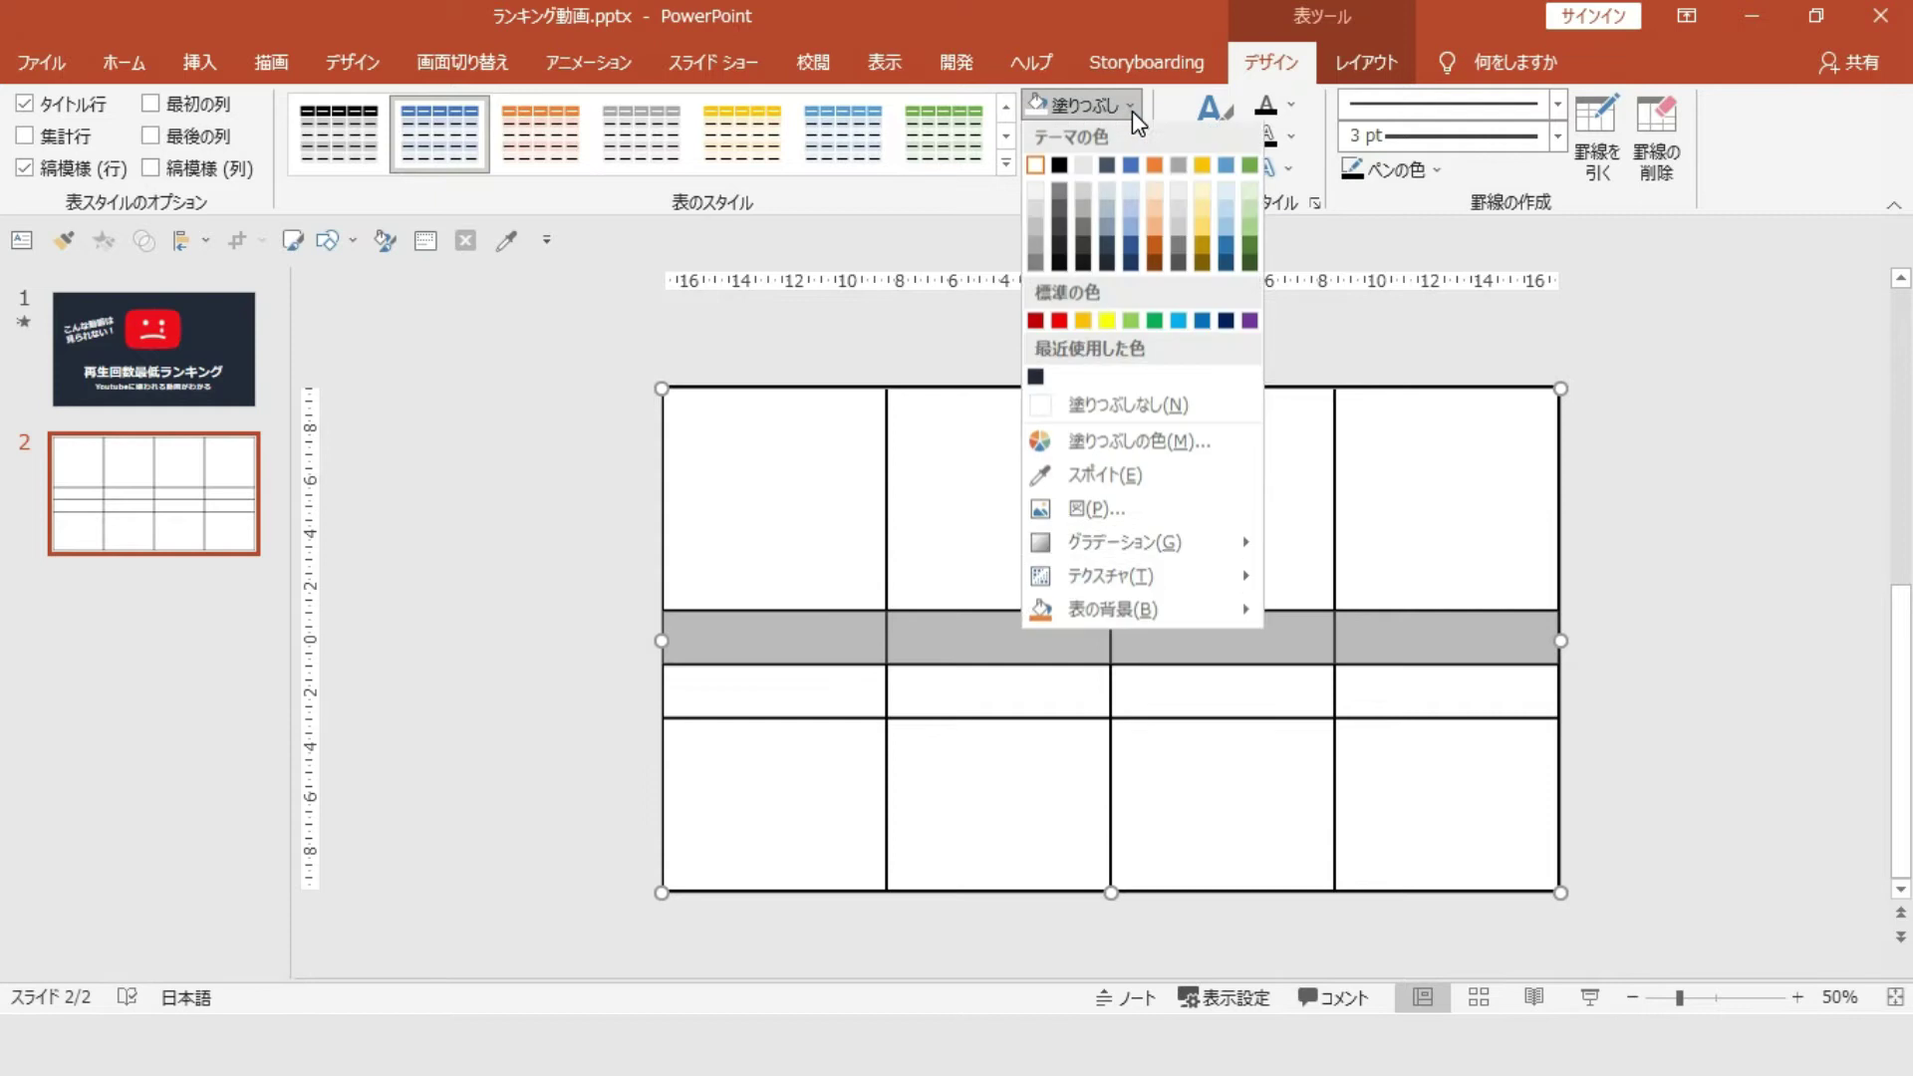
{"action": "left_click", "coordinate": [1059, 324]}
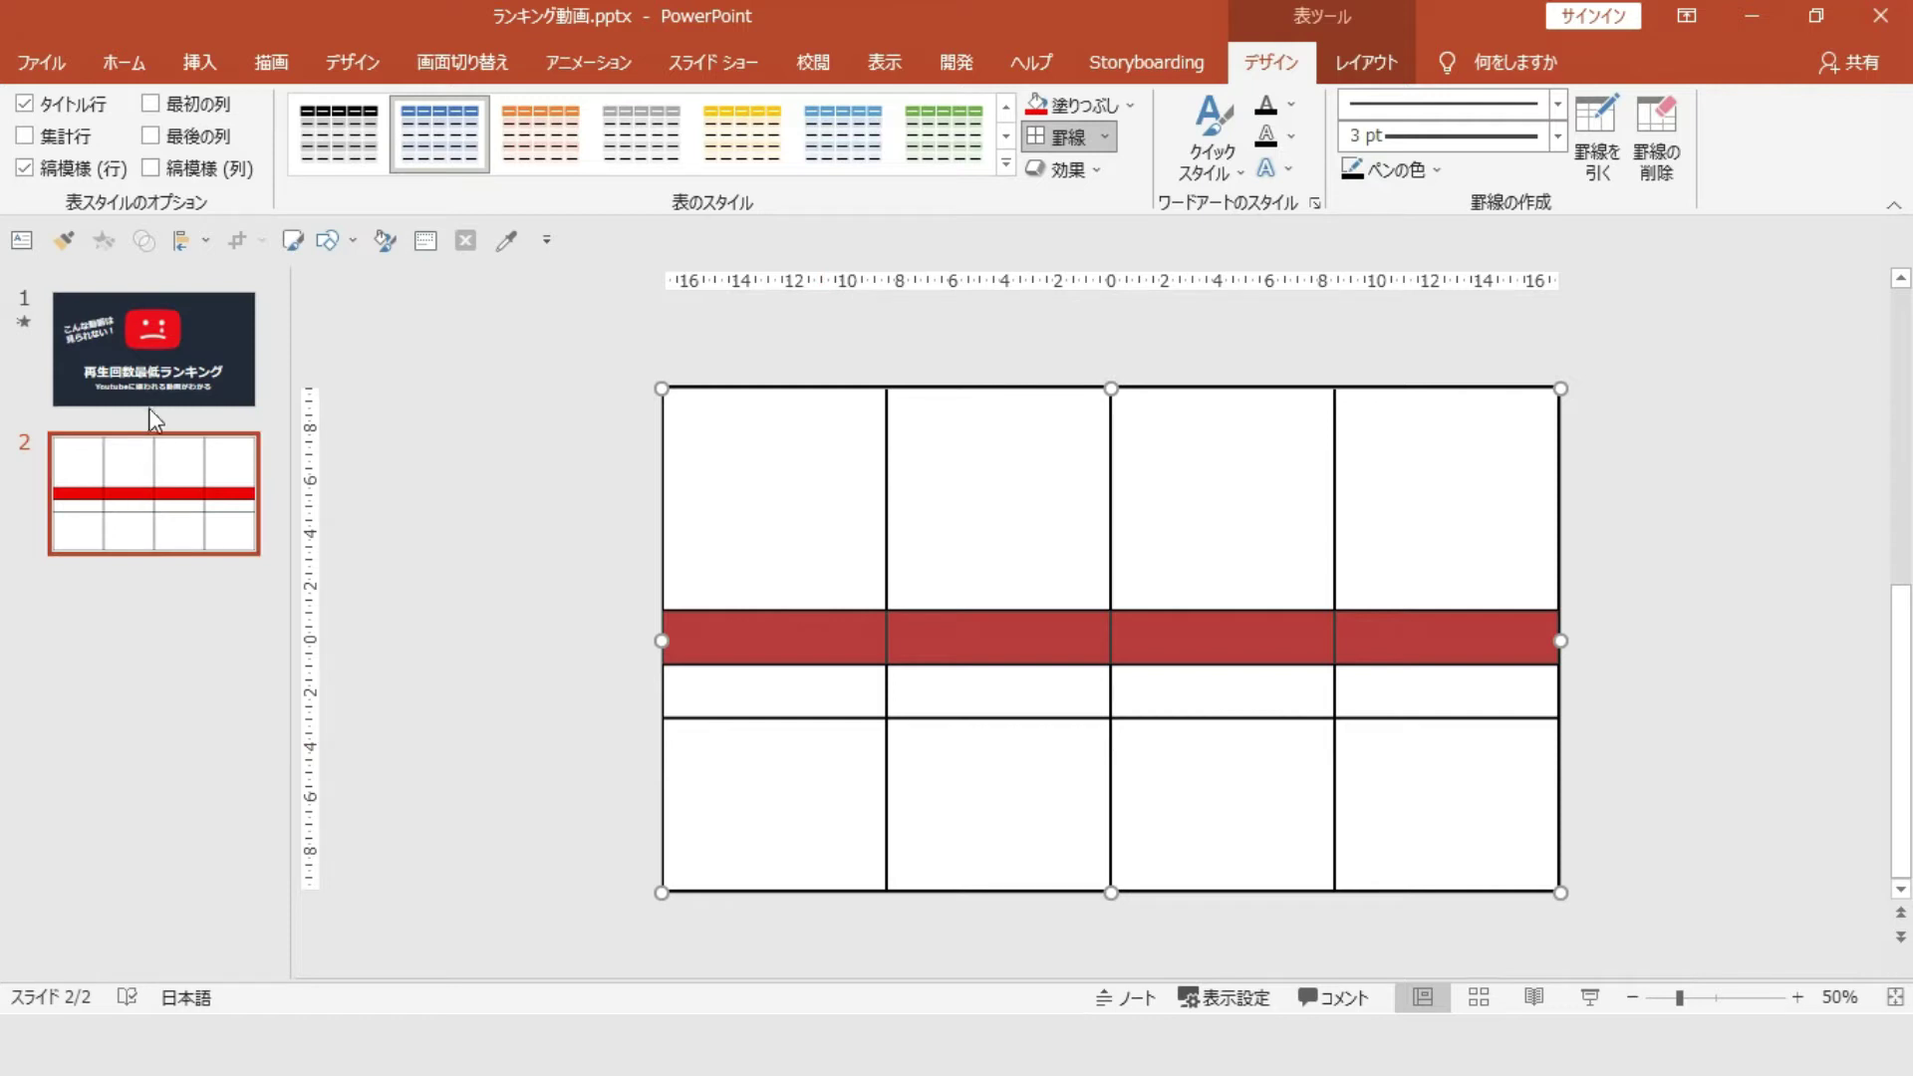
{"action": "left_click", "coordinate": [1405, 762]}
{"action": "left_click_drag", "start_coordinate": [1413, 705], "coordinate": [837, 687]}
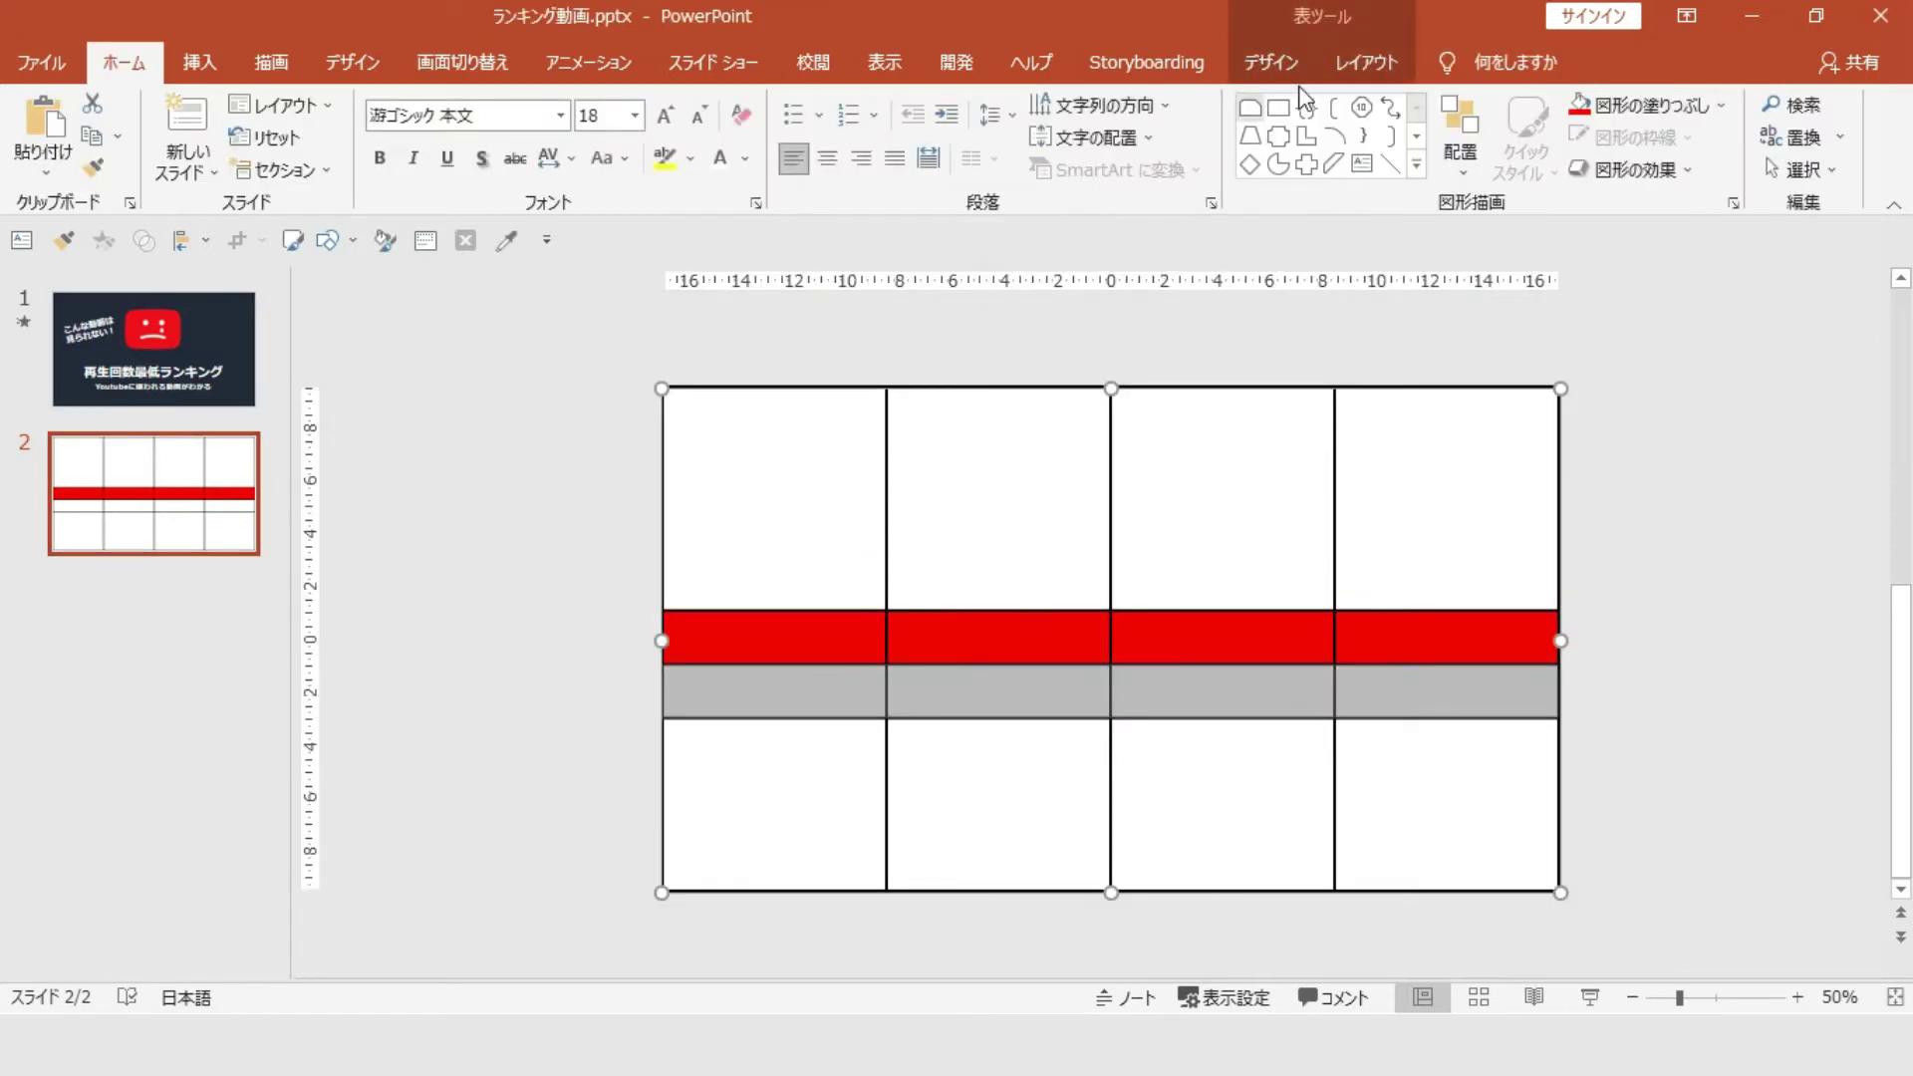
{"action": "left_click", "coordinate": [1271, 63]}
{"action": "left_click", "coordinate": [1086, 104]}
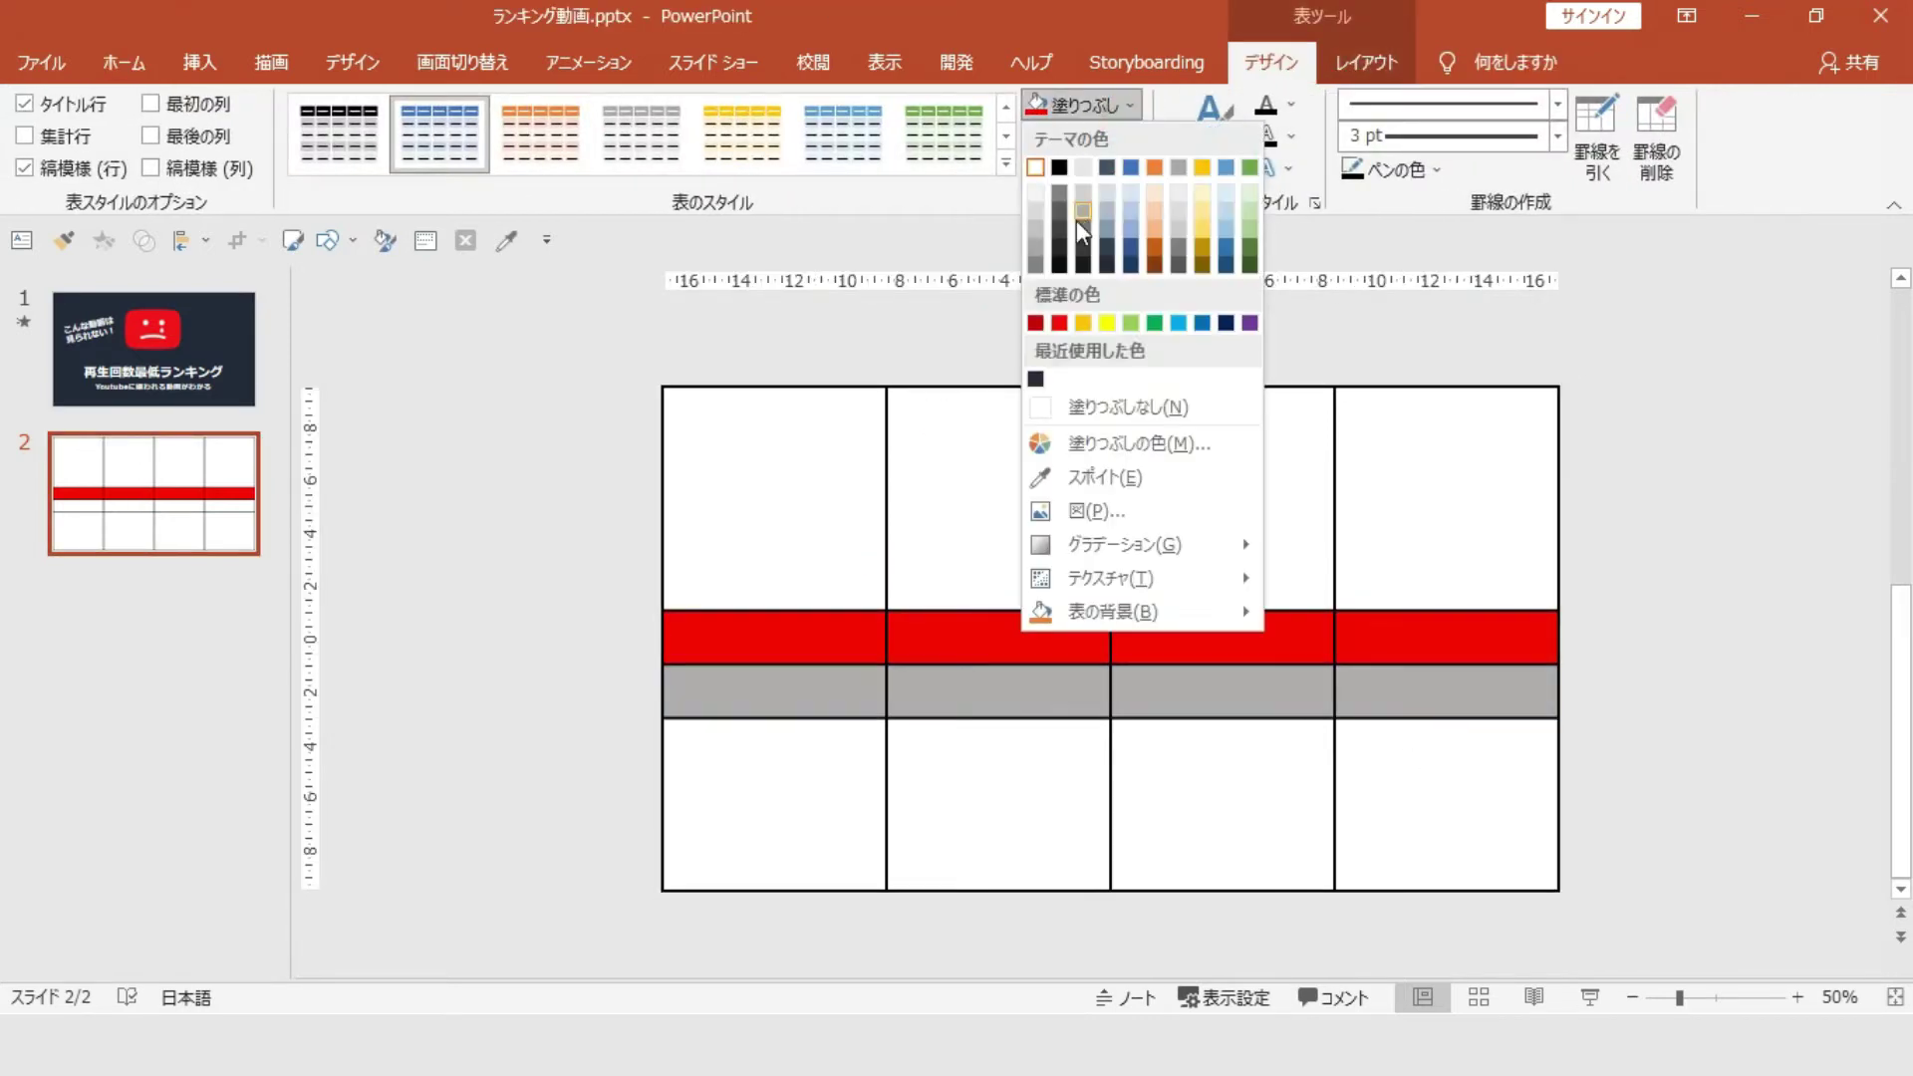
{"action": "left_click", "coordinate": [1037, 263]}
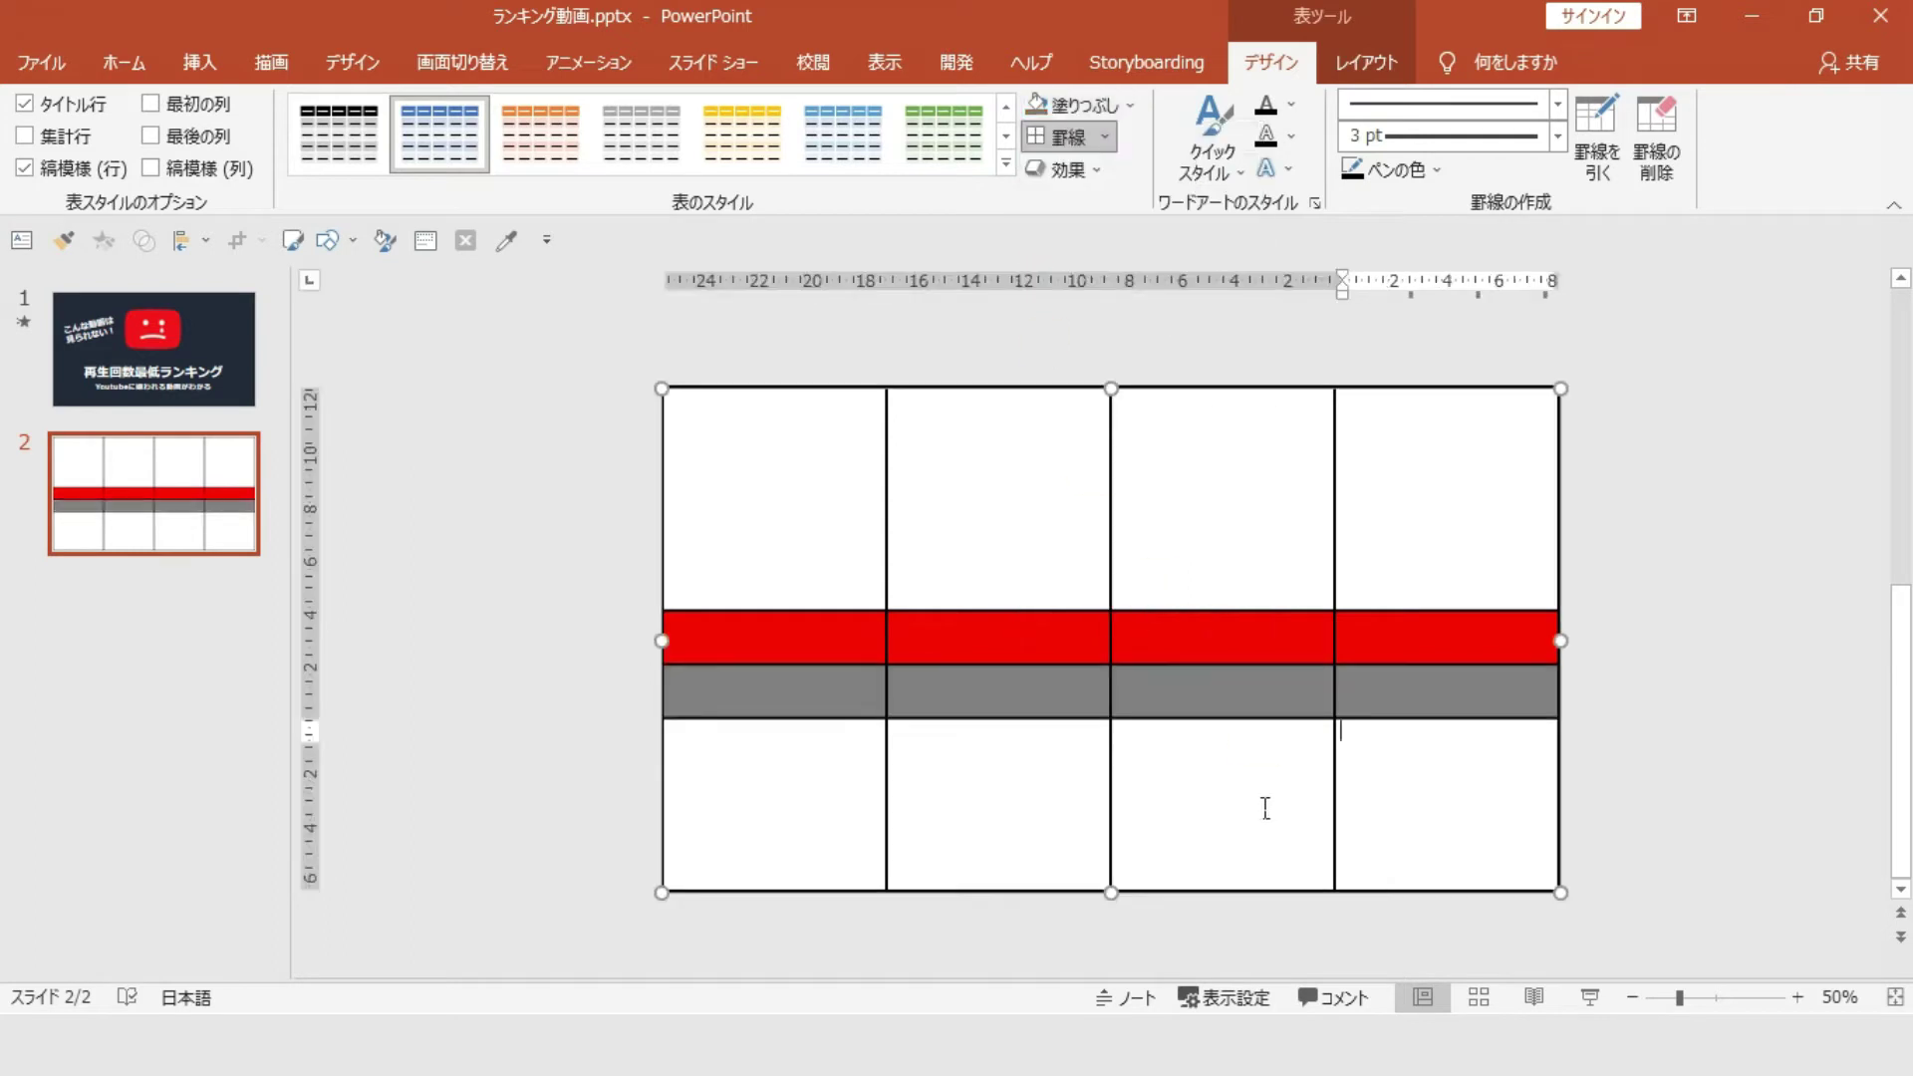
Step: Fill the bottom row yellow, then select the red row holding the 10位 label
{"action": "left_click_drag", "start_coordinate": [1266, 808], "coordinate": [836, 804]}
{"action": "left_click", "coordinate": [1082, 104]}
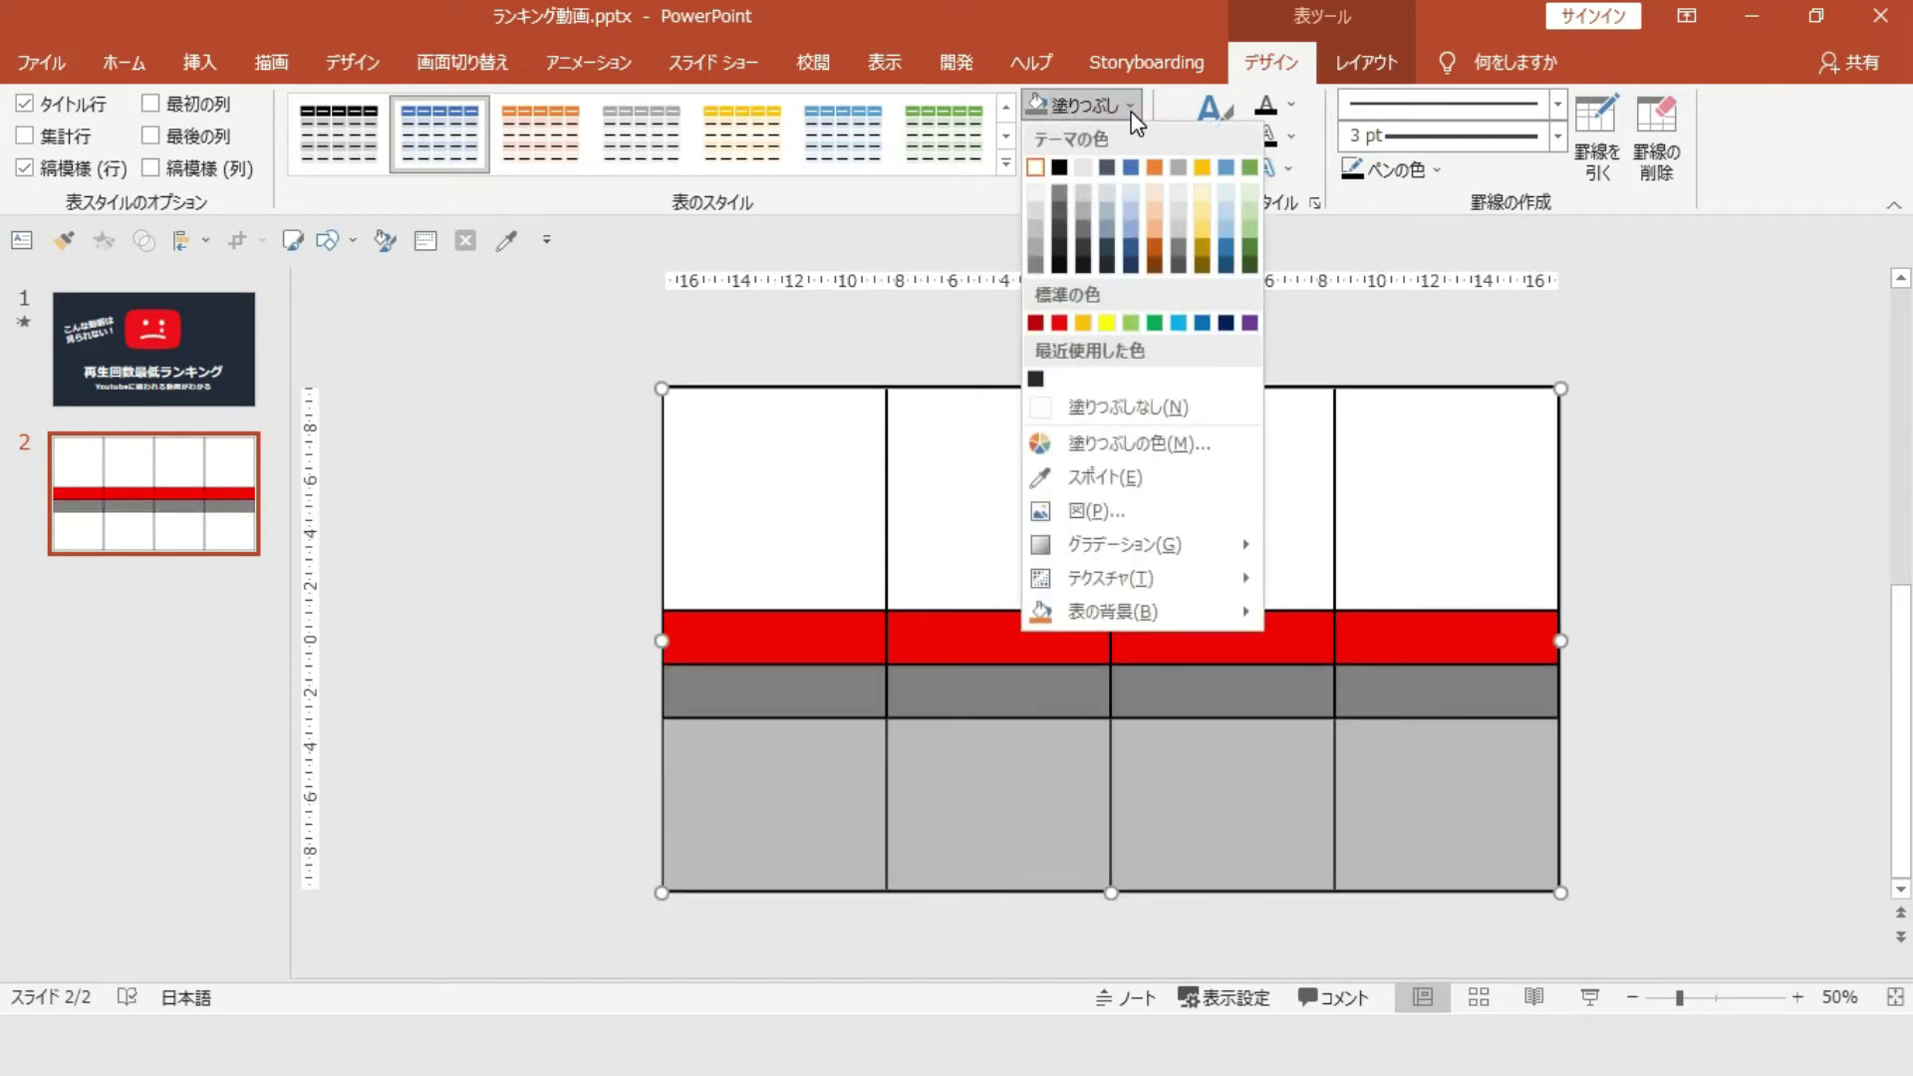
{"action": "left_click", "coordinate": [1107, 323]}
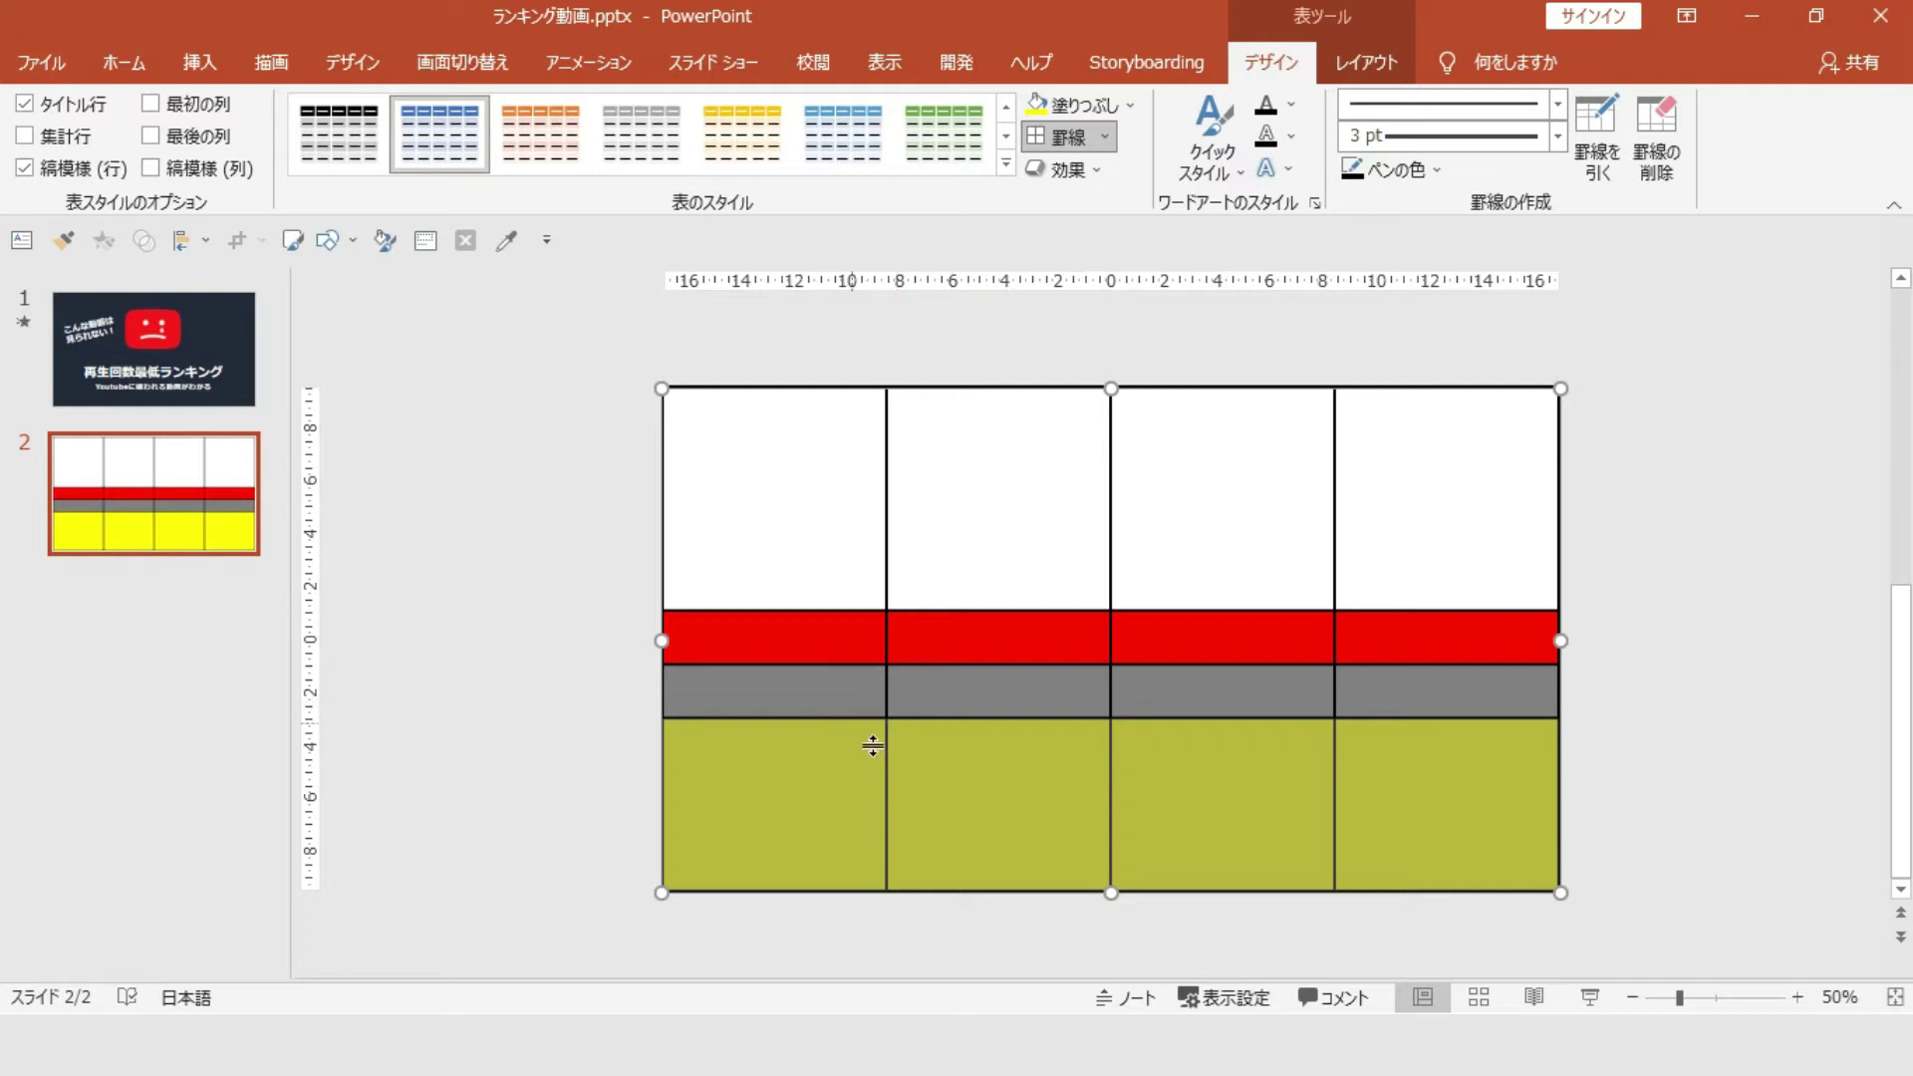
{"action": "left_click", "coordinate": [834, 693]}
{"action": "left_click", "coordinate": [827, 639]}
{"action": "type", "text": "10位"}
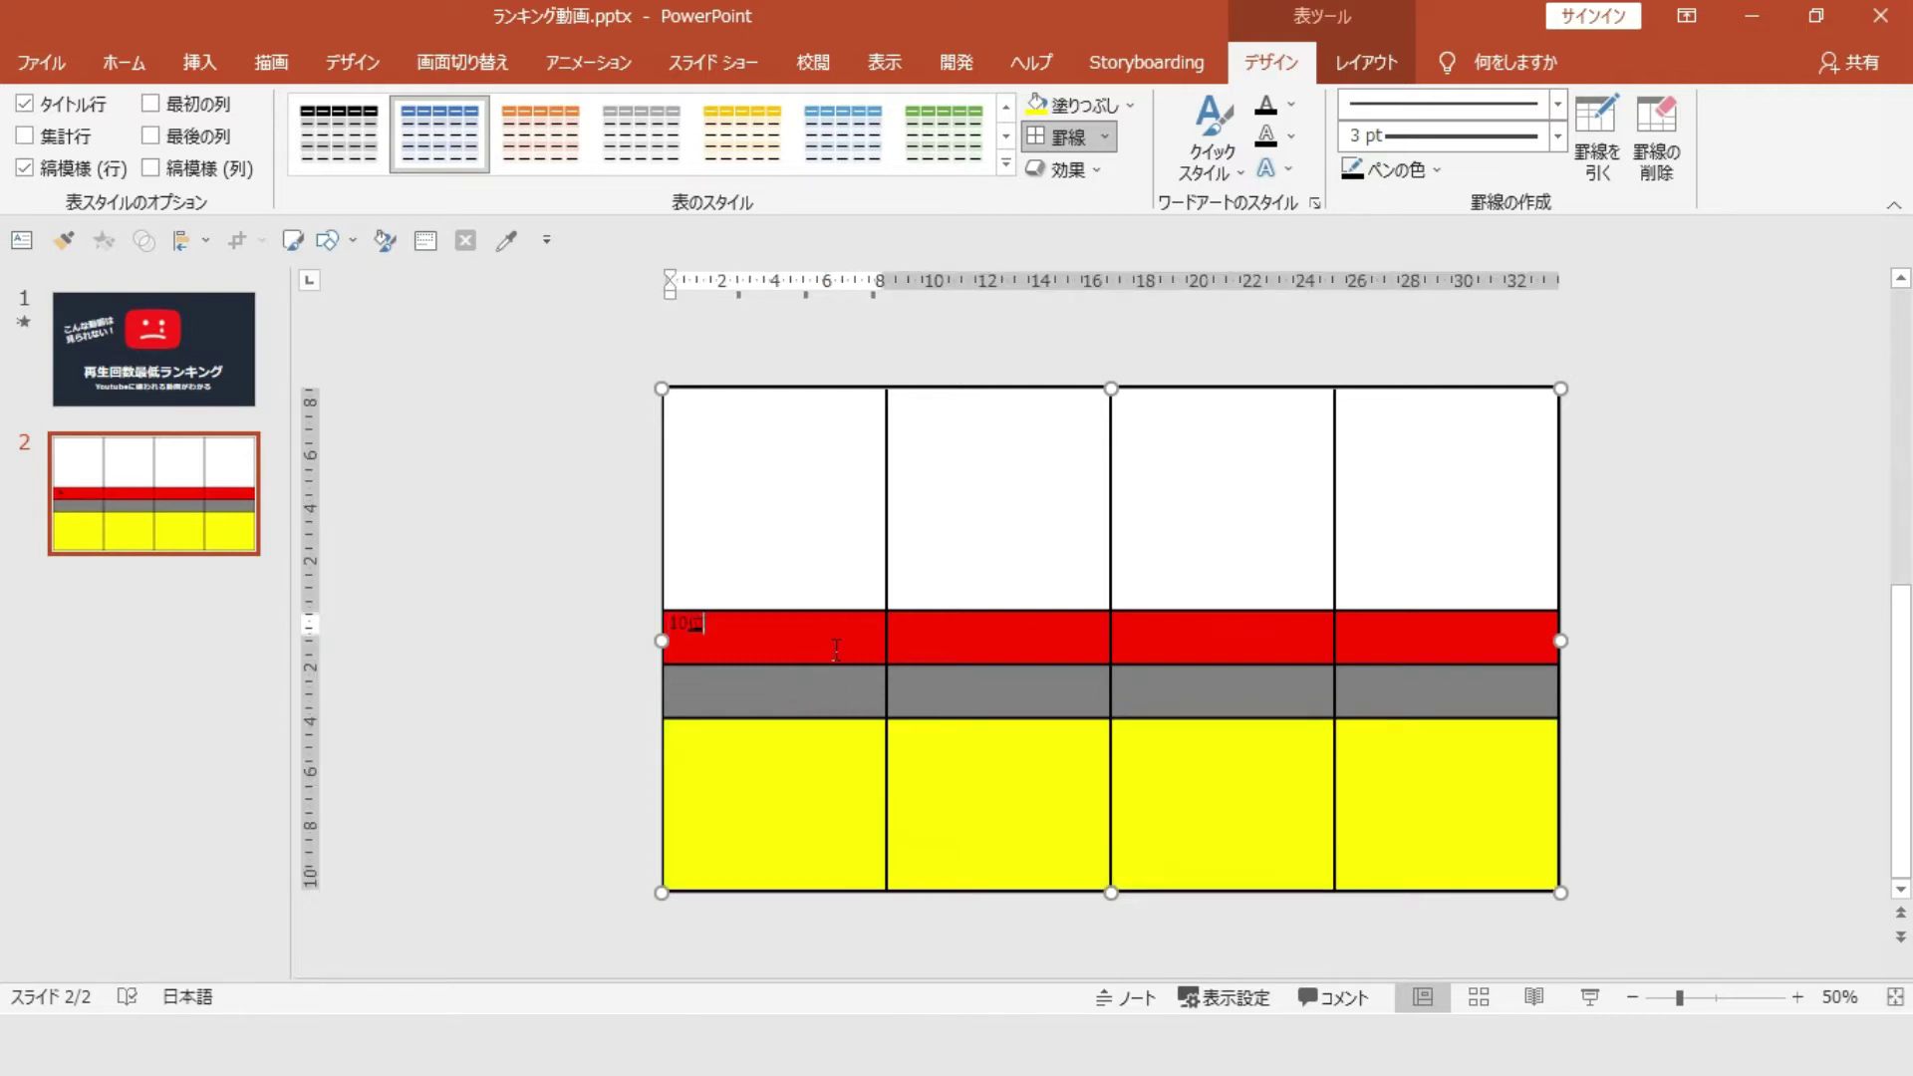
{"action": "left_click_drag", "start_coordinate": [836, 649], "coordinate": [1372, 696]}
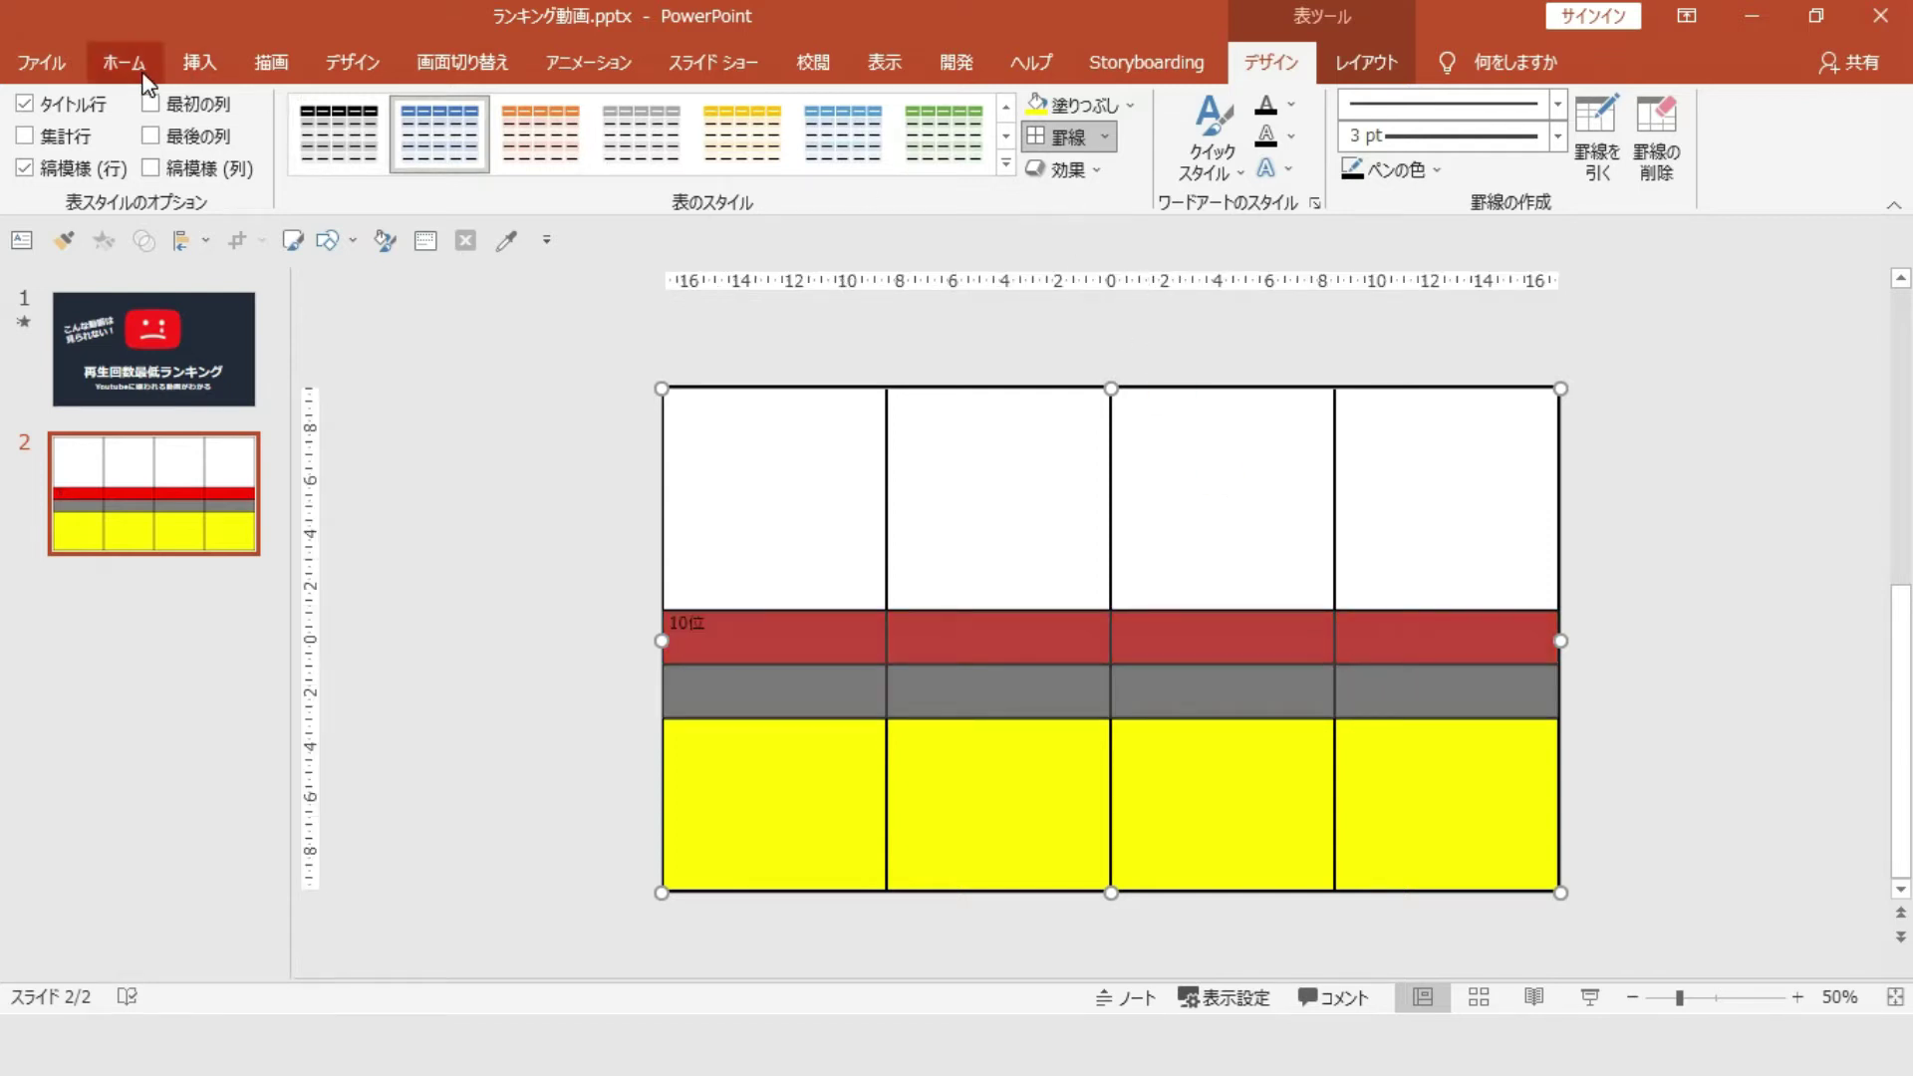
Step: Centre the 10位 label horizontally and vertically, and set the red row in メイリオ
{"action": "left_click", "coordinate": [125, 62]}
{"action": "left_click", "coordinate": [831, 170]}
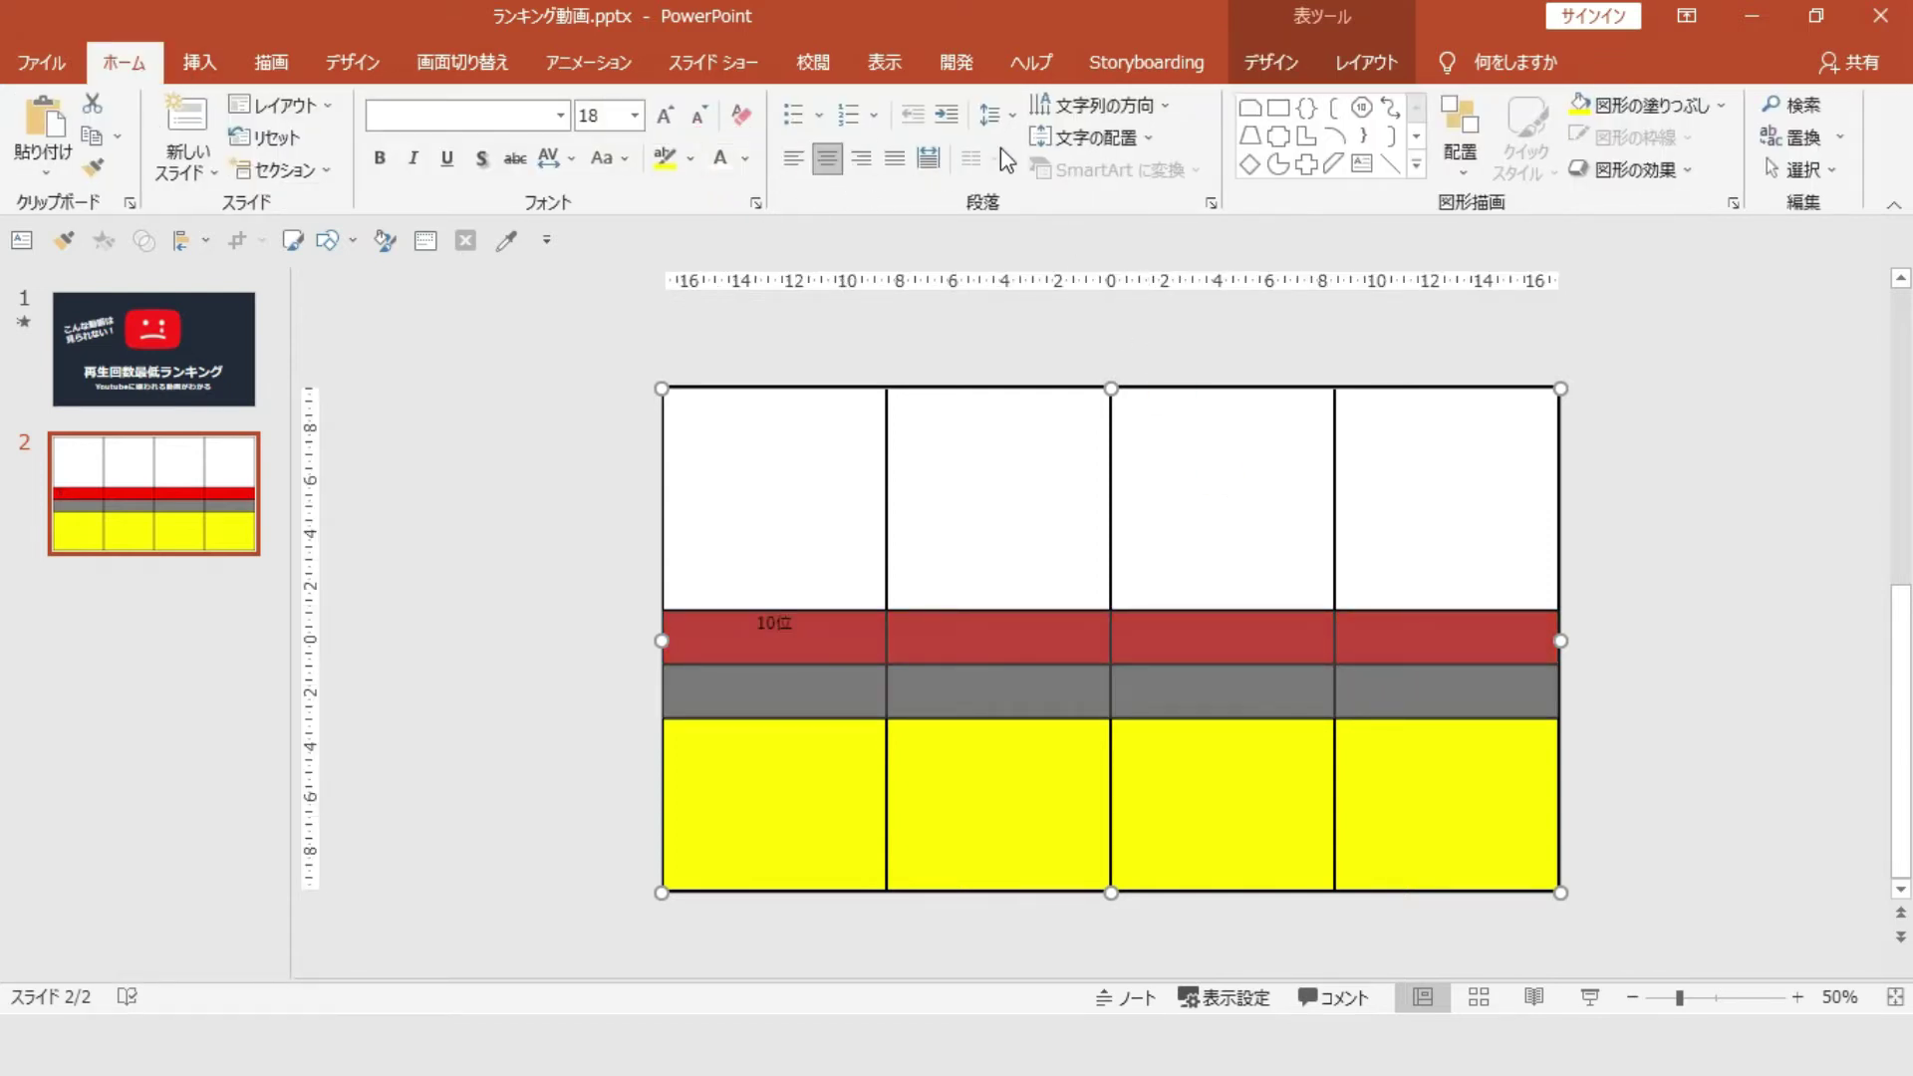
{"action": "left_click", "coordinate": [1086, 137]}
{"action": "left_click", "coordinate": [1082, 282]}
{"action": "double_click", "coordinate": [784, 658]}
{"action": "left_click_drag", "start_coordinate": [852, 652], "coordinate": [1416, 688]}
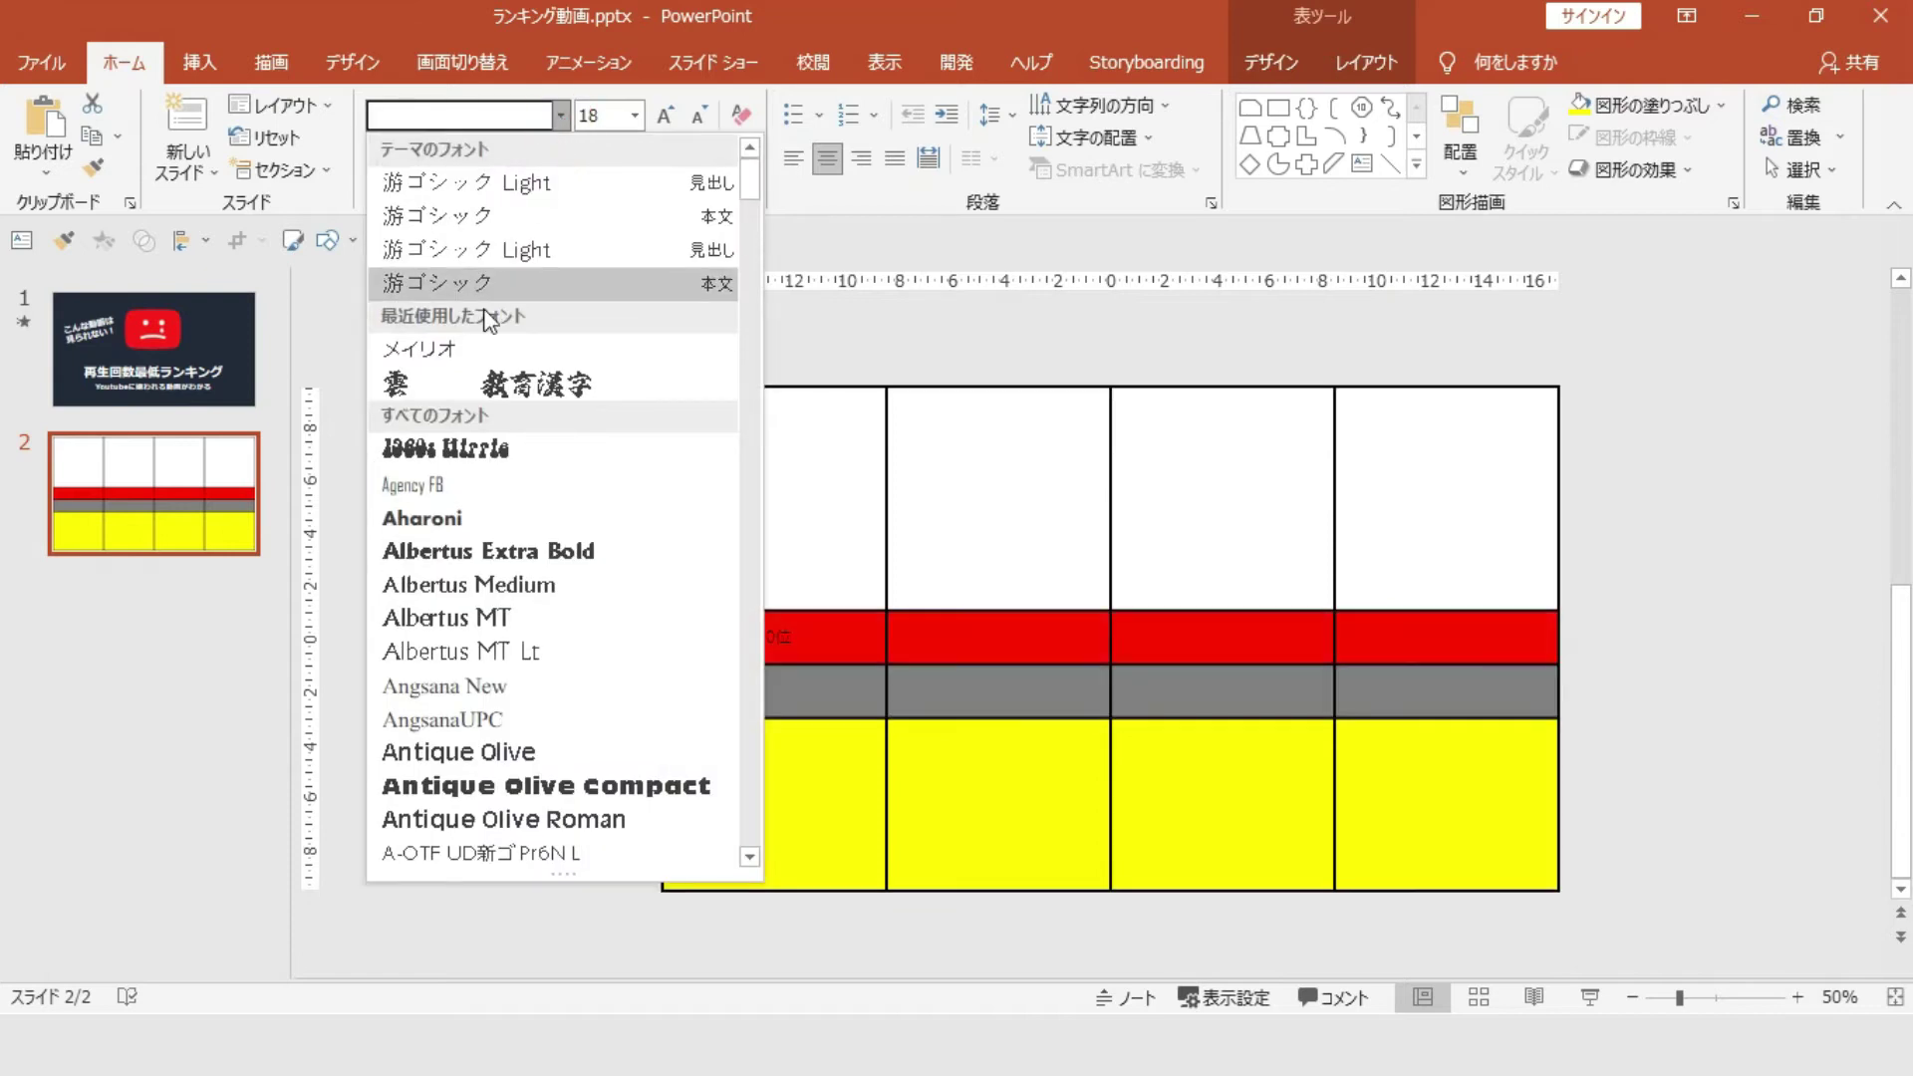
{"action": "left_click", "coordinate": [475, 346]}
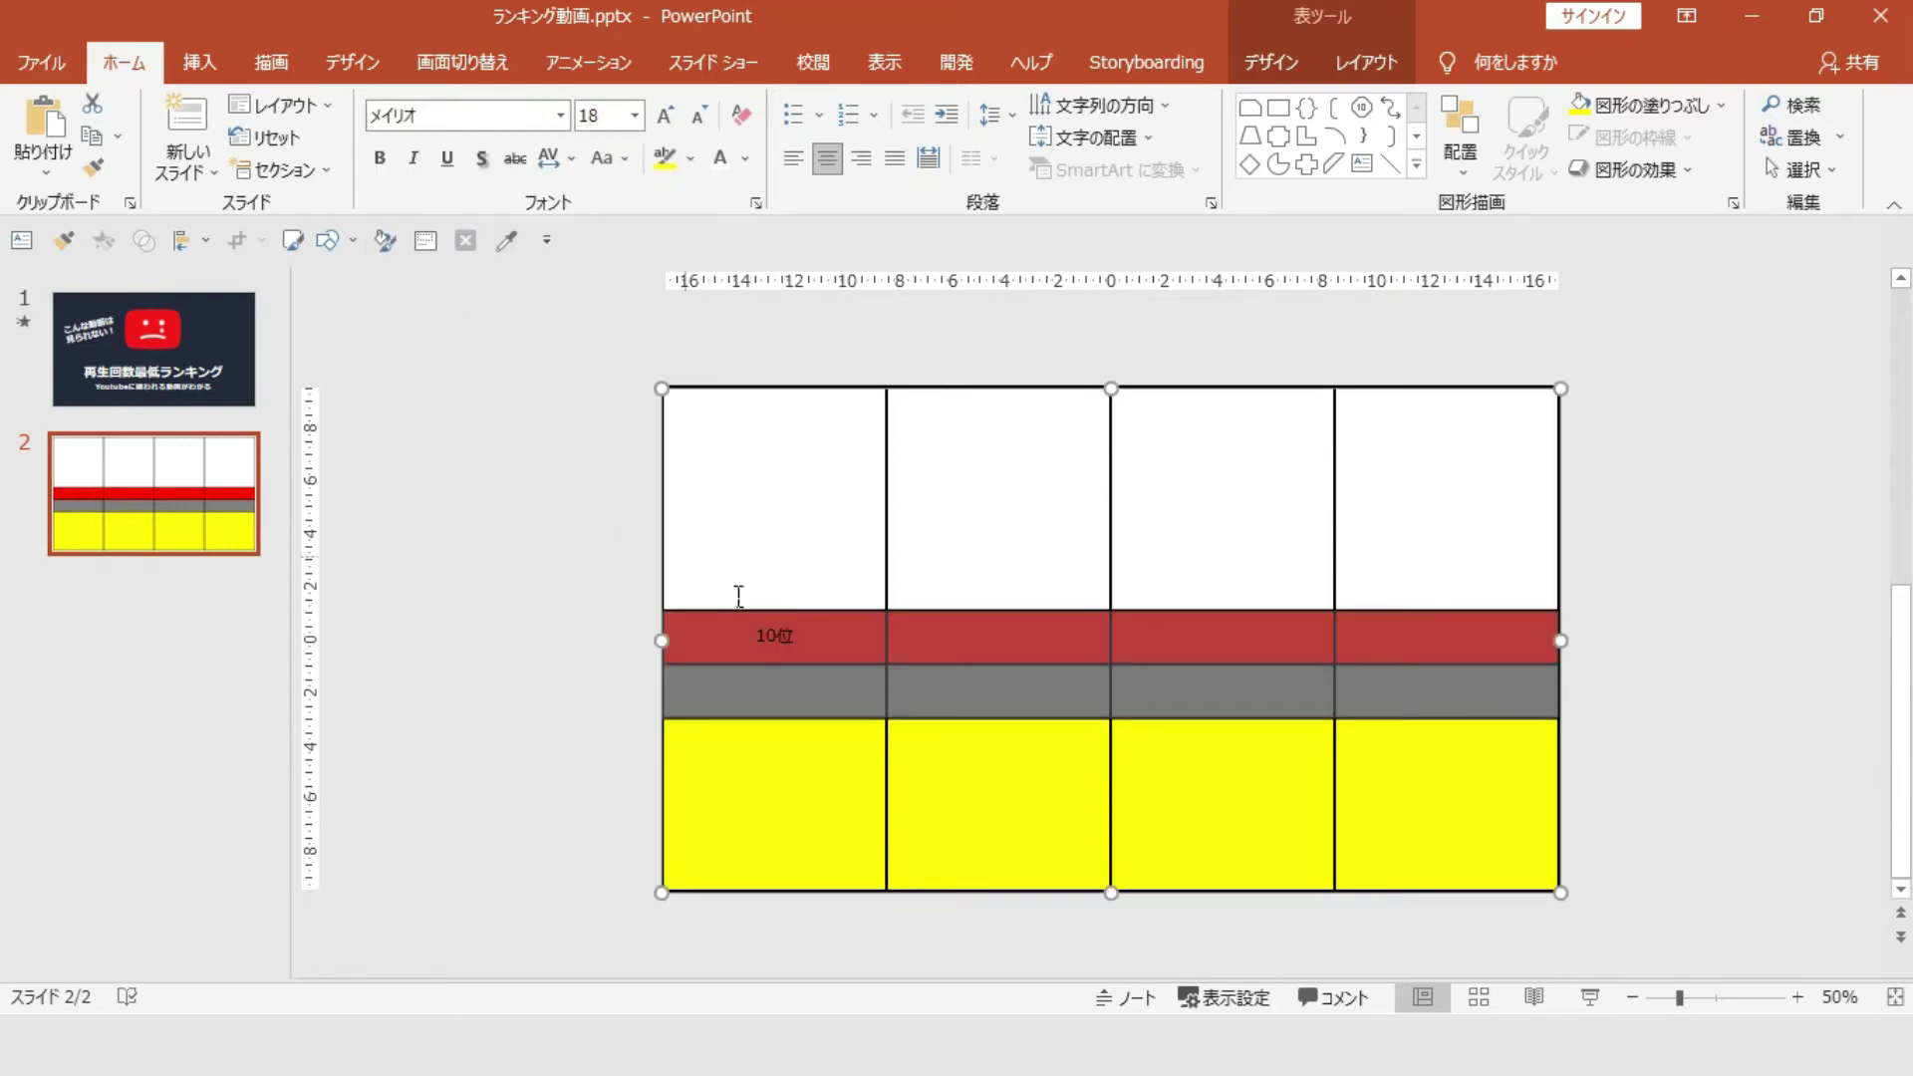
Step: Enlarge the 10 in 10位 to 32 pt and make the red row bold
{"action": "left_click", "coordinate": [788, 637]}
{"action": "key", "text": "shift+Left"}
{"action": "key", "text": "shift+Left"}
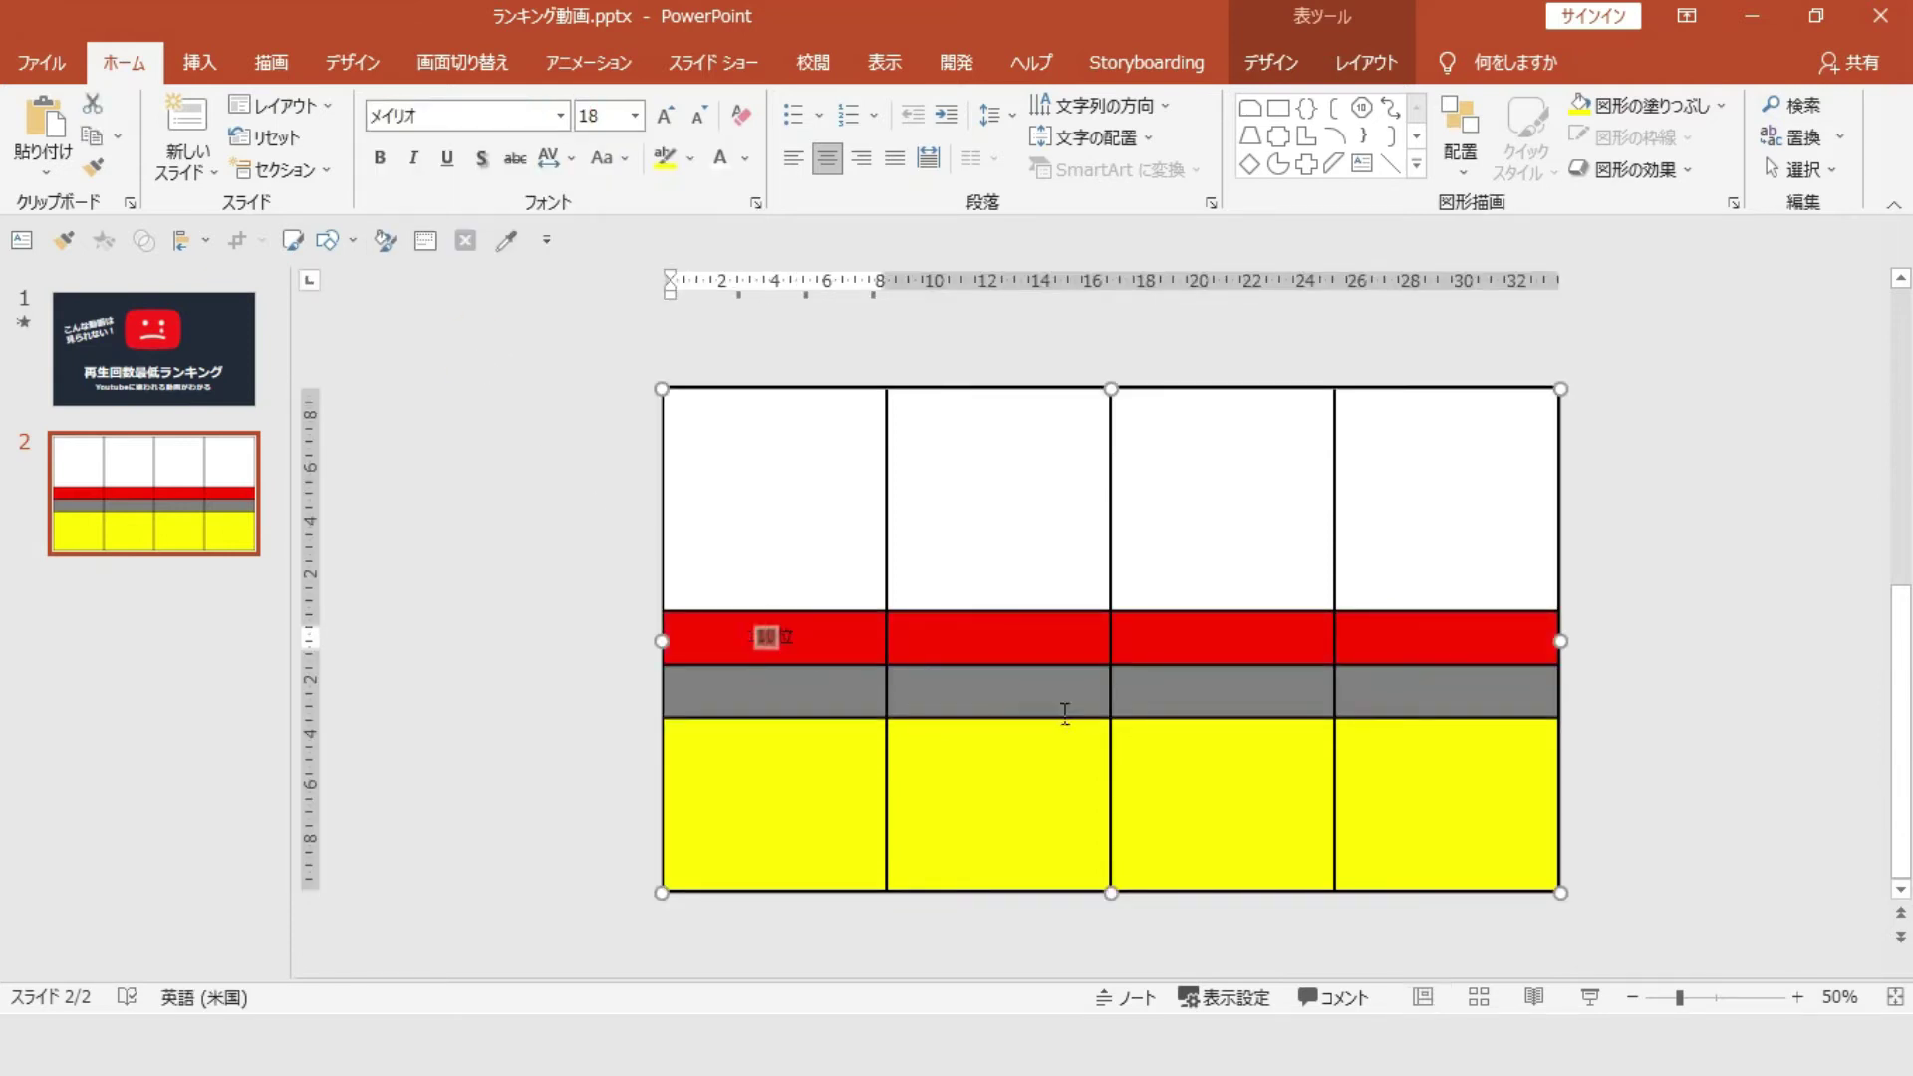
{"action": "key", "text": "ctrl+shift+period"}
{"action": "key", "text": "ctrl+shift+period"}
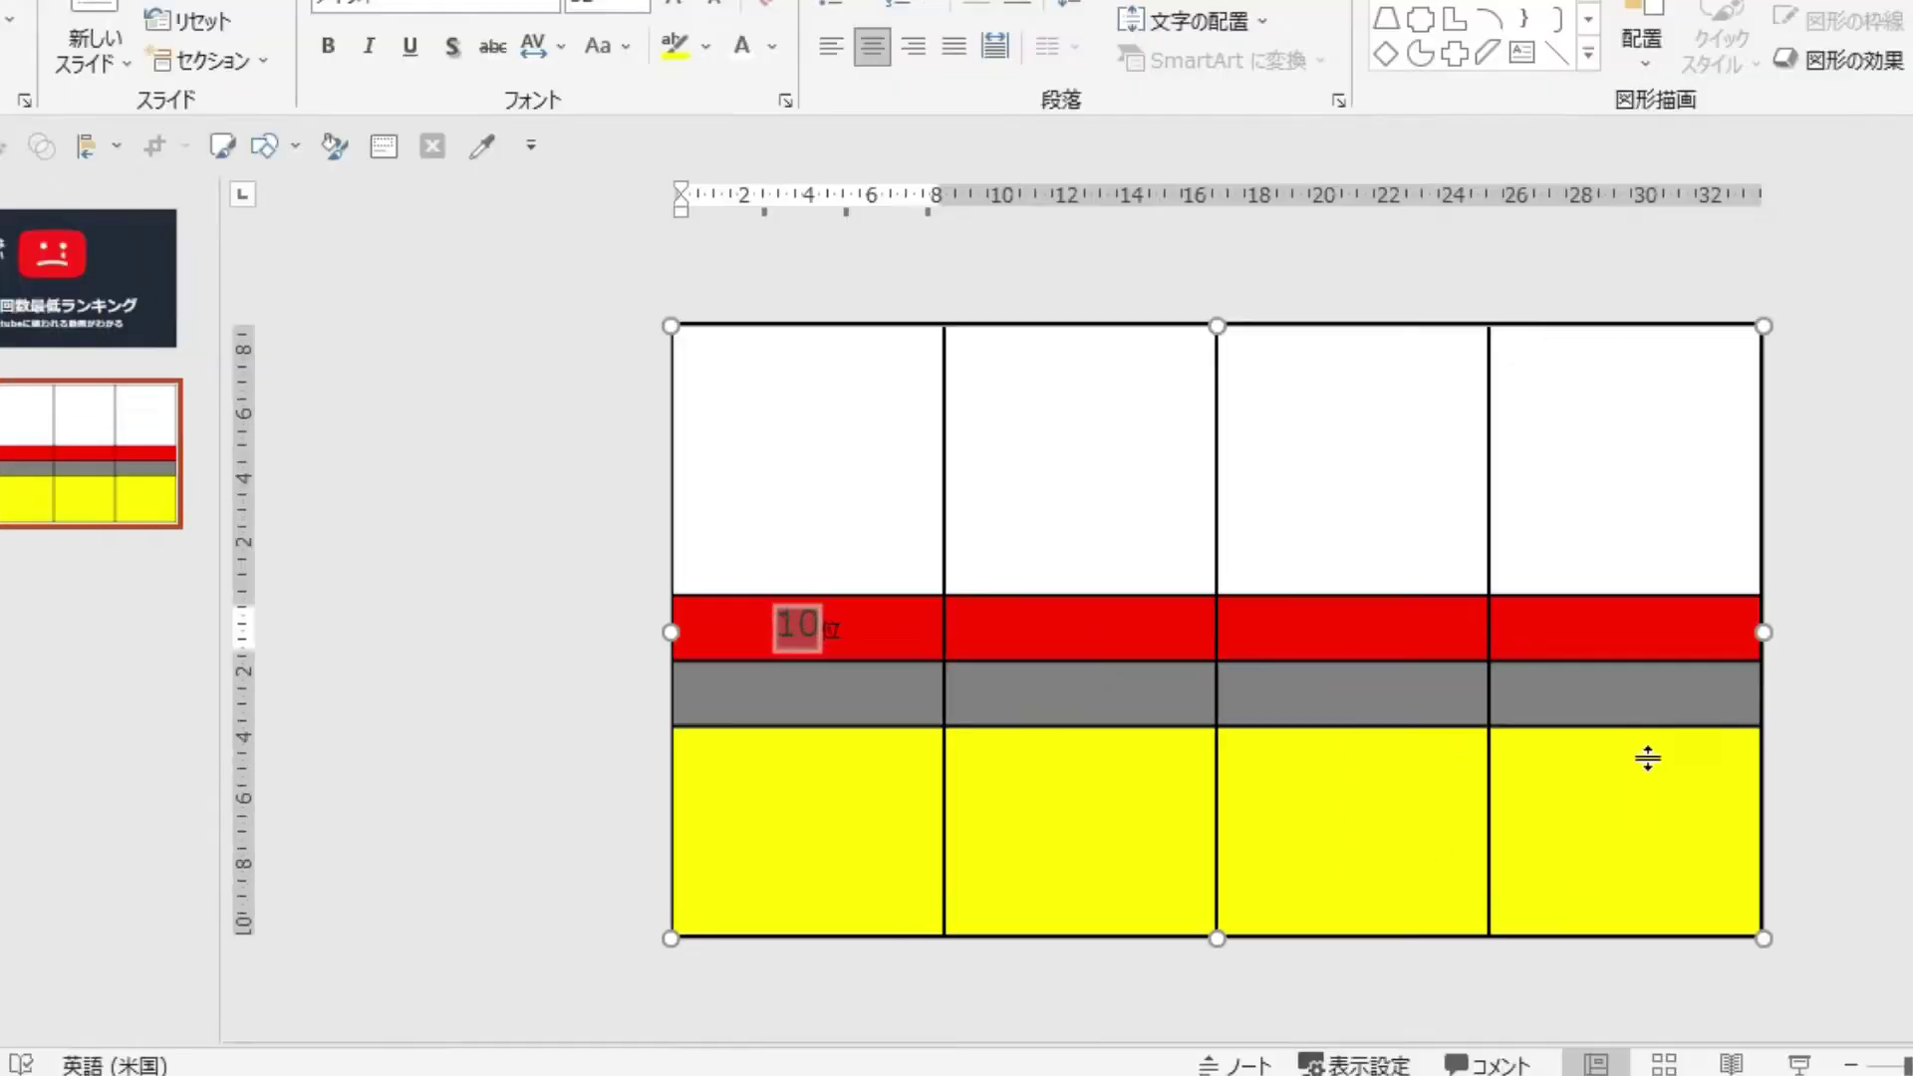
{"action": "left_click_drag", "start_coordinate": [1465, 638], "coordinate": [838, 664]}
{"action": "key", "text": "ctrl+b"}
{"action": "left_click", "coordinate": [426, 639]}
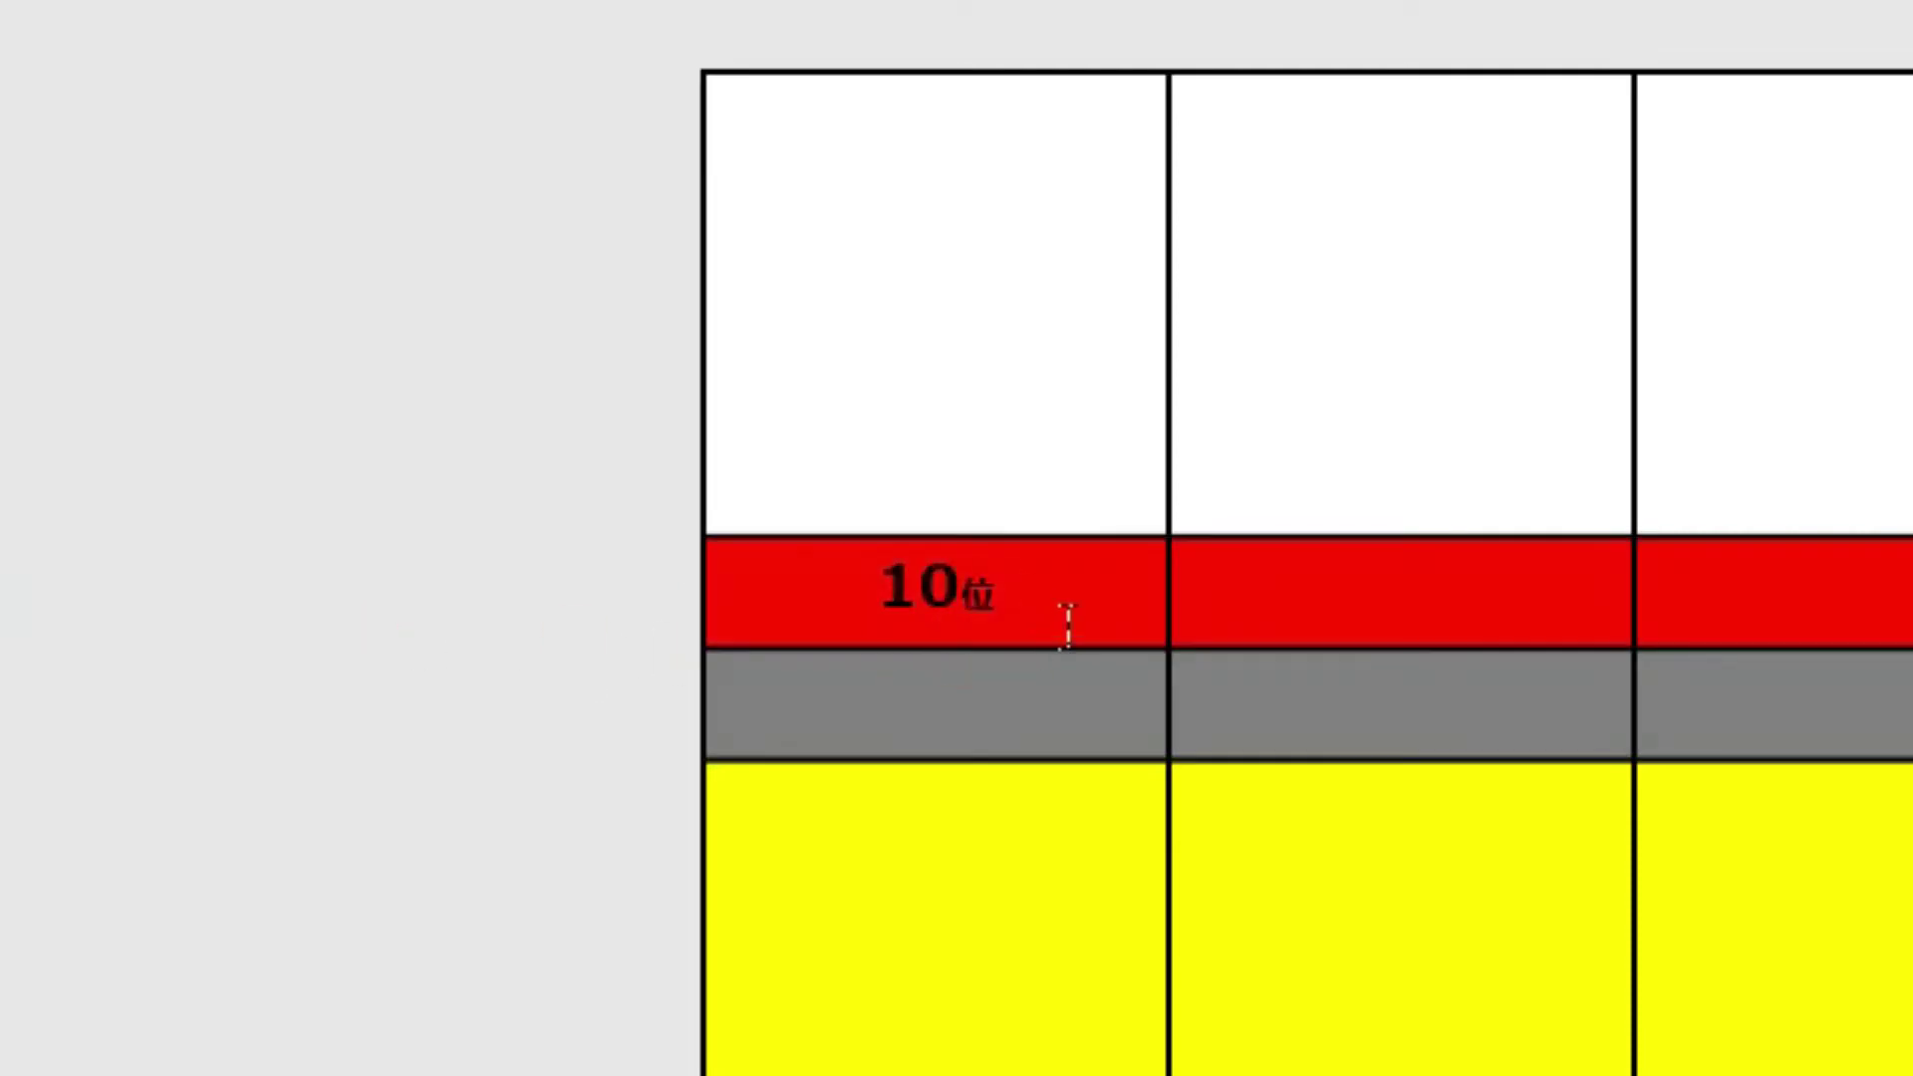
{"action": "left_click_drag", "start_coordinate": [1066, 626], "coordinate": [1908, 630]}
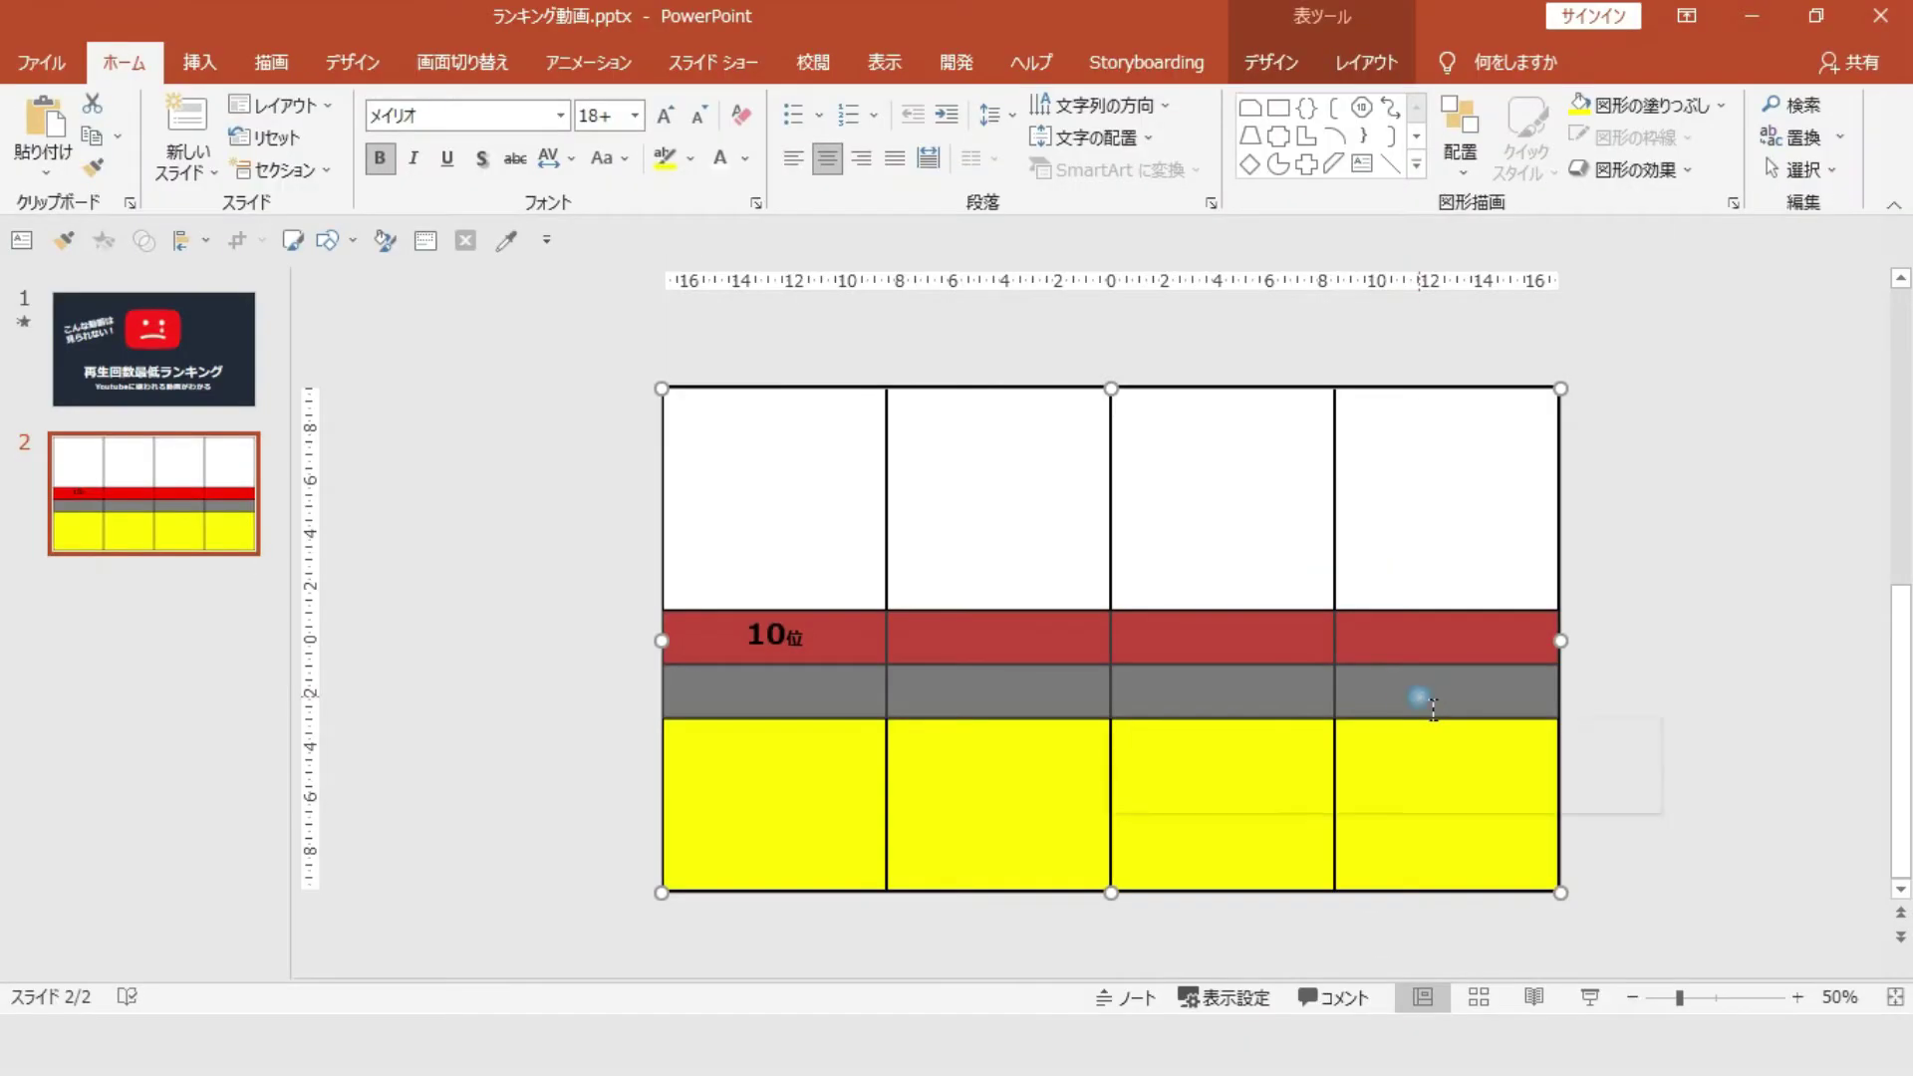
Step: Set the red ranking cell's top text margin to 0.4 cm in Format Shape
{"action": "right_click", "coordinate": [1434, 708]}
{"action": "left_click", "coordinate": [1451, 678]}
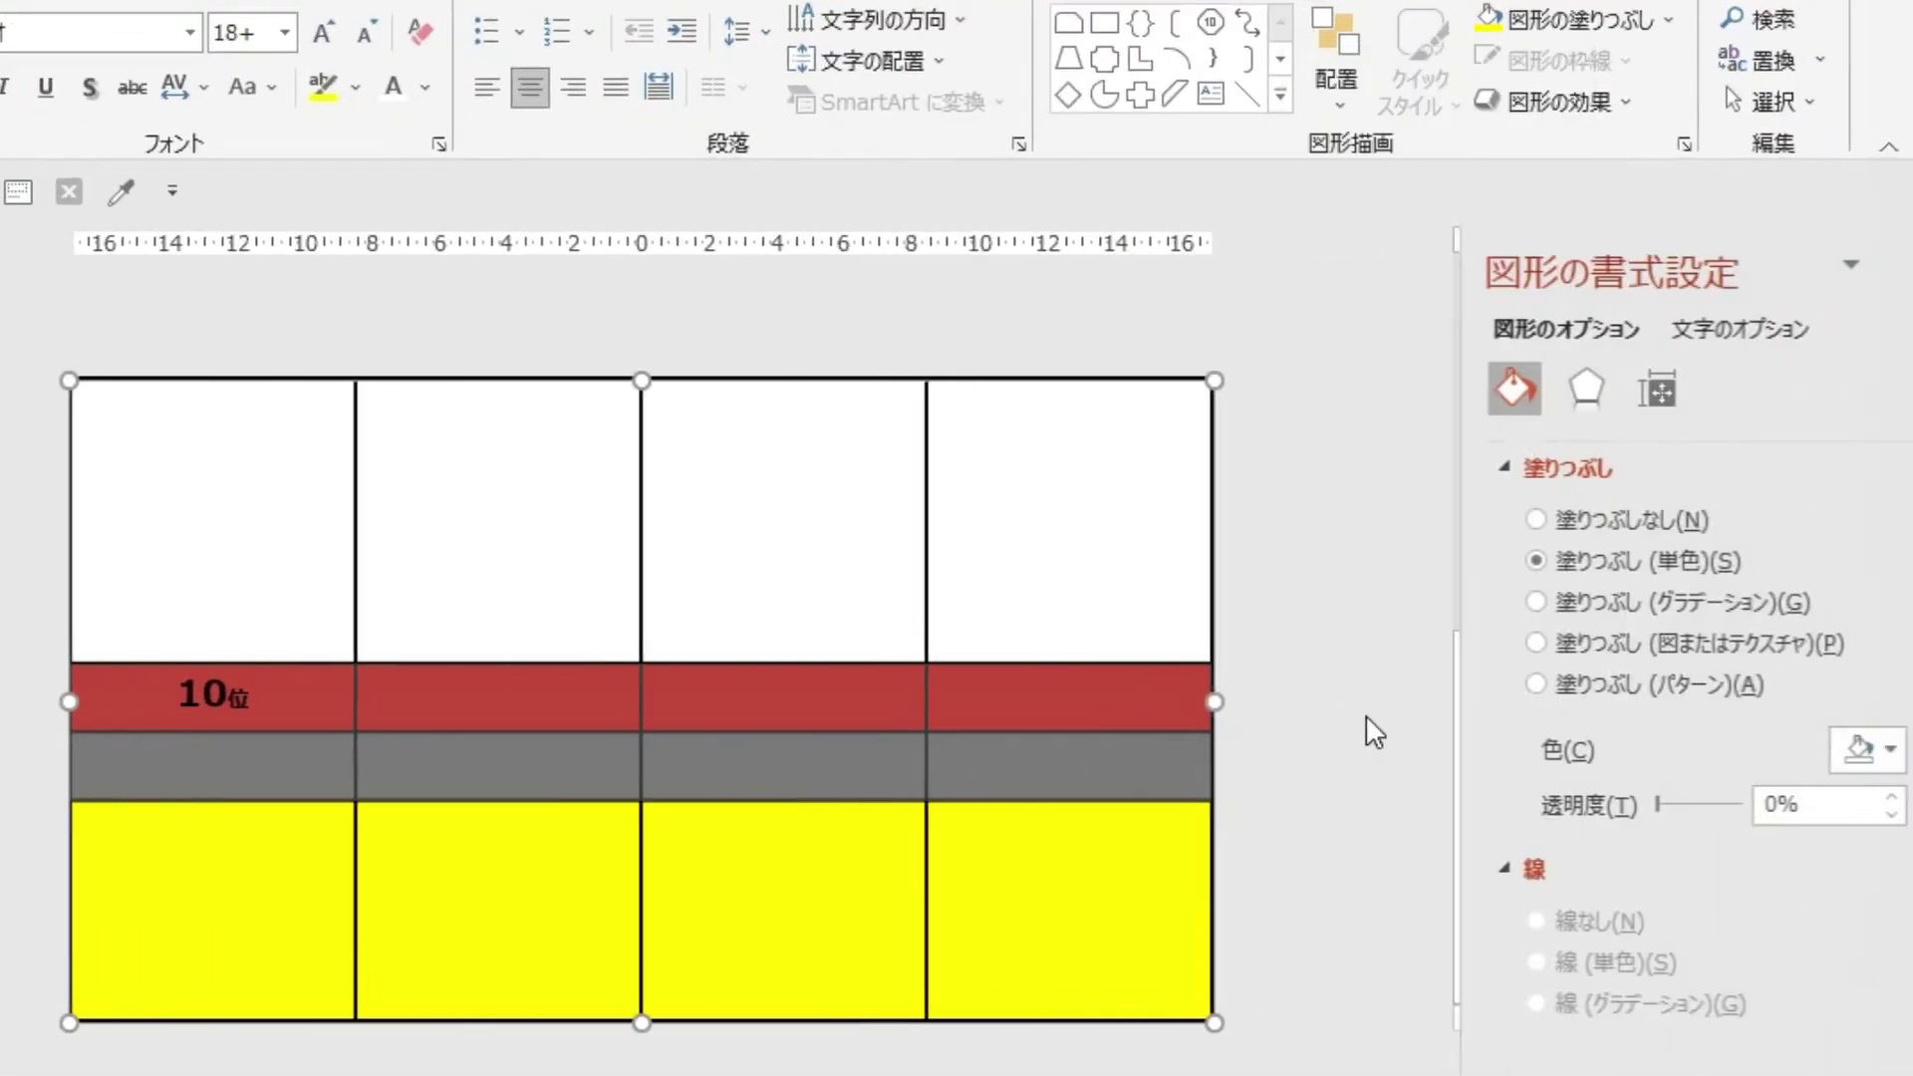
{"action": "left_click", "coordinate": [1674, 324]}
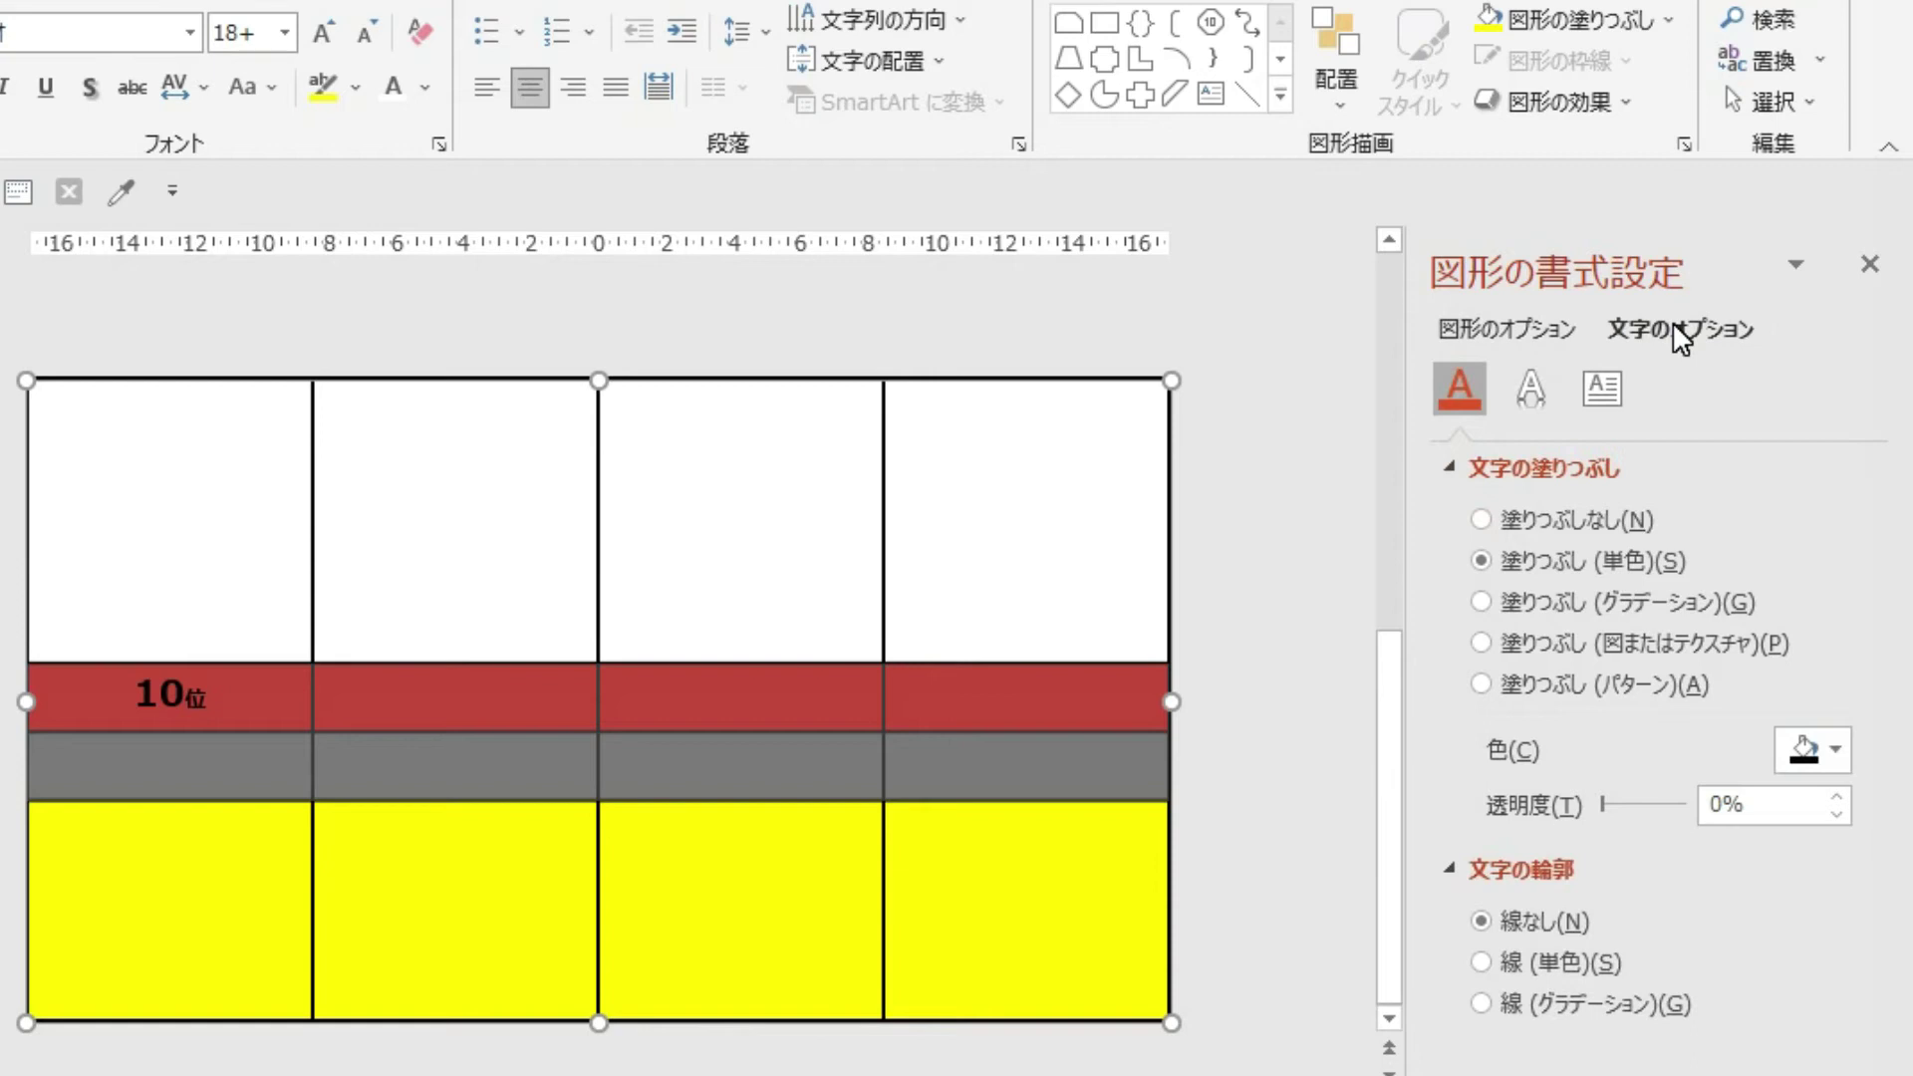
{"action": "left_click", "coordinate": [1599, 402]}
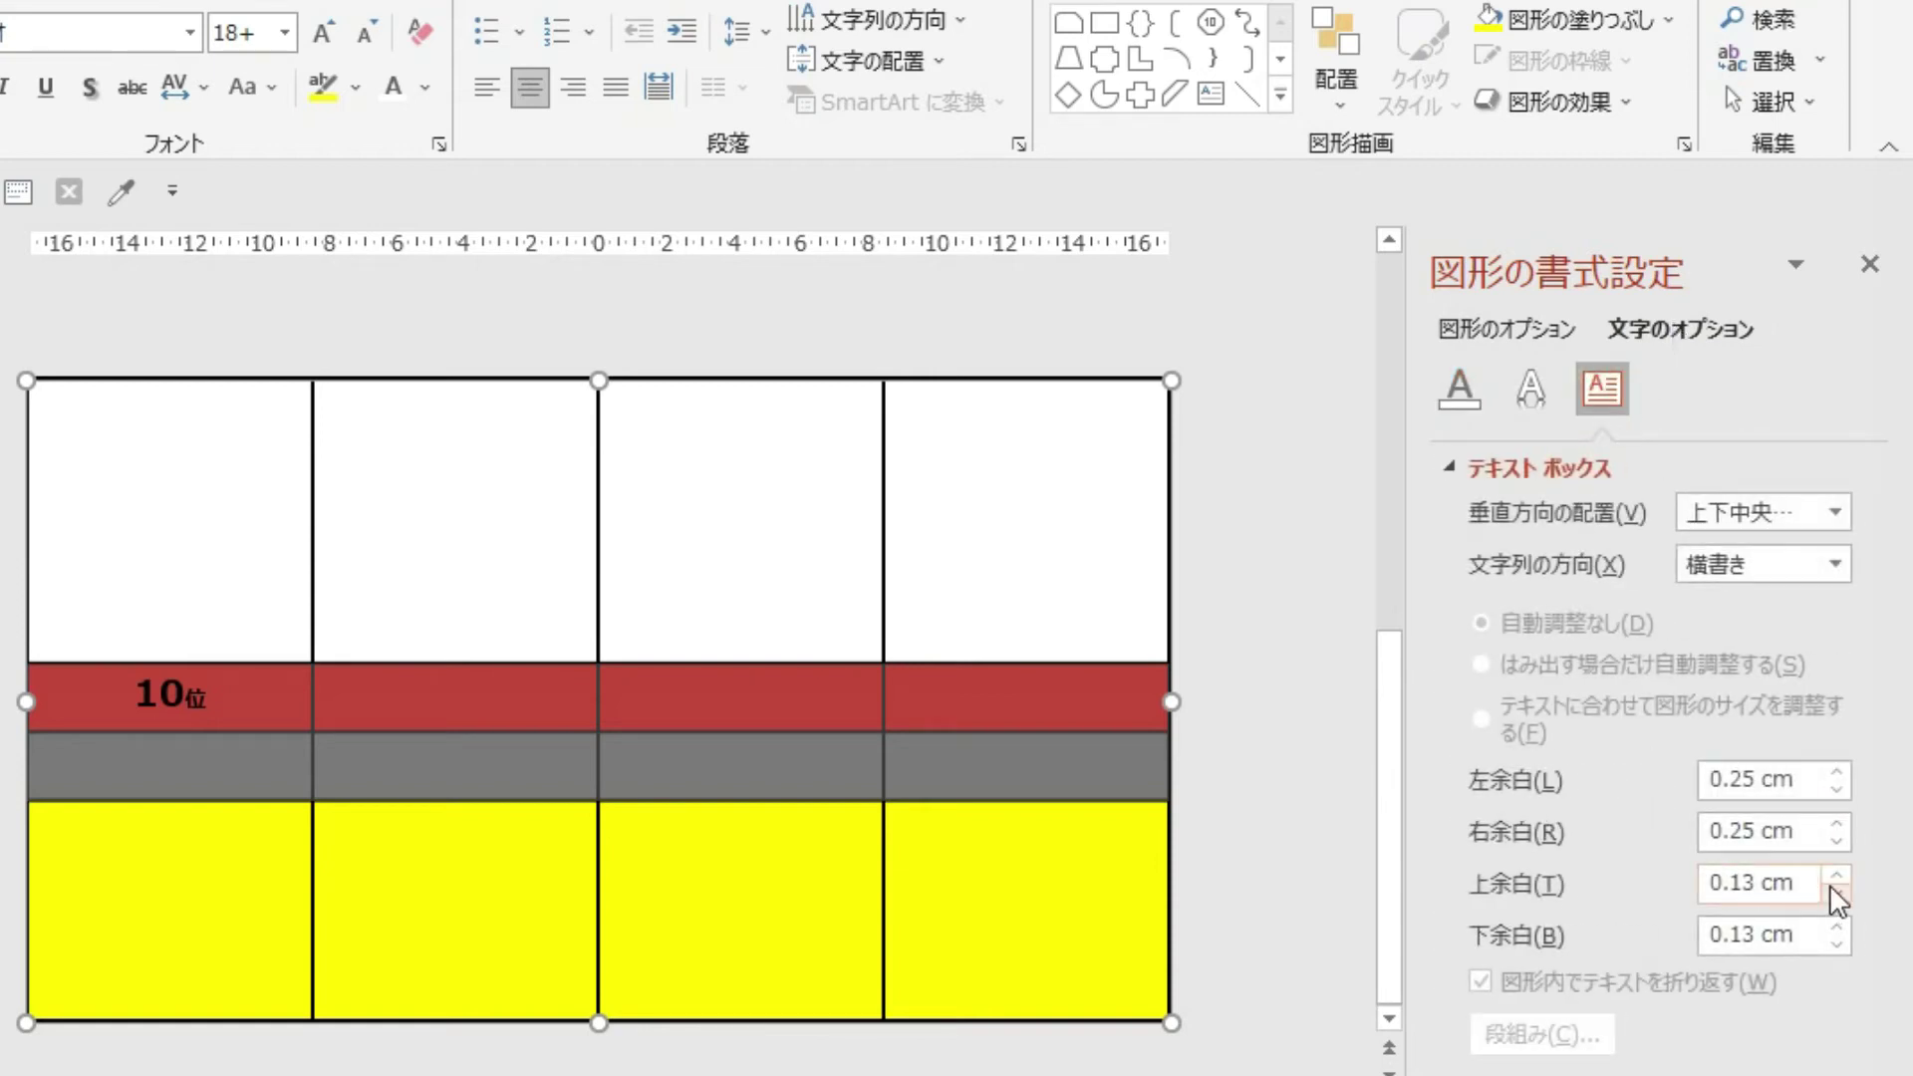
{"action": "left_click", "coordinate": [1833, 877]}
{"action": "left_click", "coordinate": [1834, 877]}
{"action": "left_click", "coordinate": [1833, 877]}
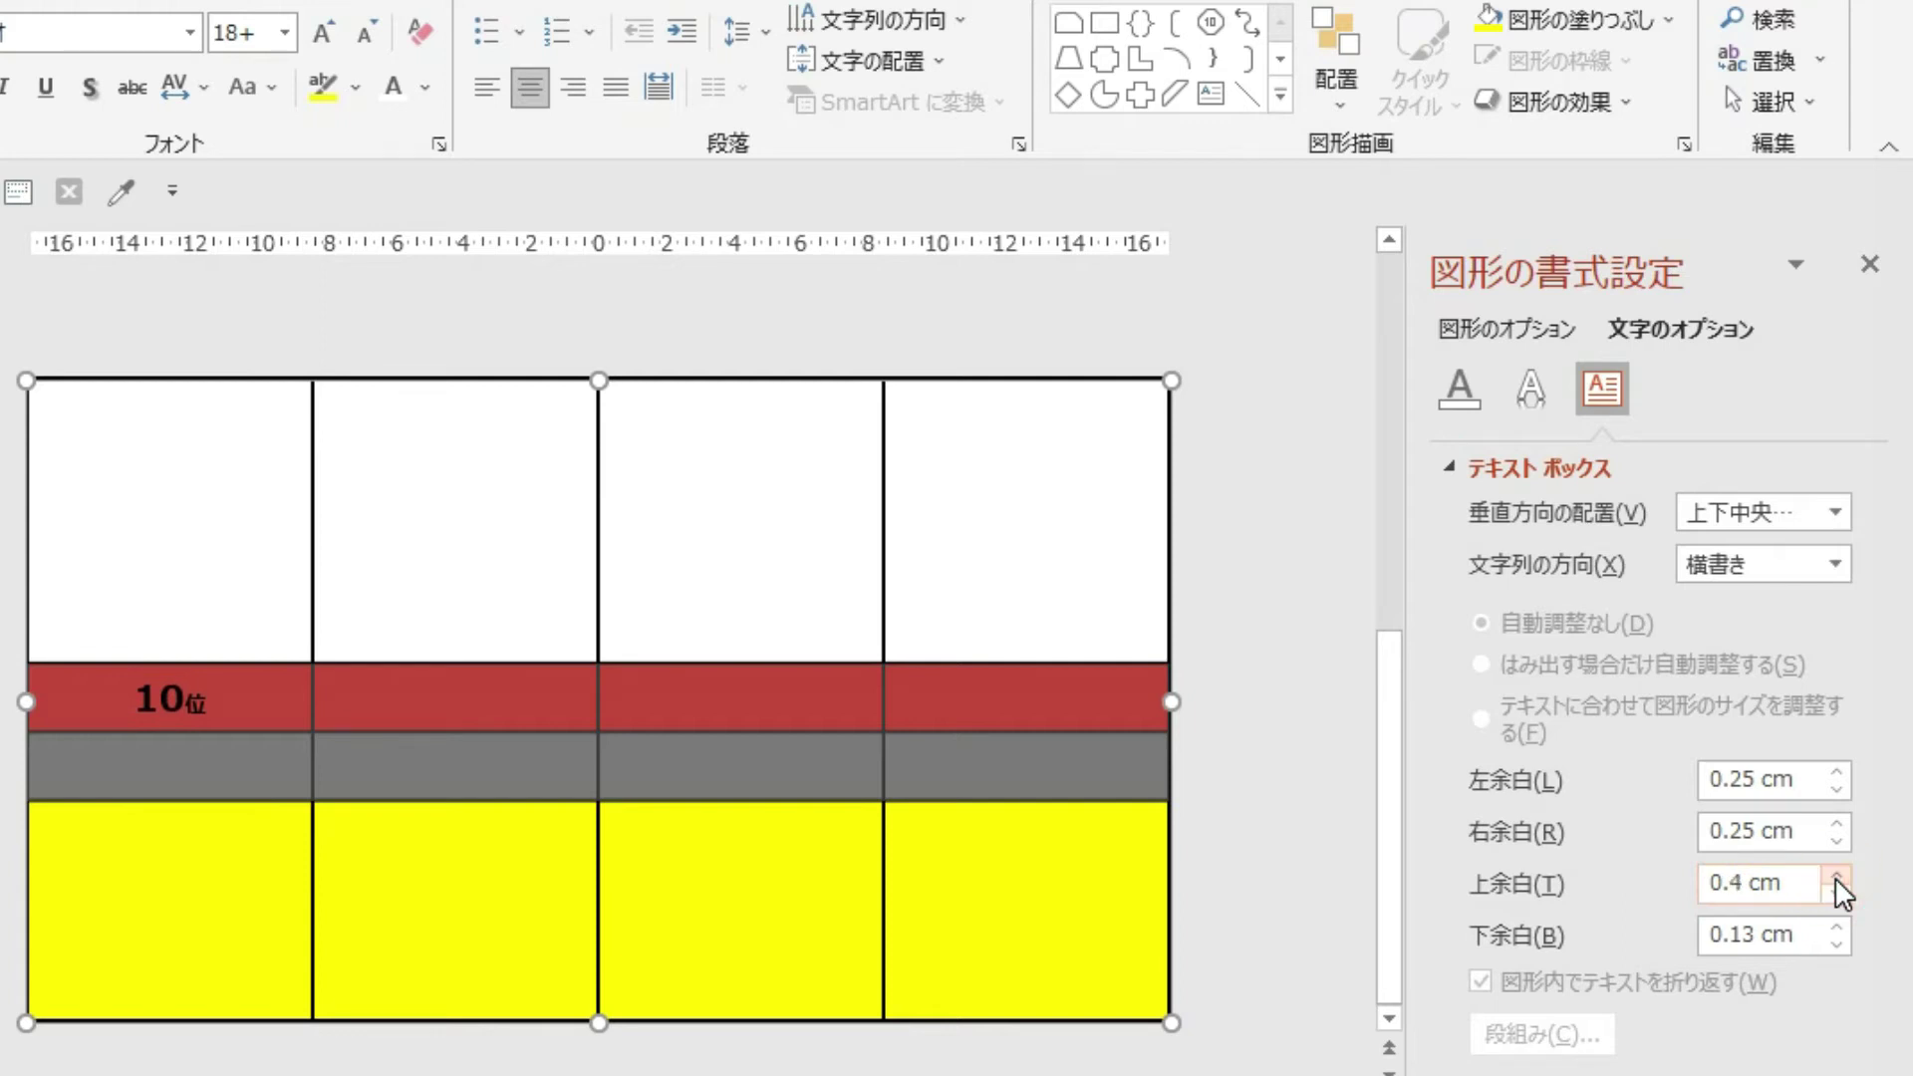
Step: Color the 10位 label yellow and select it for copying
{"action": "left_click_drag", "start_coordinate": [251, 705], "coordinate": [123, 713]}
{"action": "left_click", "coordinate": [424, 88]}
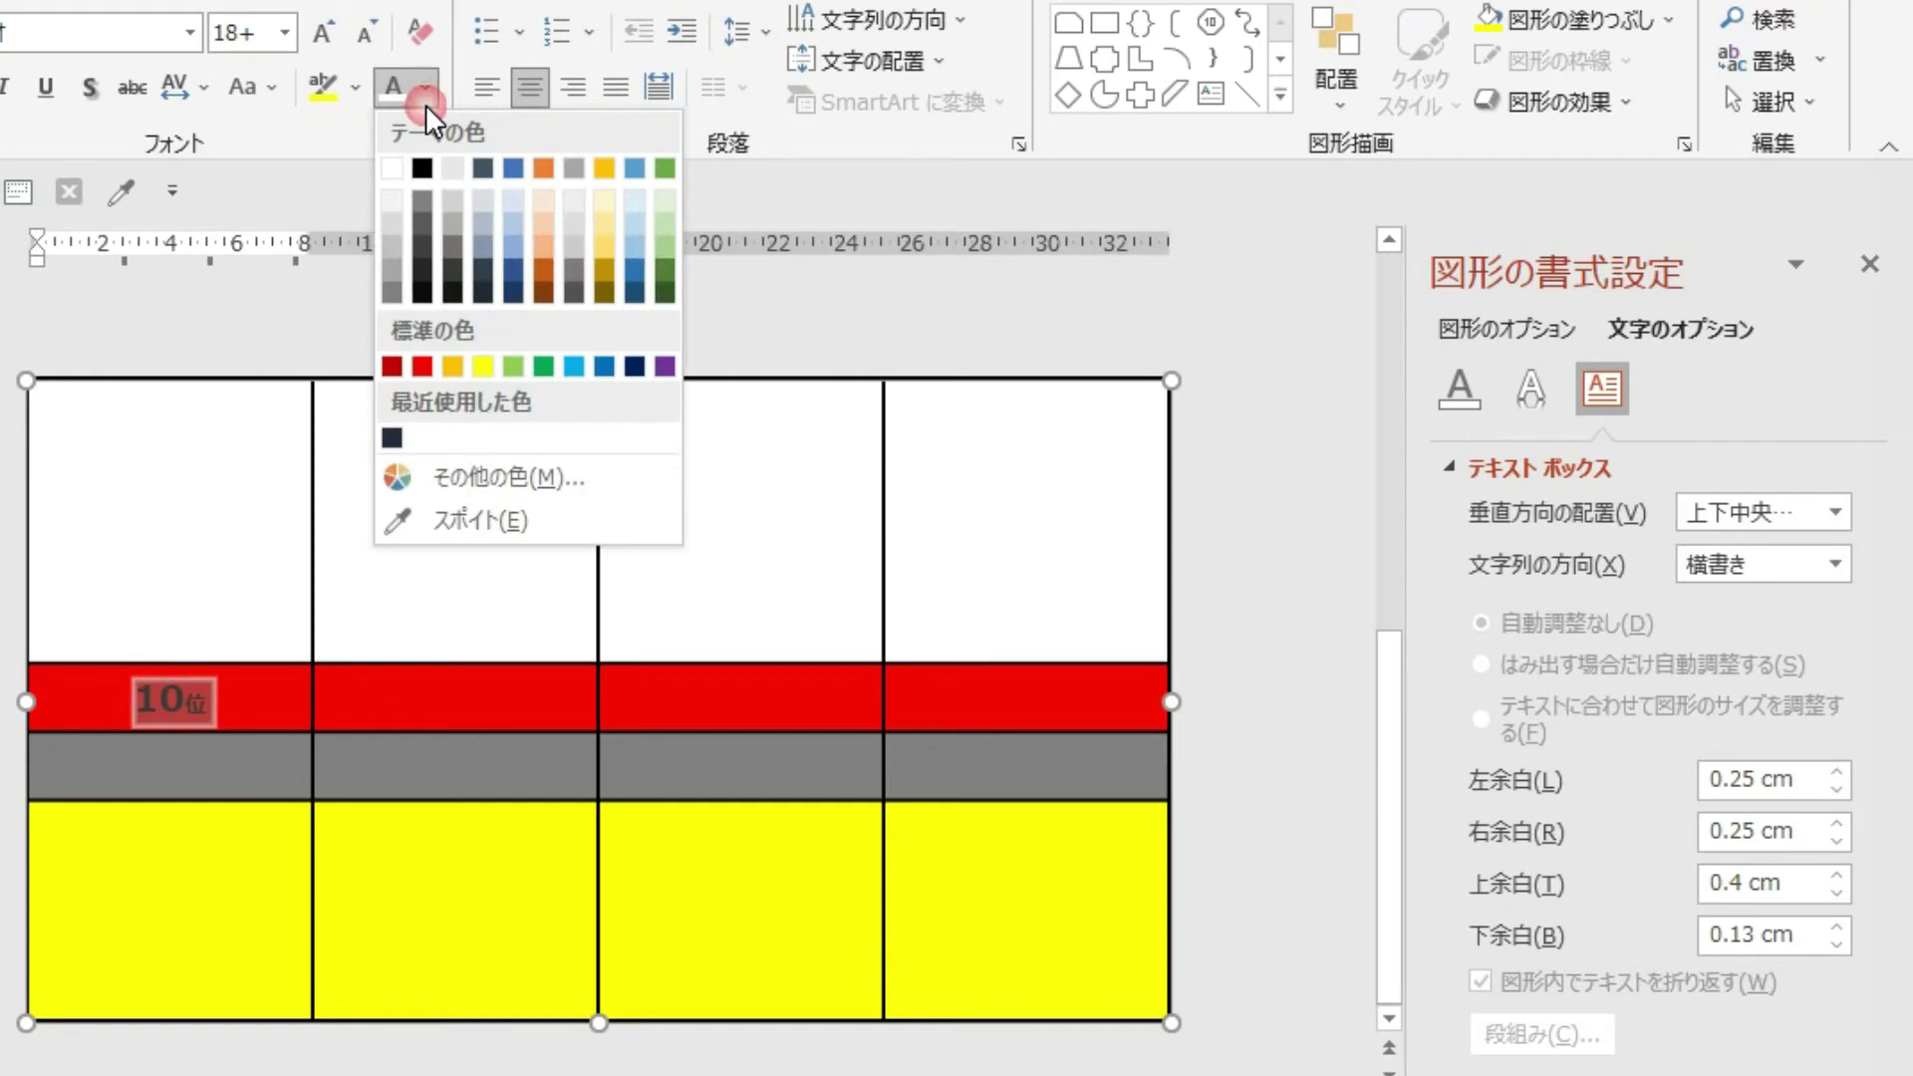
{"action": "left_click", "coordinate": [308, 668]}
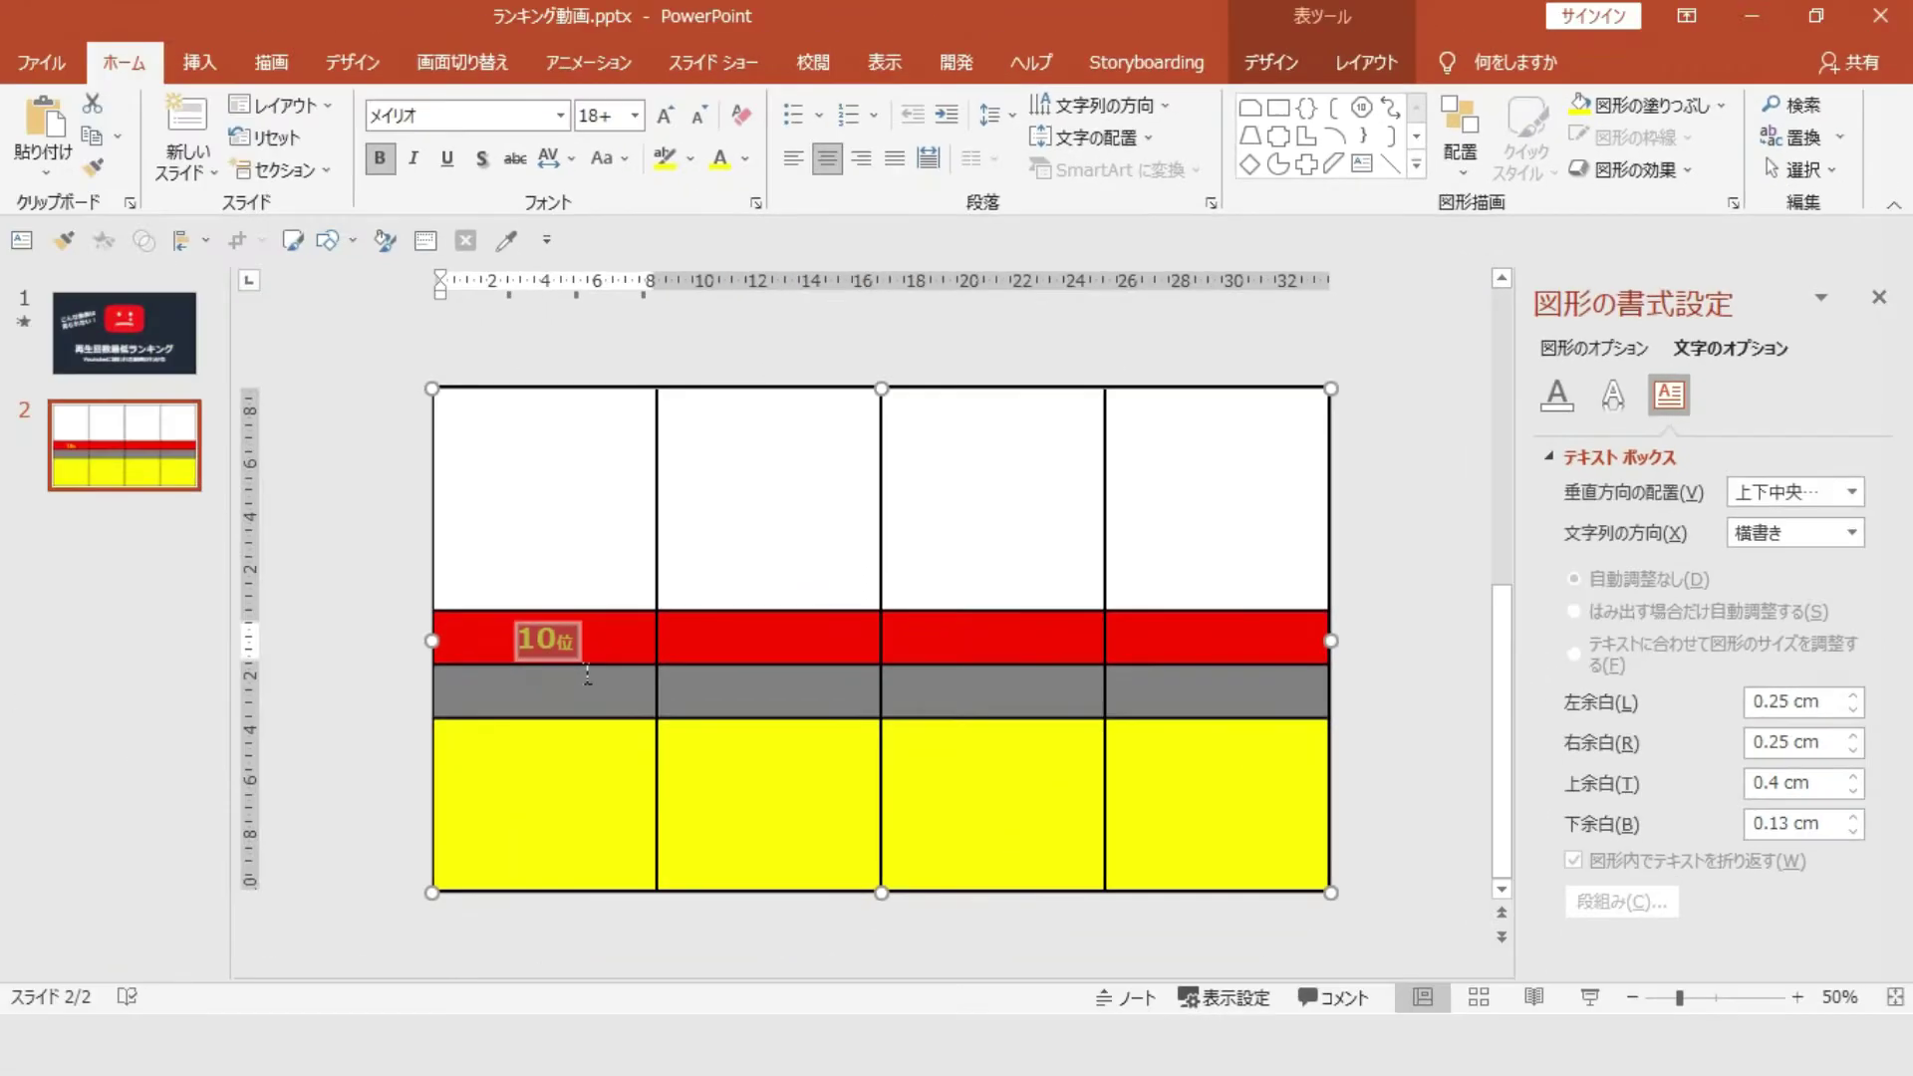
{"action": "left_click_drag", "start_coordinate": [576, 642], "coordinate": [521, 646]}
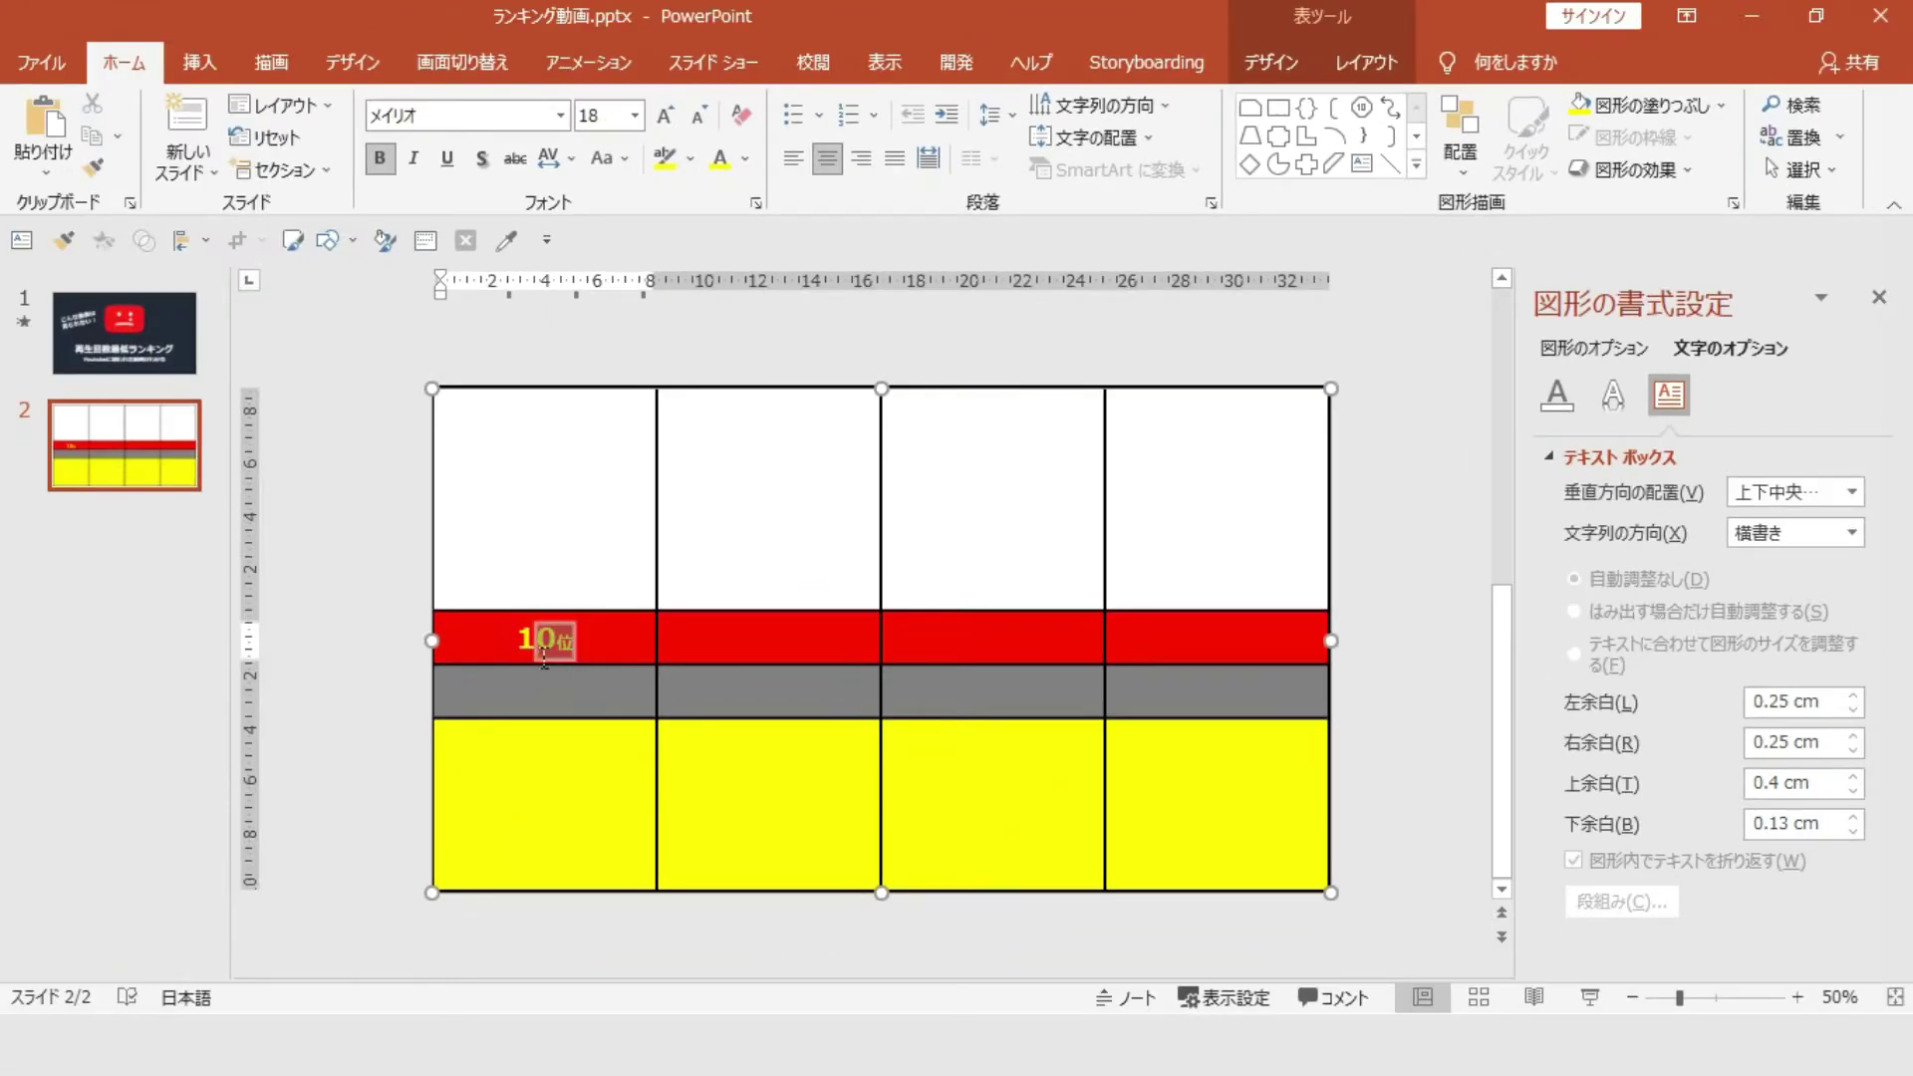
Step: Paste the 10位 label into the first grey cell and change it to 3回
{"action": "key", "text": "ctrl+c"}
{"action": "left_click", "coordinate": [546, 693]}
{"action": "key", "text": "ctrl+v"}
{"action": "key", "text": "Left"}
{"action": "key", "text": "Left"}
{"action": "key", "text": "BackSpace"}
{"action": "key", "text": "Return"}
{"action": "left_click_drag", "start_coordinate": [598, 714], "coordinate": [1325, 698]}
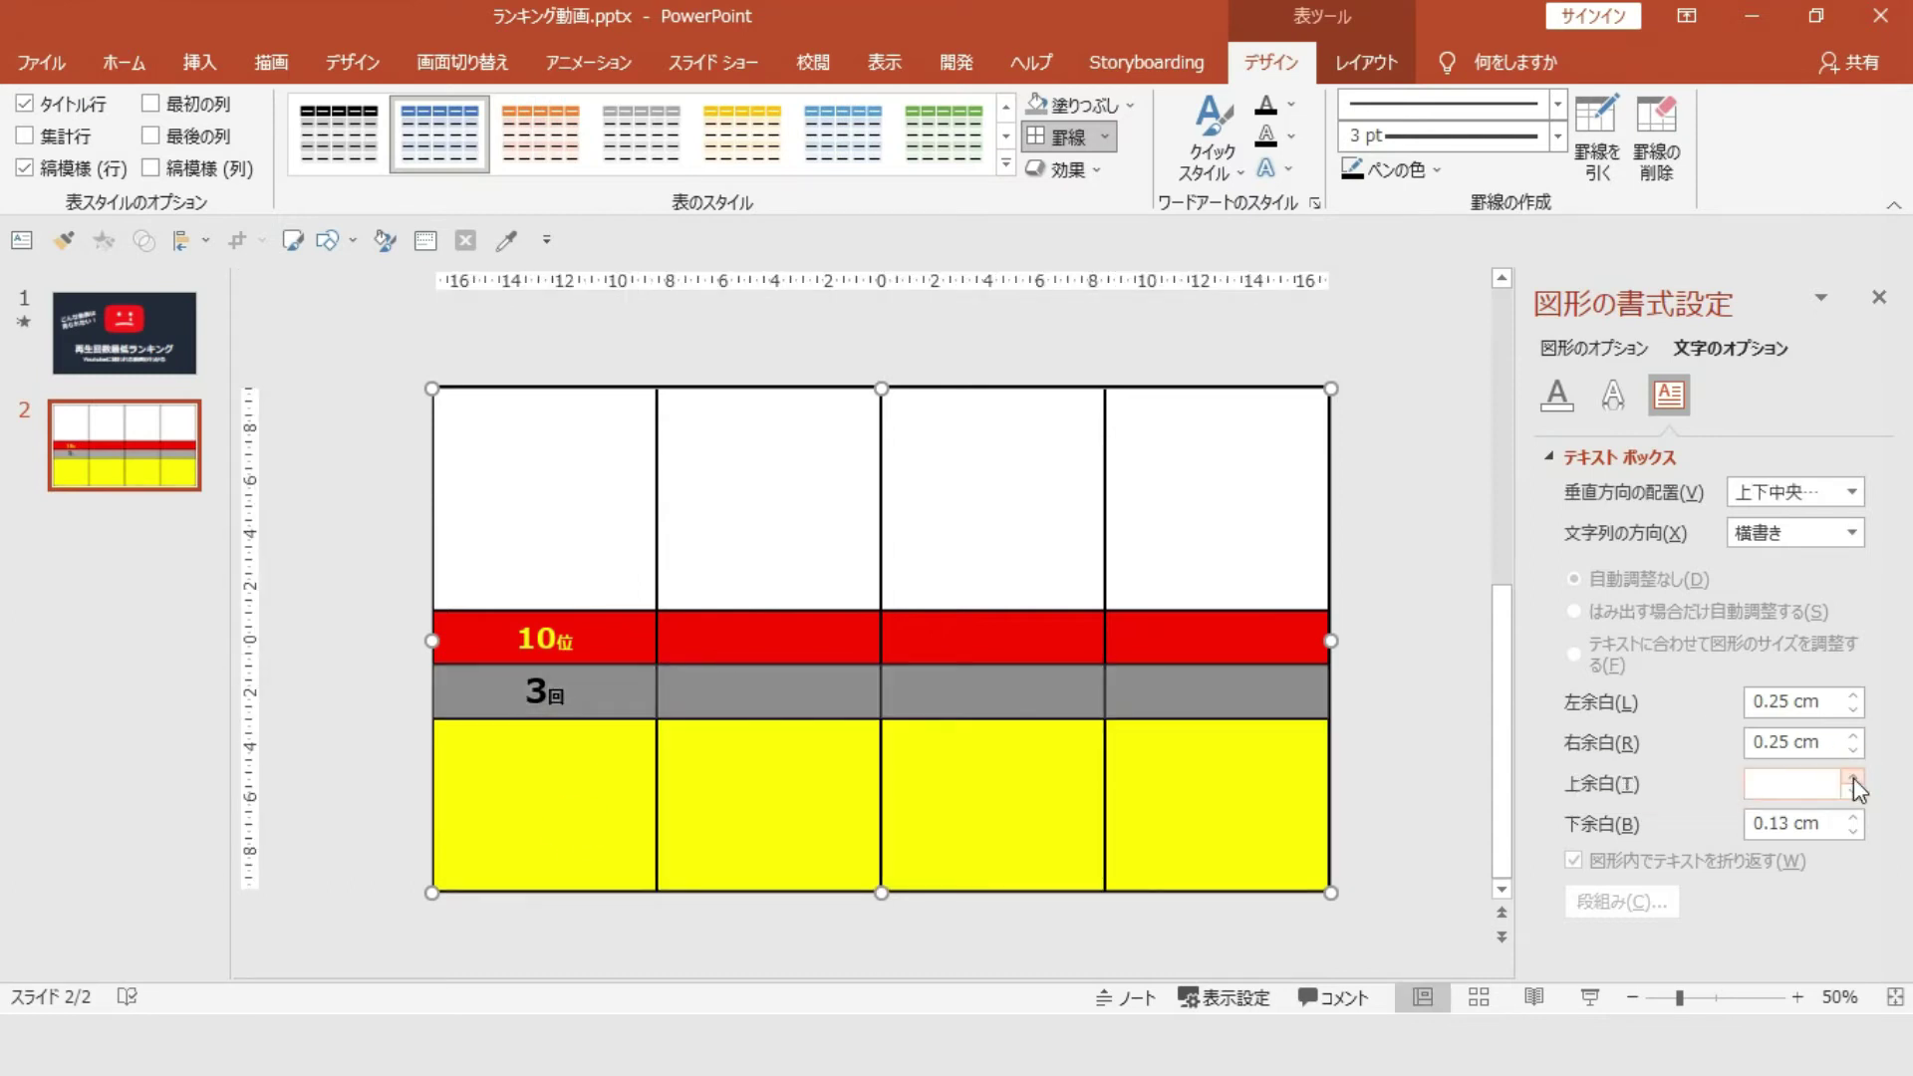
Step: Centre the yellow row's text and enter ここには解説が入ります in its first cell
{"action": "left_click_drag", "start_coordinate": [568, 798], "coordinate": [1286, 803]}
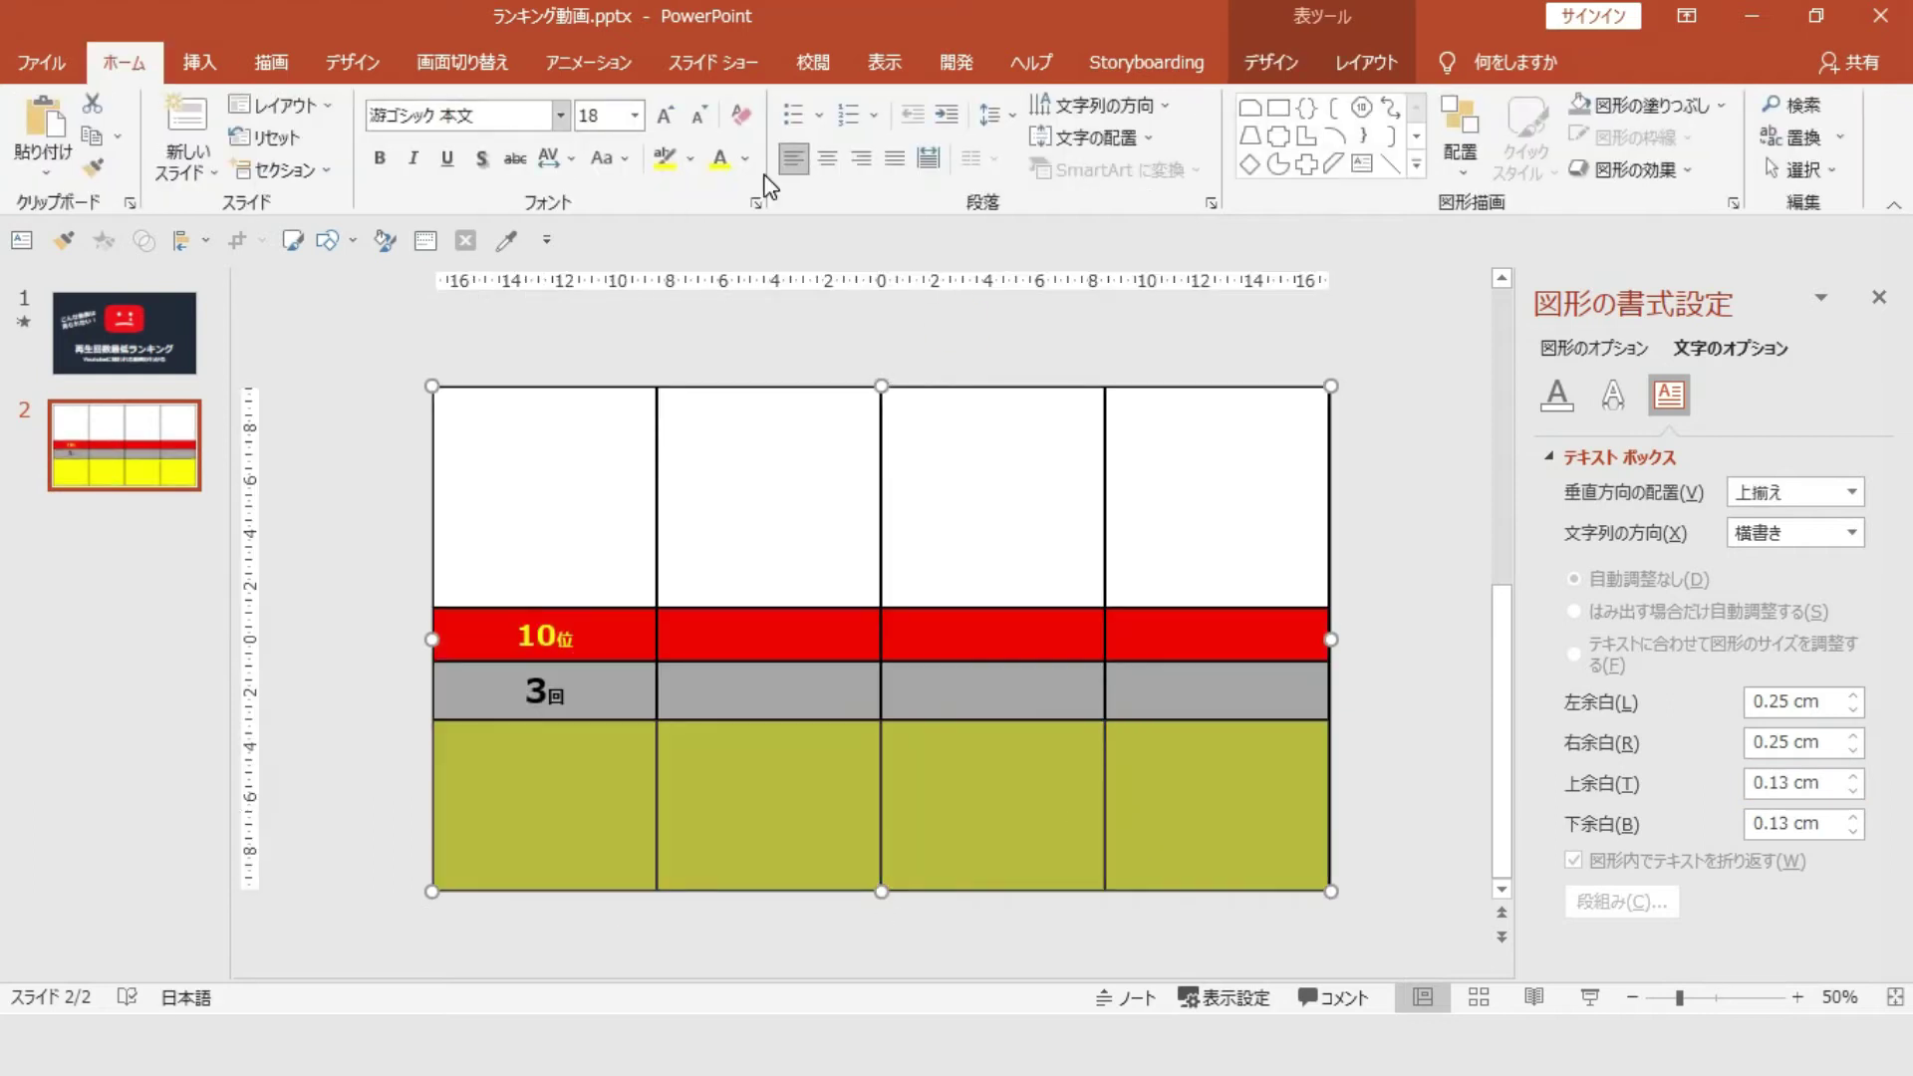
{"action": "left_click", "coordinate": [827, 157]}
{"action": "left_click", "coordinate": [1091, 138]}
{"action": "left_click", "coordinate": [1156, 281]}
{"action": "type", "text": "ここにはかいせつが"}
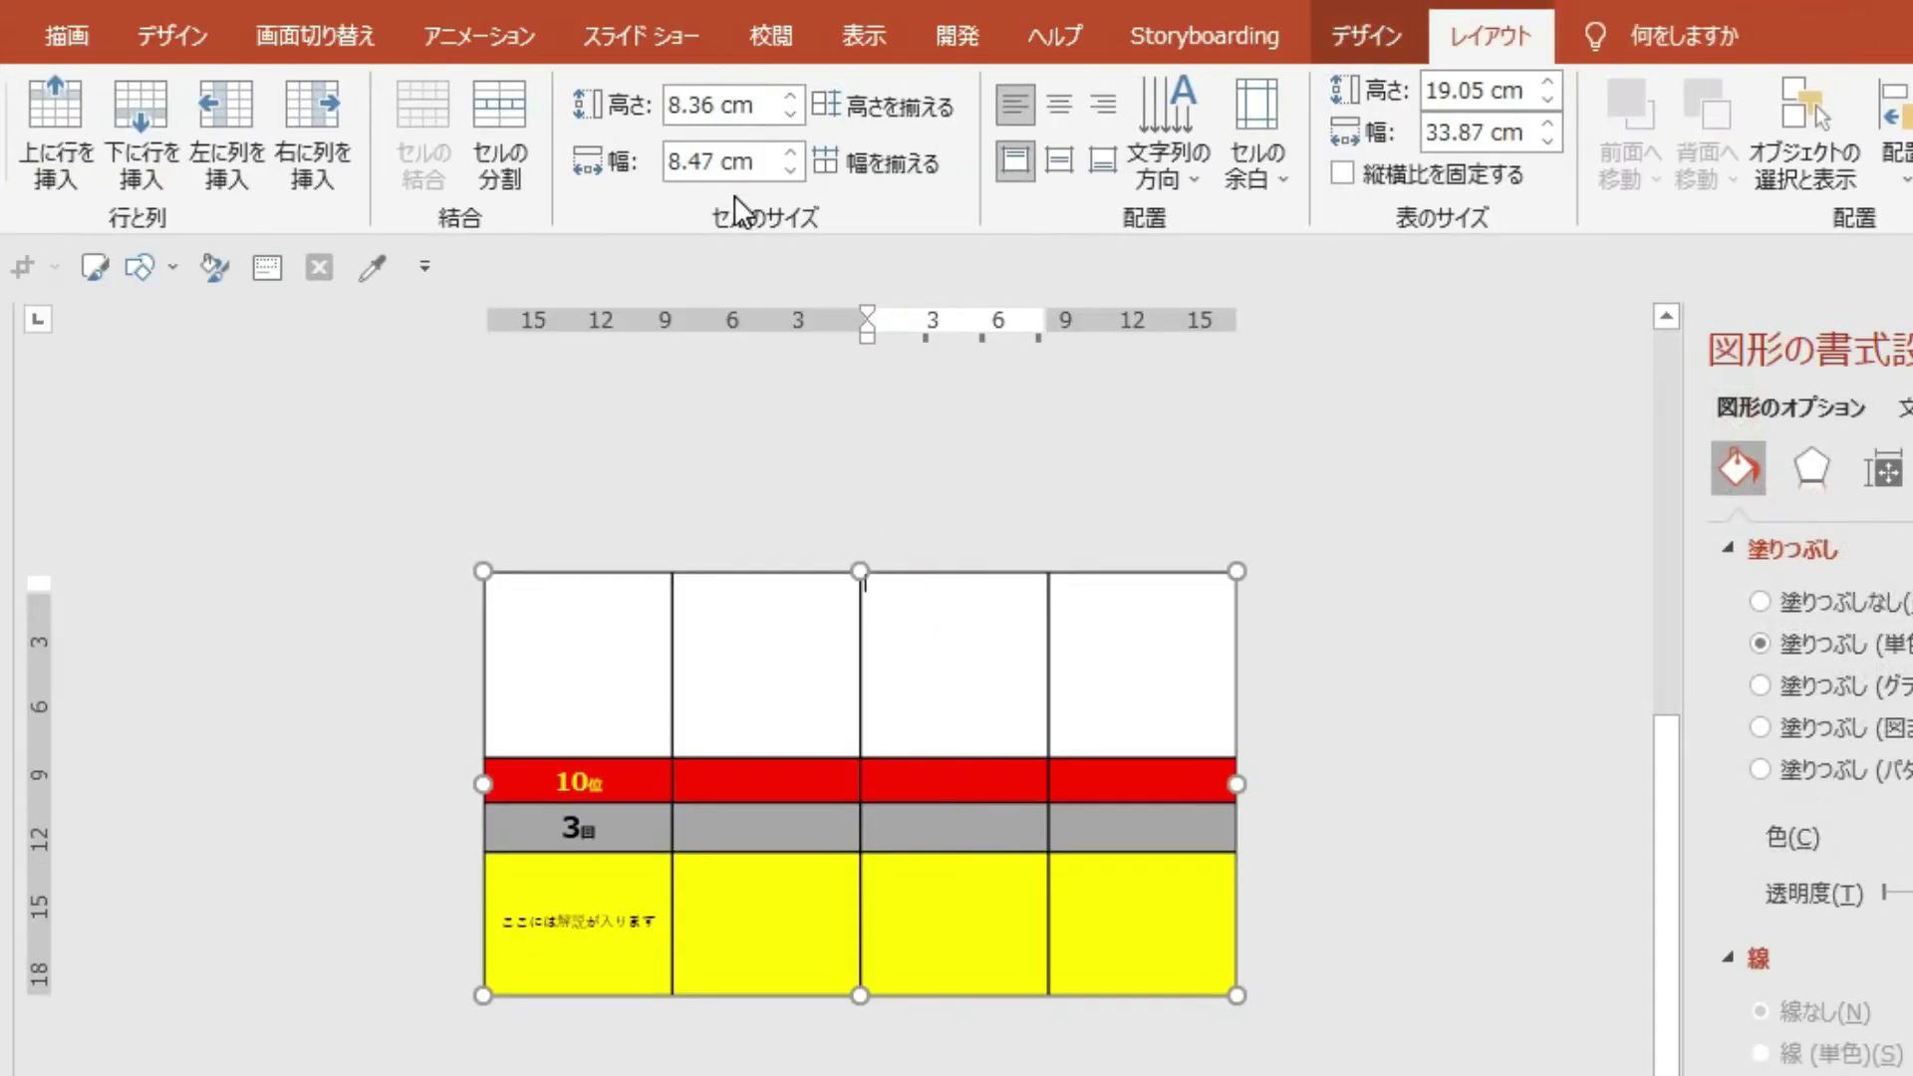
Step: Insert six columns to the right of the last column to reach ten columns
{"action": "left_click", "coordinate": [763, 164]}
{"action": "left_click", "coordinate": [693, 162]}
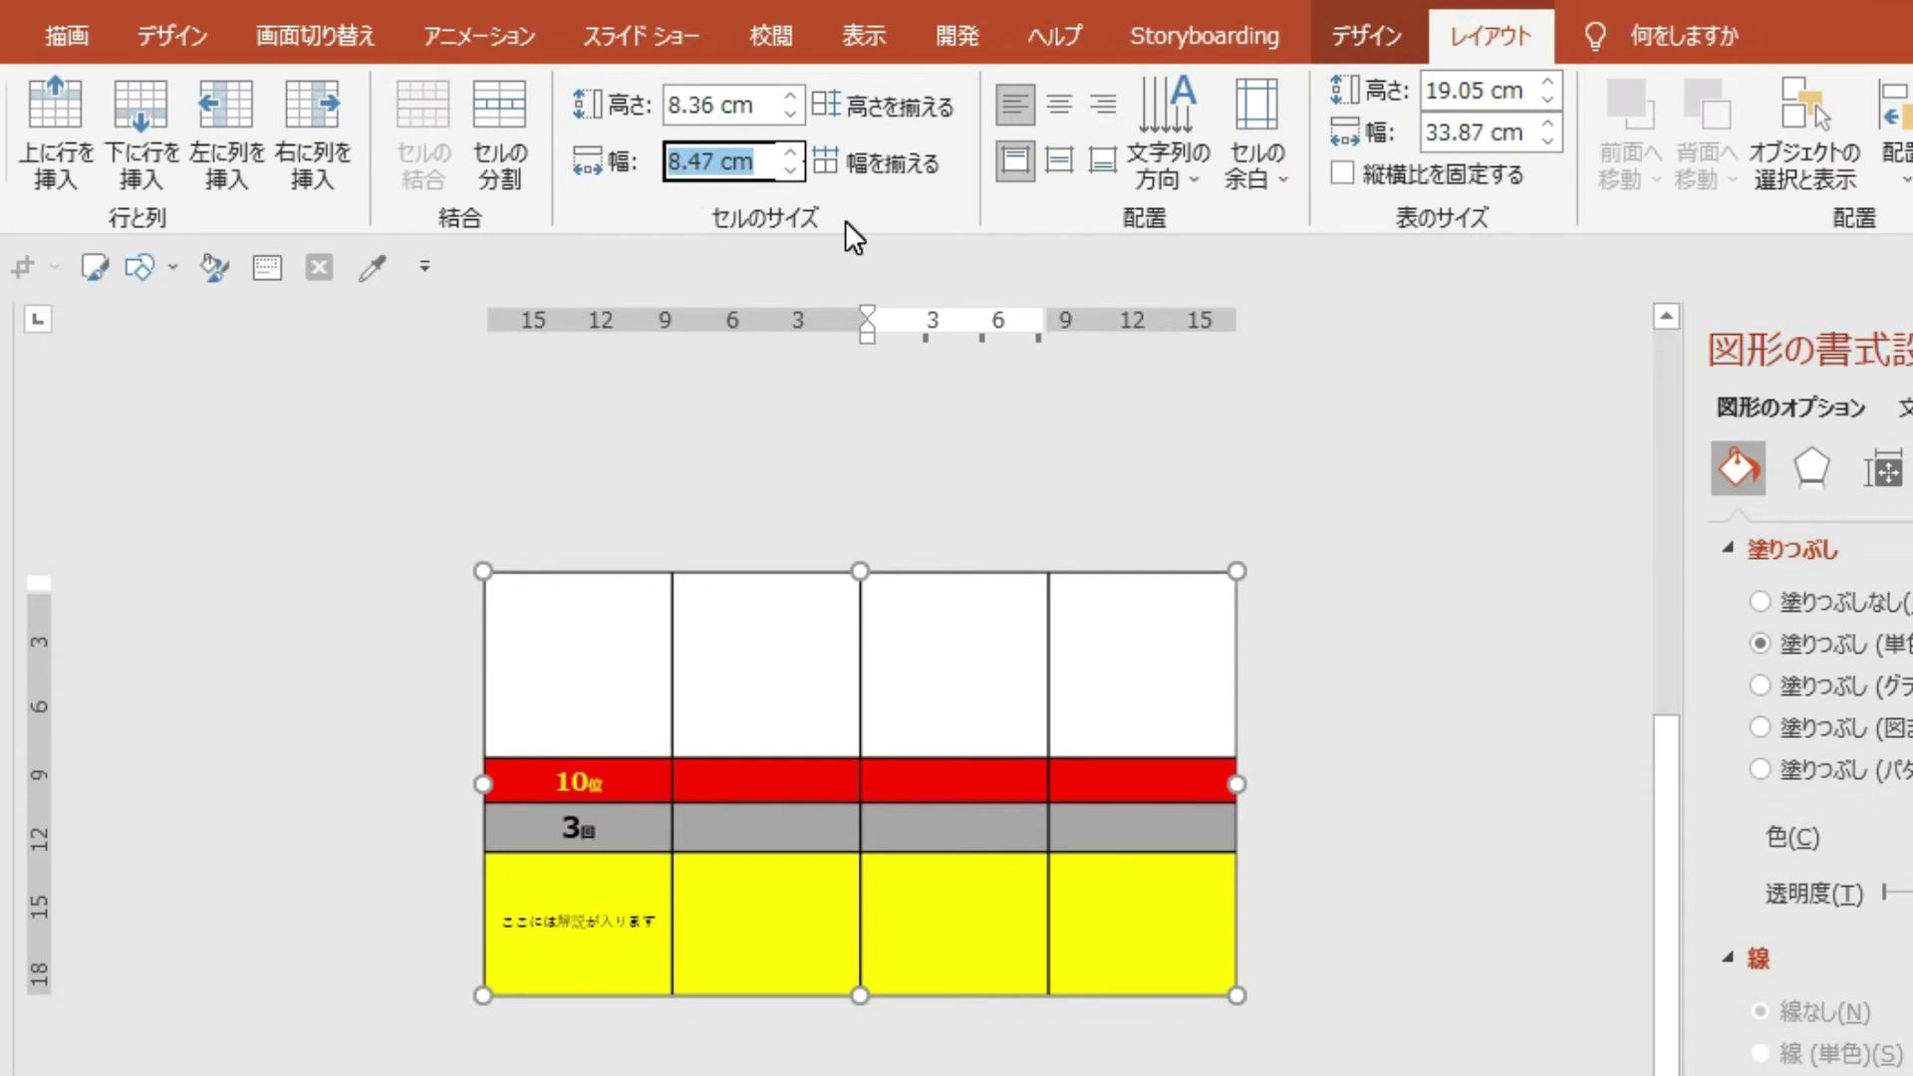
{"action": "left_click", "coordinate": [1141, 919]}
{"action": "left_click_drag", "start_coordinate": [1129, 849], "coordinate": [1113, 710]}
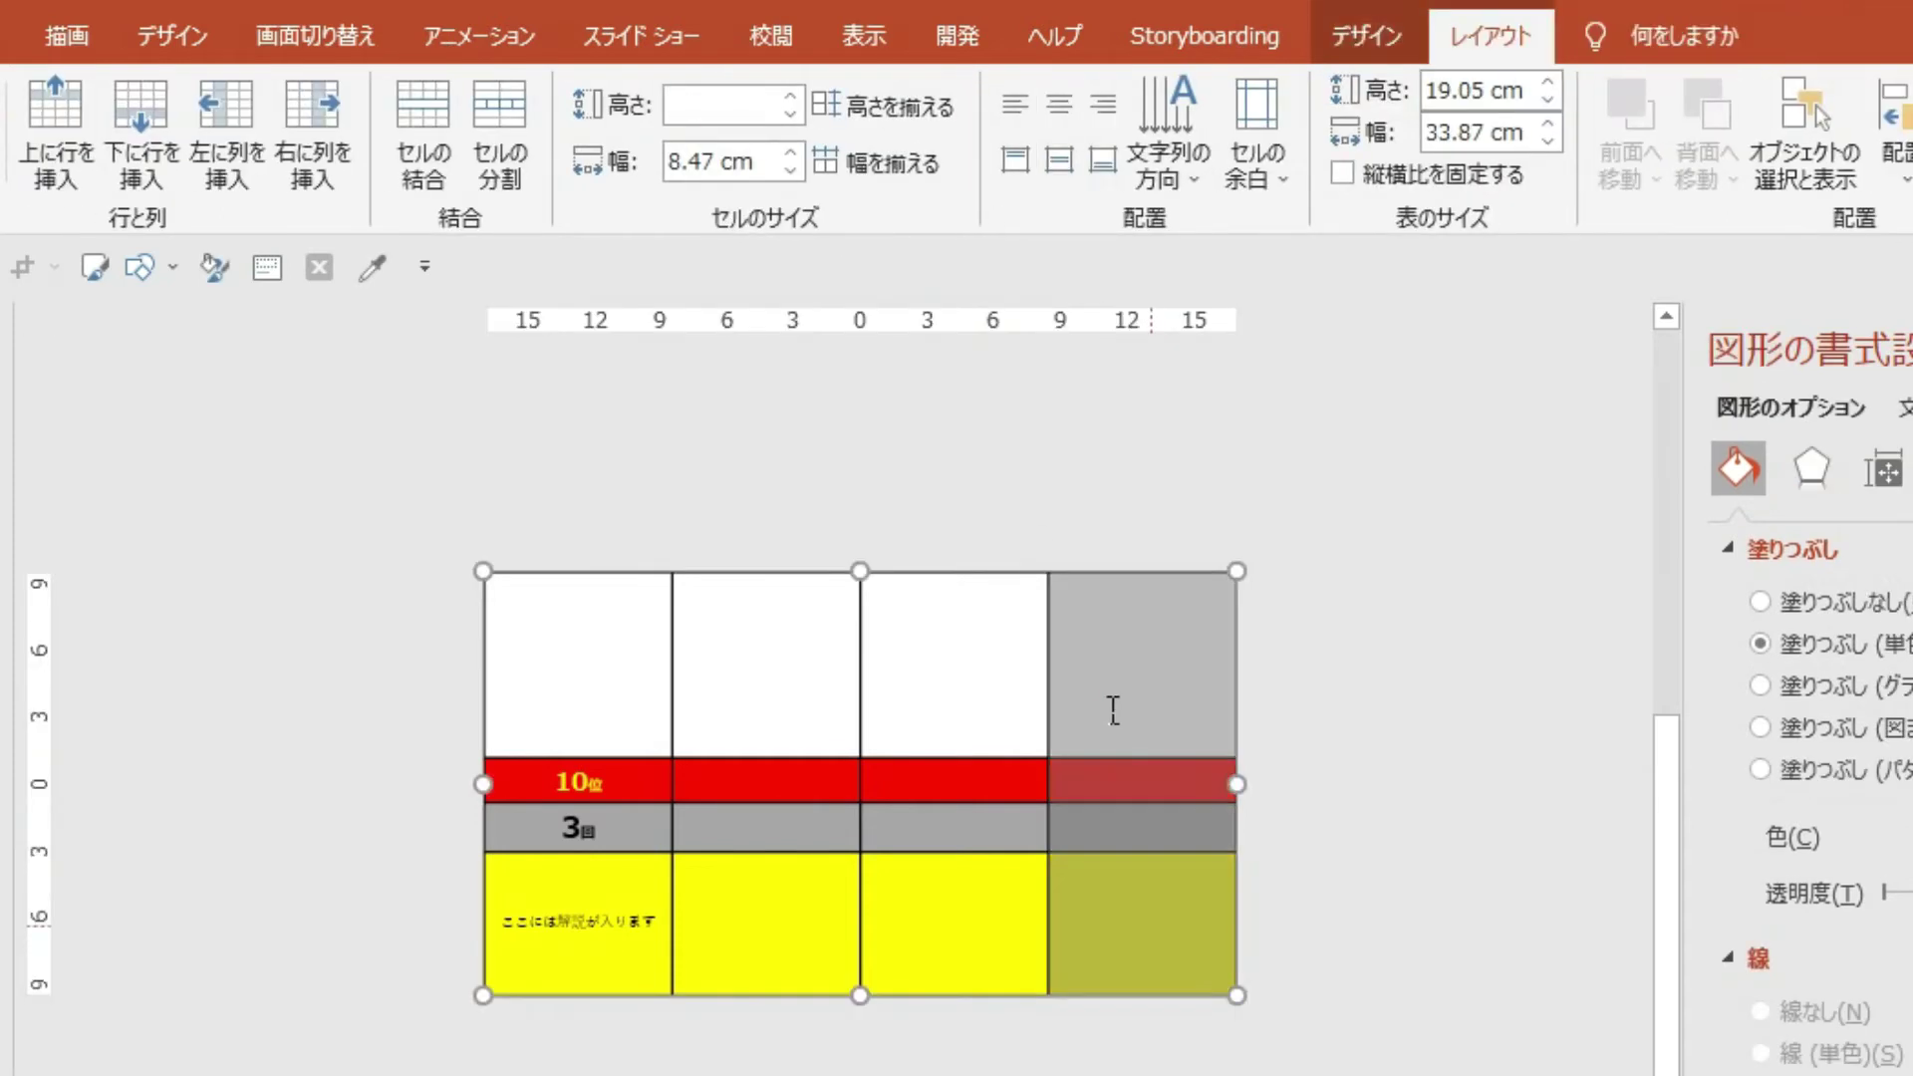
{"action": "left_click", "coordinate": [324, 161]}
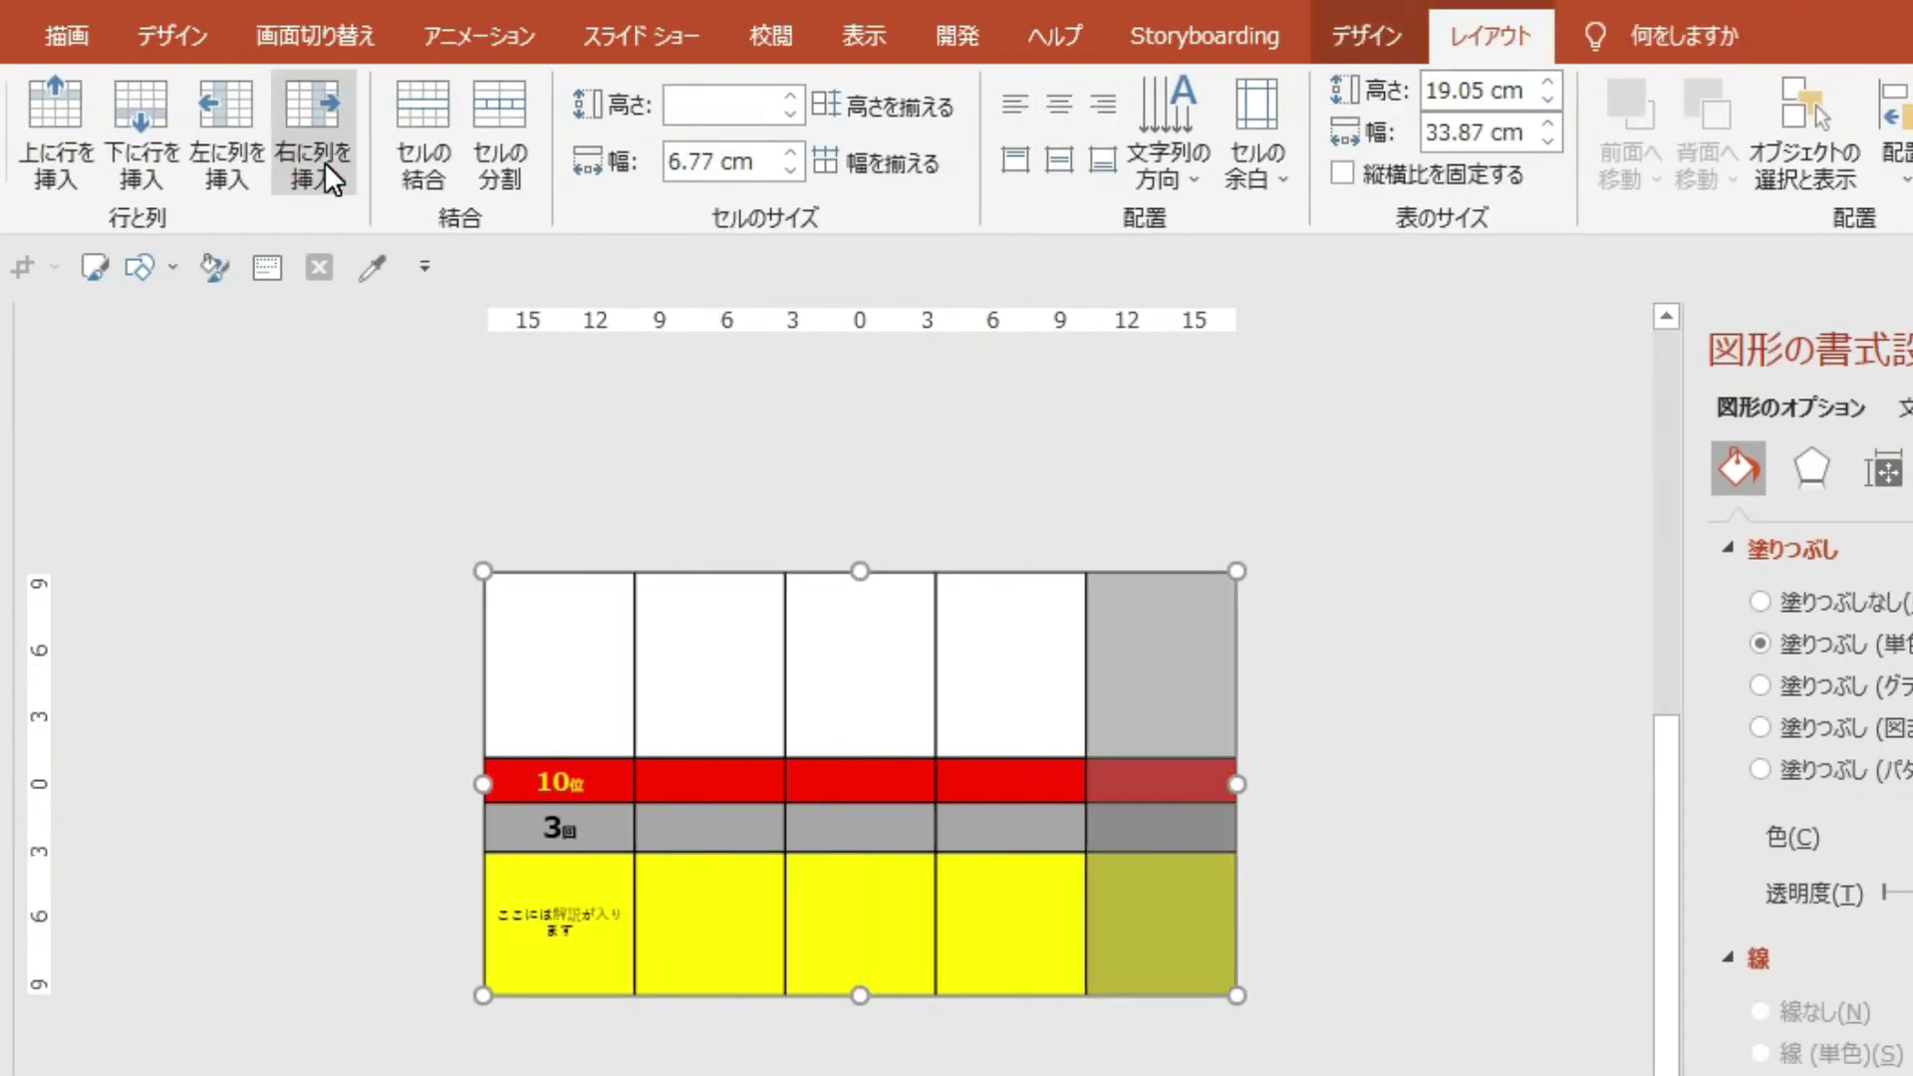
{"action": "left_click", "coordinate": [325, 162]}
{"action": "left_click", "coordinate": [325, 161]}
{"action": "left_click", "coordinate": [325, 162]}
{"action": "left_click", "coordinate": [325, 161]}
{"action": "left_click", "coordinate": [325, 161]}
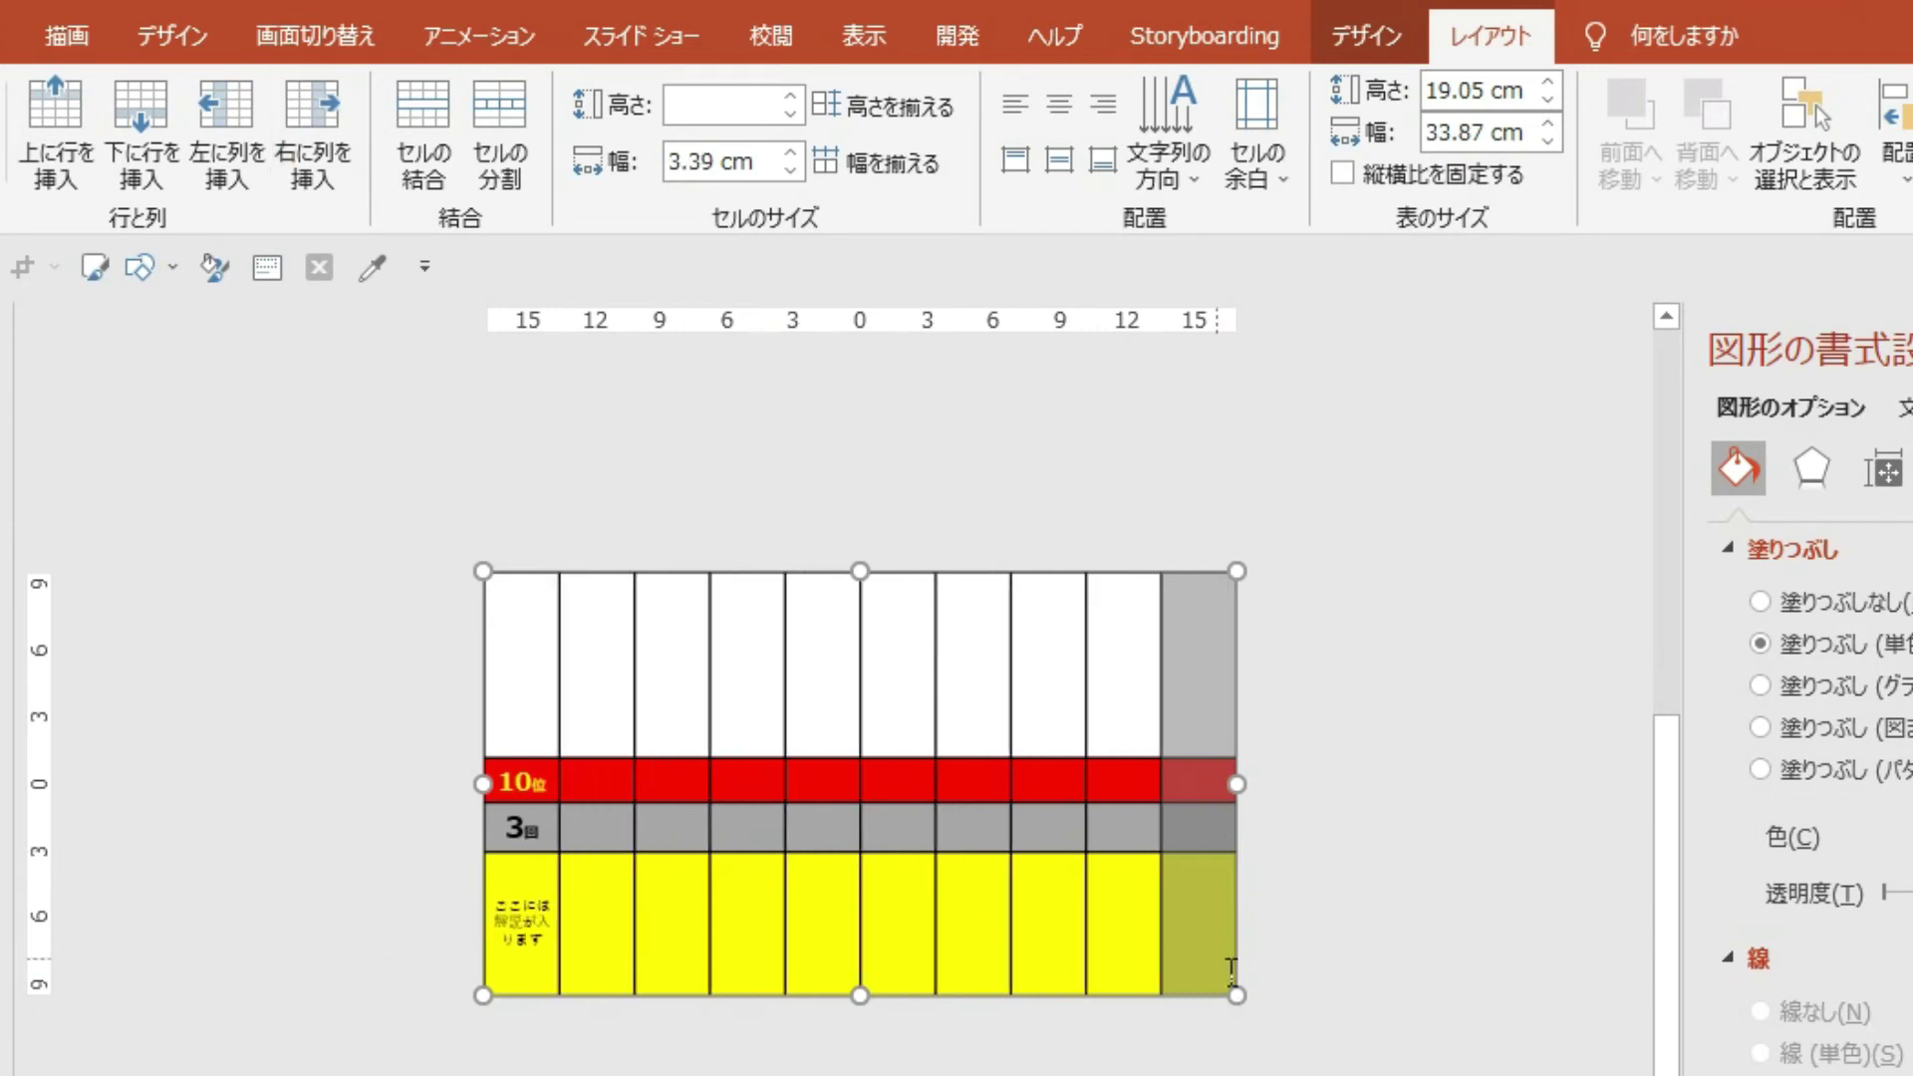
Step: Set all ten columns to 8.47 cm width, making the table 84.7 cm wide
{"action": "left_click_drag", "start_coordinate": [691, 710], "coordinate": [688, 709]}
{"action": "key", "text": "ctrl+a"}
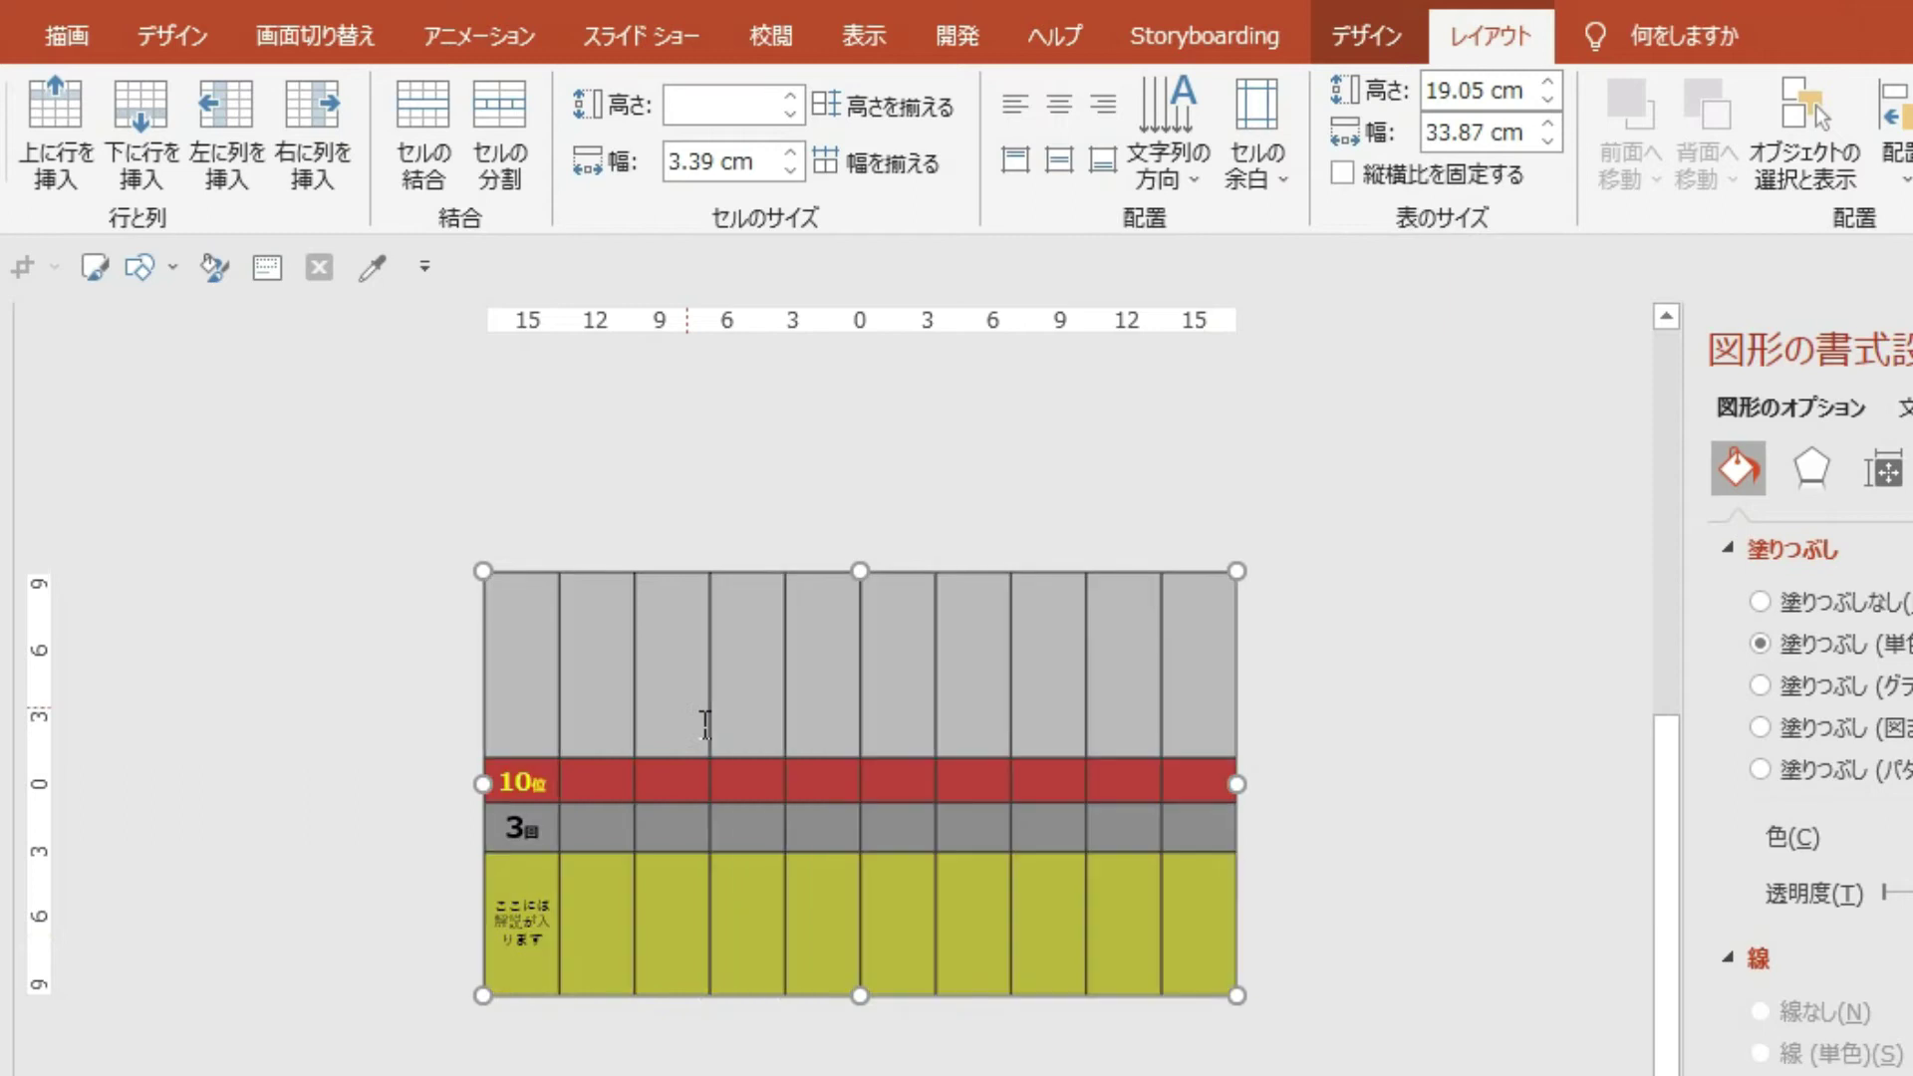
{"action": "left_click", "coordinate": [760, 165]}
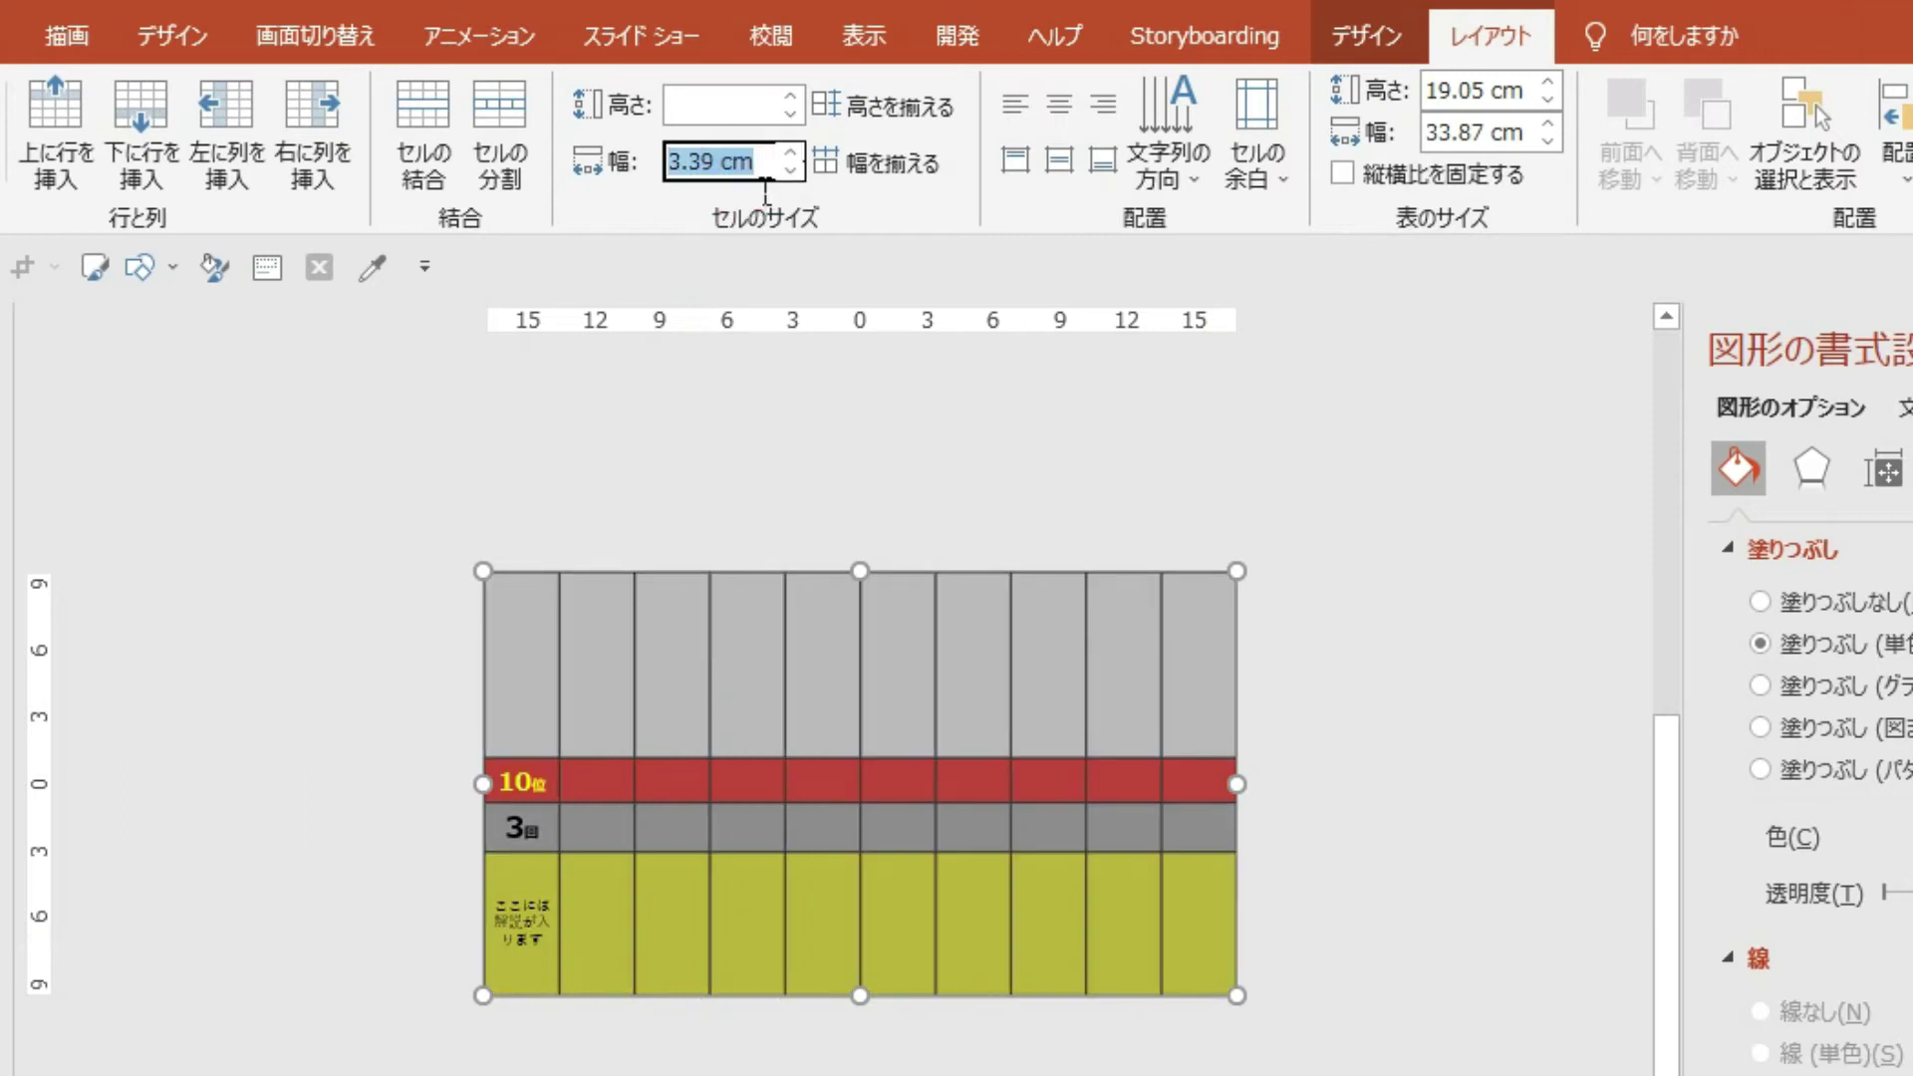
{"action": "type", "text": "8.47"}
{"action": "key", "text": "Return"}
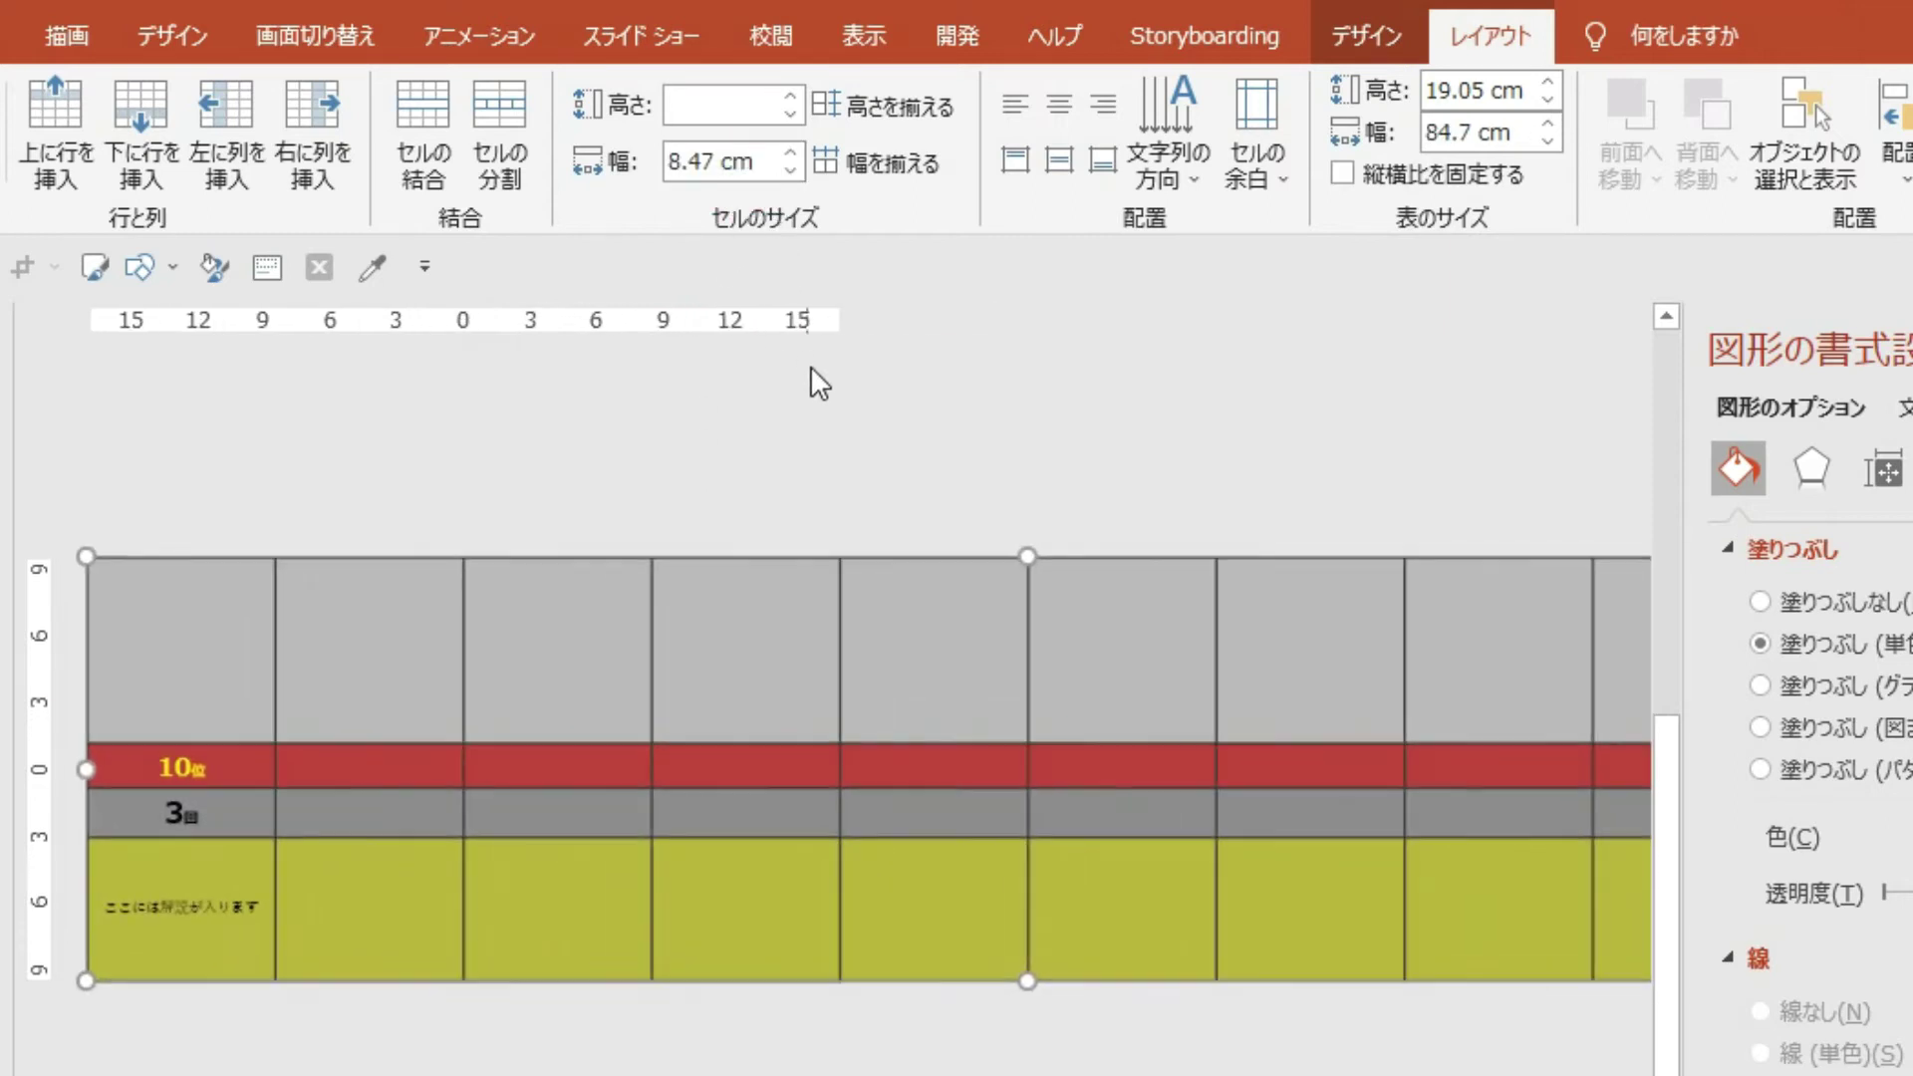
{"action": "scroll", "coordinate": [840, 601], "scroll_direction": "down", "scroll_amount": 3}
{"action": "scroll", "coordinate": [840, 601], "scroll_direction": "down", "scroll_amount": 2}
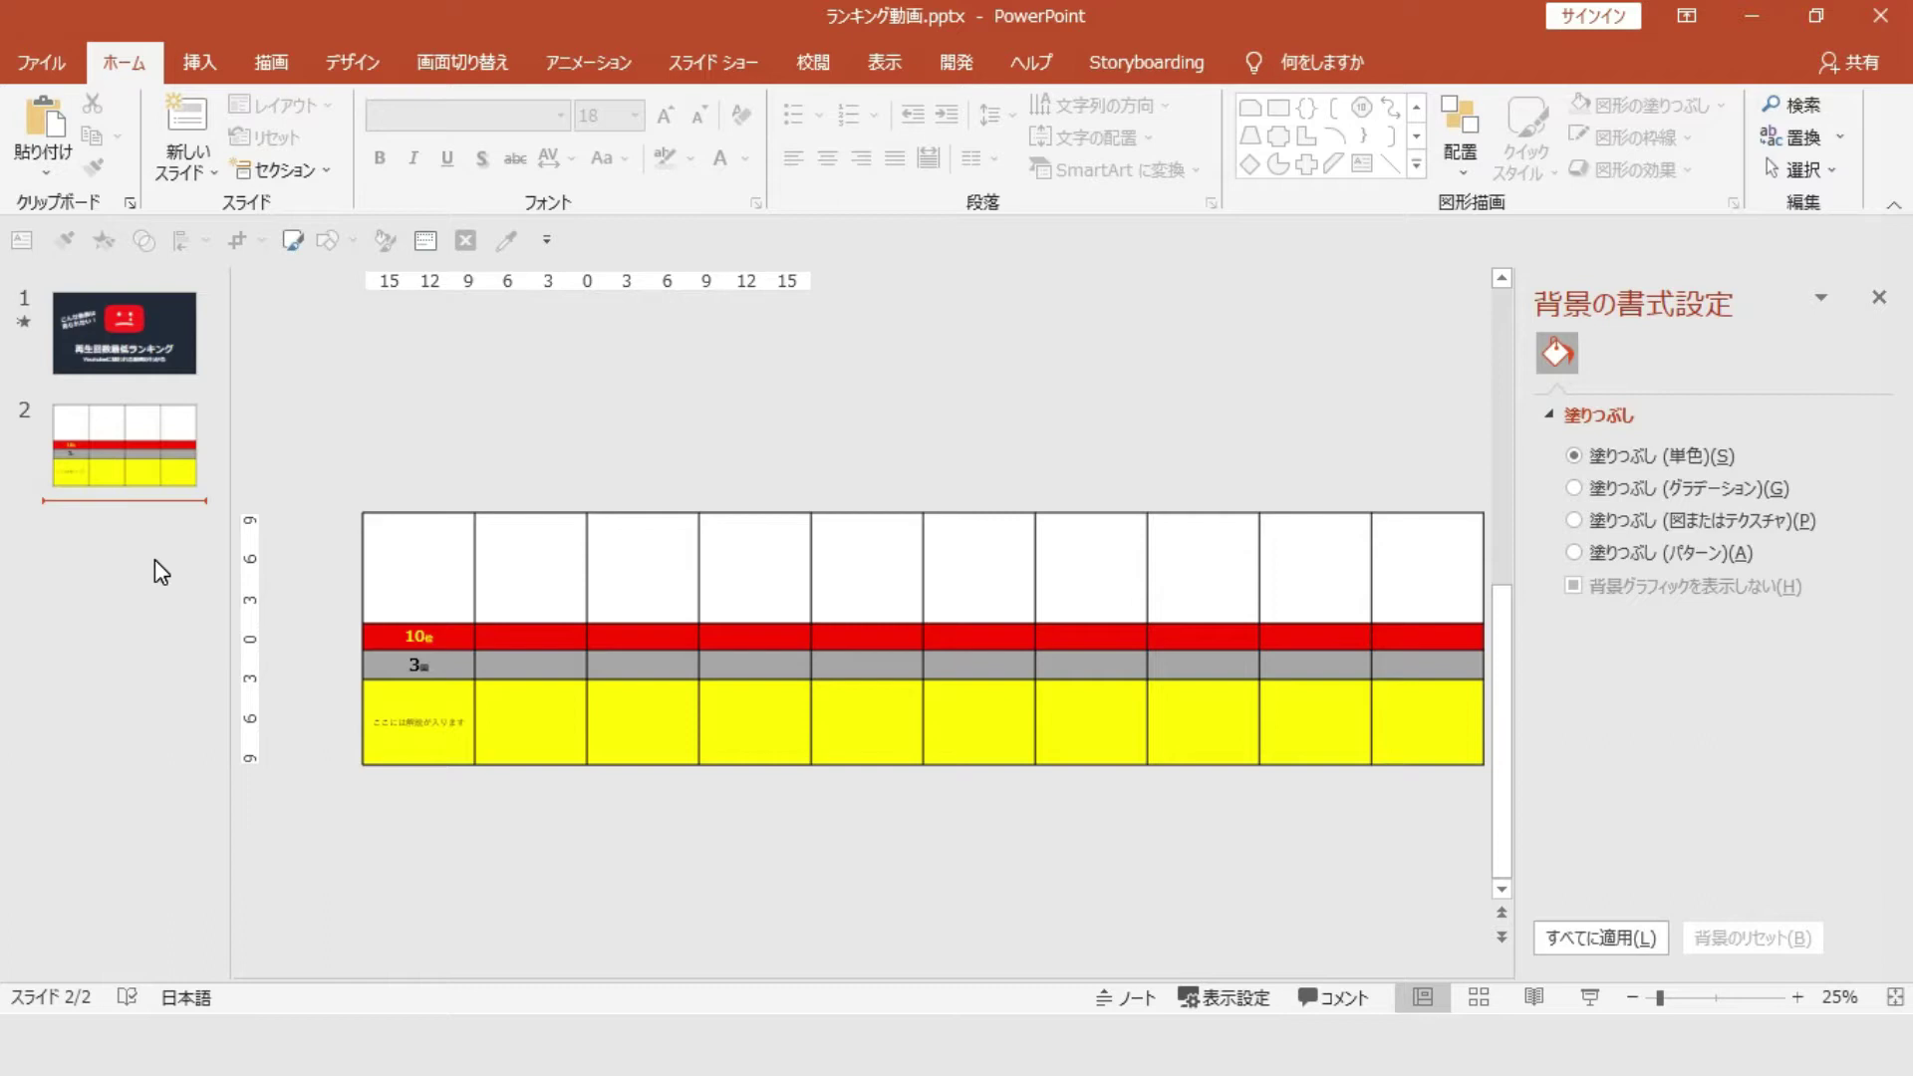
{"action": "right_click", "coordinate": [153, 559]}
Step: Add a blank slide and move it to position 2, before the table slide
{"action": "left_click", "coordinate": [230, 654]}
{"action": "left_click_drag", "start_coordinate": [149, 558], "coordinate": [193, 421]}
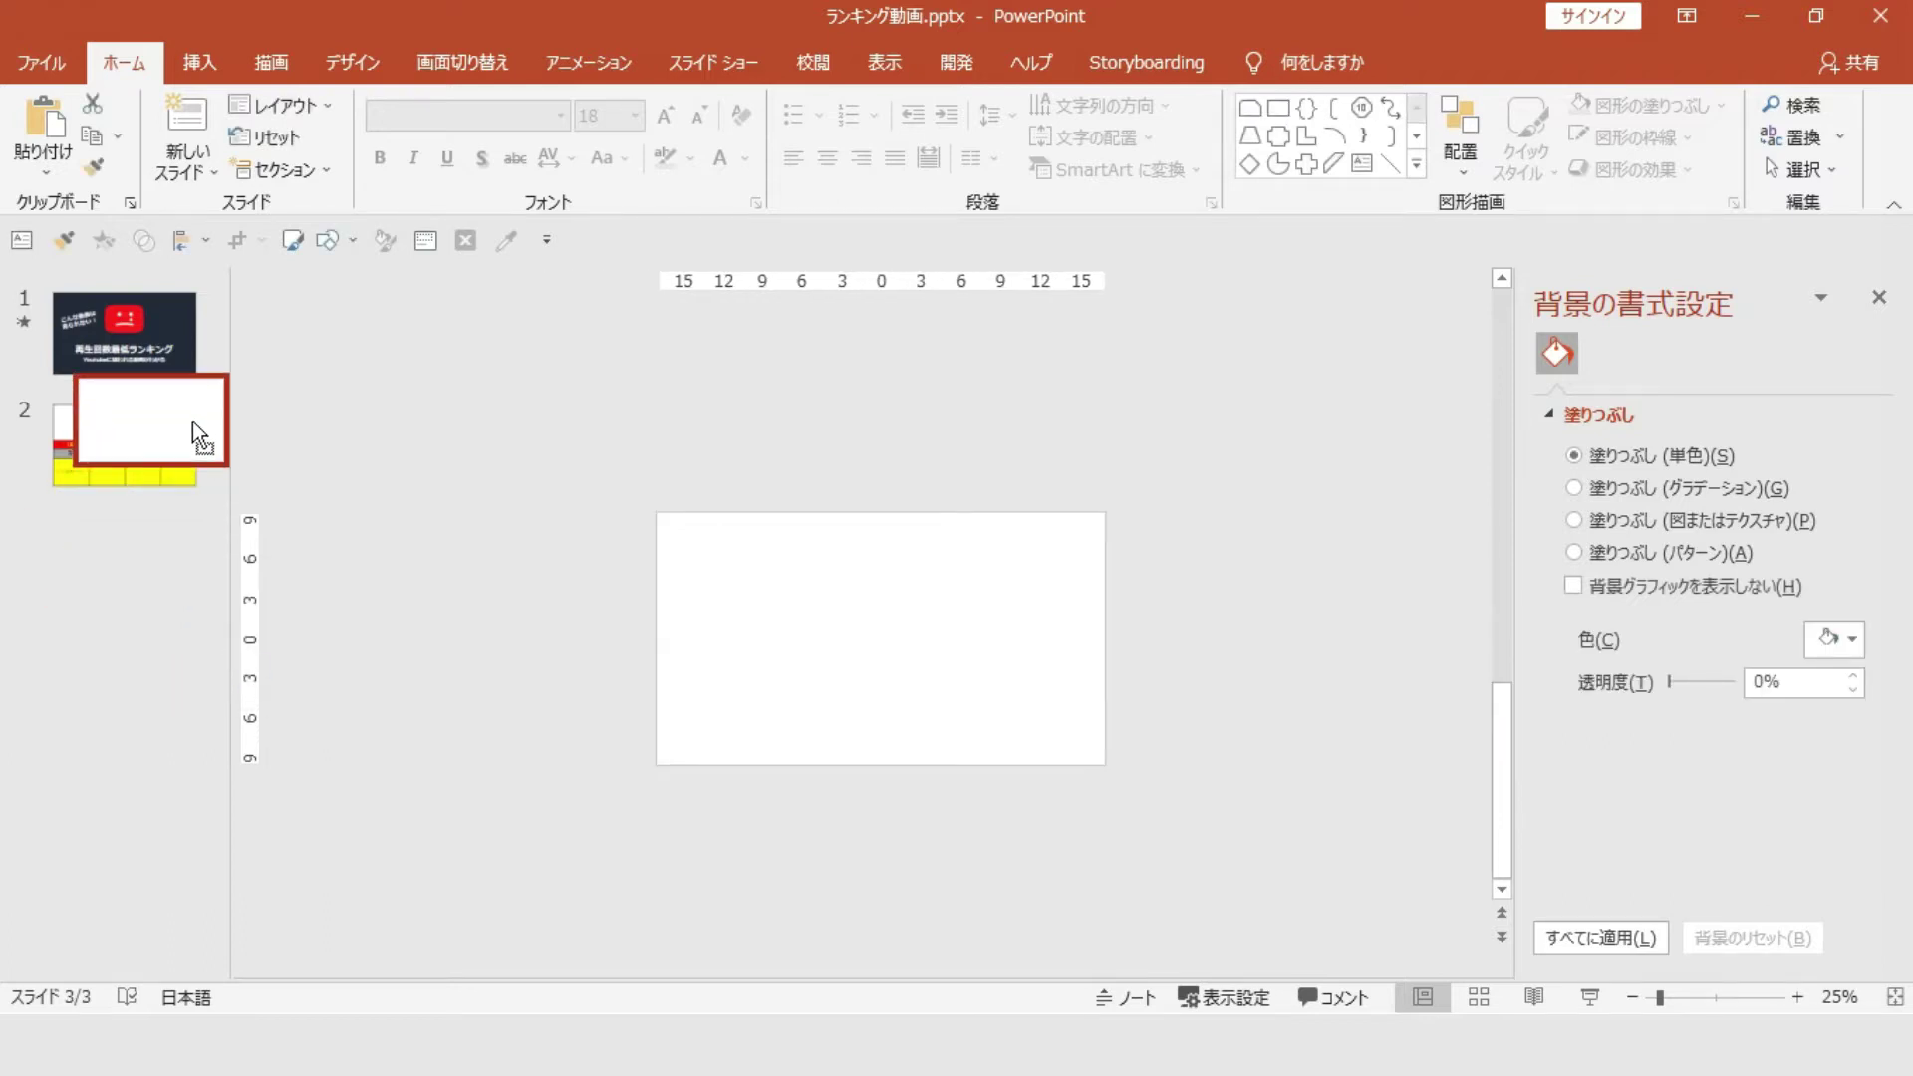
{"action": "scroll", "coordinate": [709, 636], "scroll_direction": "up", "scroll_amount": 3, "text": "ctrl"}
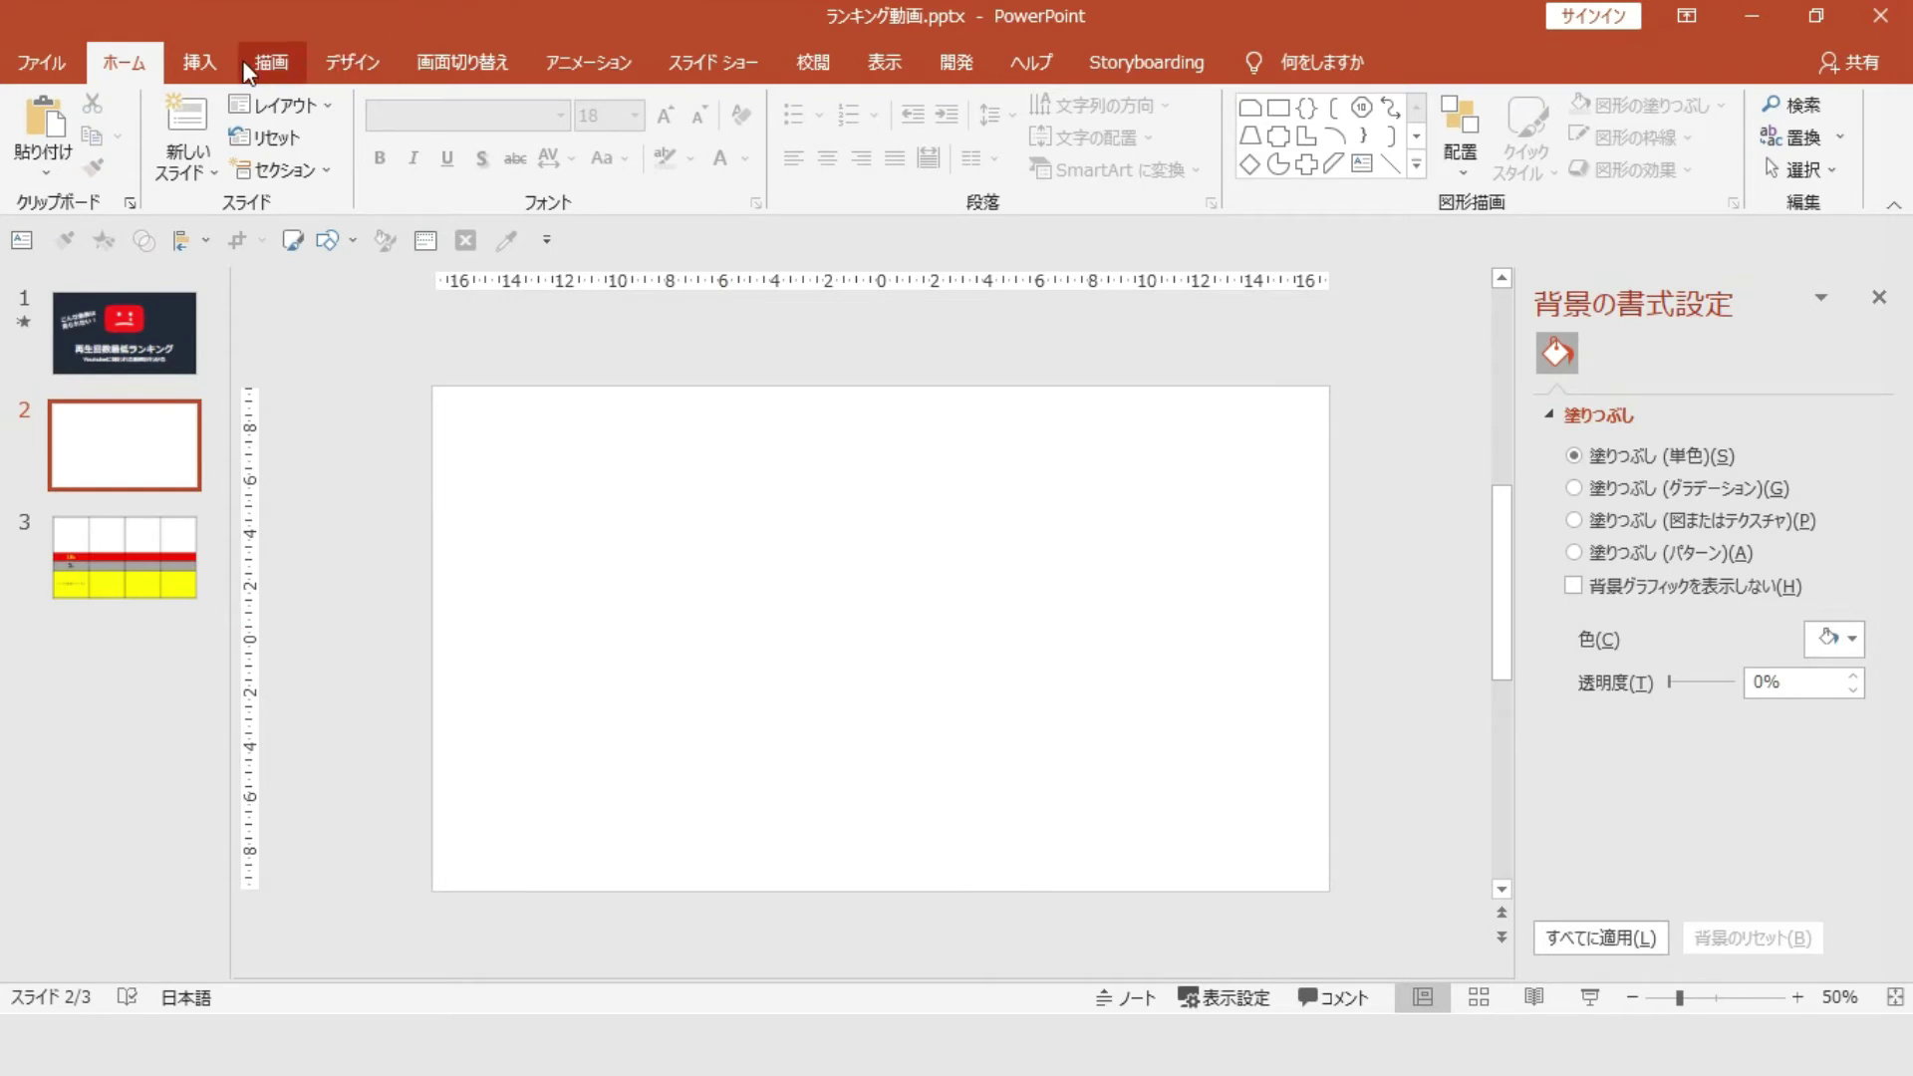
Step: Insert the 19.05 × 33.87 cm thumbnail pictures from this device and select them all
{"action": "left_click", "coordinate": [216, 62]}
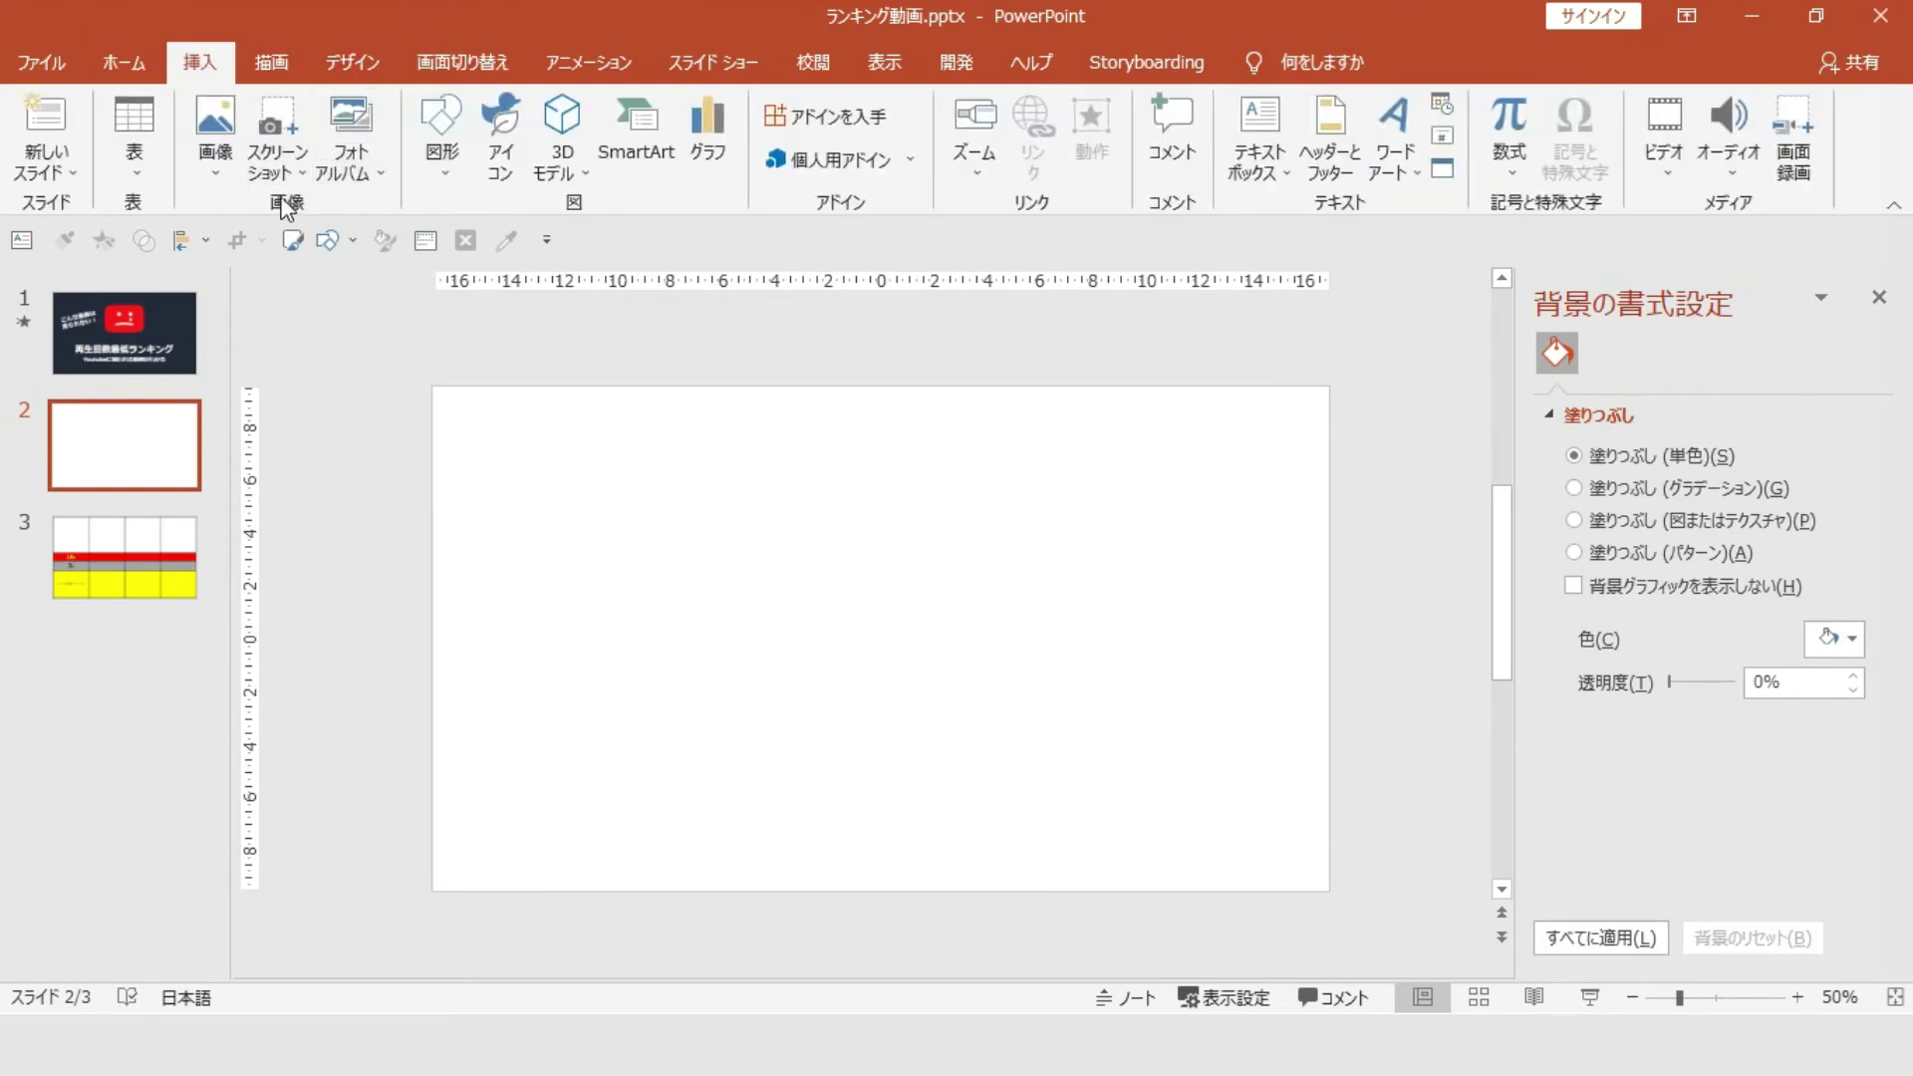
{"action": "left_click", "coordinate": [224, 172]}
{"action": "left_click", "coordinate": [275, 242]}
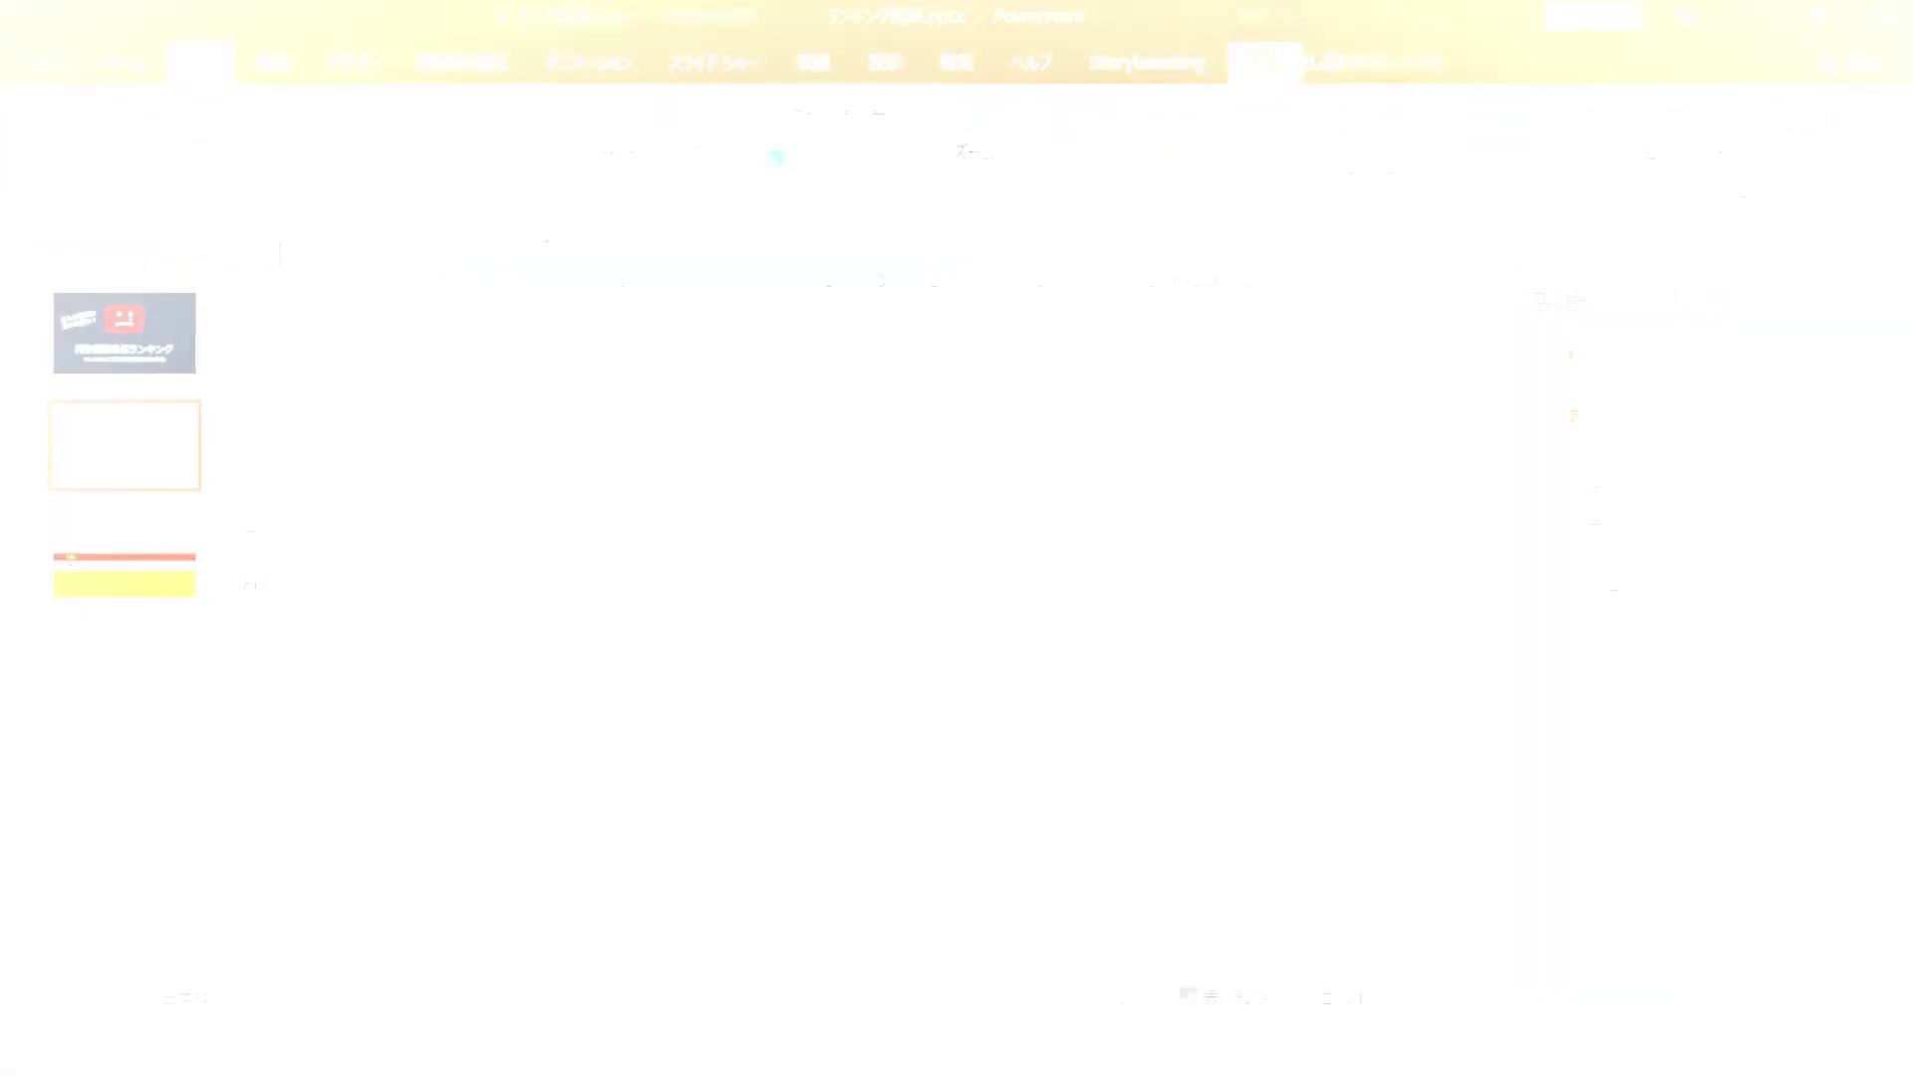
{"action": "left_click_drag", "start_coordinate": [530, 419], "coordinate": [1411, 906]}
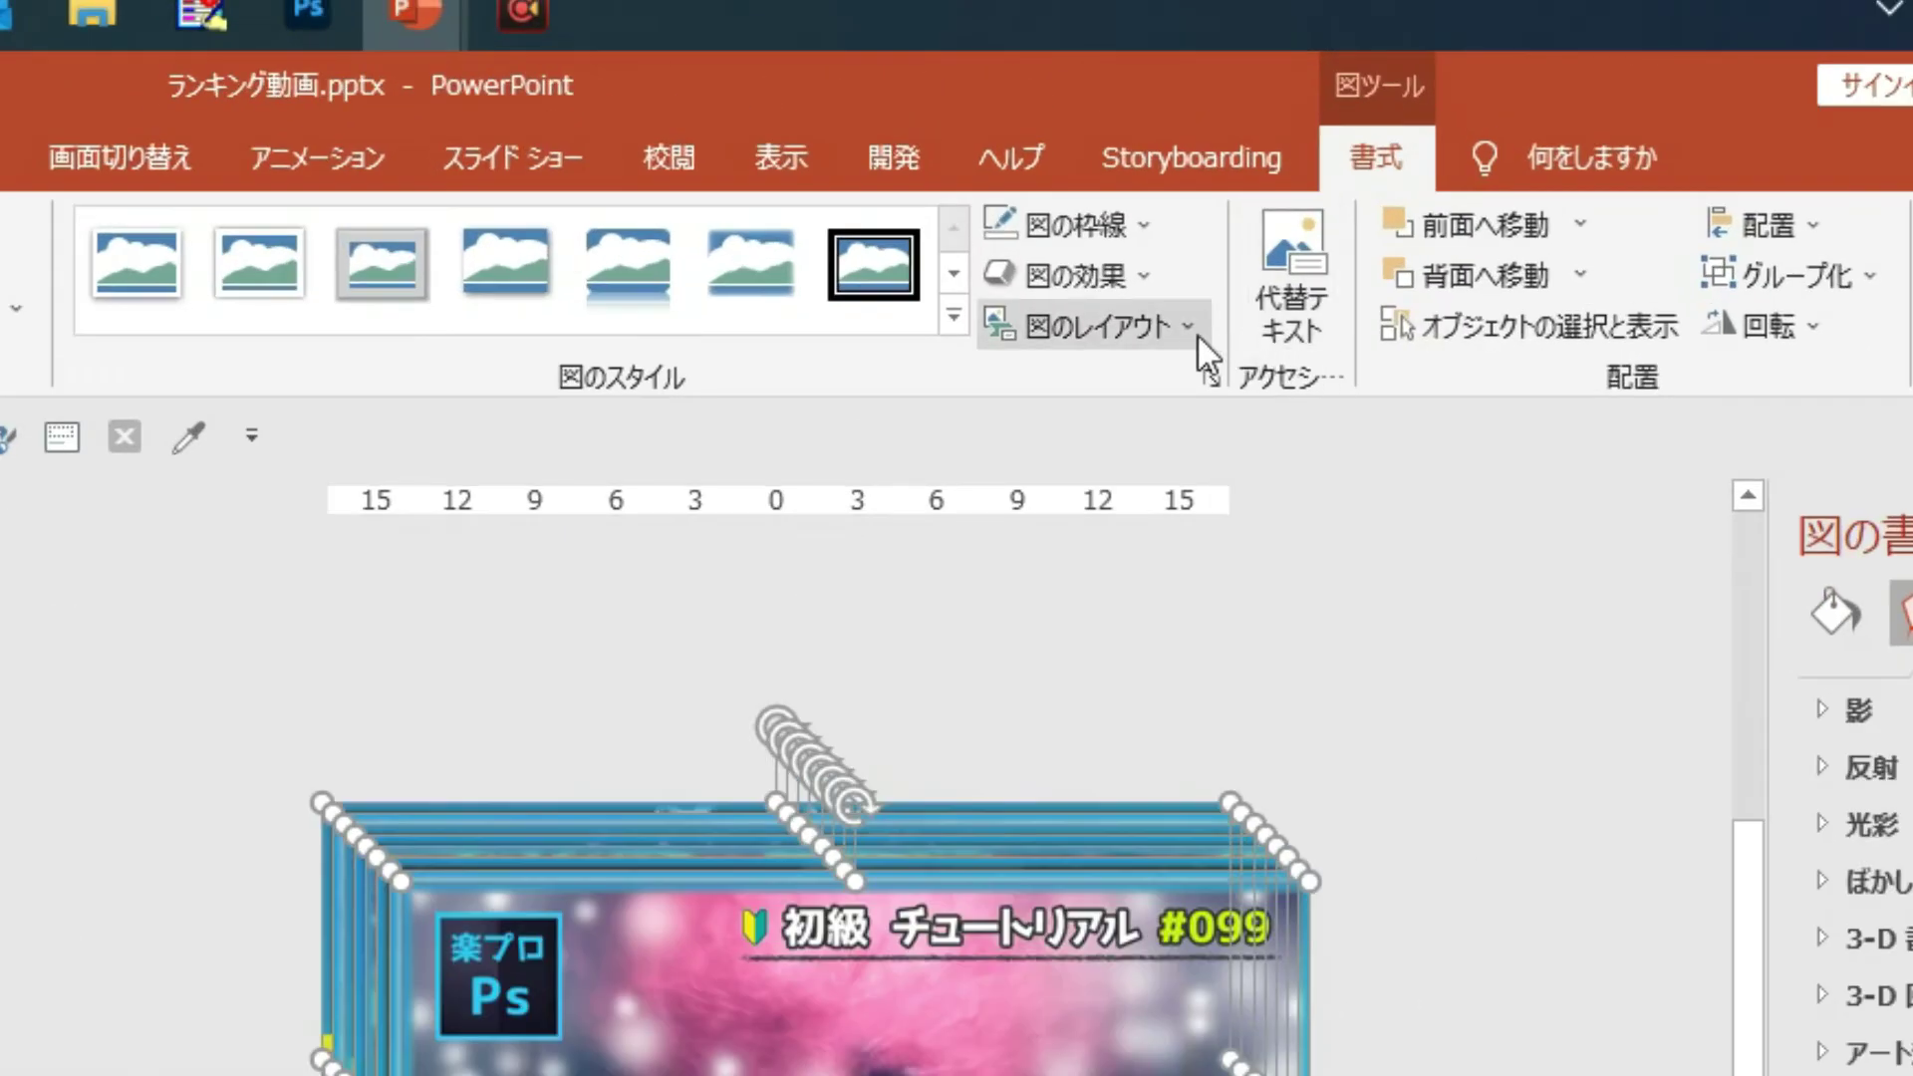
Step: Convert the selected pictures into a Picture Grid SmartArt with [テキスト] captions
{"action": "left_click", "coordinate": [1186, 331]}
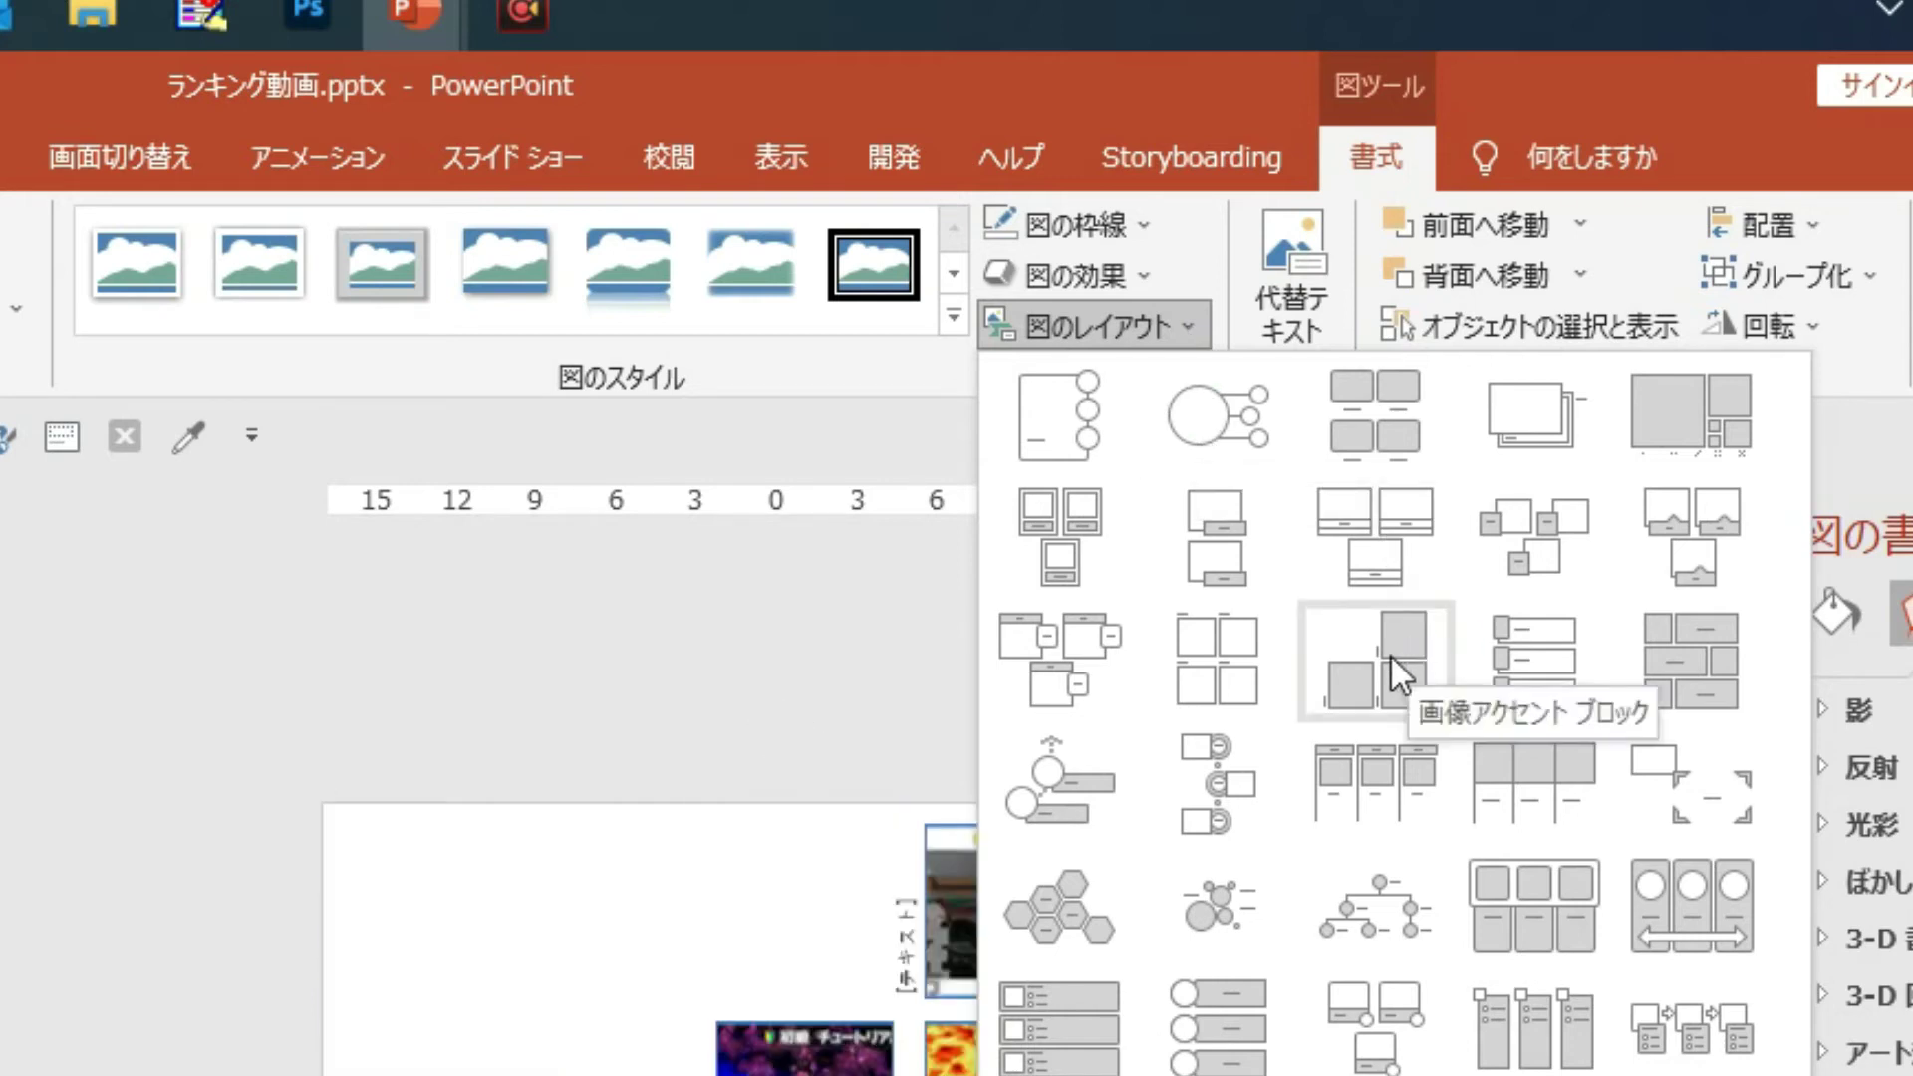
{"action": "left_click", "coordinate": [1225, 649]}
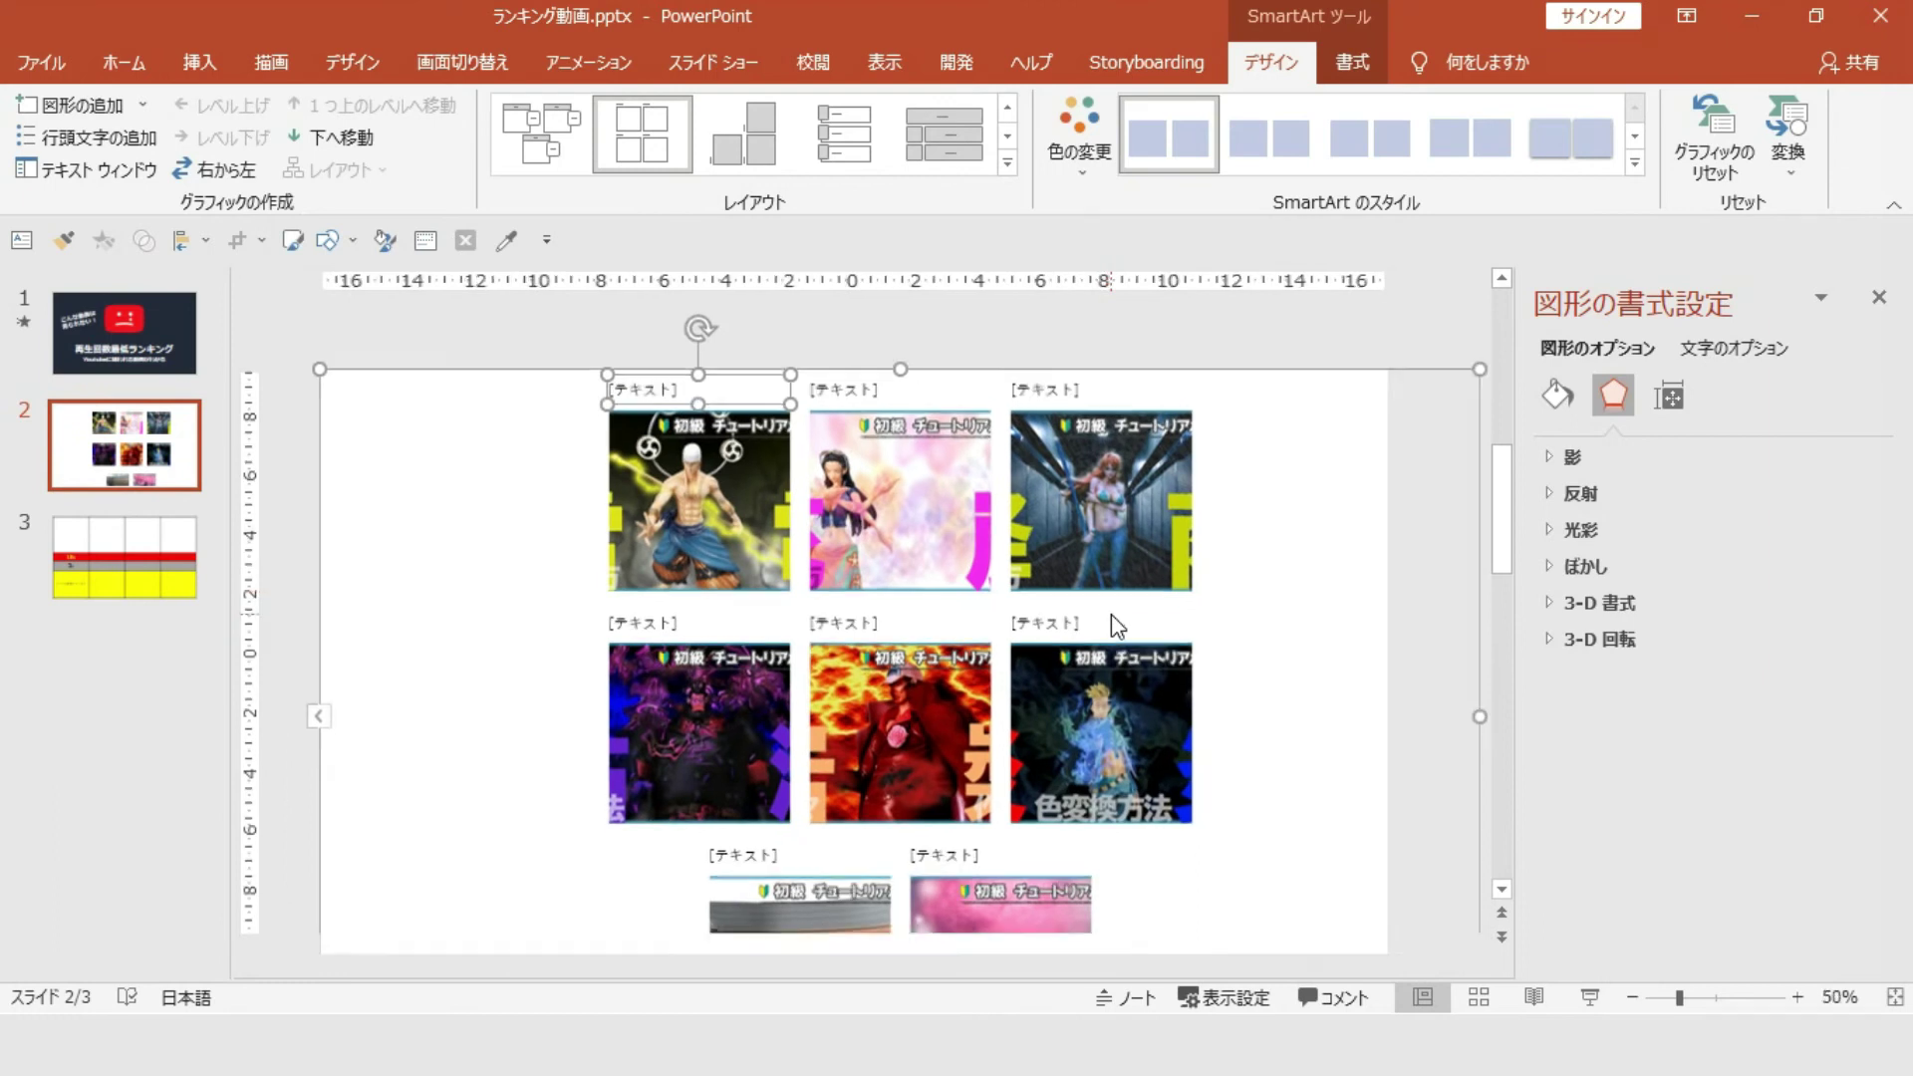
{"action": "left_click", "coordinate": [385, 585]}
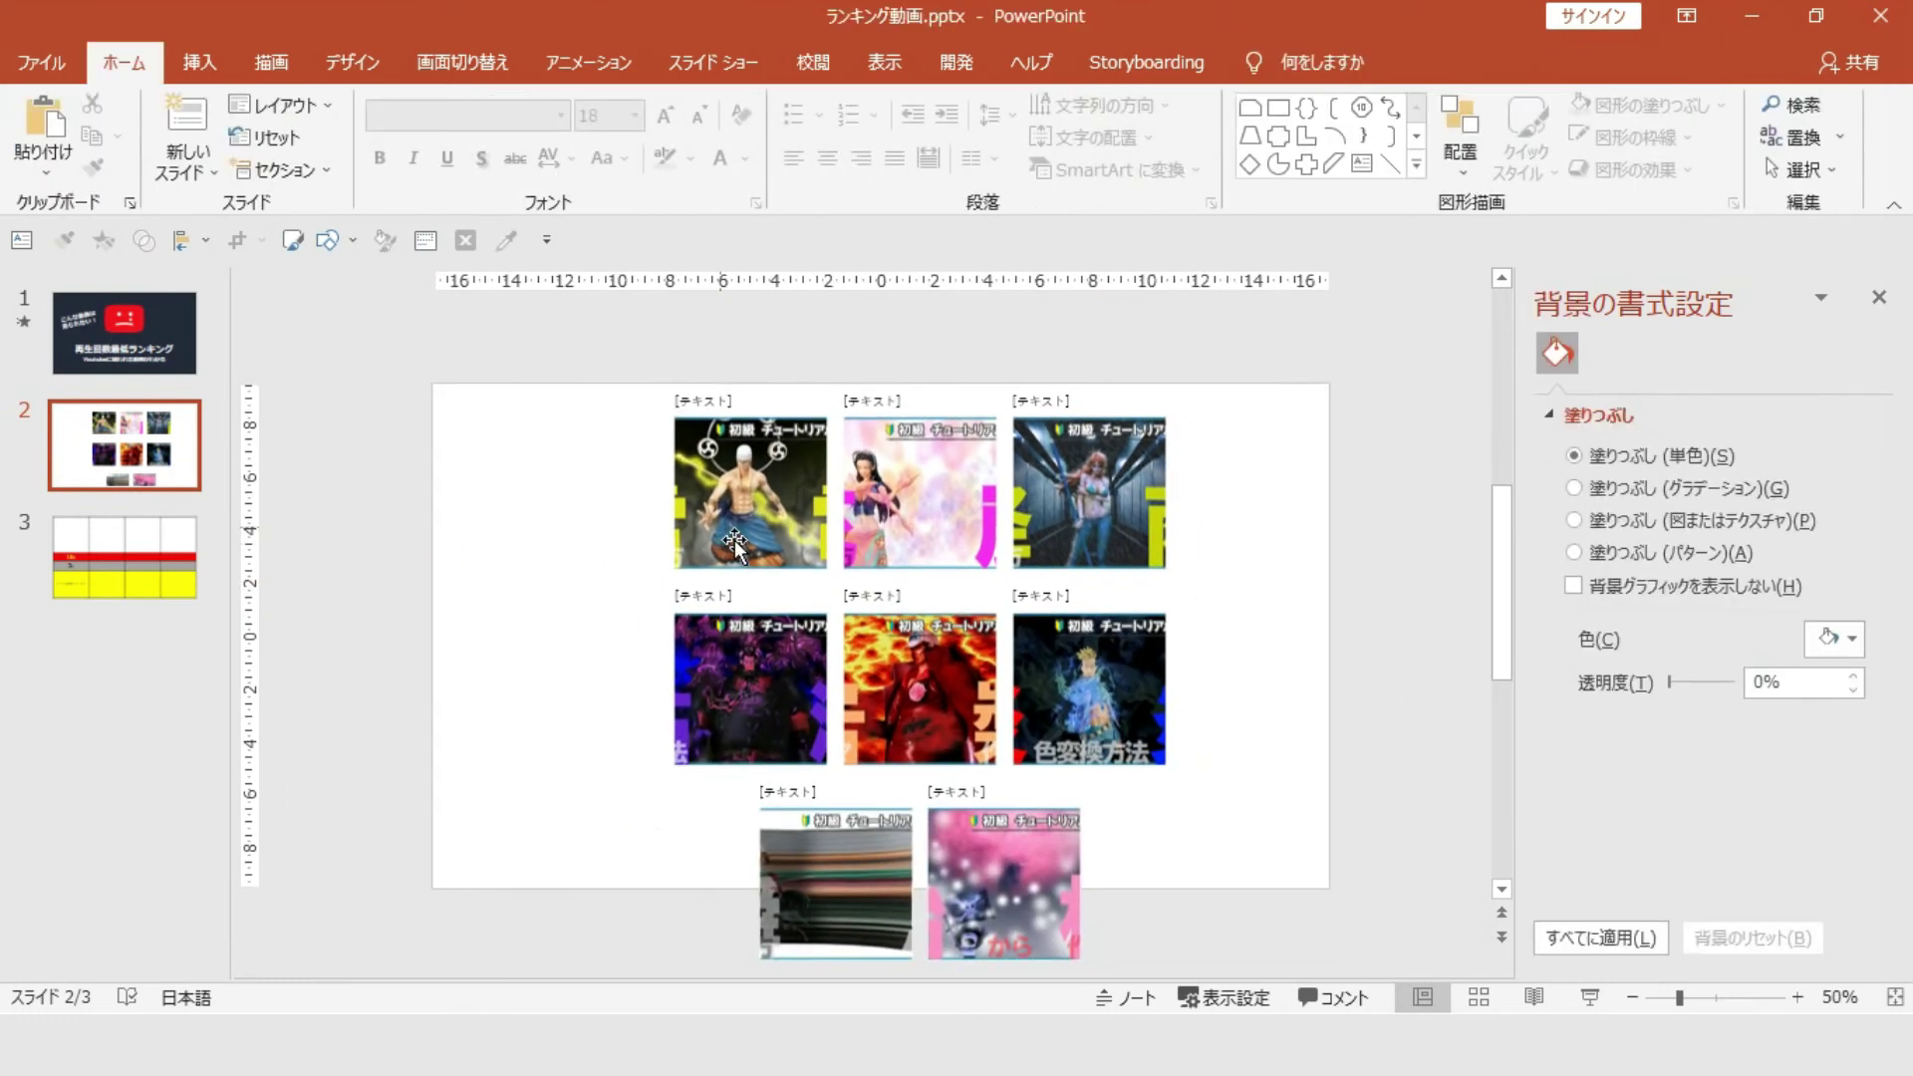
Step: Ungroup the picture grid twice into eight separate, caption-free thumbnails that each select alone
{"action": "left_click", "coordinate": [735, 541]}
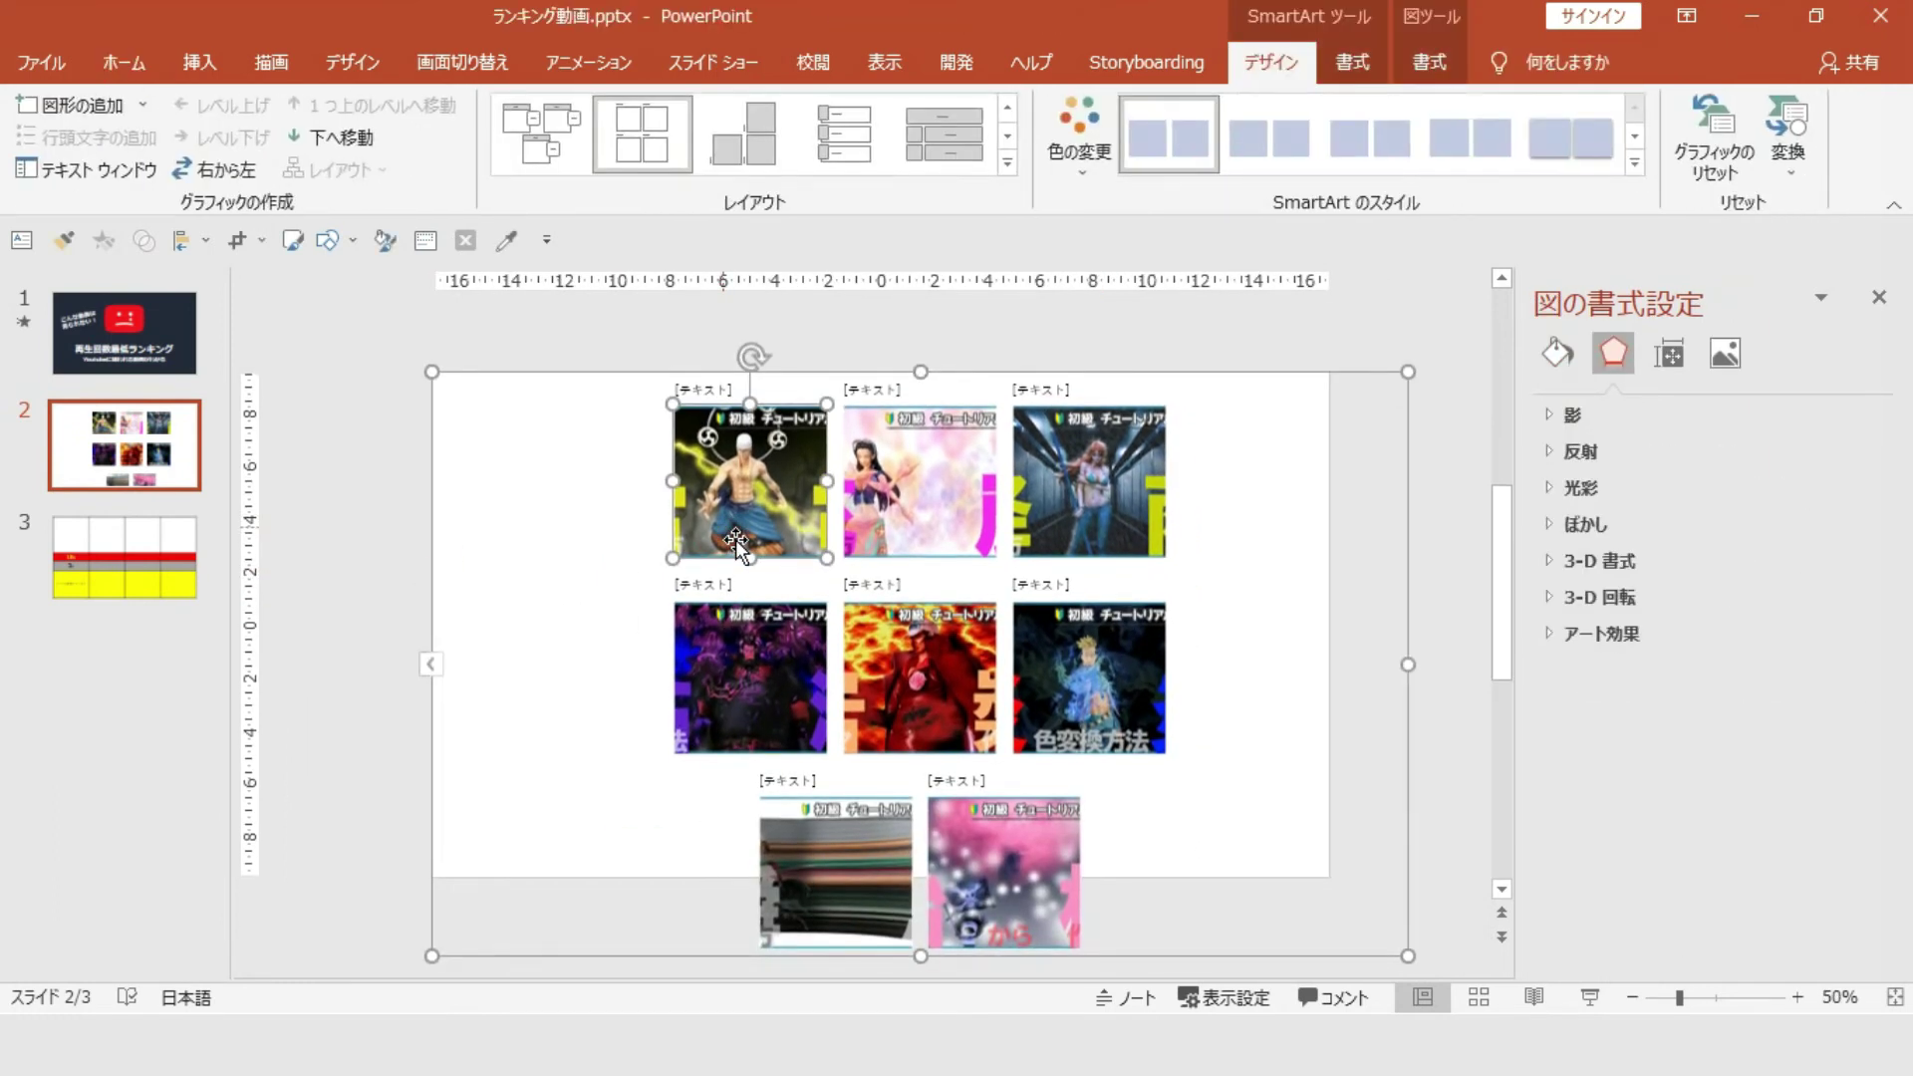
{"action": "right_click", "coordinate": [835, 590]}
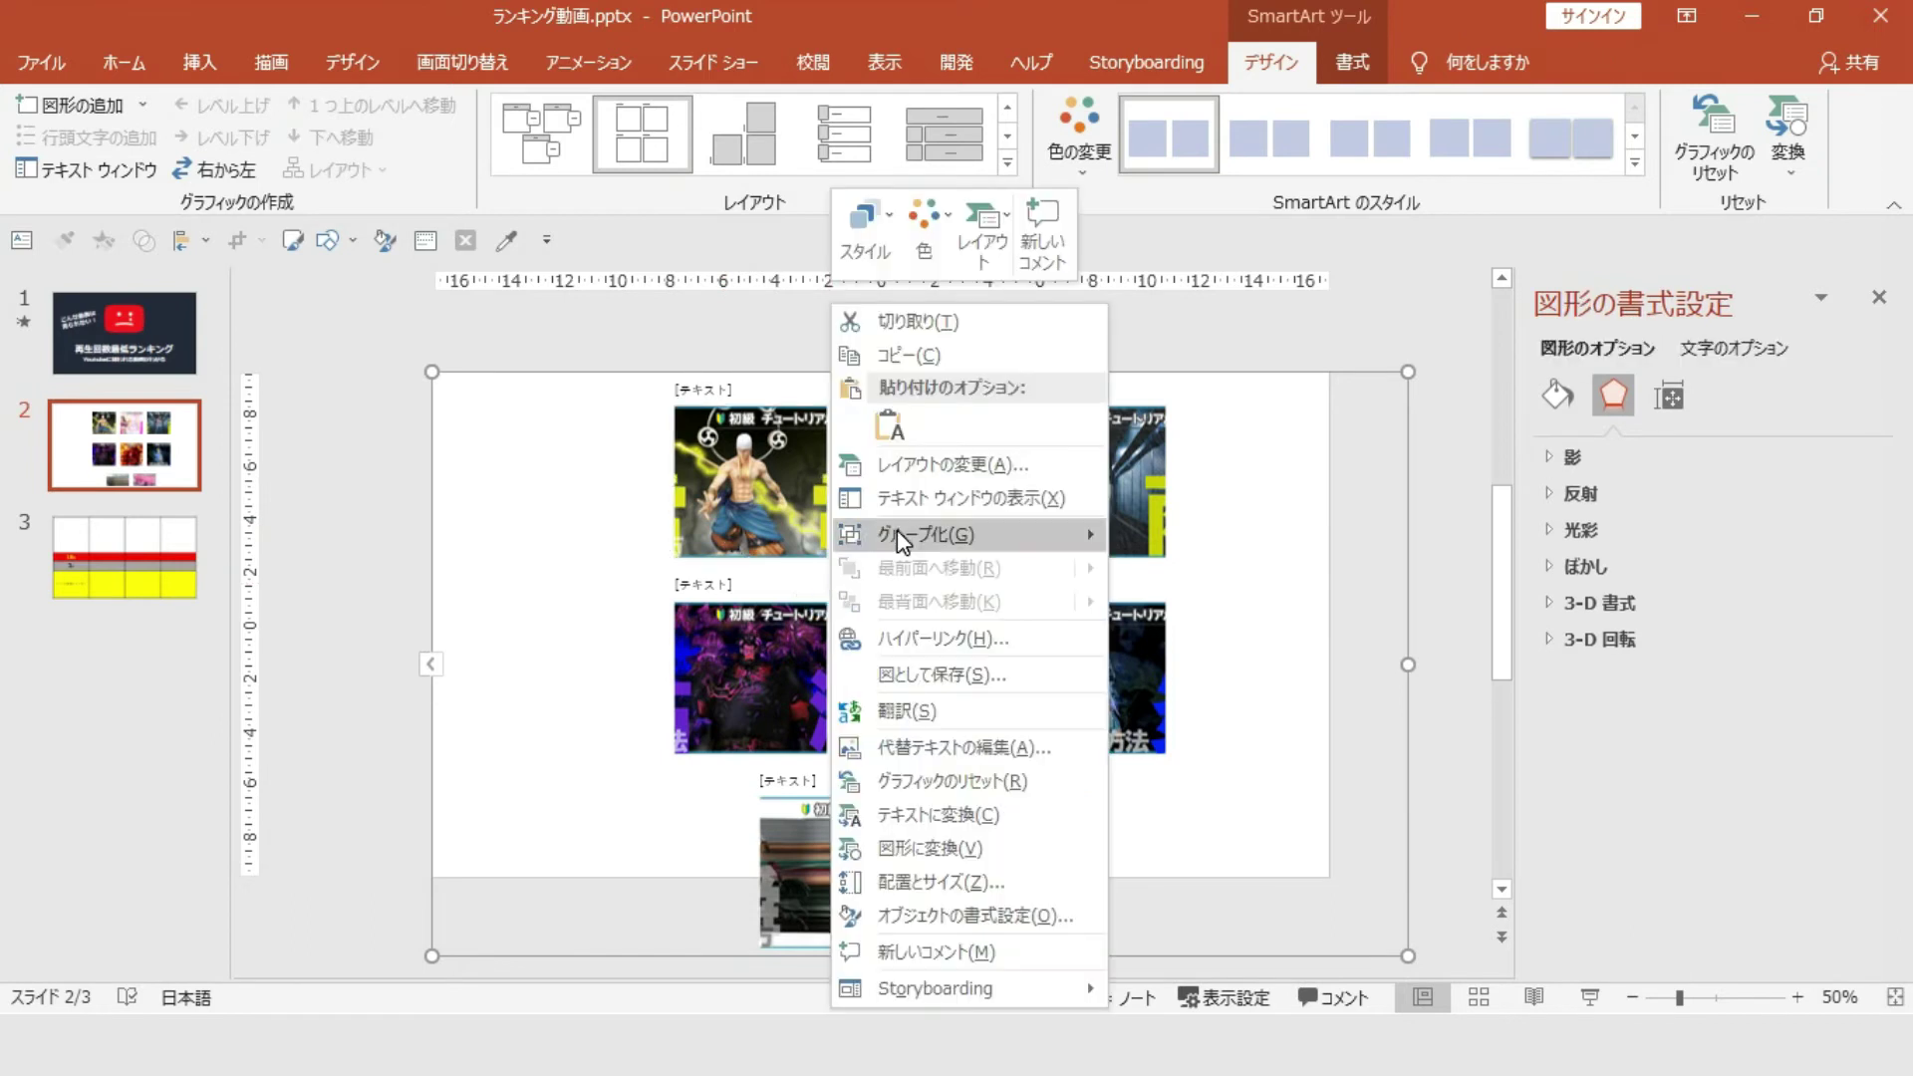
{"action": "mouse_move", "coordinate": [927, 534]}
{"action": "left_click", "coordinate": [1216, 602]}
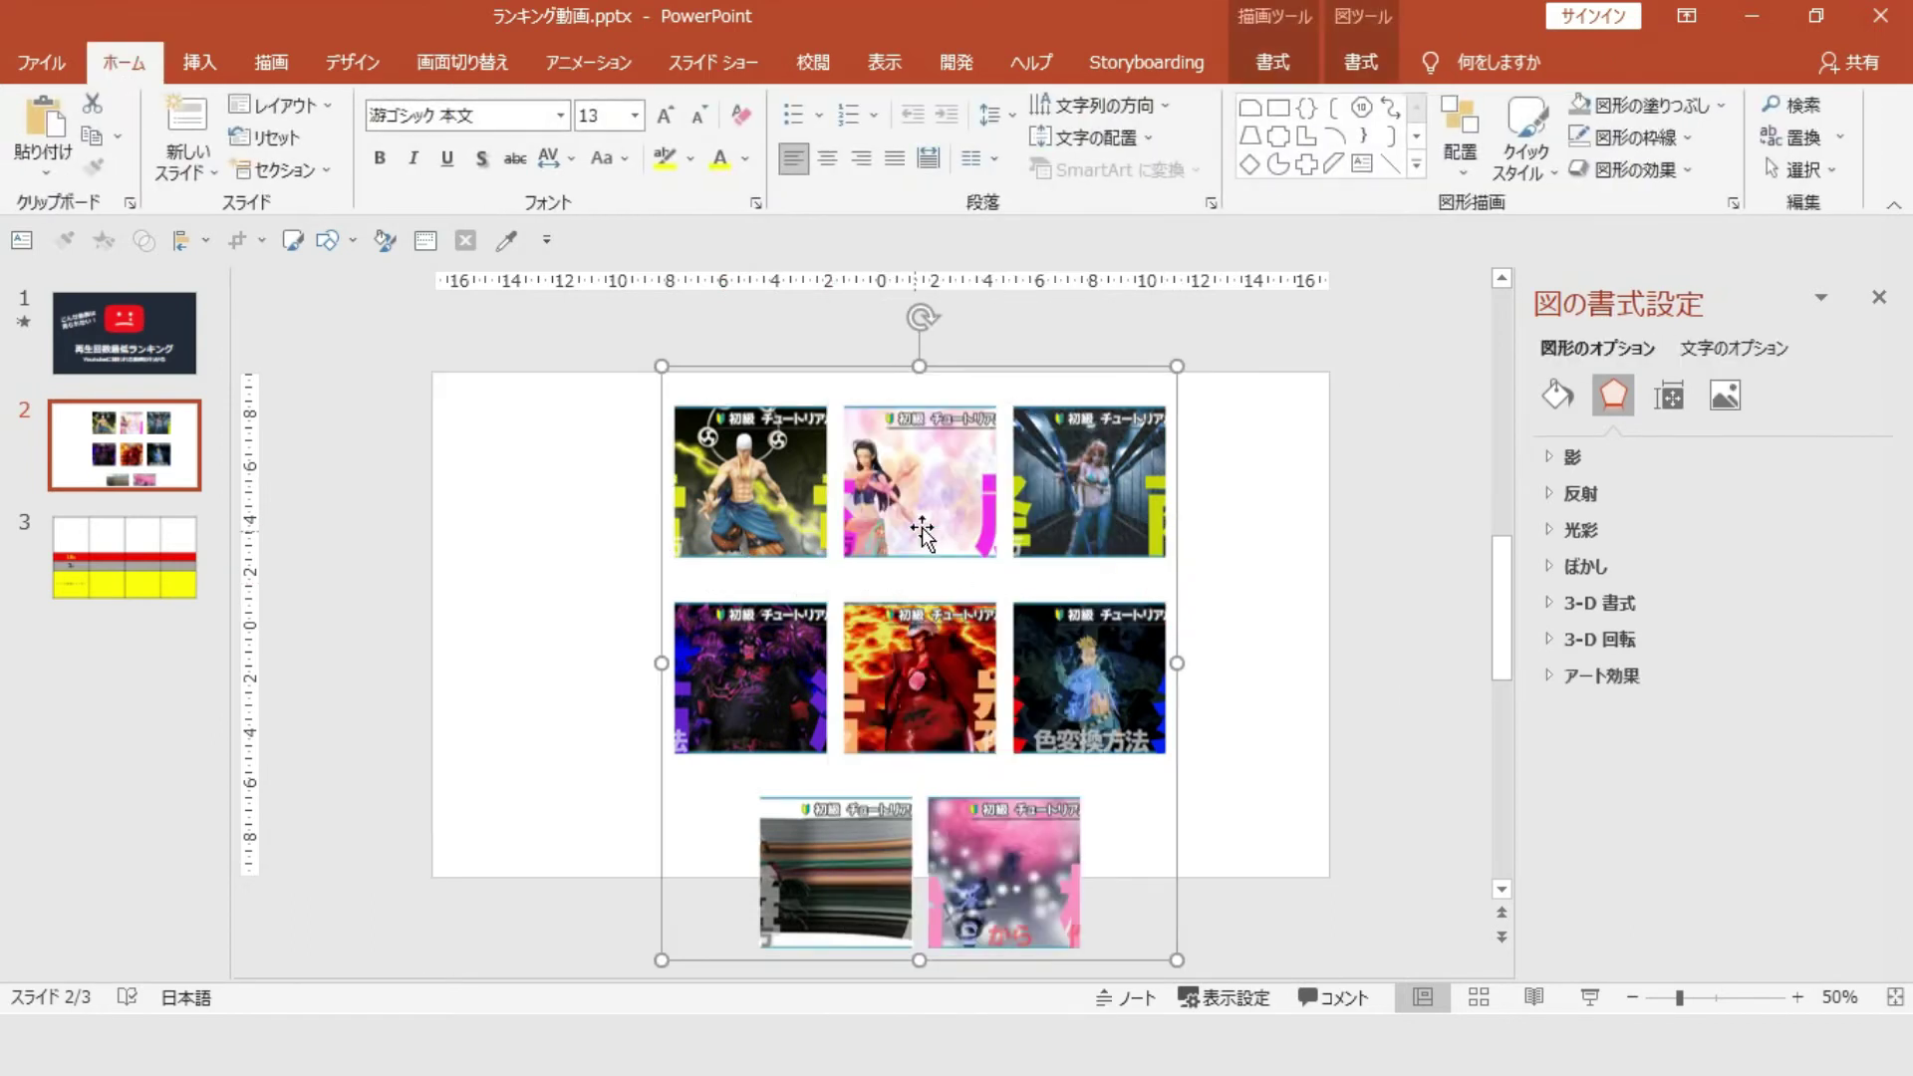
{"action": "right_click", "coordinate": [920, 472]}
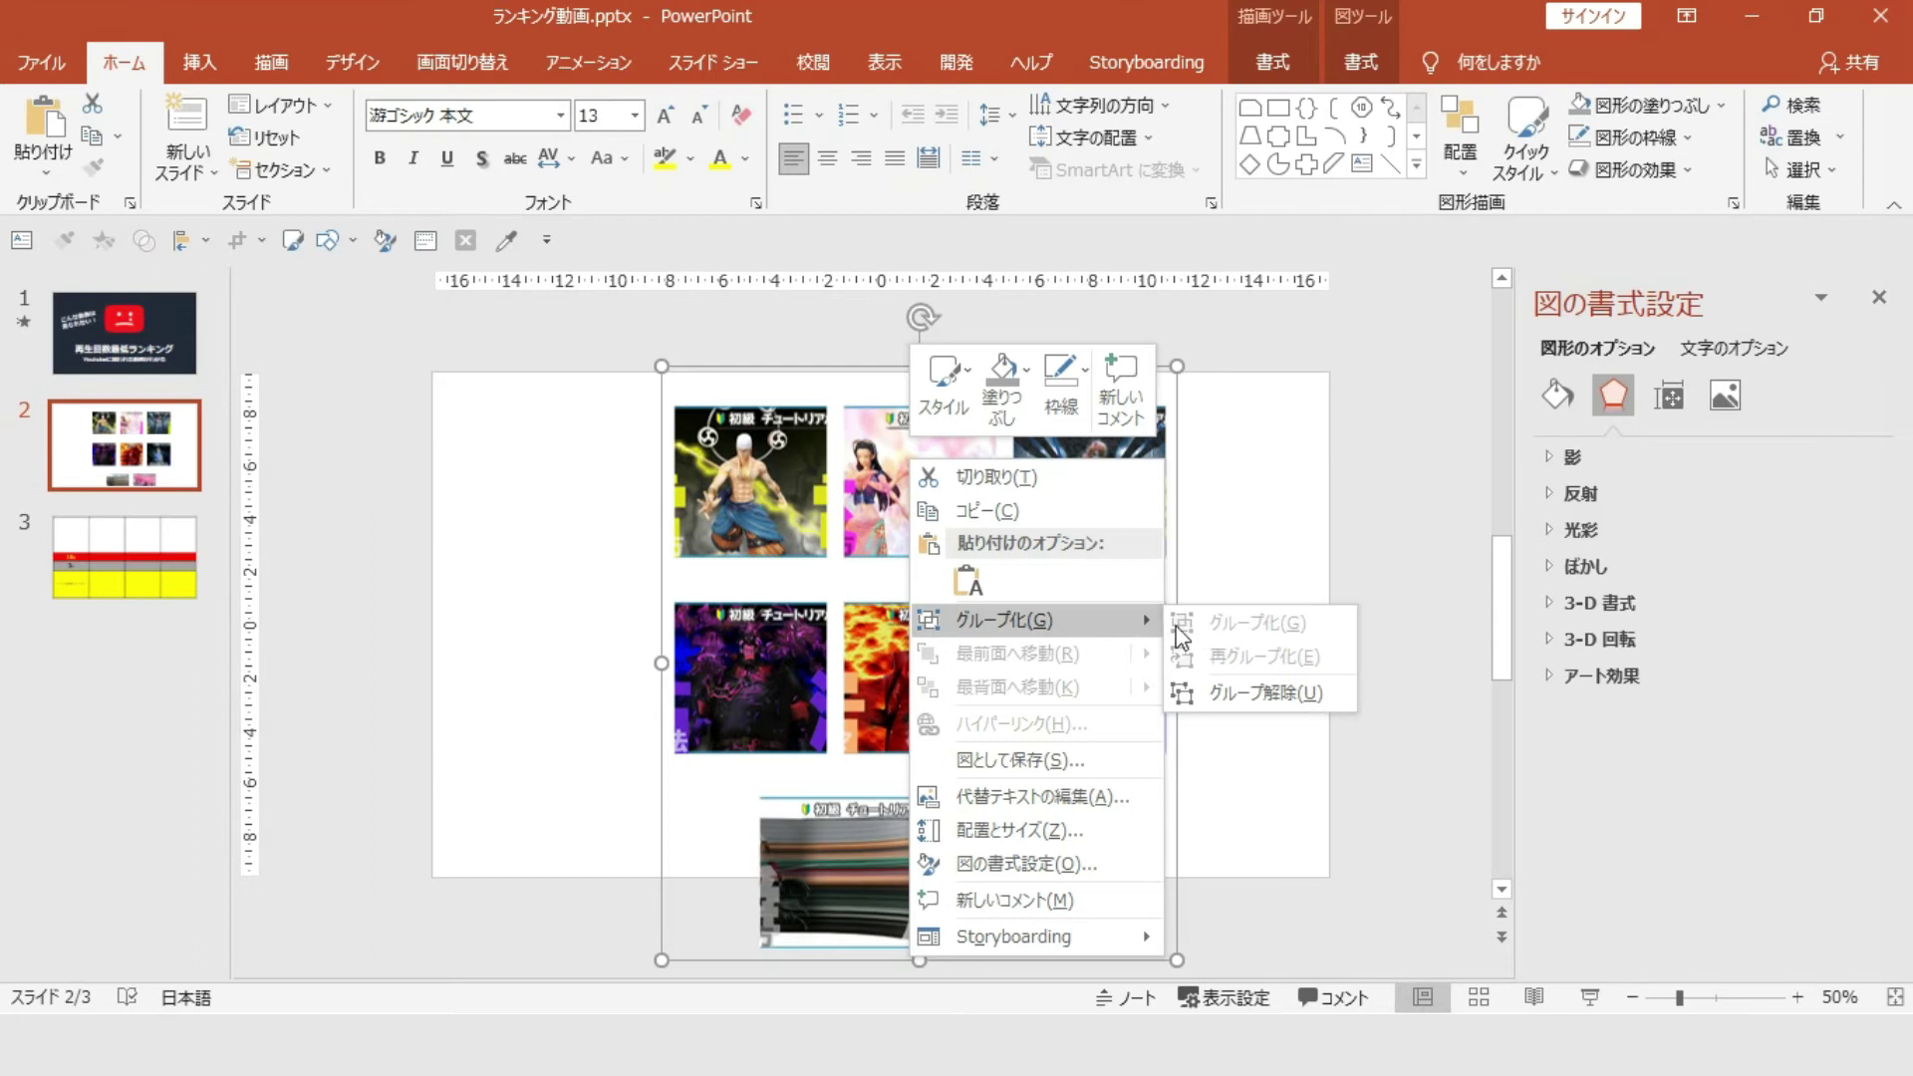
{"action": "left_click", "coordinate": [1224, 696]}
{"action": "left_click", "coordinate": [1303, 705]}
{"action": "left_click", "coordinate": [811, 448]}
{"action": "left_click", "coordinate": [970, 499]}
{"action": "left_click", "coordinate": [1075, 474]}
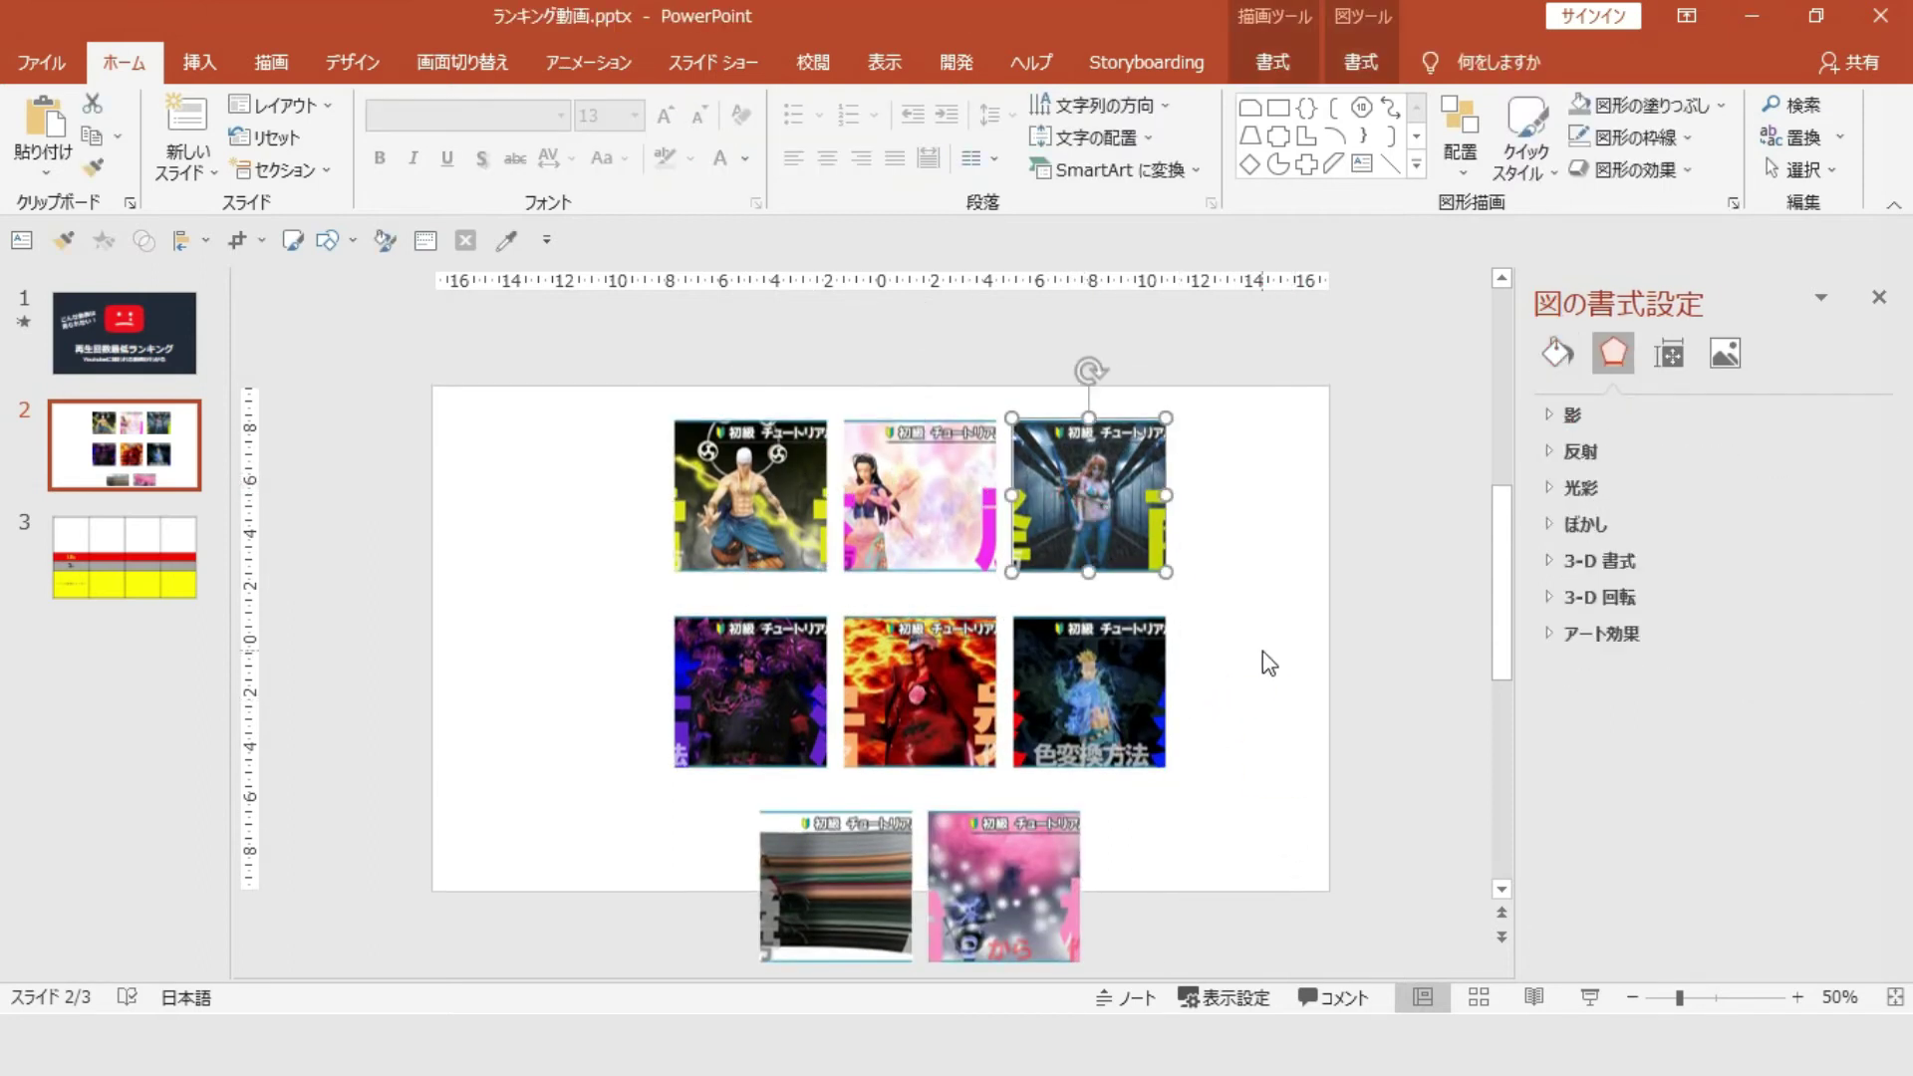
Step: Recrop the top-middle picture, shifting its image sideways within the crop frame
{"action": "left_click", "coordinate": [1174, 613]}
{"action": "left_click", "coordinate": [973, 503]}
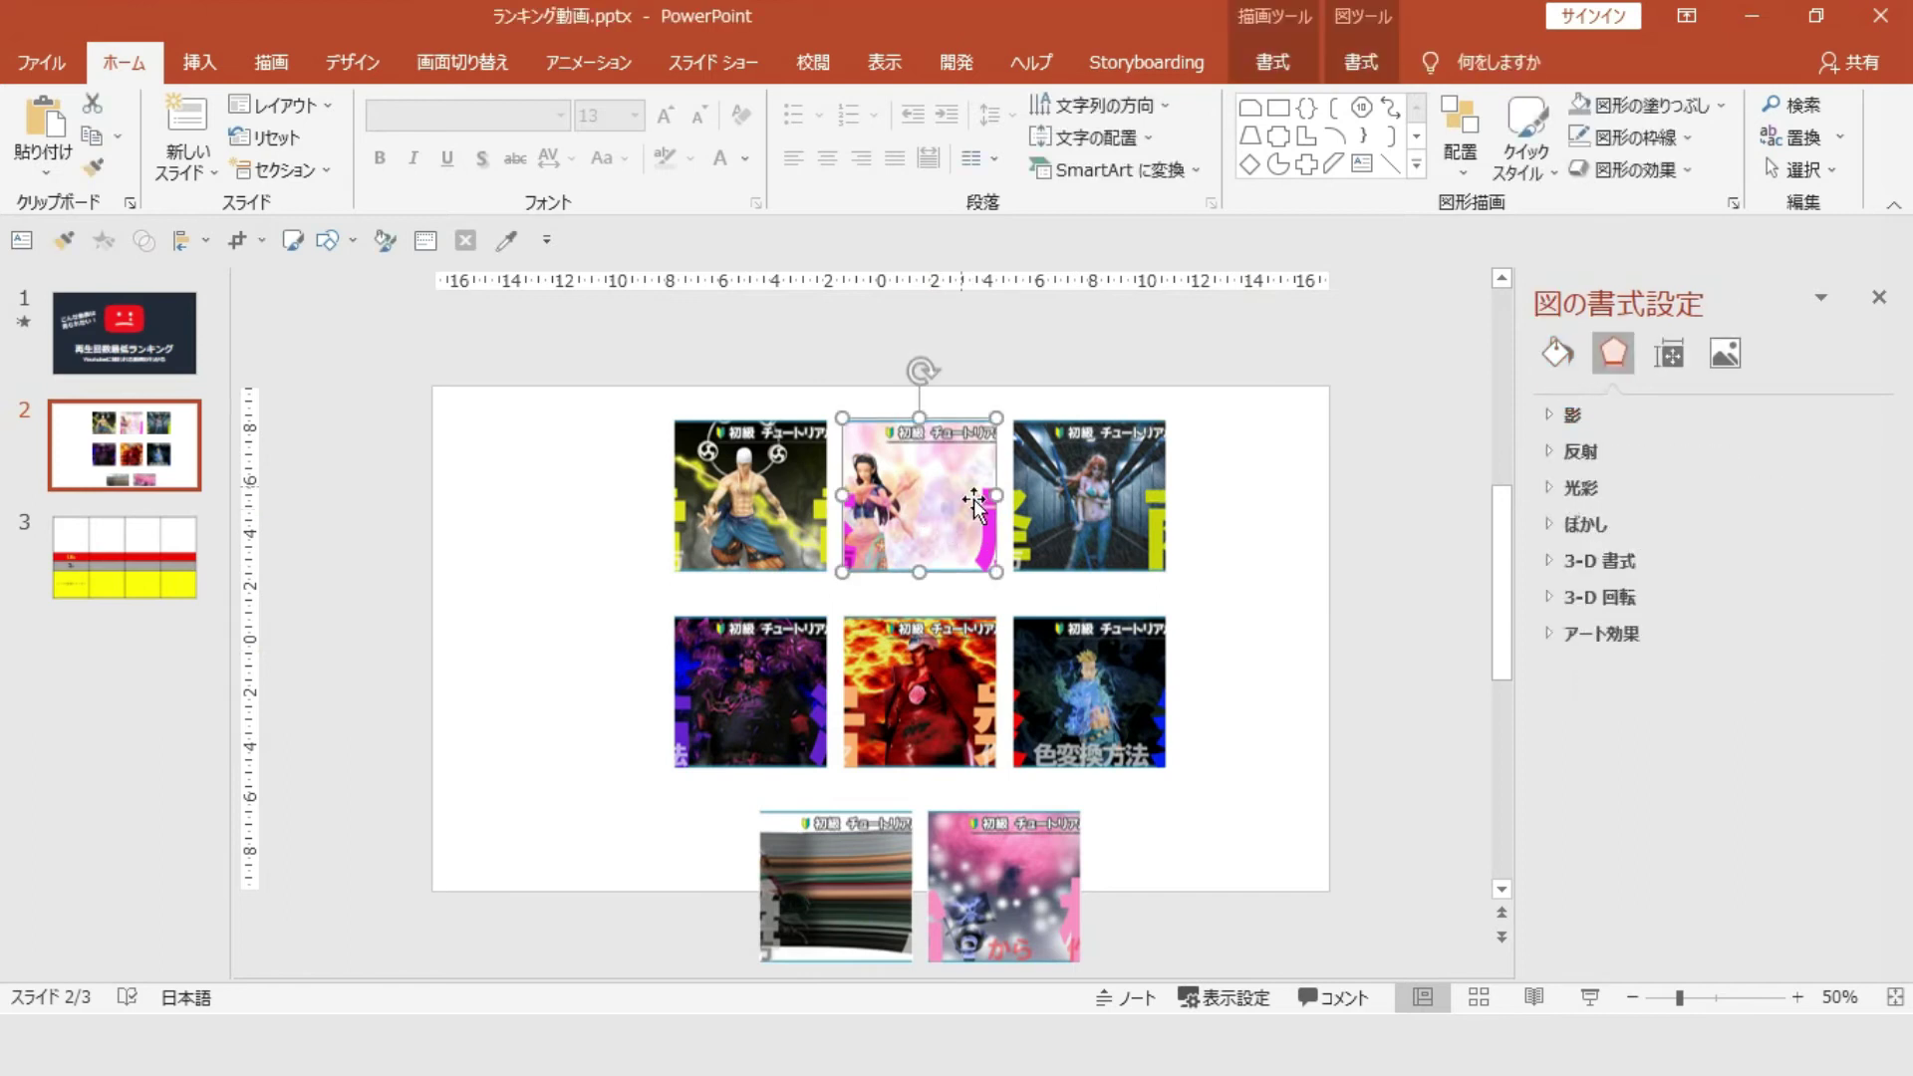
{"action": "left_click", "coordinate": [1361, 68]}
{"action": "left_click", "coordinate": [1649, 160]}
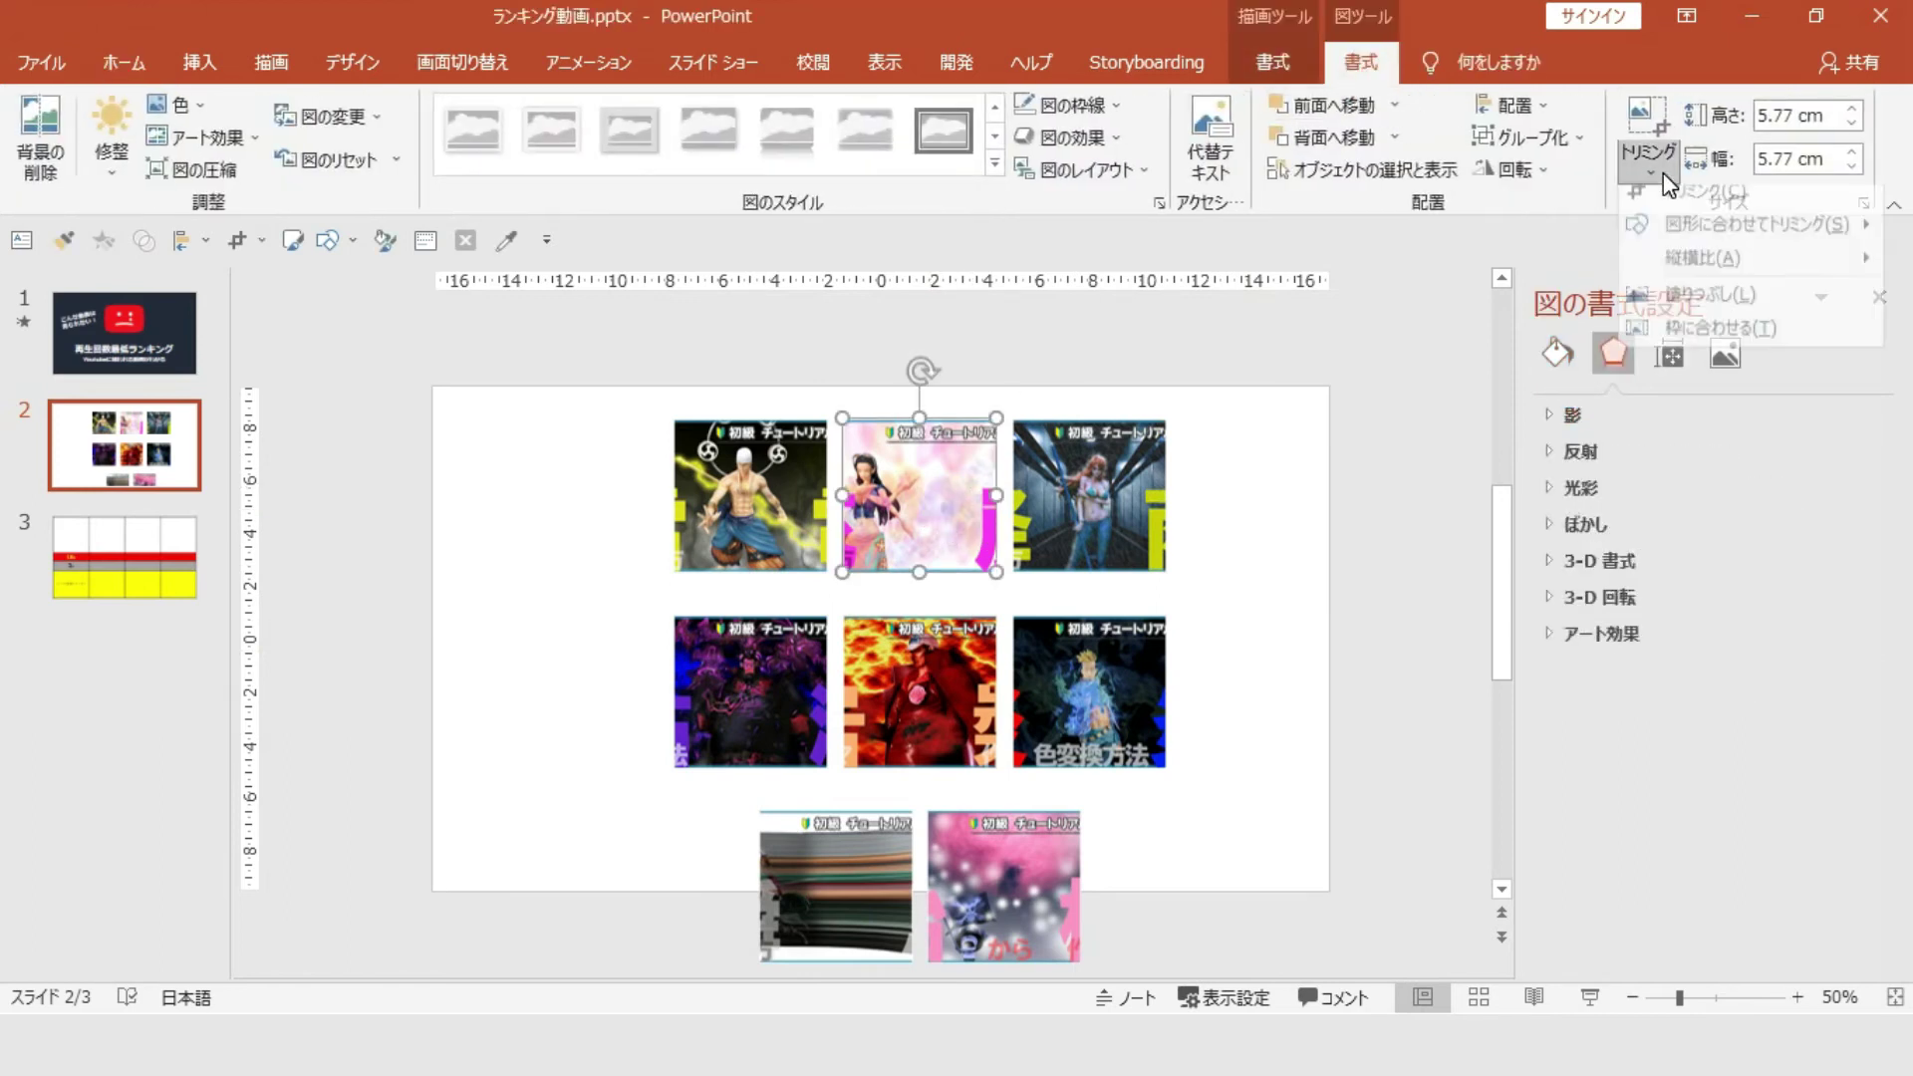
{"action": "left_click", "coordinate": [1691, 203]}
{"action": "left_click_drag", "start_coordinate": [937, 536], "coordinate": [975, 539]}
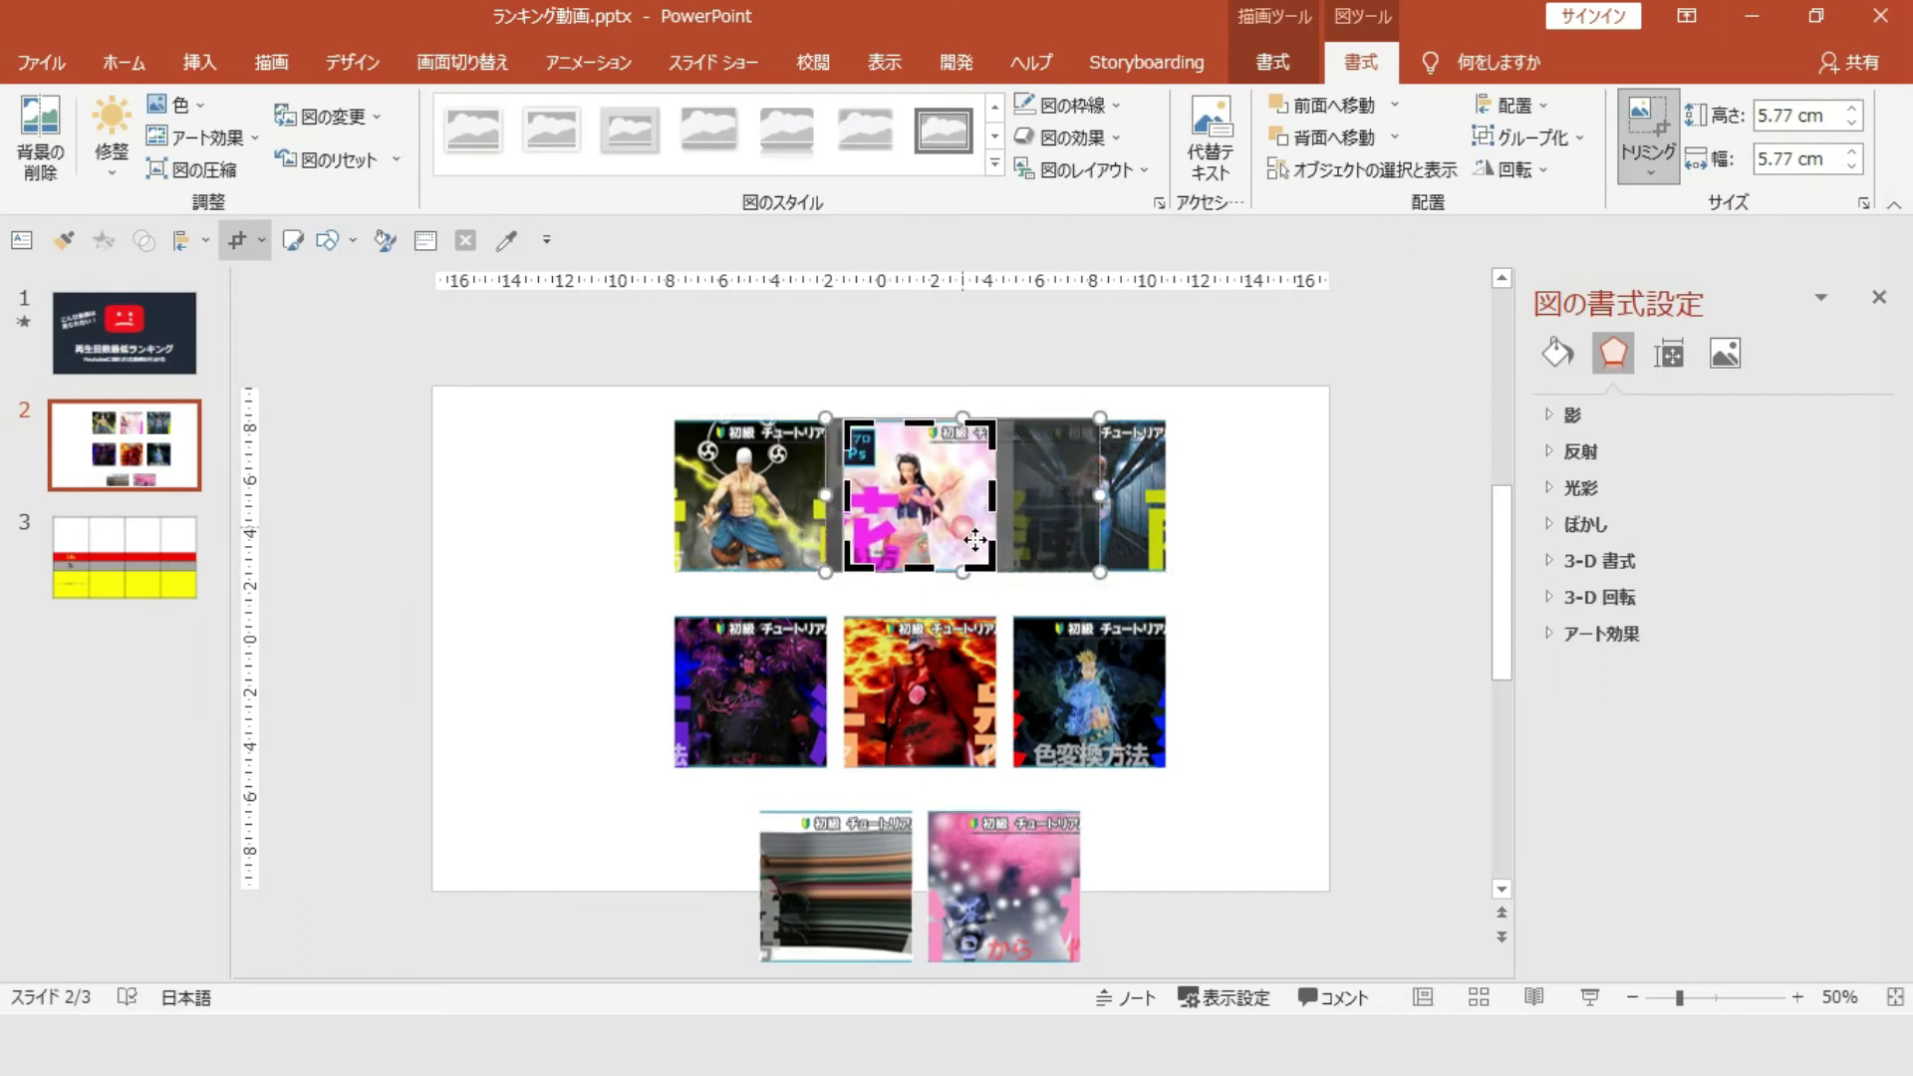
{"action": "left_click", "coordinate": [1298, 634]}
Step: Recrop the bottom-left picture, shifting its image within its square crop frame
{"action": "left_click", "coordinate": [877, 897]}
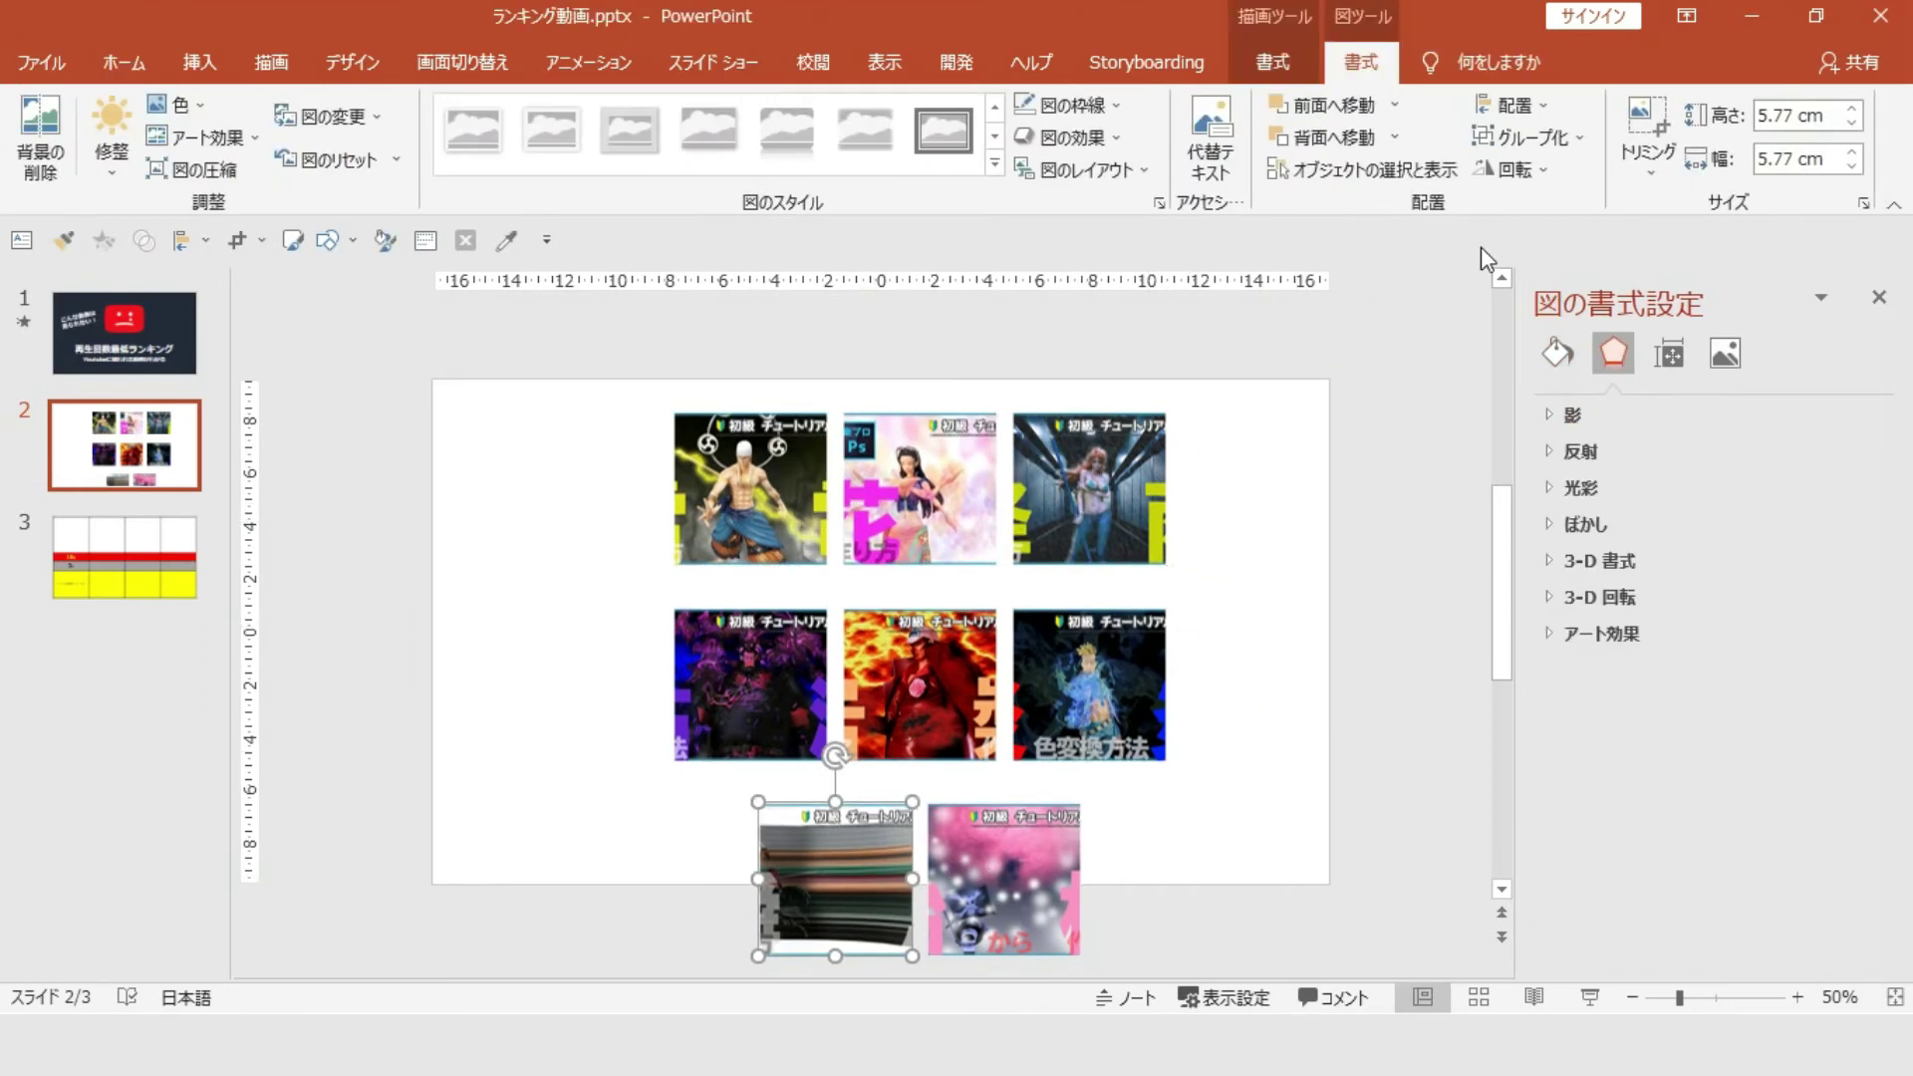
{"action": "left_click", "coordinate": [1636, 182]}
{"action": "left_click", "coordinate": [1654, 203]}
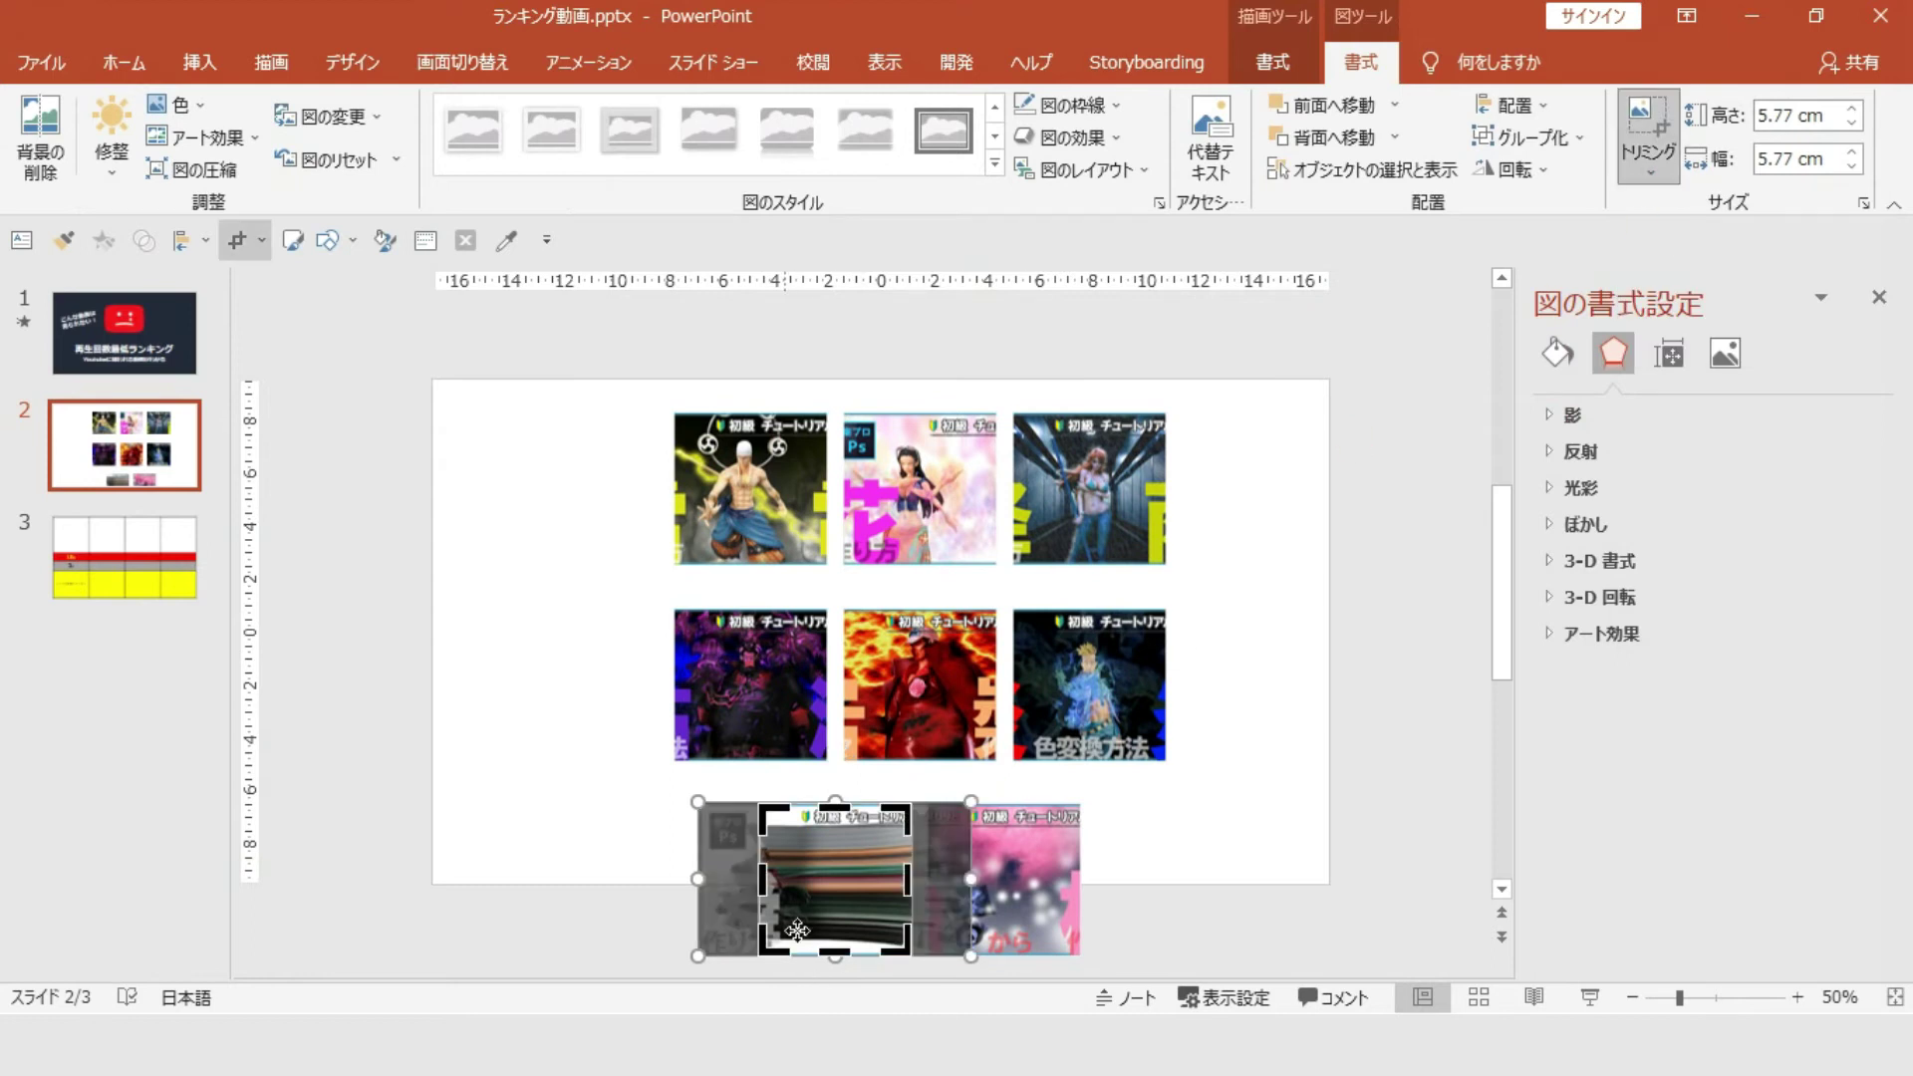
{"action": "left_click_drag", "start_coordinate": [797, 930], "coordinate": [850, 918]}
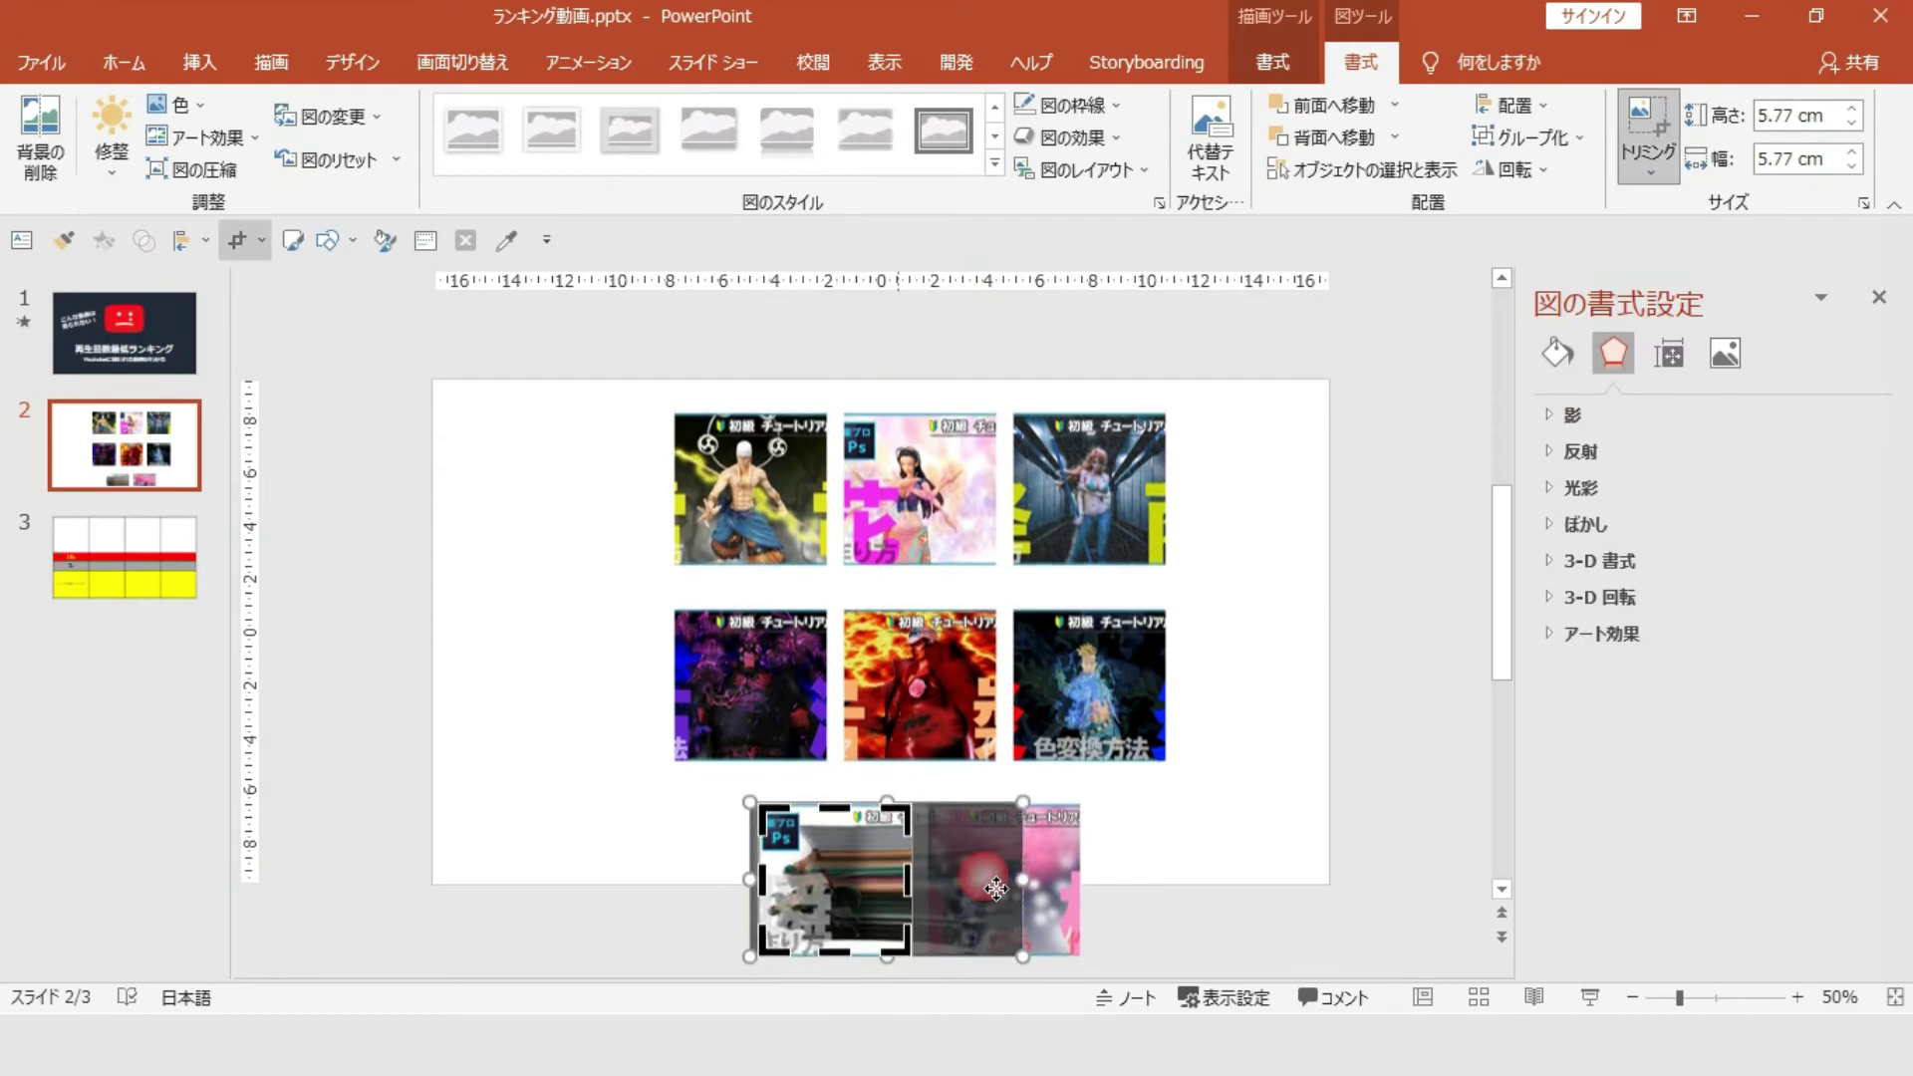
{"action": "left_click", "coordinate": [1300, 843]}
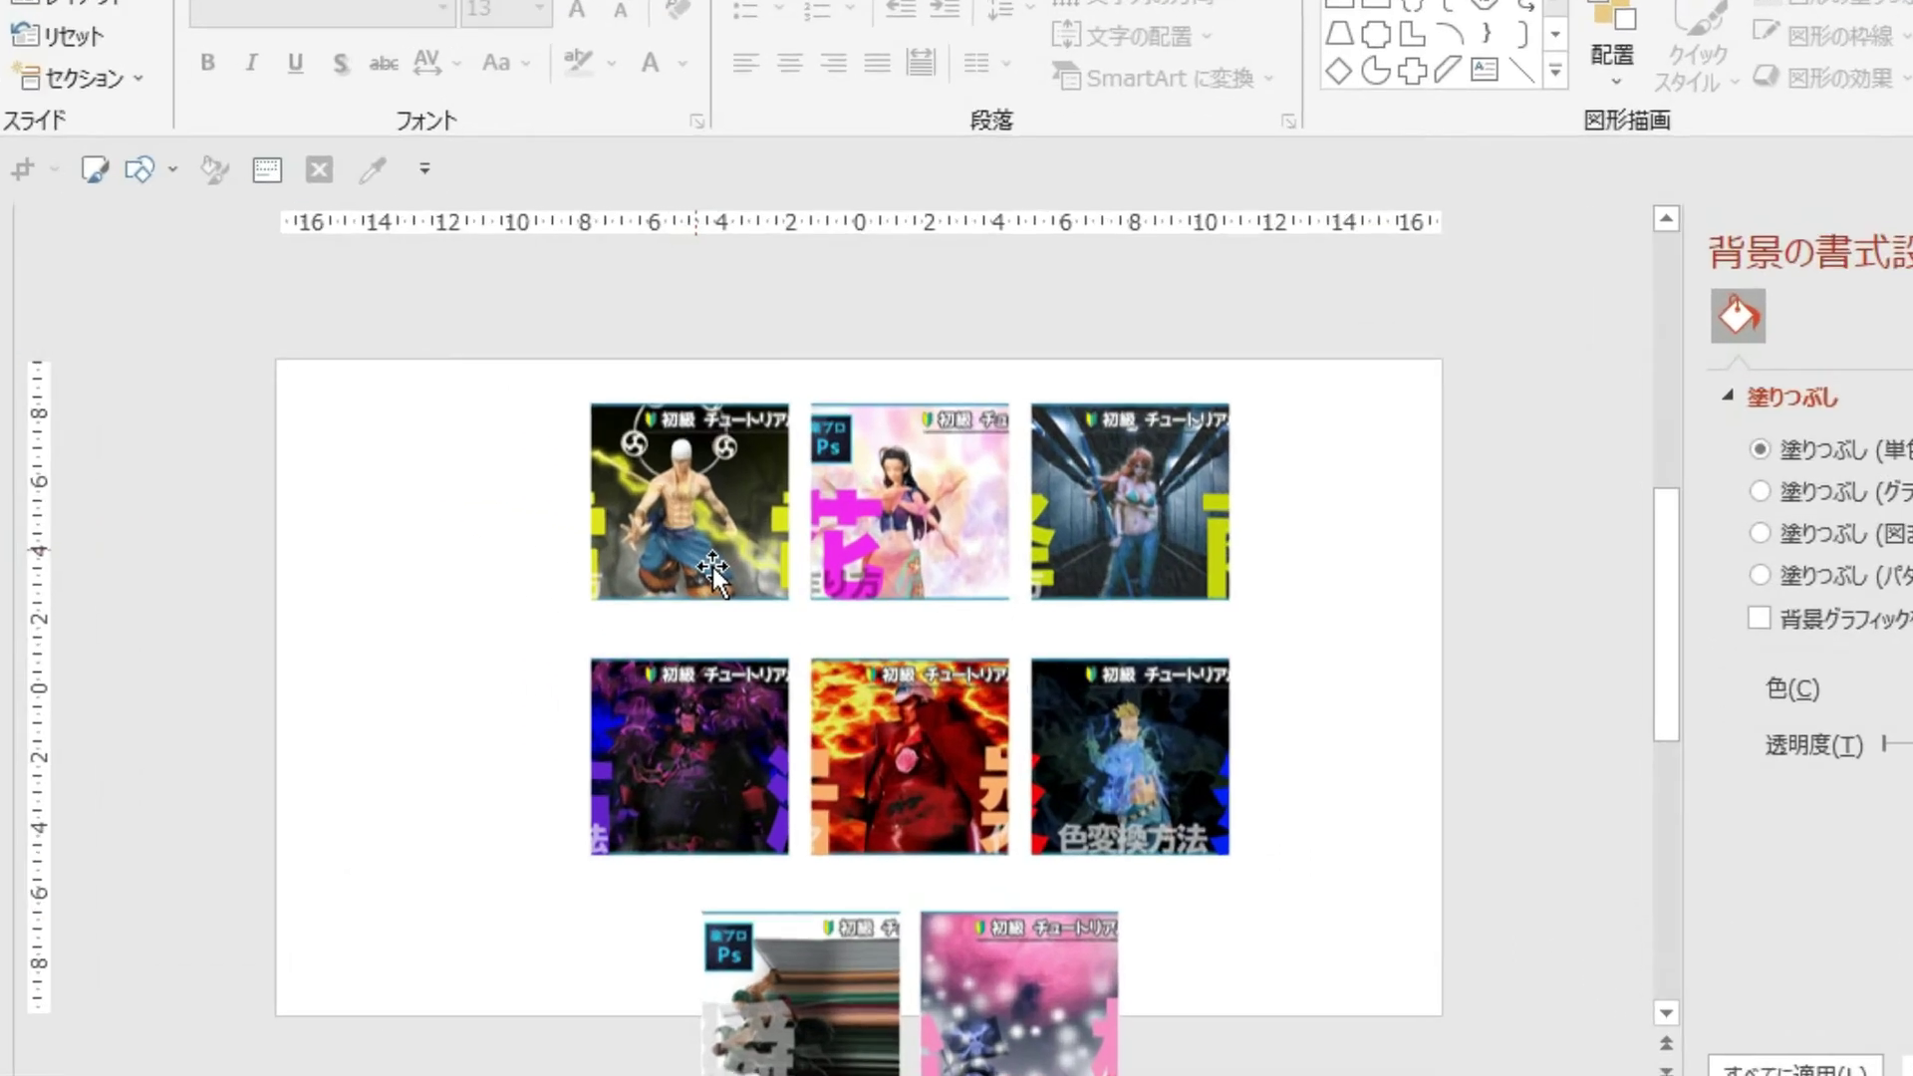
Step: Save the top-left and second thumbnails as picture files, starting with 図13.png
{"action": "left_click", "coordinate": [767, 548]}
{"action": "right_click", "coordinate": [758, 556]}
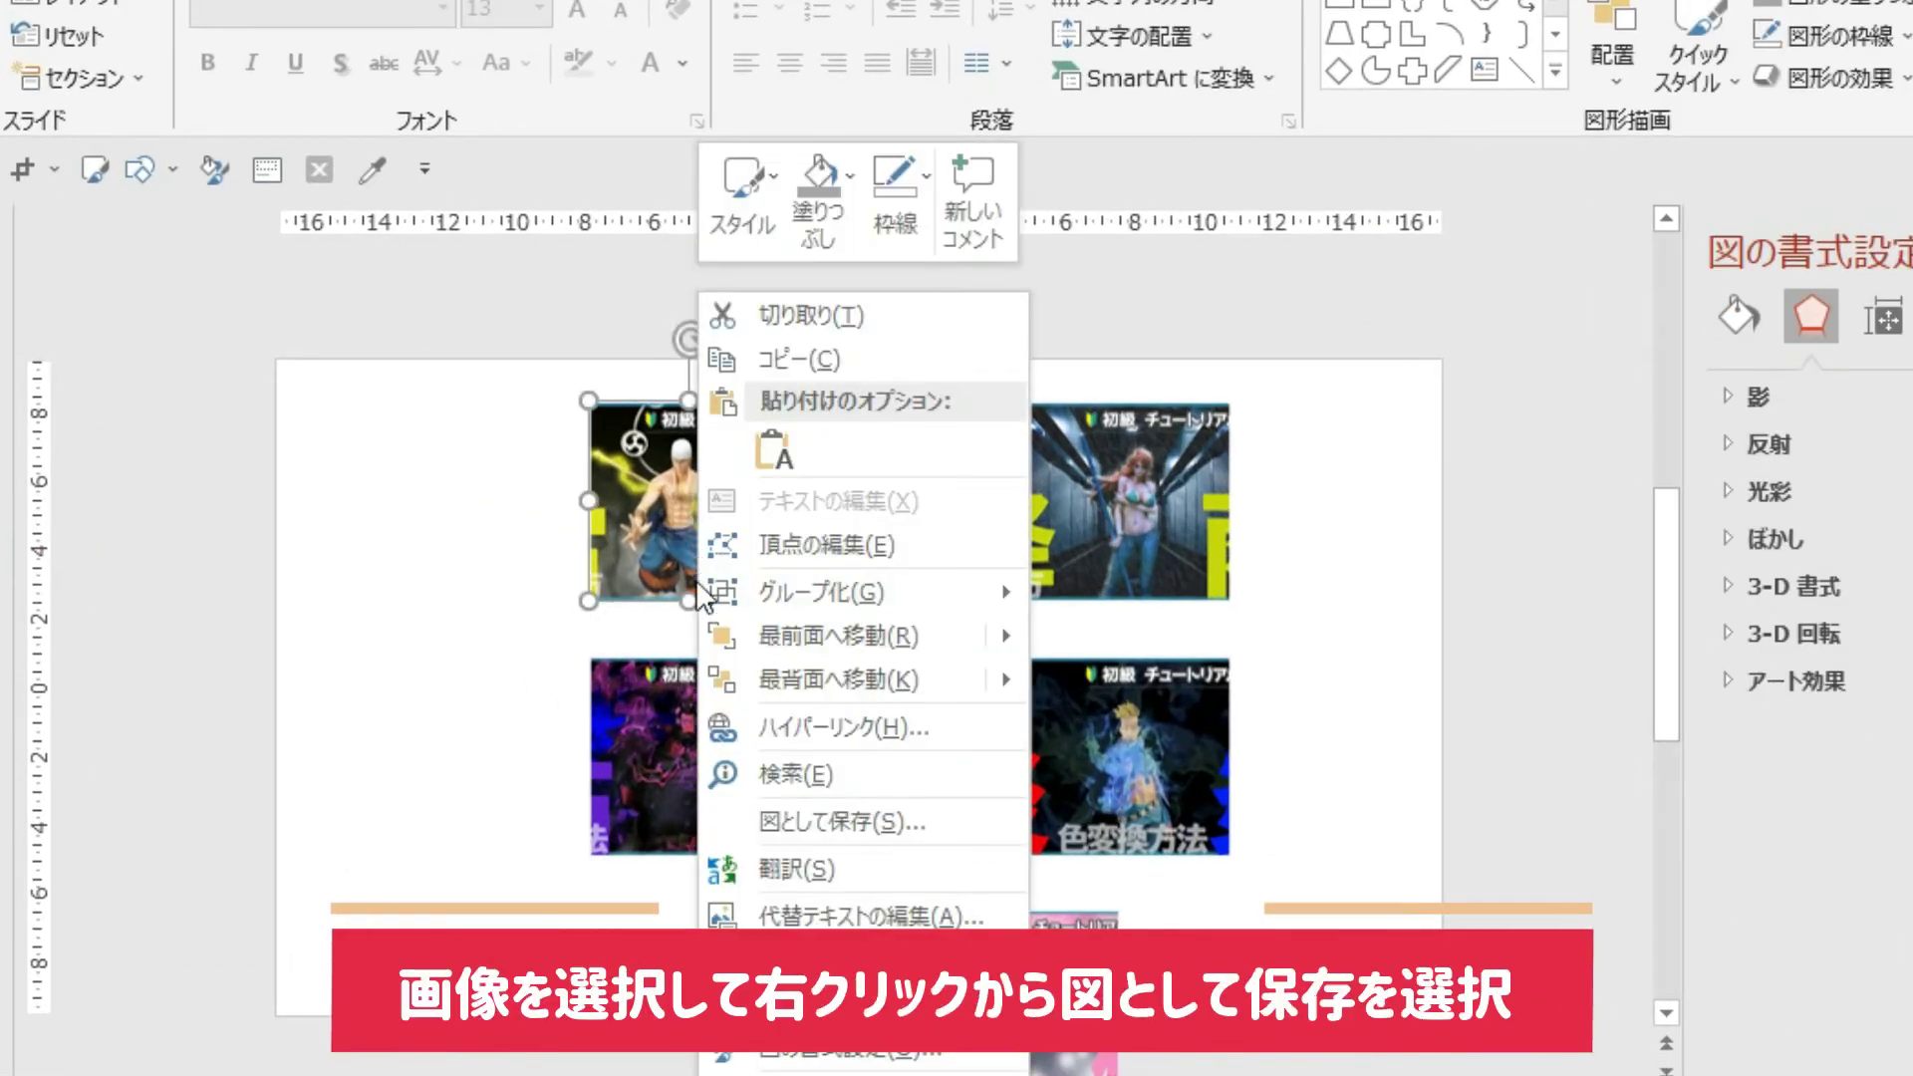
{"action": "left_click", "coordinate": [794, 823]}
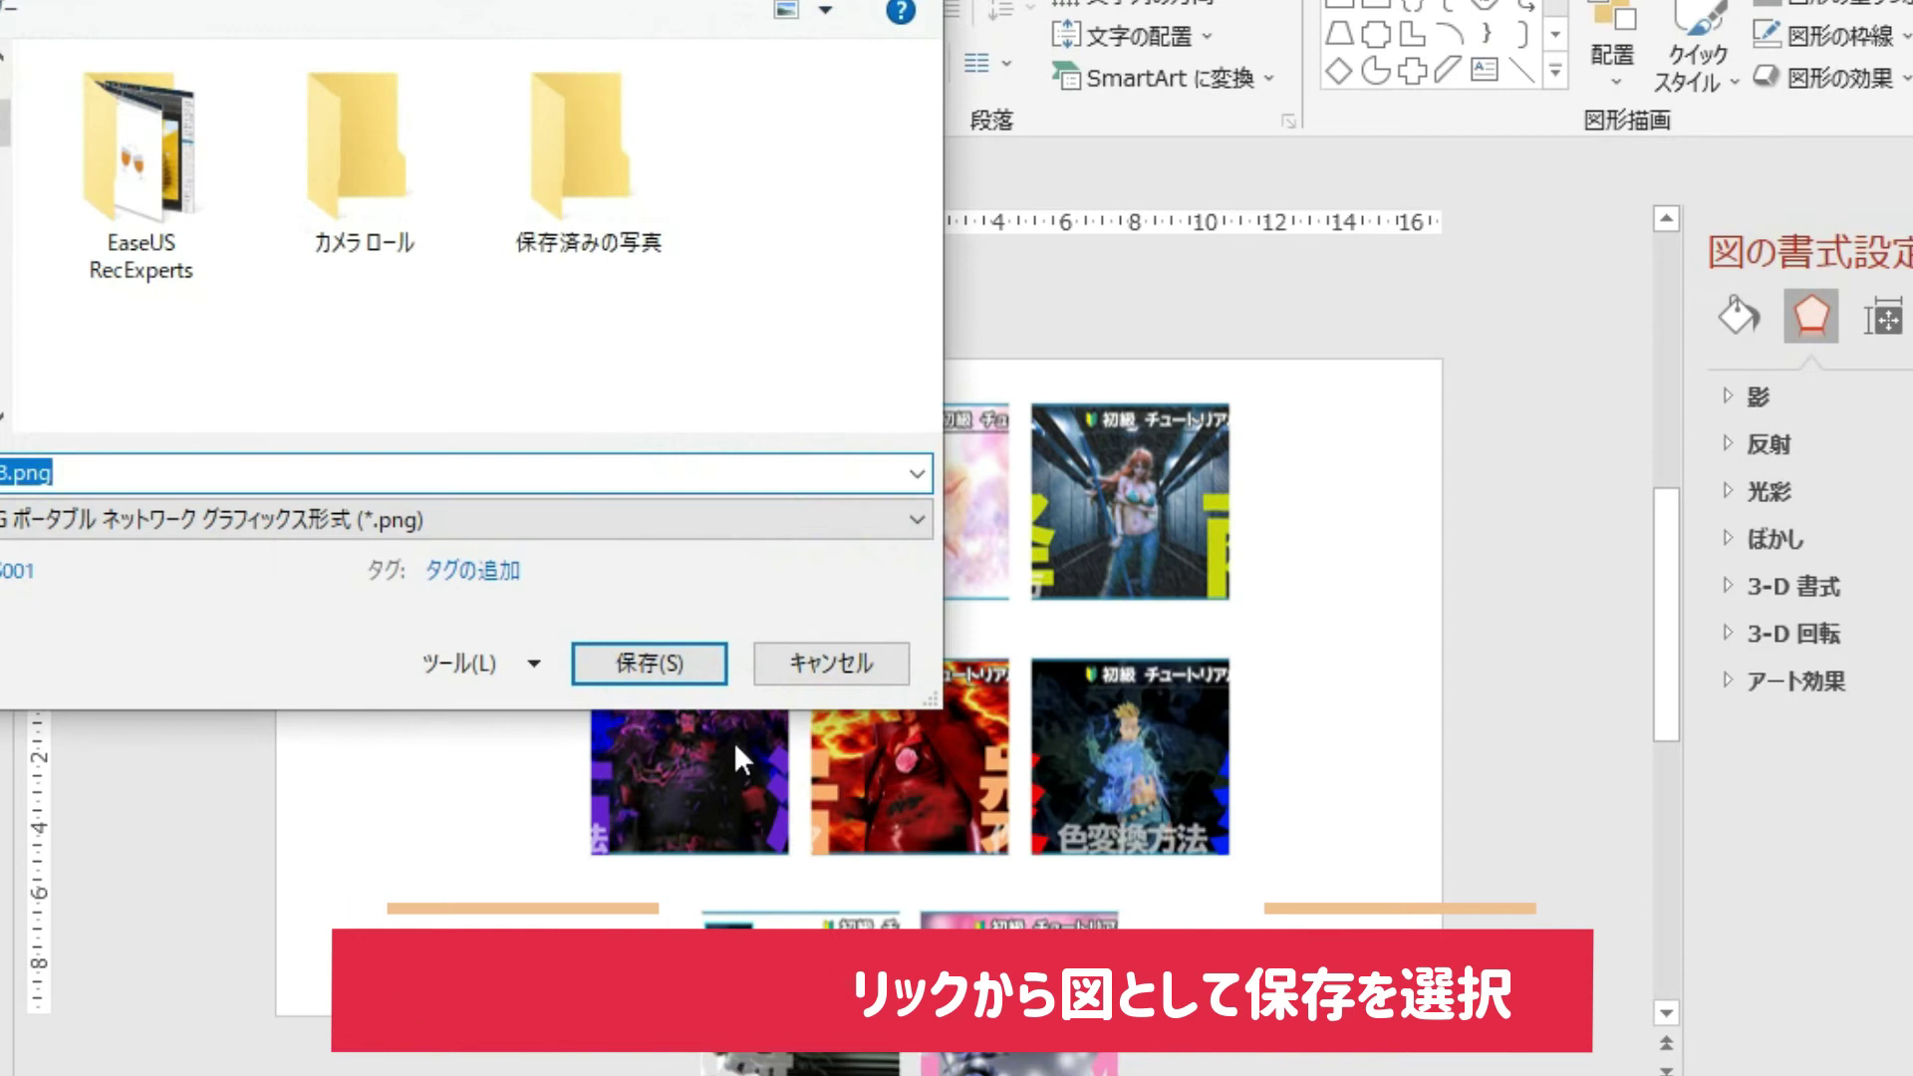
{"action": "left_click", "coordinate": [674, 666]}
{"action": "right_click", "coordinate": [931, 548]}
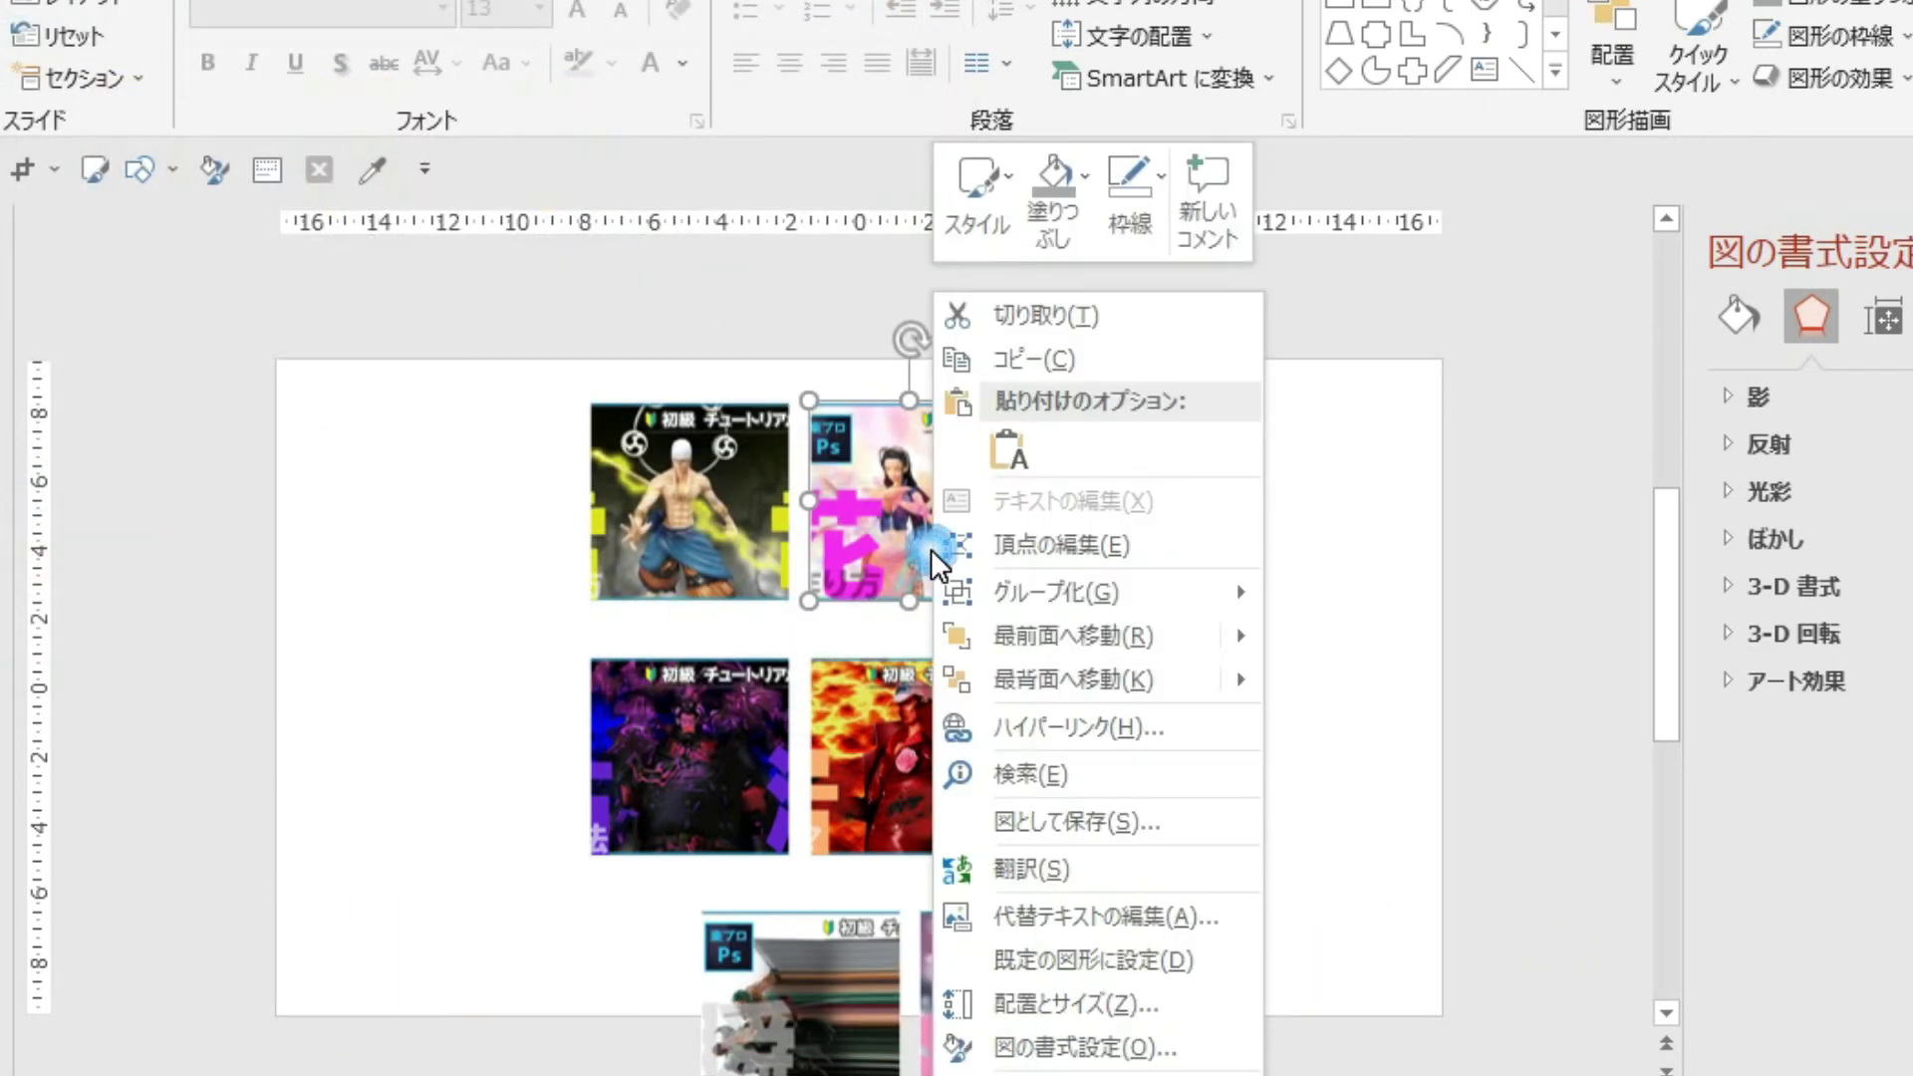
{"action": "left_click", "coordinate": [1050, 825]}
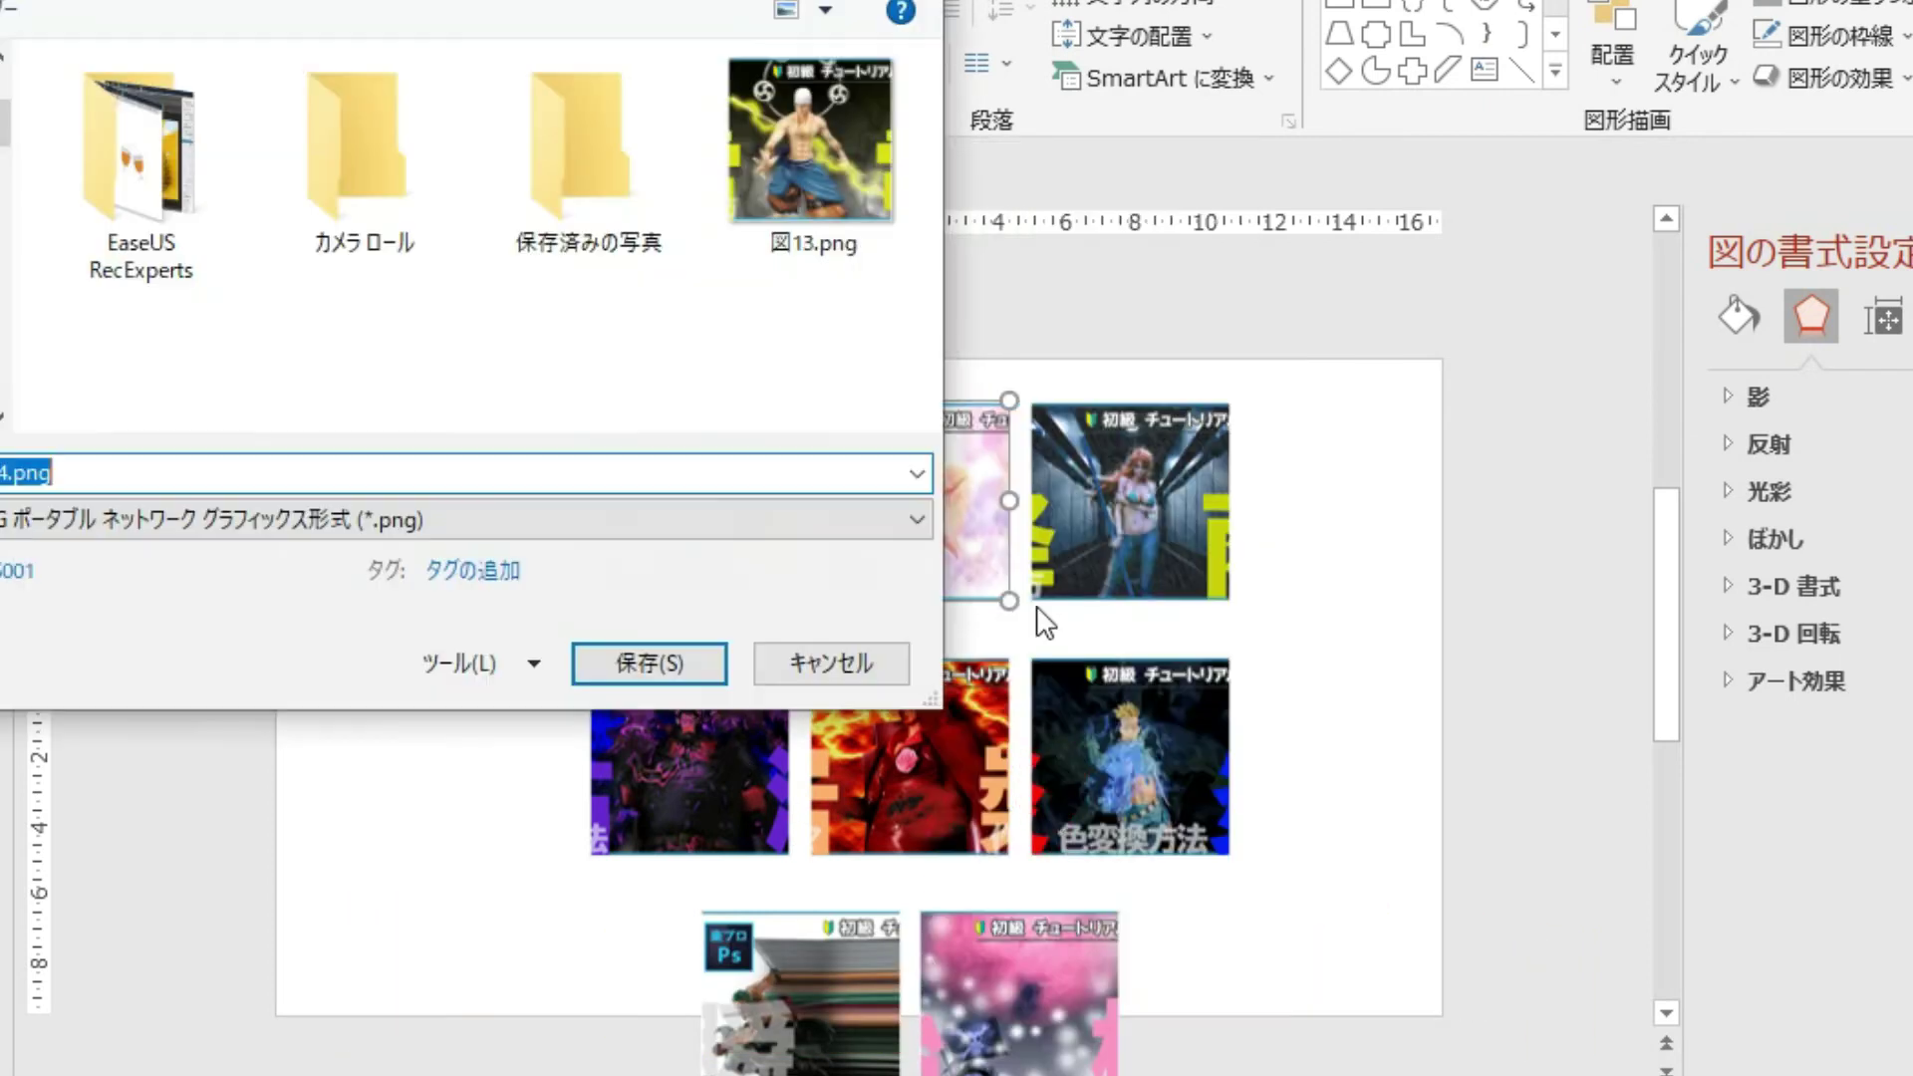
{"action": "left_click", "coordinate": [683, 658]}
Step: Save the remaining thumbnails, including the bottom pink one, as picture files
{"action": "right_click", "coordinate": [885, 788]}
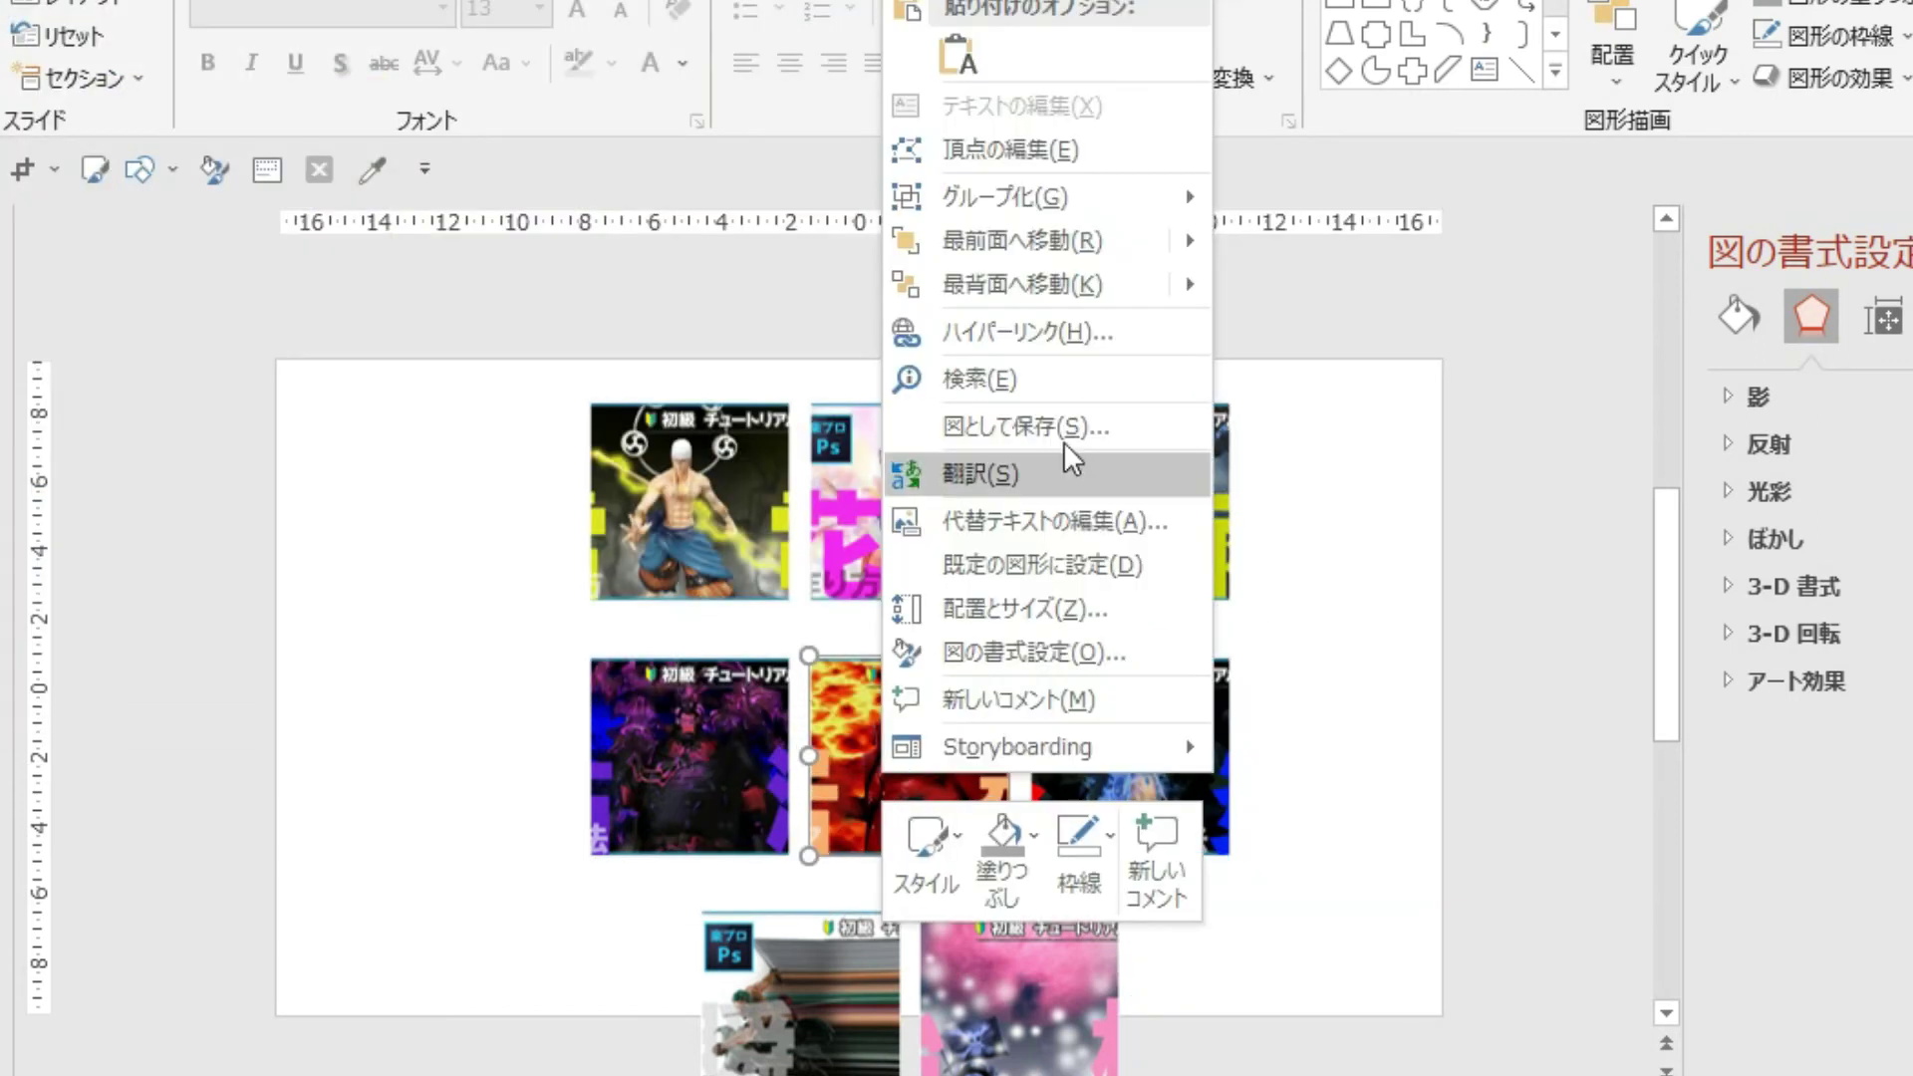
{"action": "left_click", "coordinate": [1062, 426]}
{"action": "left_click", "coordinate": [761, 901]}
{"action": "right_click", "coordinate": [989, 997]}
{"action": "left_click", "coordinate": [1130, 640]}
{"action": "left_click", "coordinate": [648, 659]}
{"action": "right_click", "coordinate": [145, 436]}
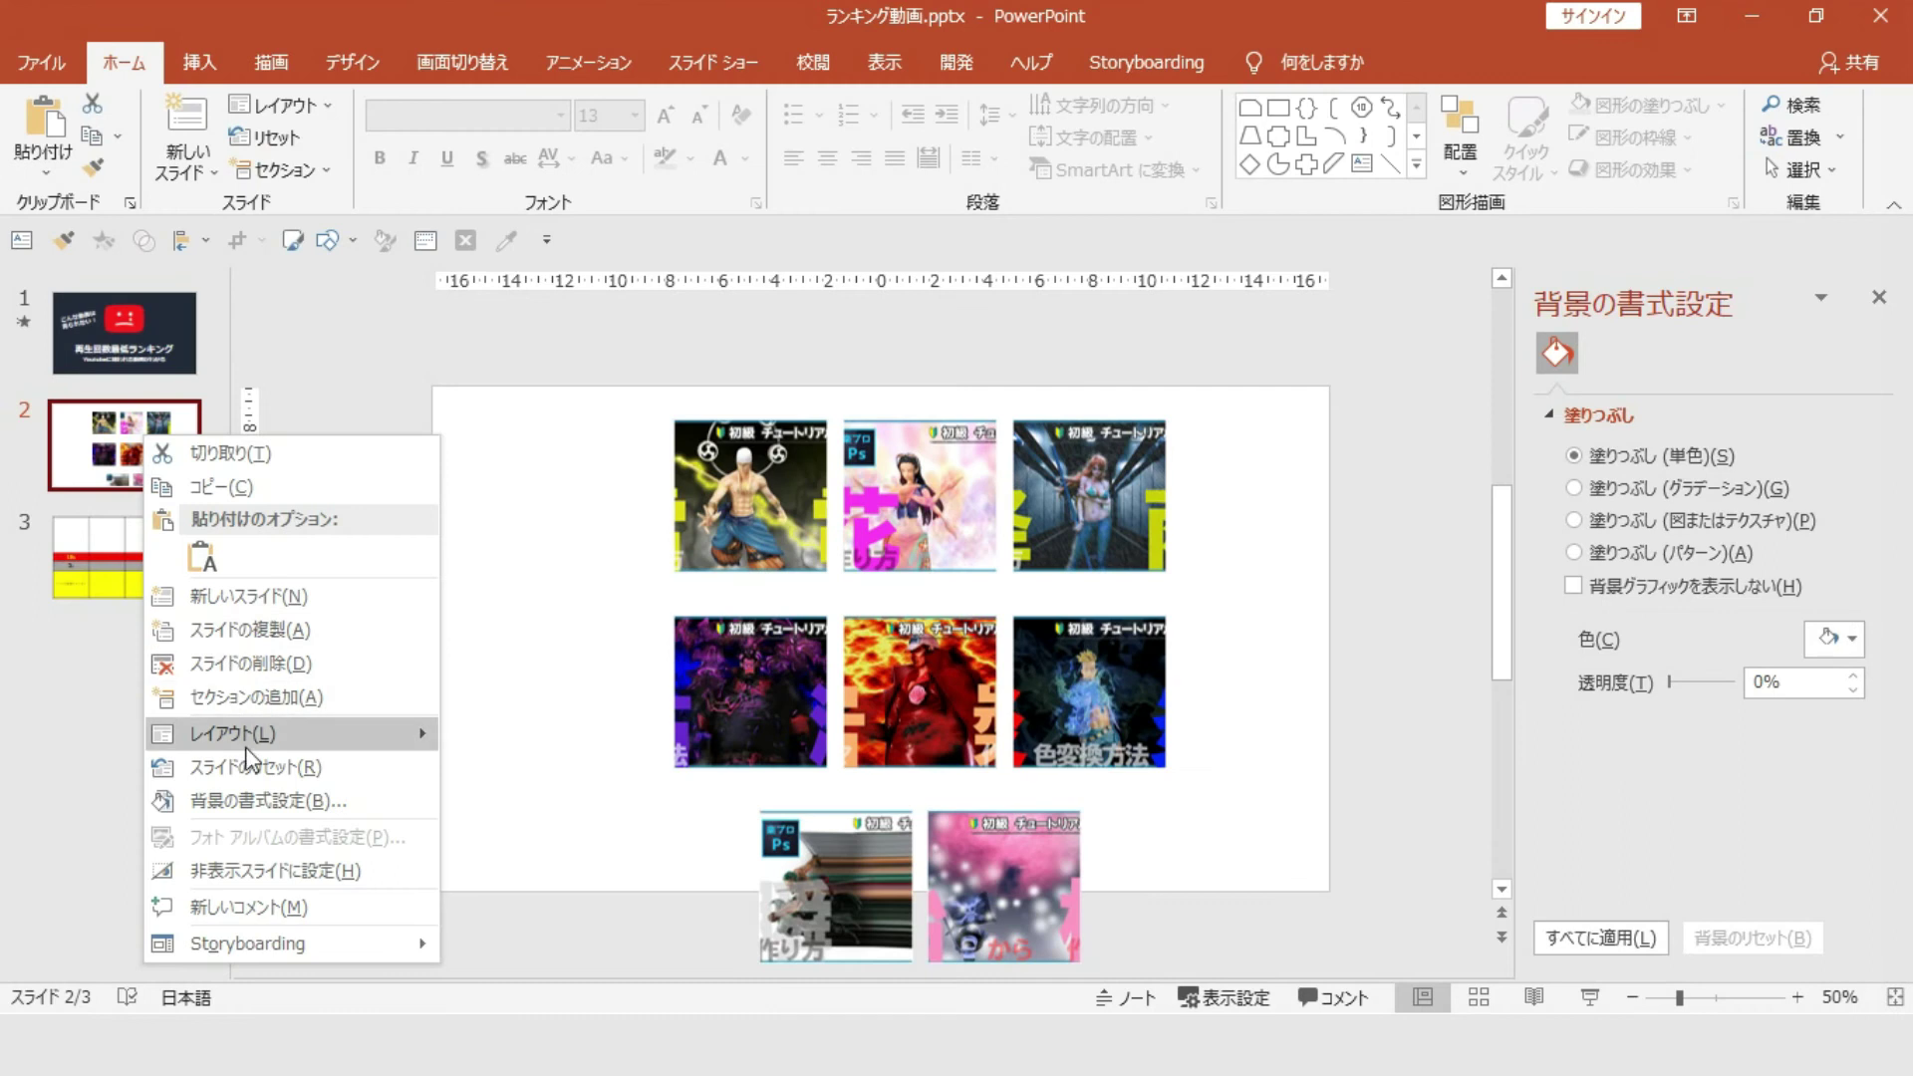
Step: Delete the picture slide and fill the first top-row table cell with a saved picture
{"action": "left_click", "coordinate": [251, 663]}
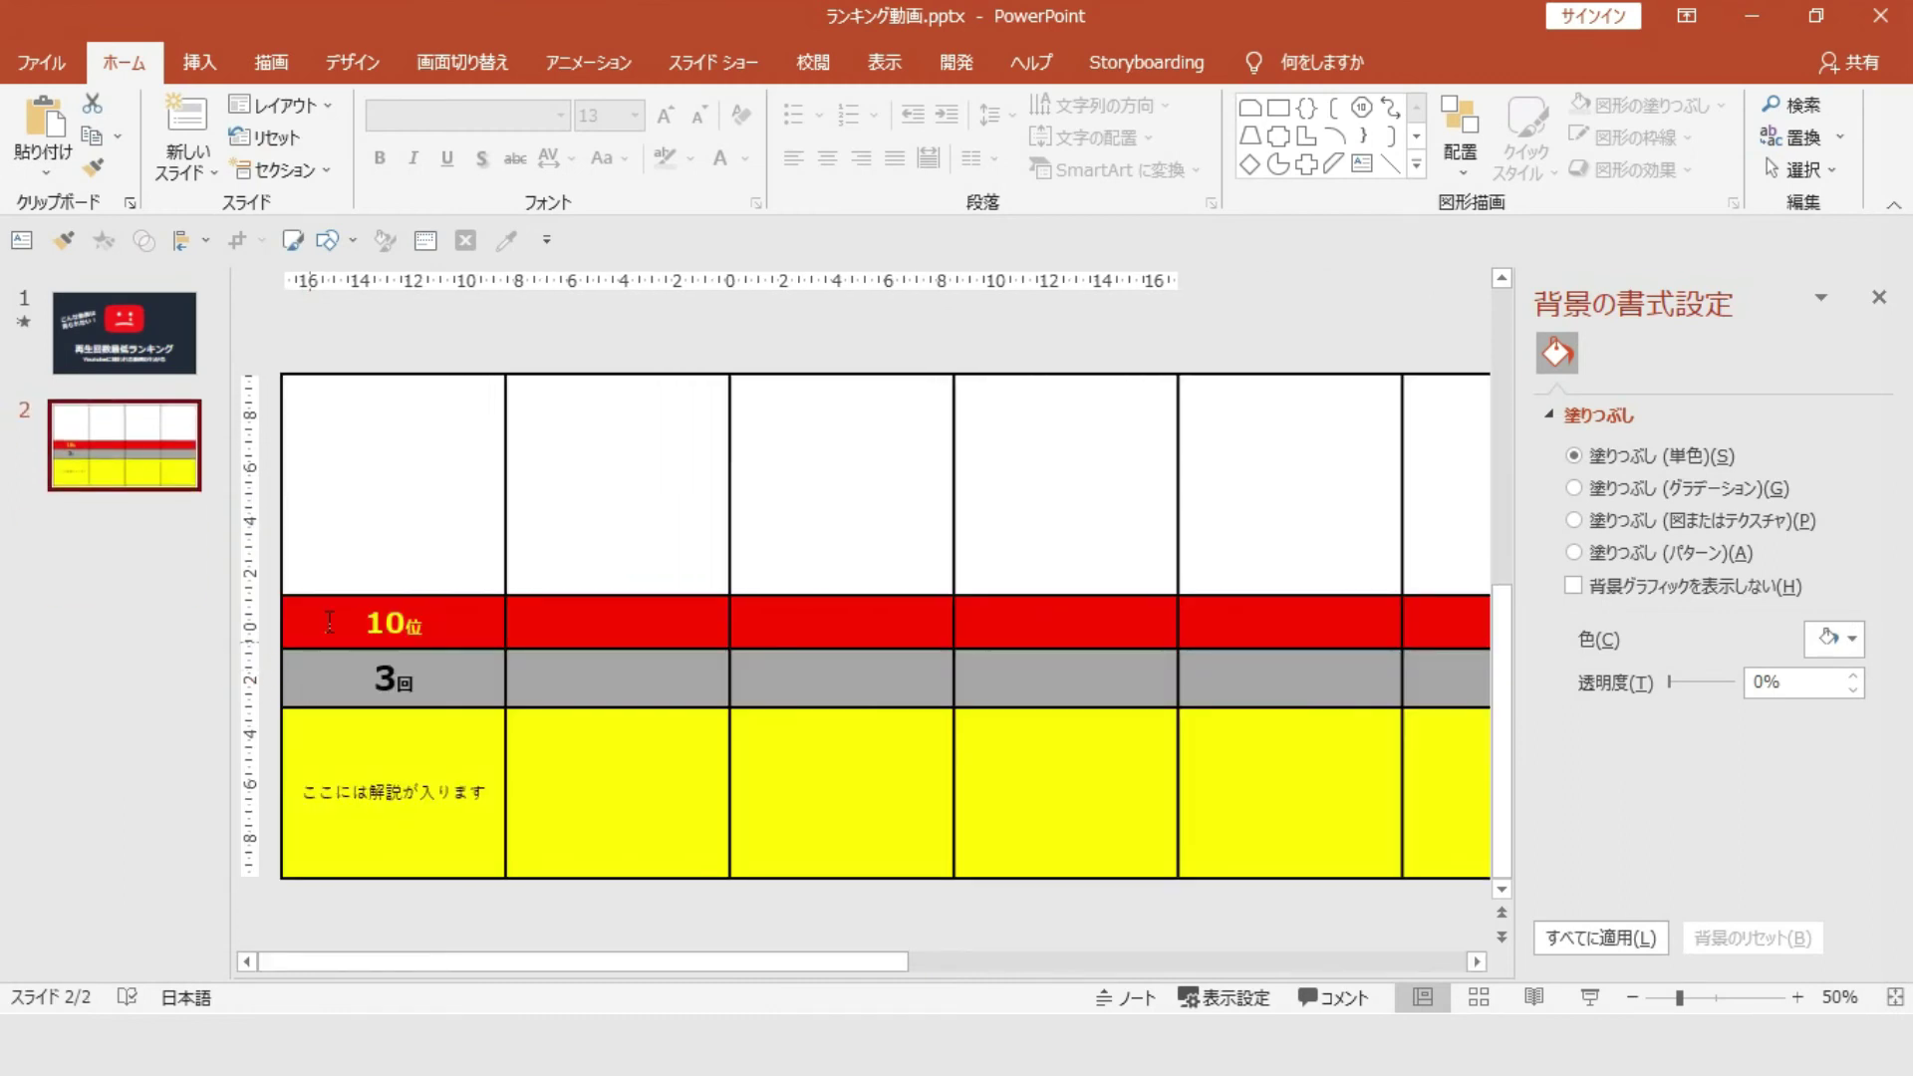
{"action": "left_click", "coordinate": [378, 469]}
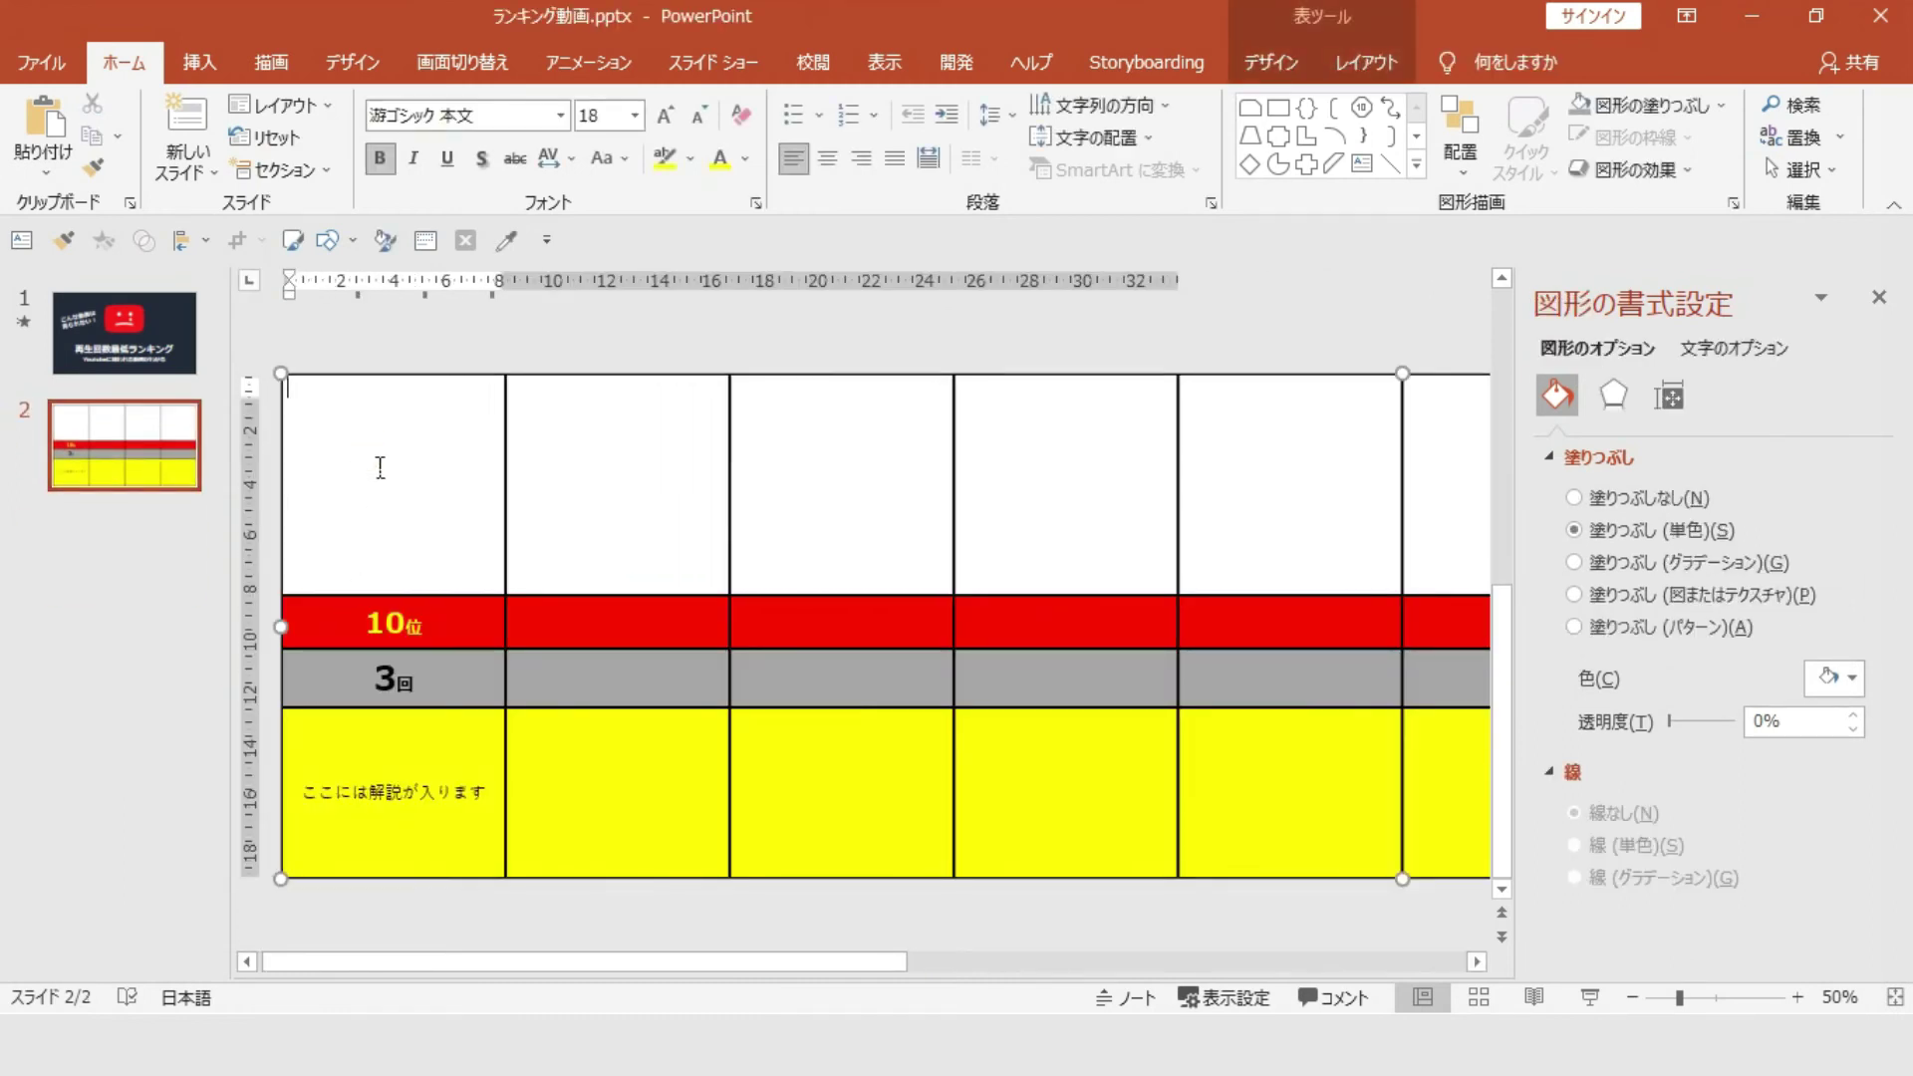
{"action": "left_click", "coordinate": [1282, 69]}
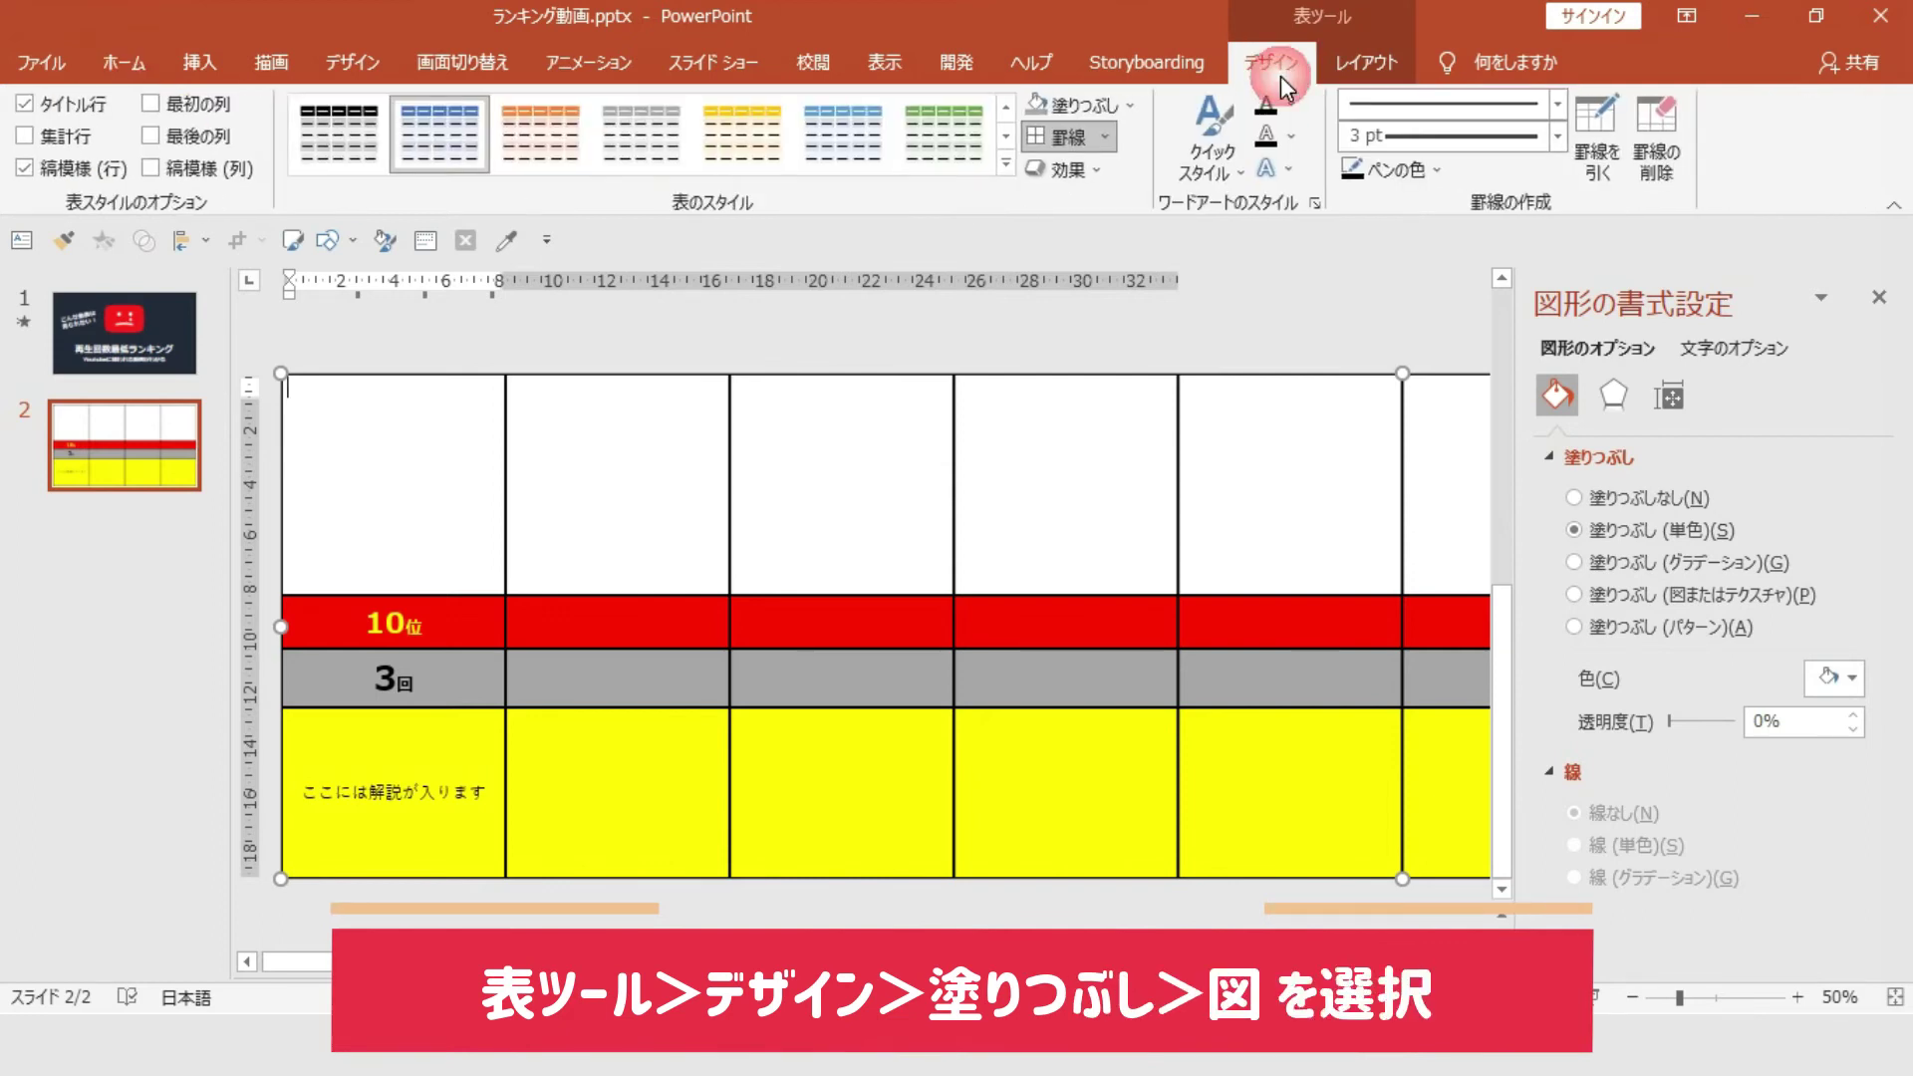
{"action": "left_click", "coordinate": [1128, 108]}
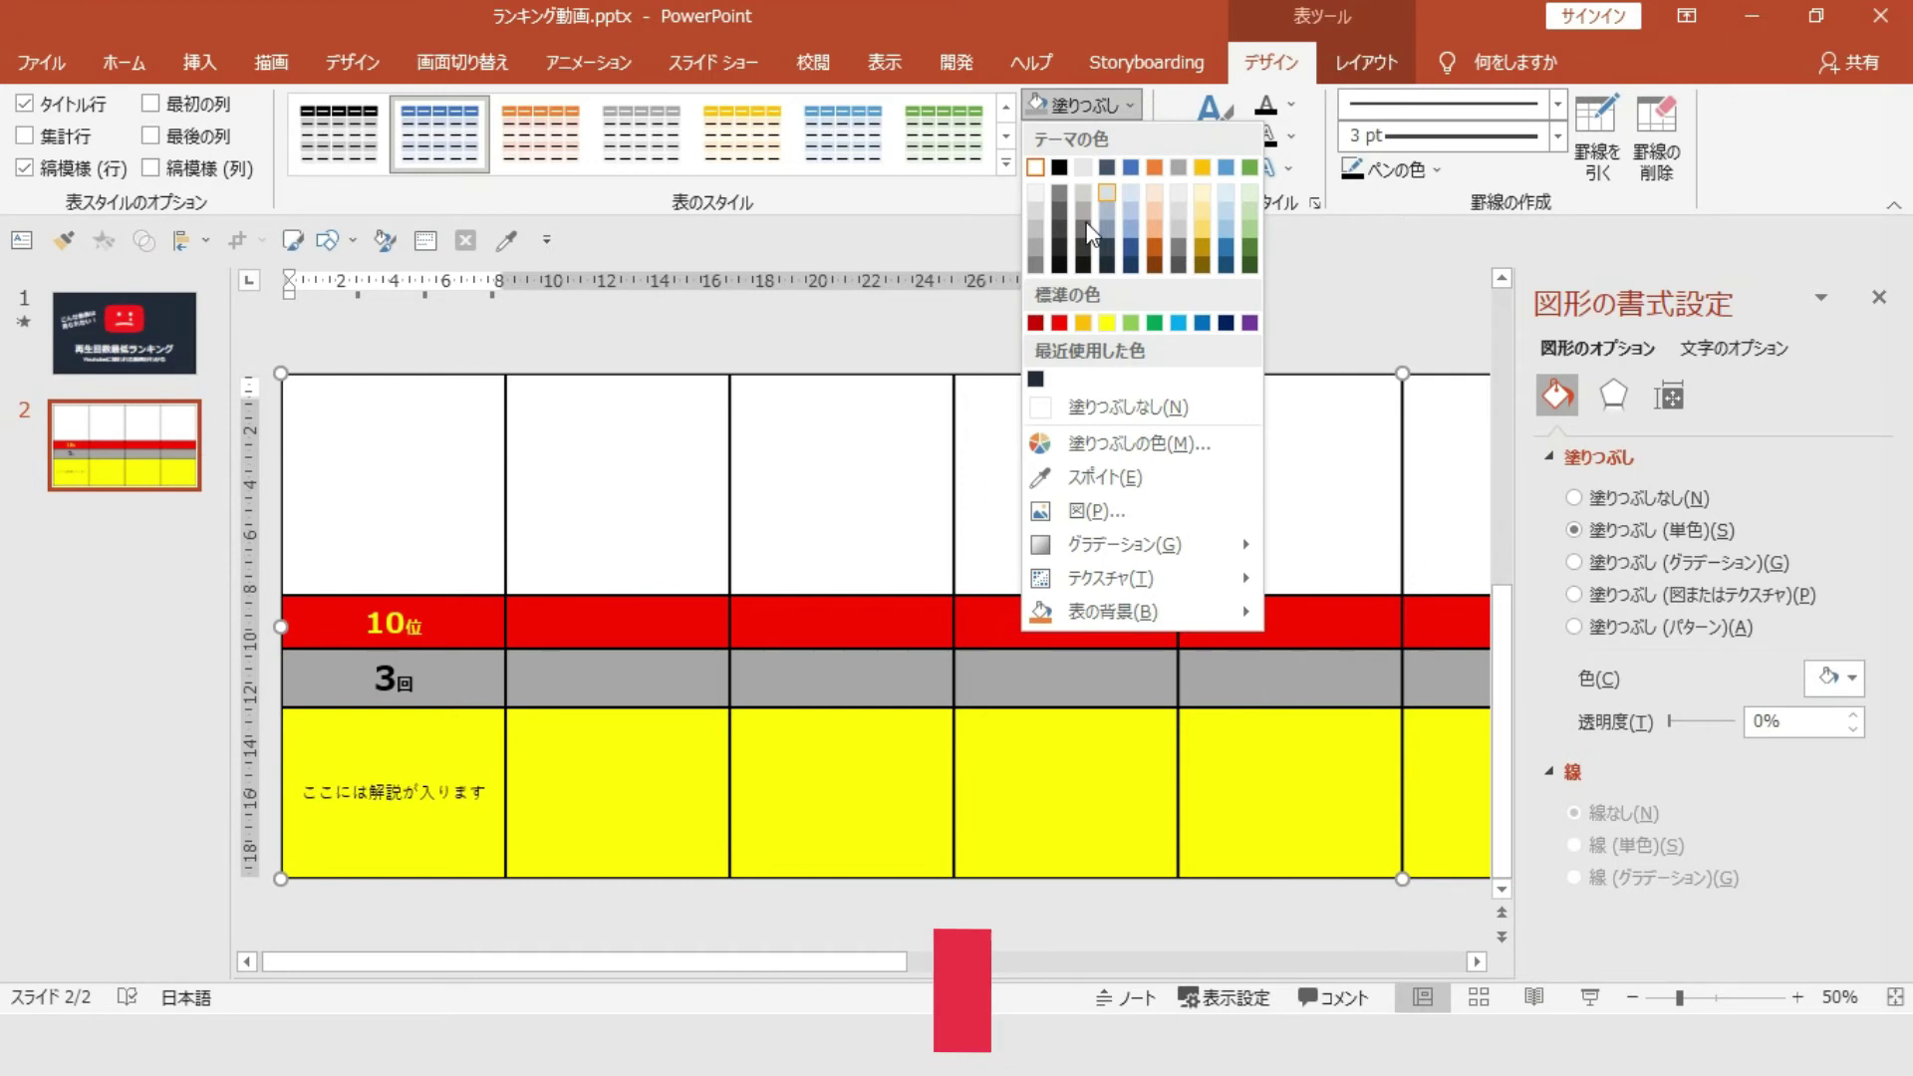
{"action": "left_click", "coordinate": [1077, 511]}
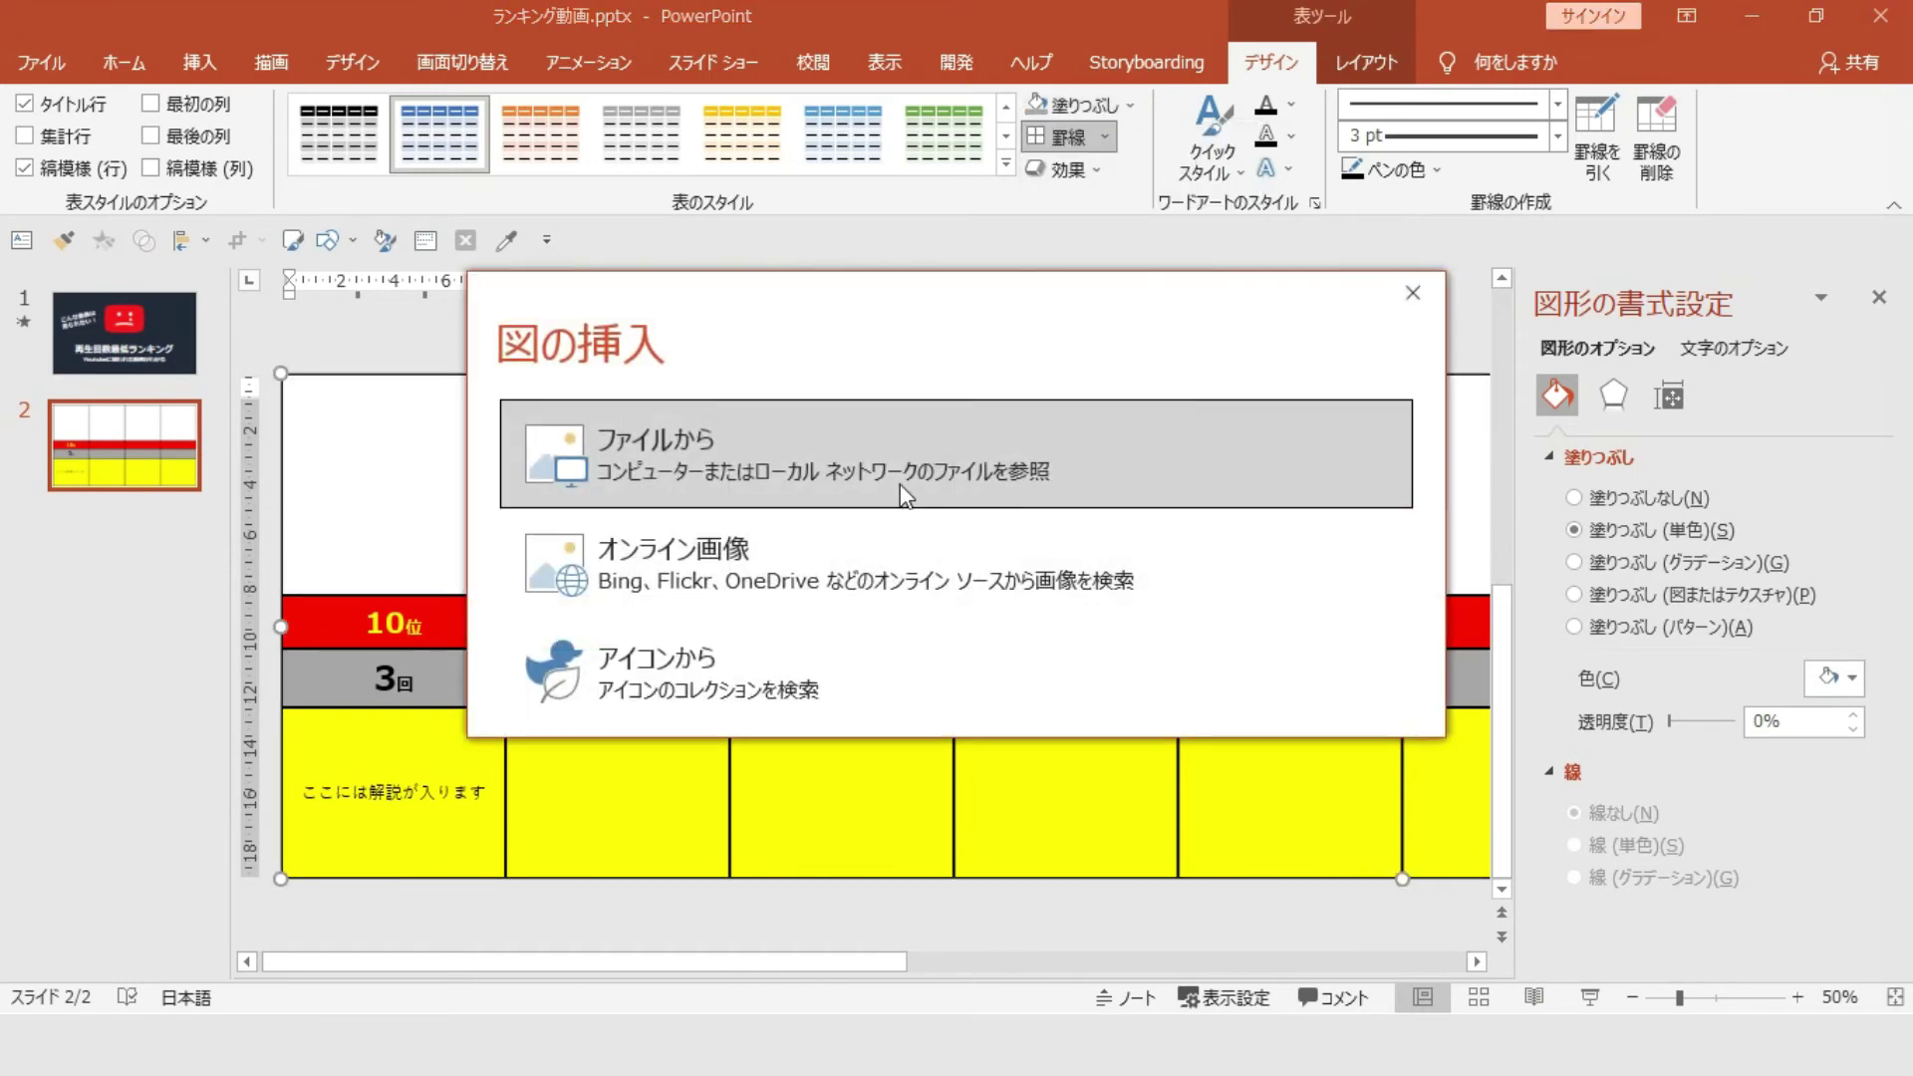
{"action": "left_click", "coordinate": [684, 438]}
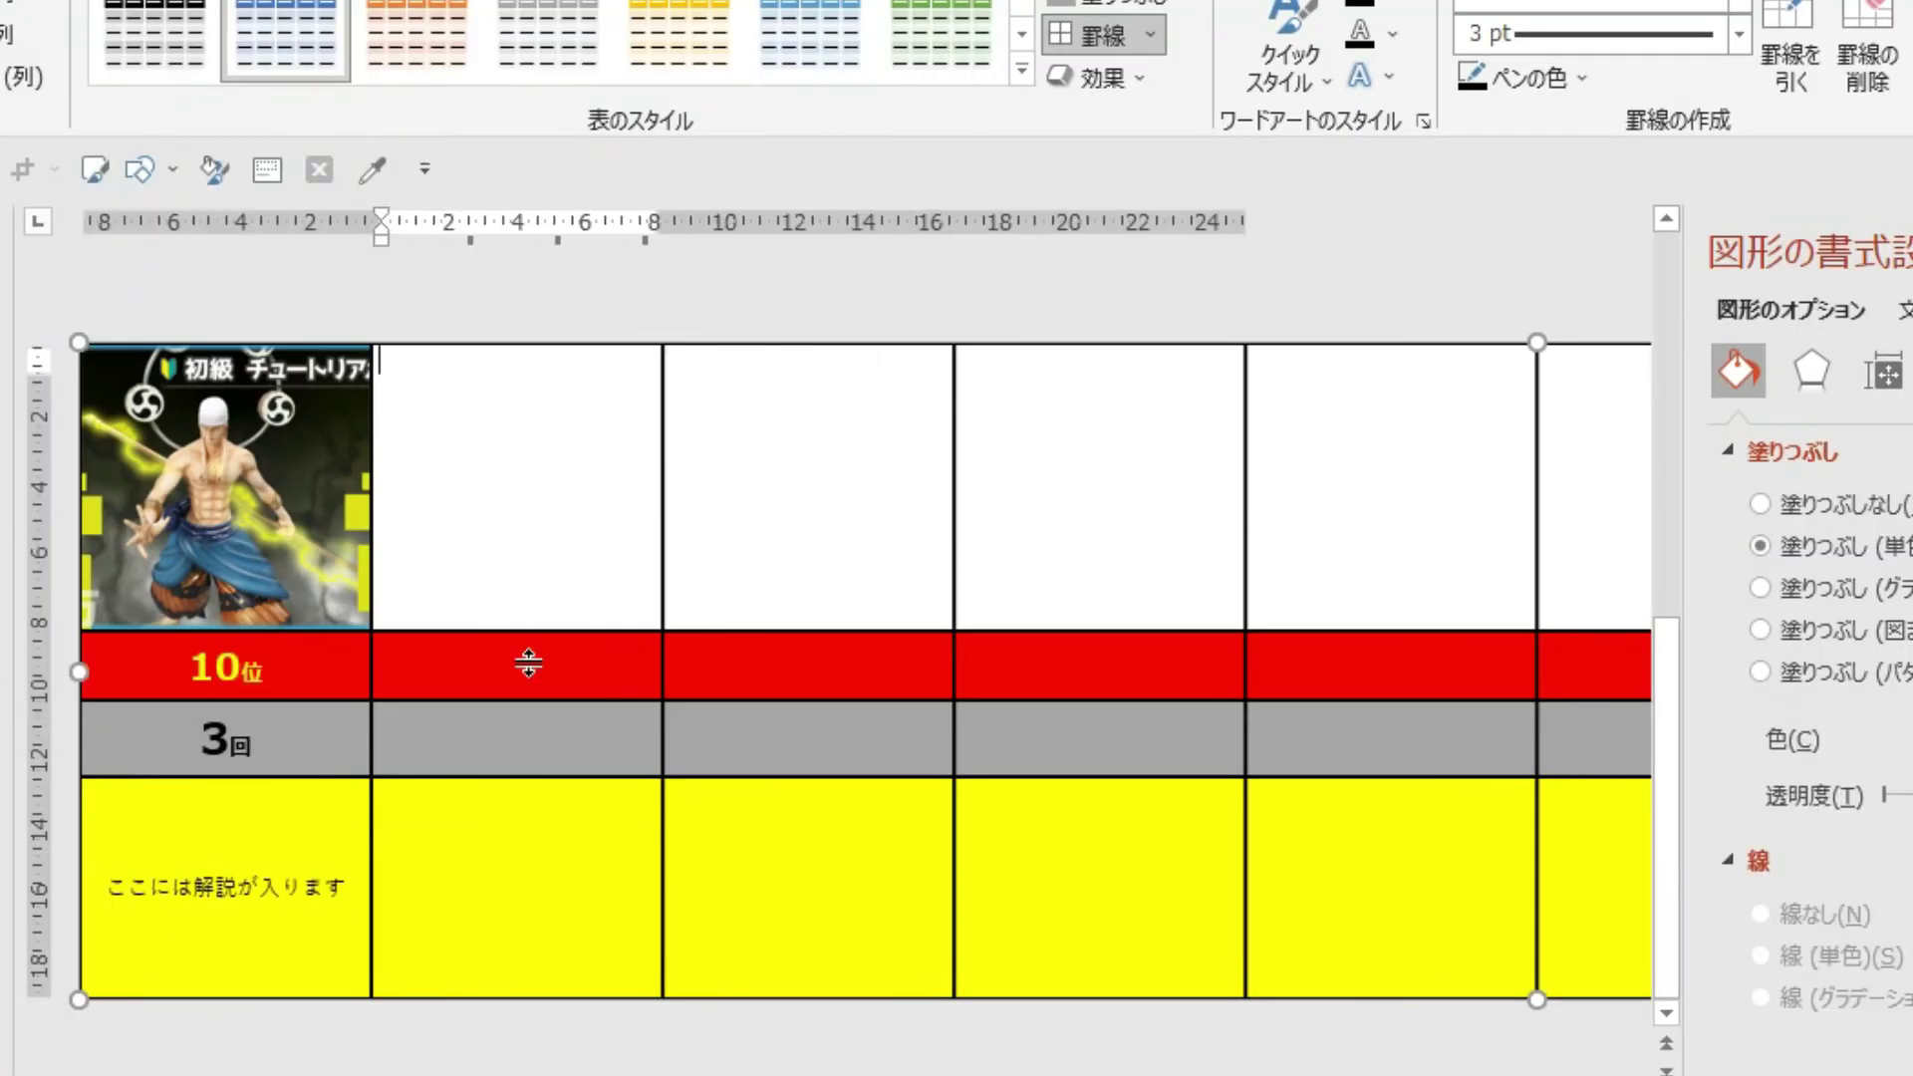
{"action": "left_click", "coordinate": [1119, 521]}
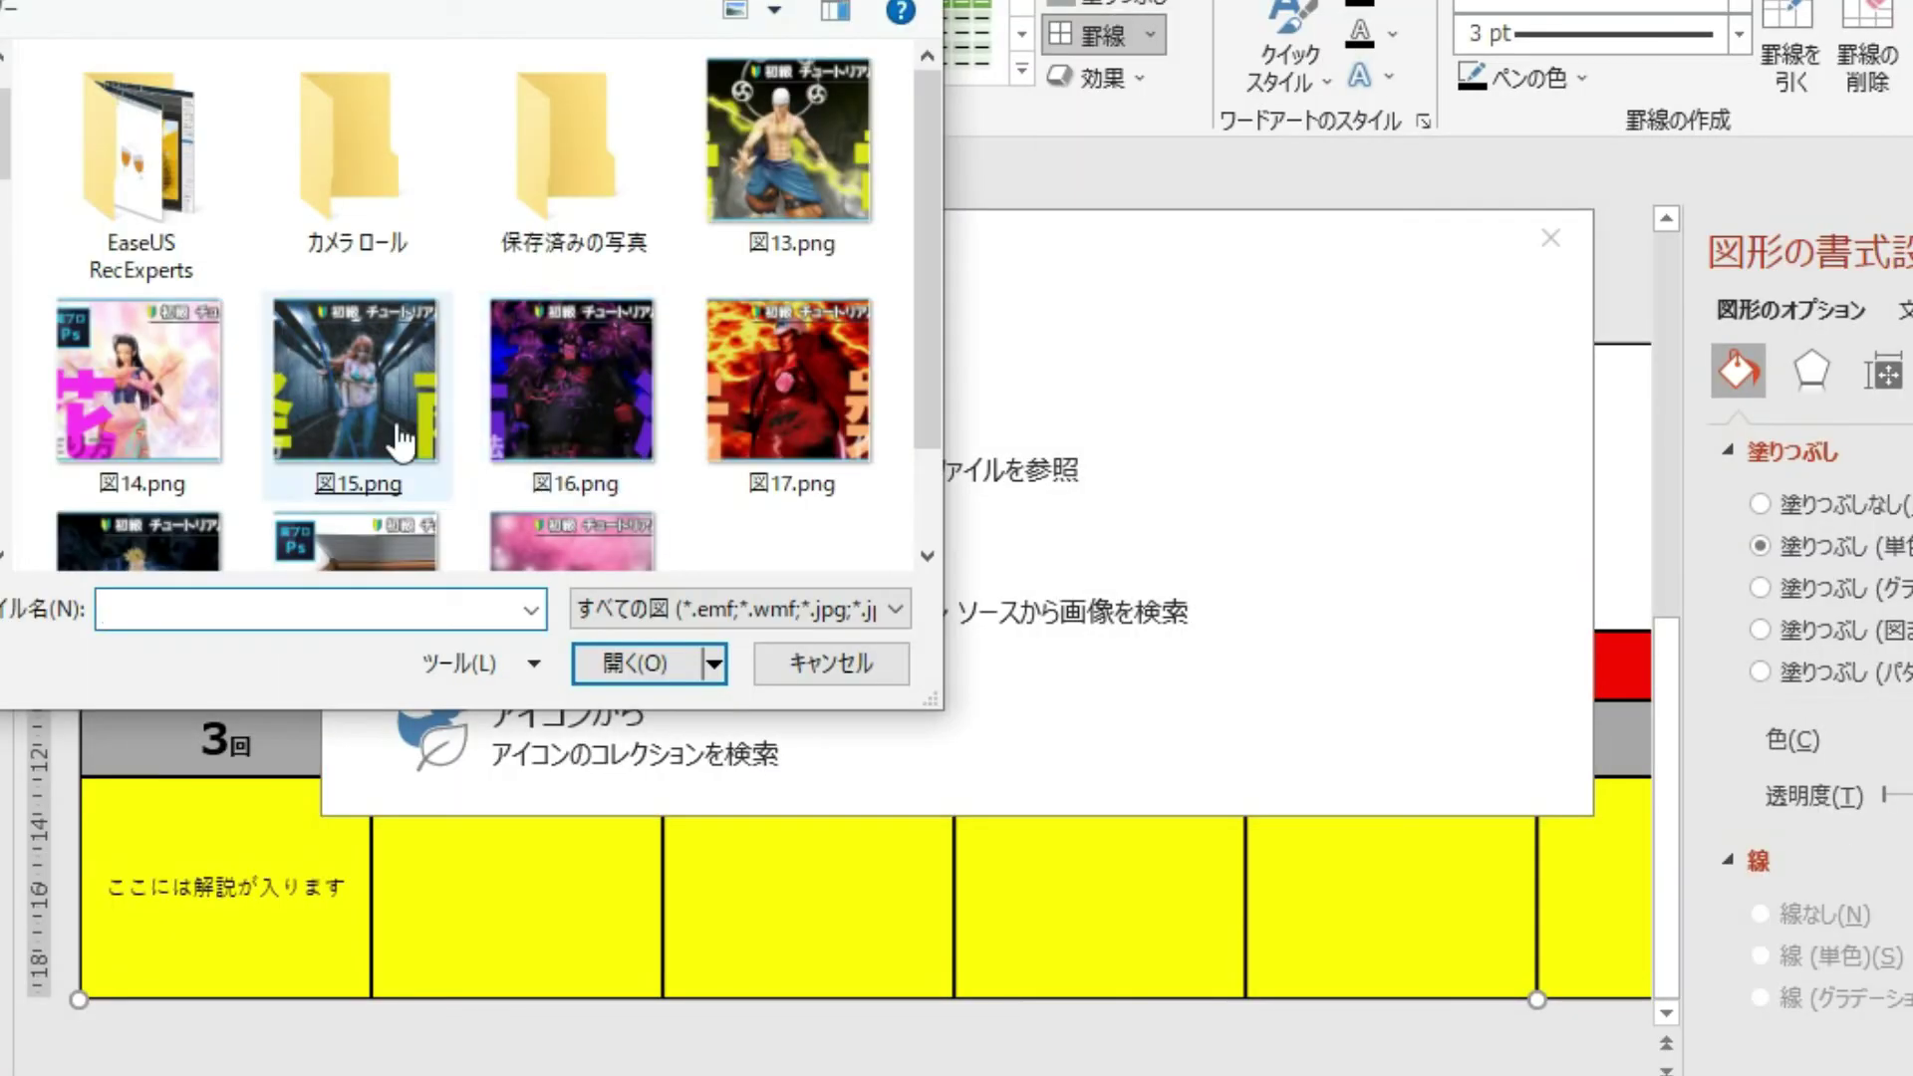
{"action": "double_click", "coordinate": [392, 427]}
Step: Fill the next top-row cells with 15.png, 16.png and 17.png
{"action": "left_click", "coordinate": [743, 444]}
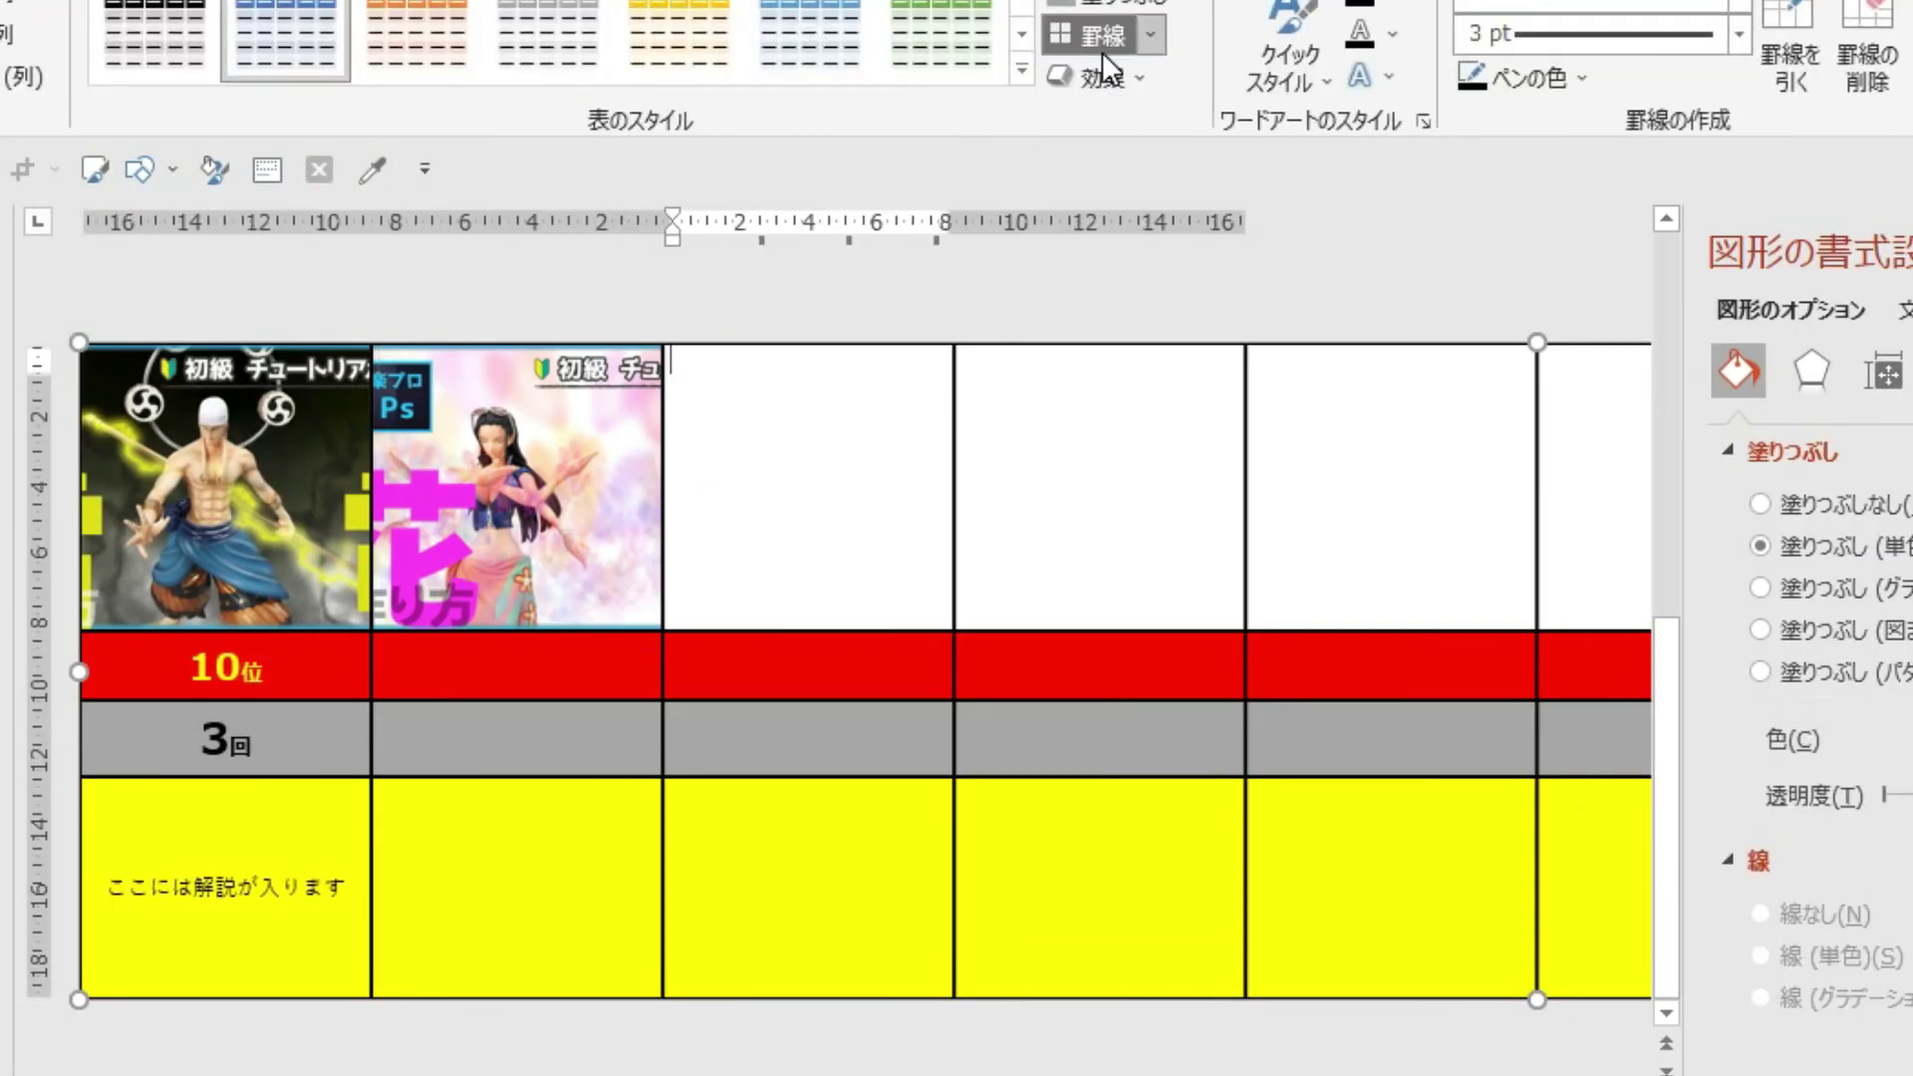
{"action": "left_click", "coordinate": [1107, 12]}
{"action": "left_click", "coordinate": [1119, 522]}
{"action": "left_click", "coordinate": [465, 431]}
{"action": "double_click", "coordinate": [355, 378]}
{"action": "left_click", "coordinate": [1136, 419]}
{"action": "left_click", "coordinate": [1119, 449]}
{"action": "double_click", "coordinate": [572, 378]}
{"action": "left_click", "coordinate": [1136, 419]}
{"action": "left_click", "coordinate": [1127, 448]}
{"action": "double_click", "coordinate": [789, 379]}
Step: Fill the remaining top-row cells through the eighth with saved pictures, then select the 10位 label
{"action": "left_click", "coordinate": [1205, 598]}
{"action": "left_click", "coordinate": [1106, 12]}
{"action": "left_click", "coordinate": [1153, 521]}
{"action": "left_click", "coordinate": [1120, 448]}
{"action": "double_click", "coordinate": [169, 488]}
{"action": "left_click", "coordinate": [1107, 12]}
{"action": "left_click", "coordinate": [1119, 522]}
{"action": "left_click", "coordinate": [464, 432]}
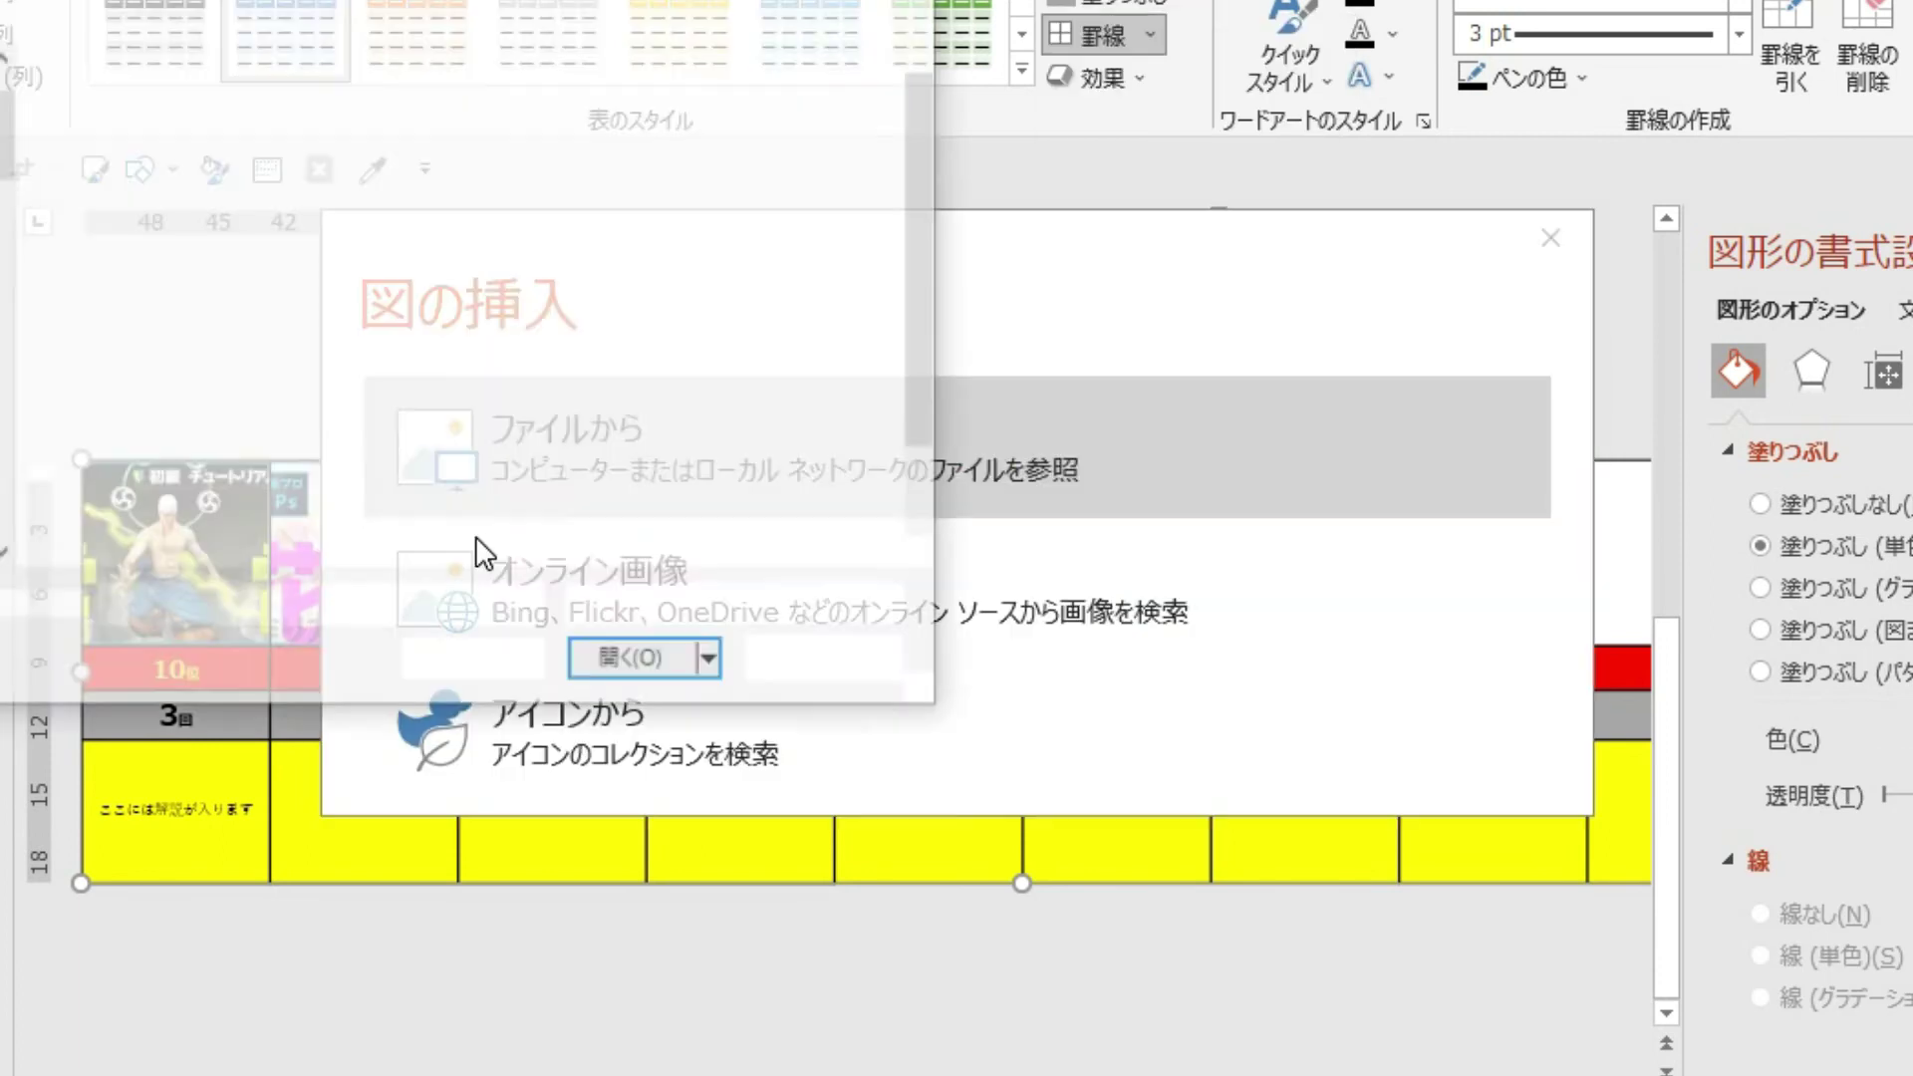
{"action": "double_click", "coordinate": [139, 543]}
{"action": "left_click", "coordinate": [1107, 12]}
{"action": "left_click", "coordinate": [1119, 521]}
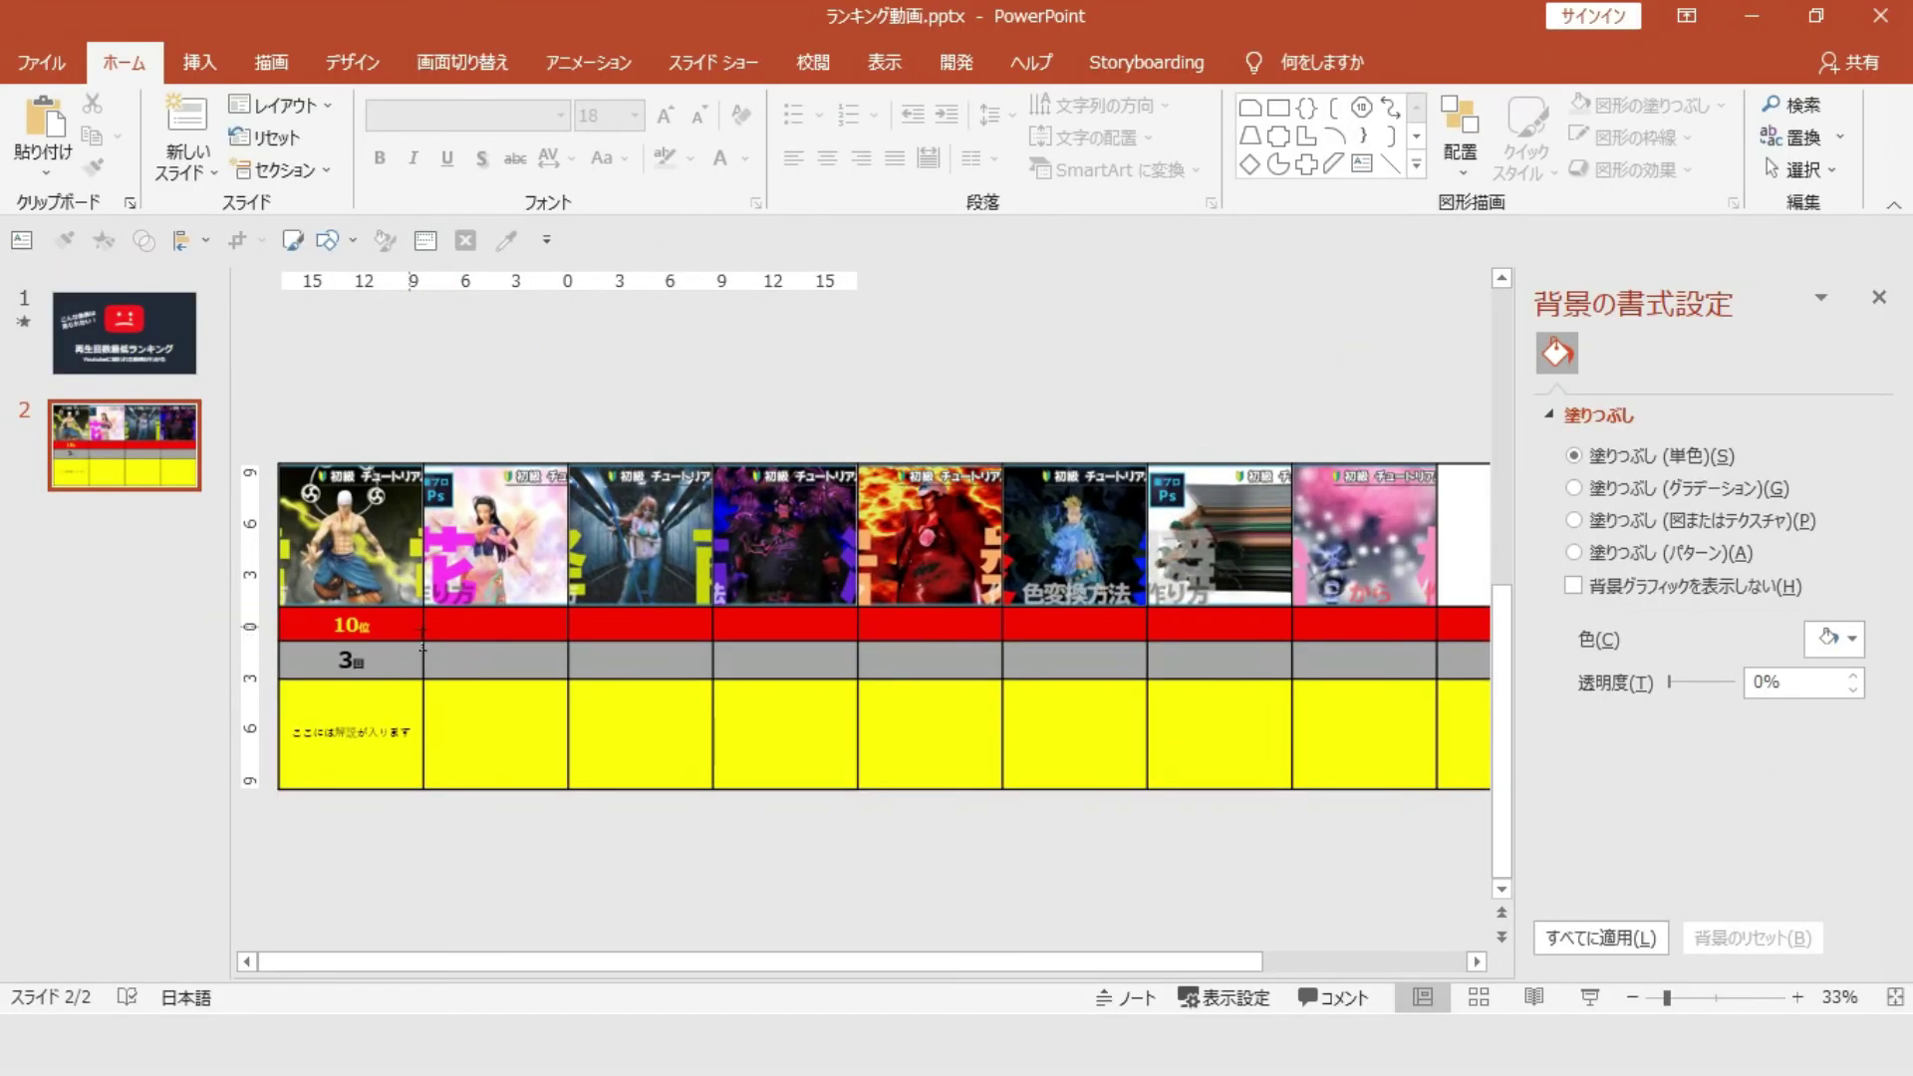
{"action": "left_click", "coordinate": [423, 638]}
{"action": "double_click", "coordinate": [351, 625]}
Step: Copy 10位 across the red row and 3回 across the gray row
{"action": "key", "text": "ctrl+c"}
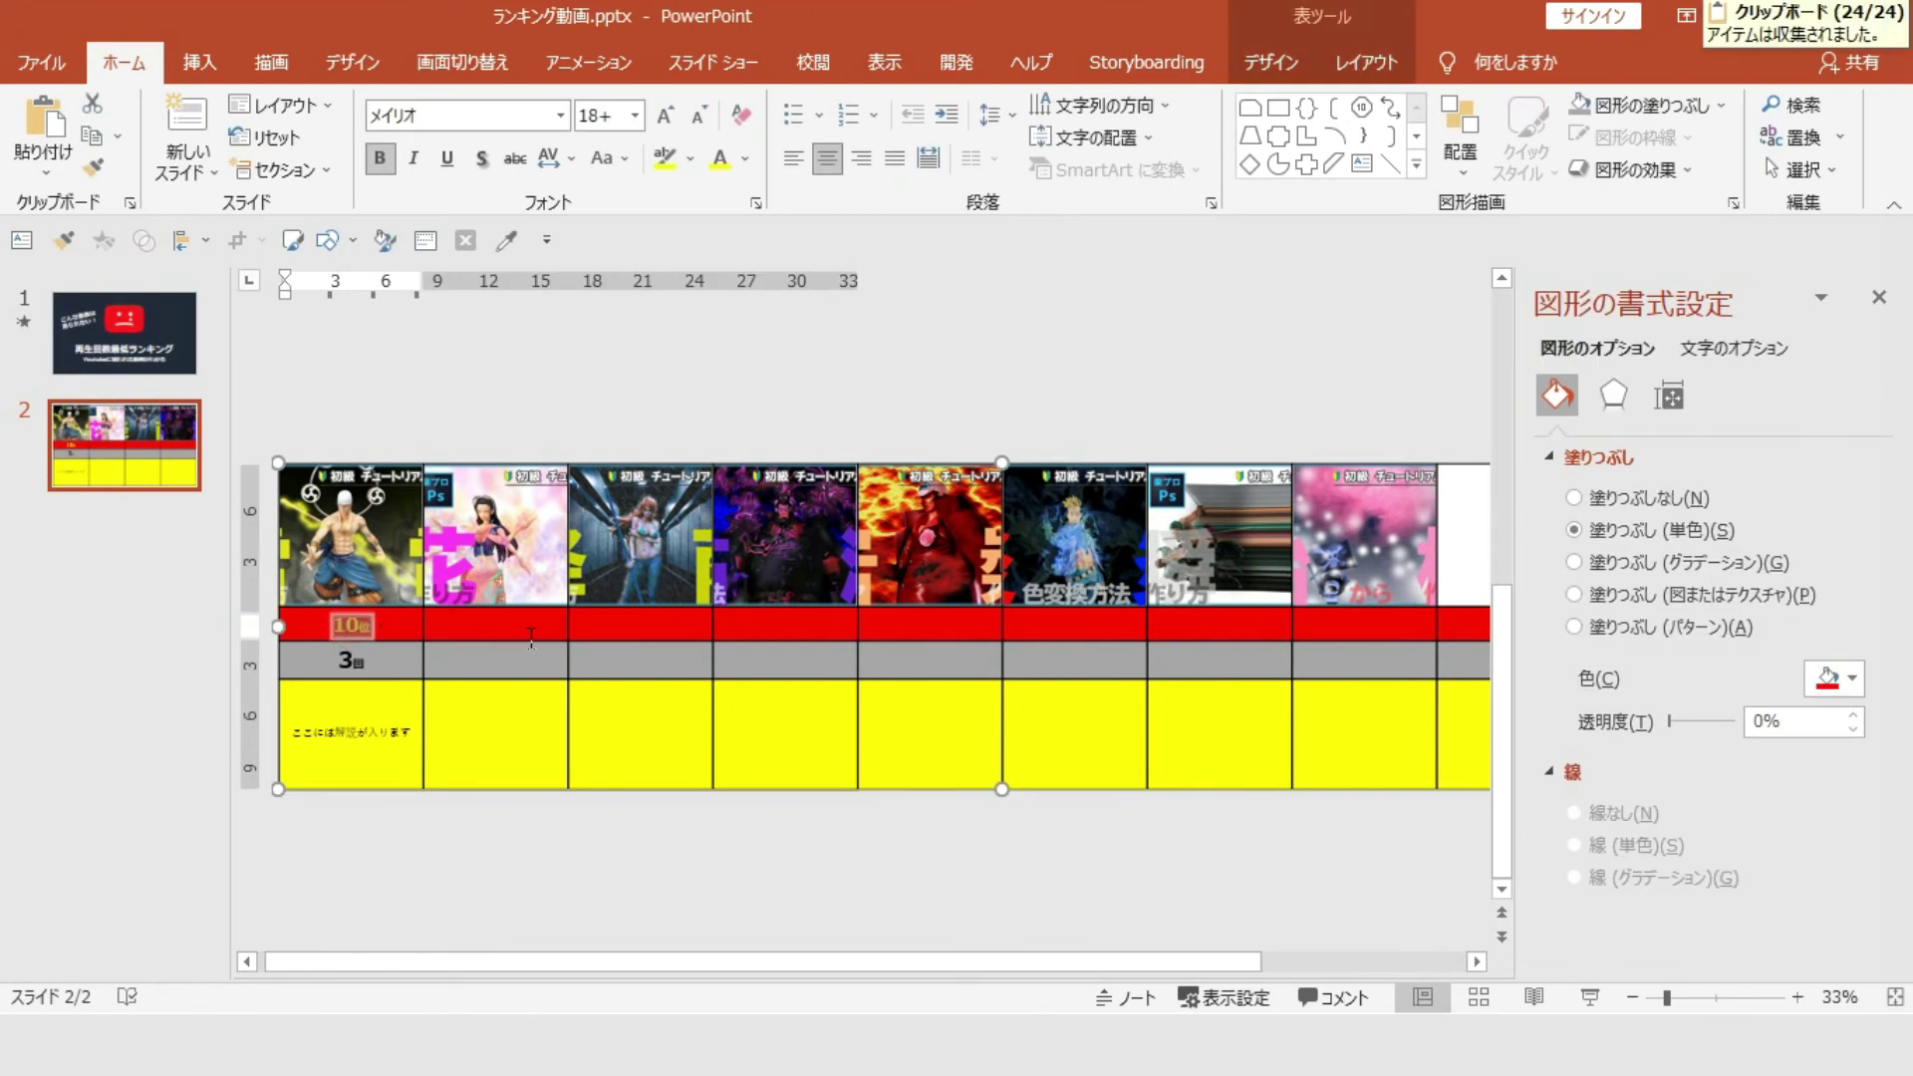
{"action": "left_click_drag", "start_coordinate": [531, 638], "coordinate": [1453, 648]}
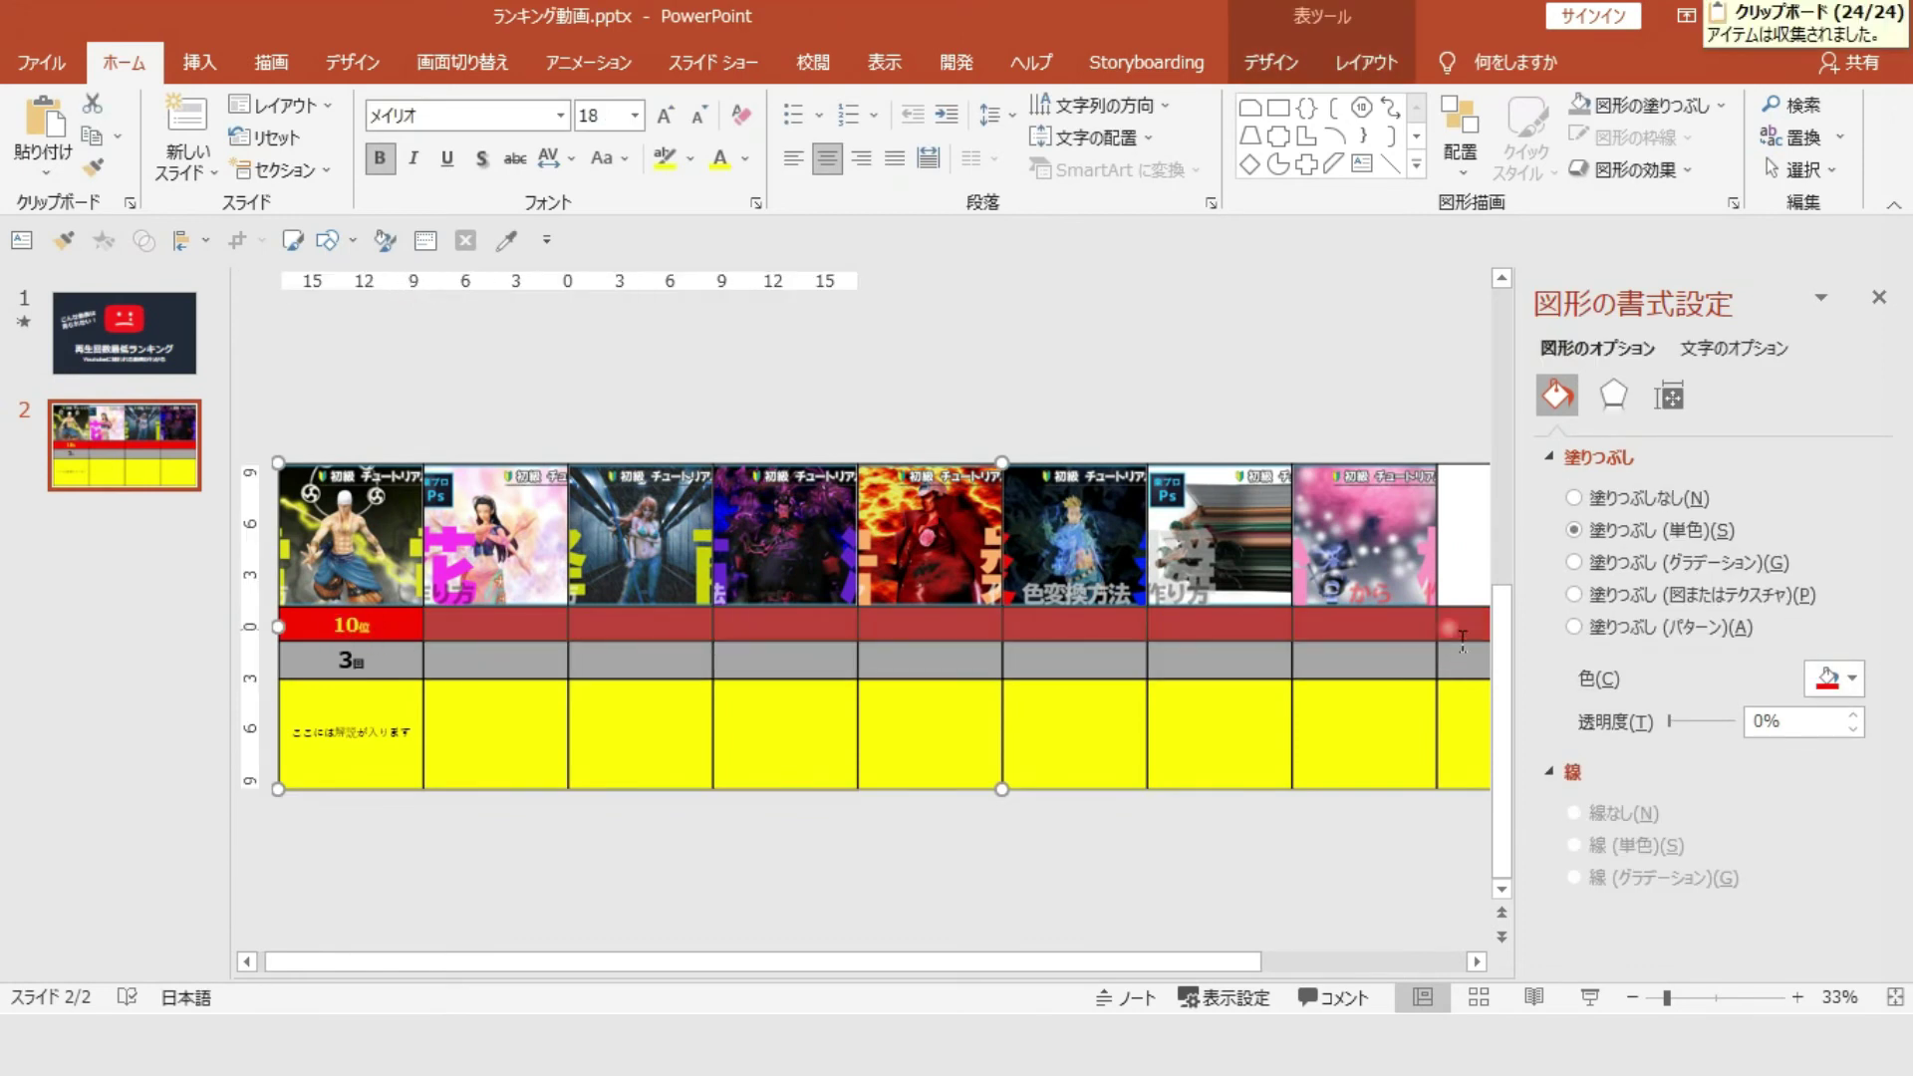
{"action": "key", "text": "ctrl+v"}
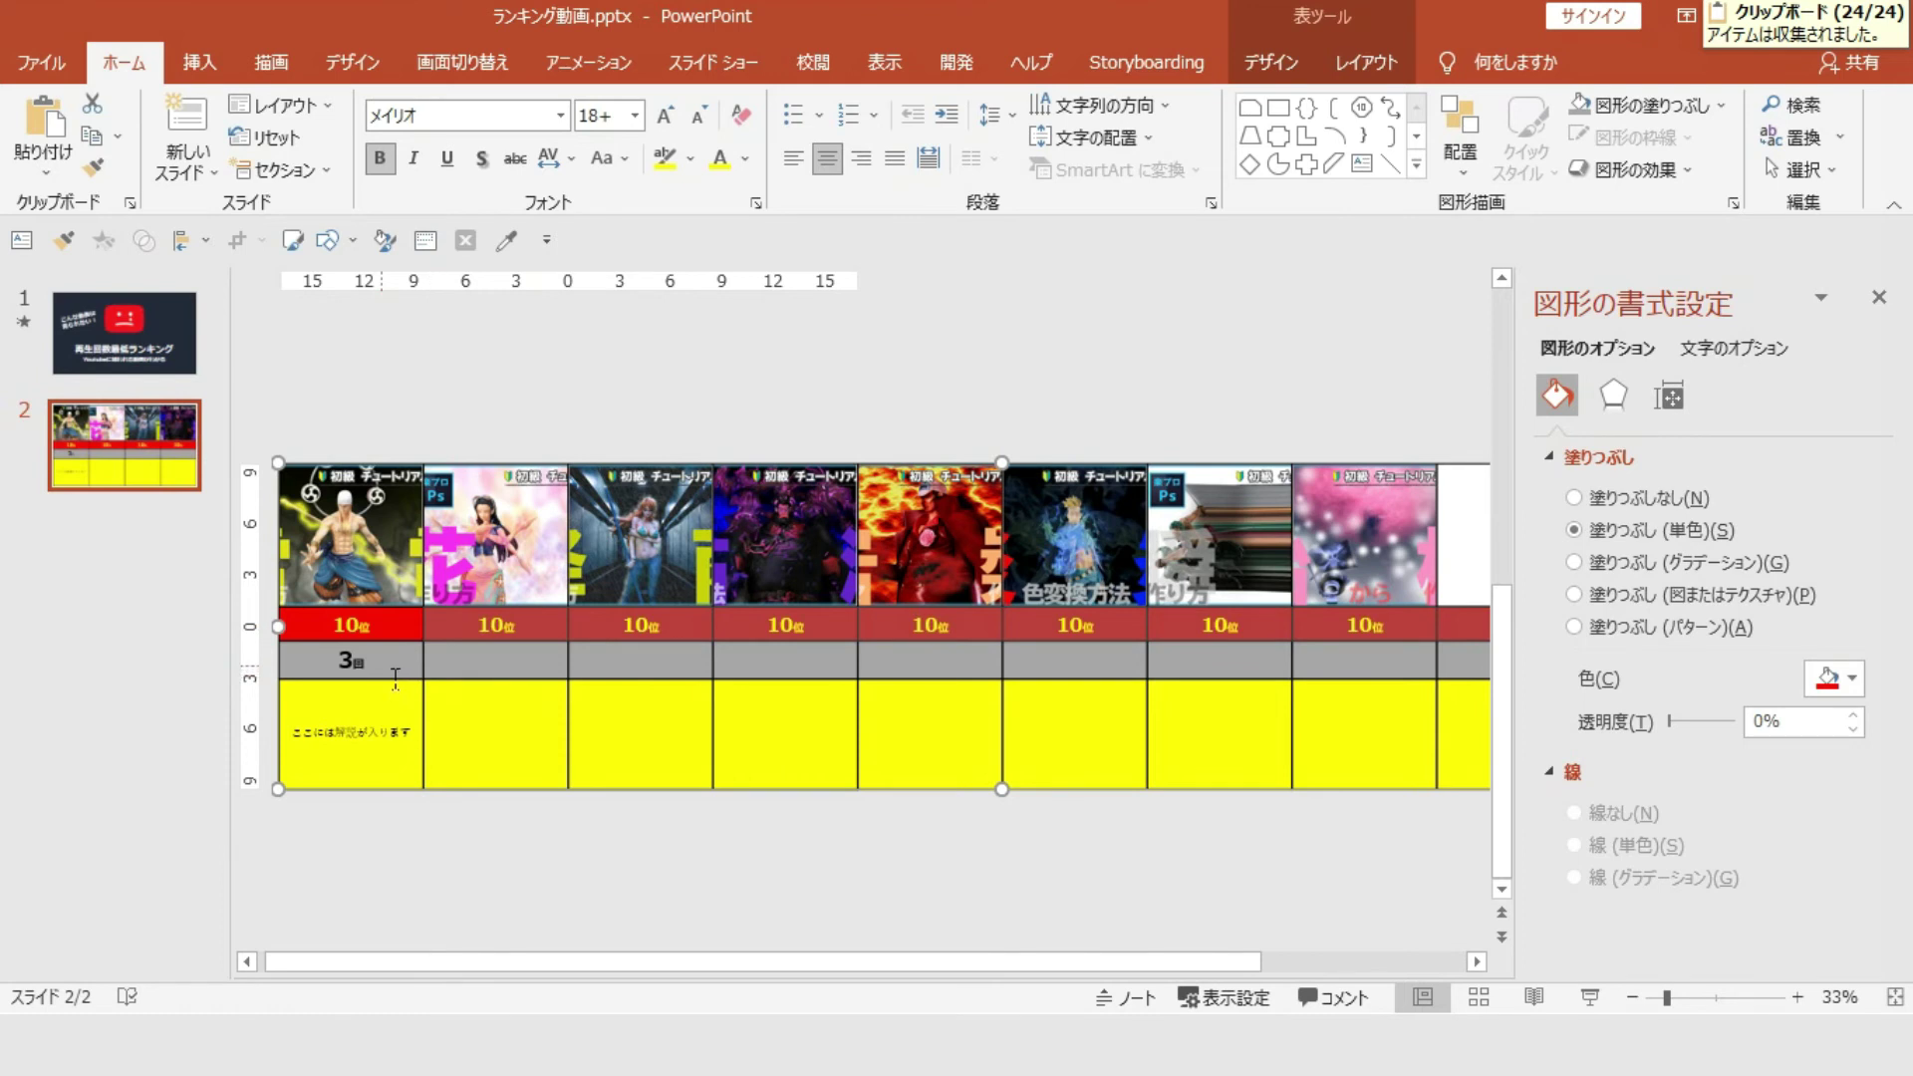
{"action": "left_click", "coordinate": [396, 678]}
{"action": "mouse_move", "coordinate": [502, 663]}
{"action": "left_mouse_down"}
{"action": "mouse_move", "coordinate": [1038, 690]}
{"action": "mouse_move", "coordinate": [1429, 683]}
{"action": "left_mouse_up"}
{"action": "key", "text": "ctrl+v"}
Step: Copy the ここには解説が入ります explanation text into yellow cells 2 to 8
{"action": "key", "text": "ctrl+a"}
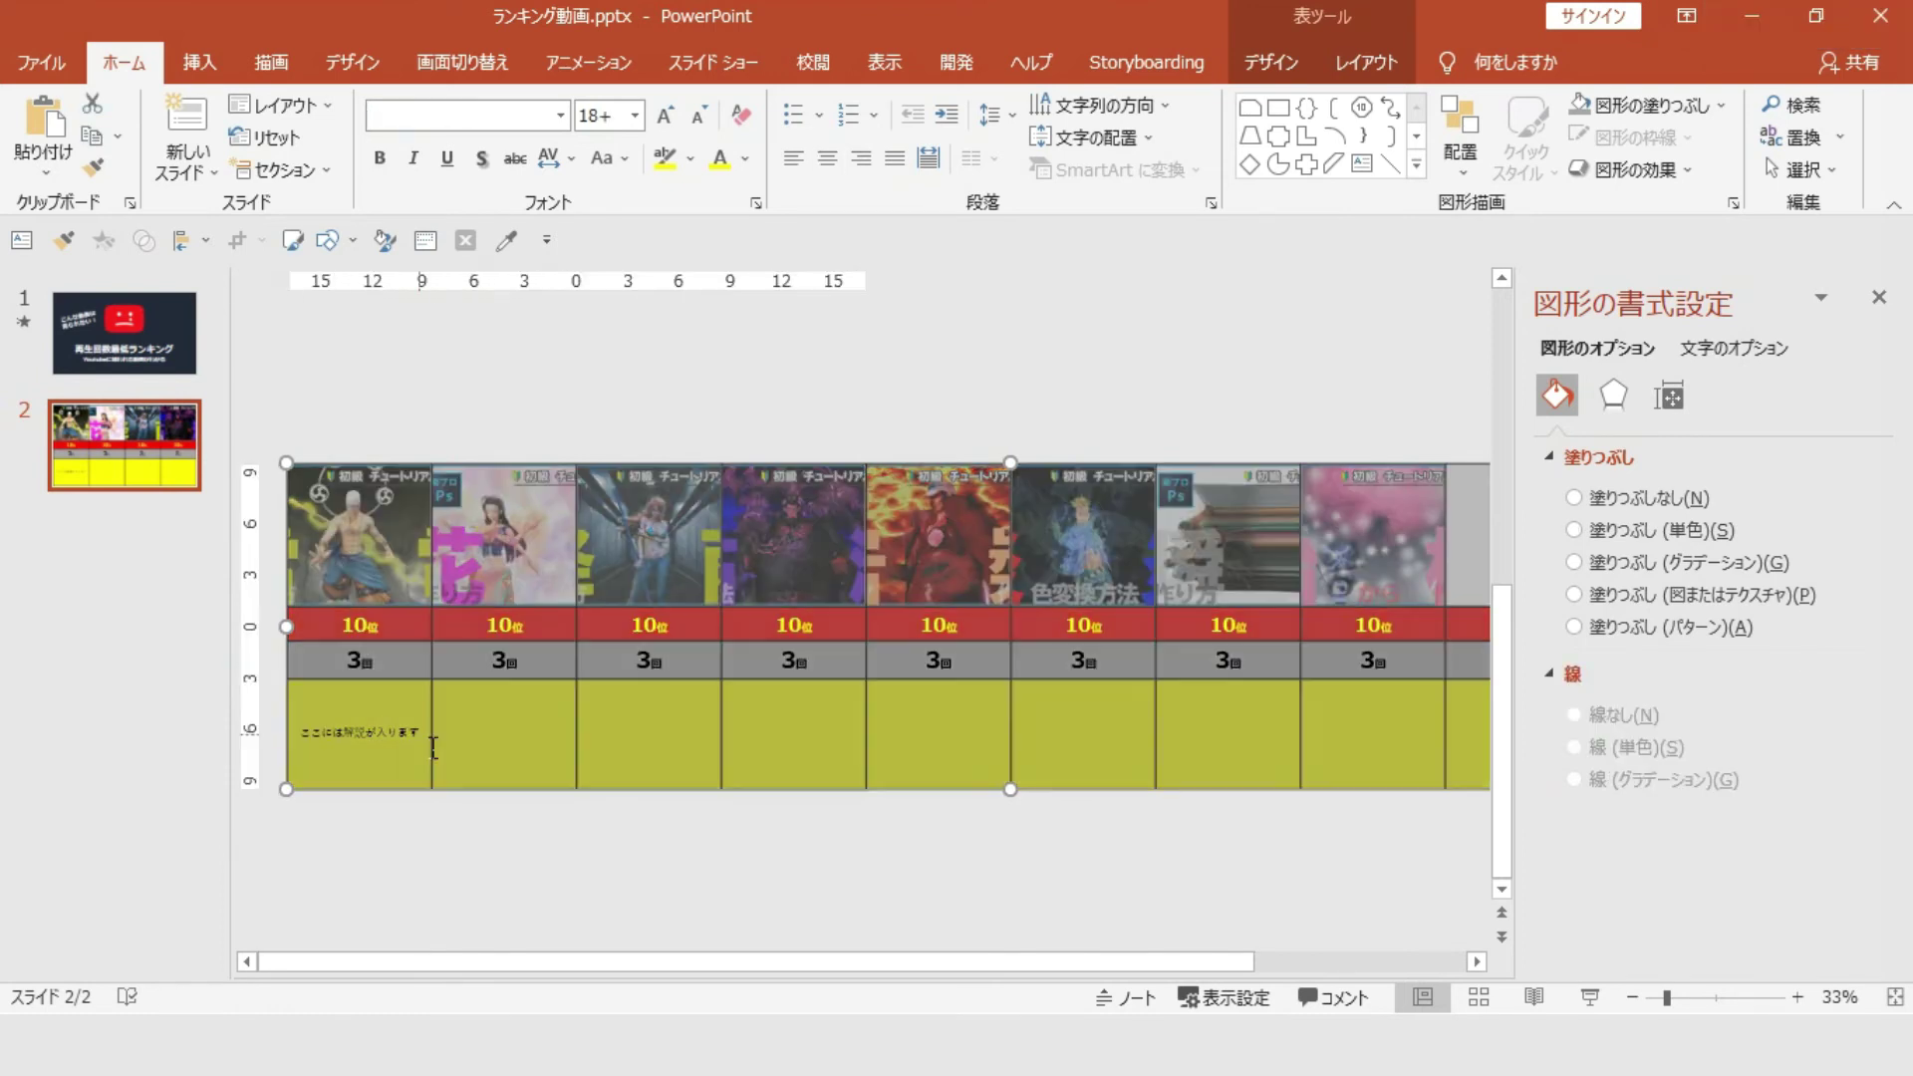
{"action": "left_click", "coordinate": [433, 747]}
{"action": "key", "text": "ctrl+c"}
{"action": "left_click_drag", "start_coordinate": [528, 749], "coordinate": [1442, 754]}
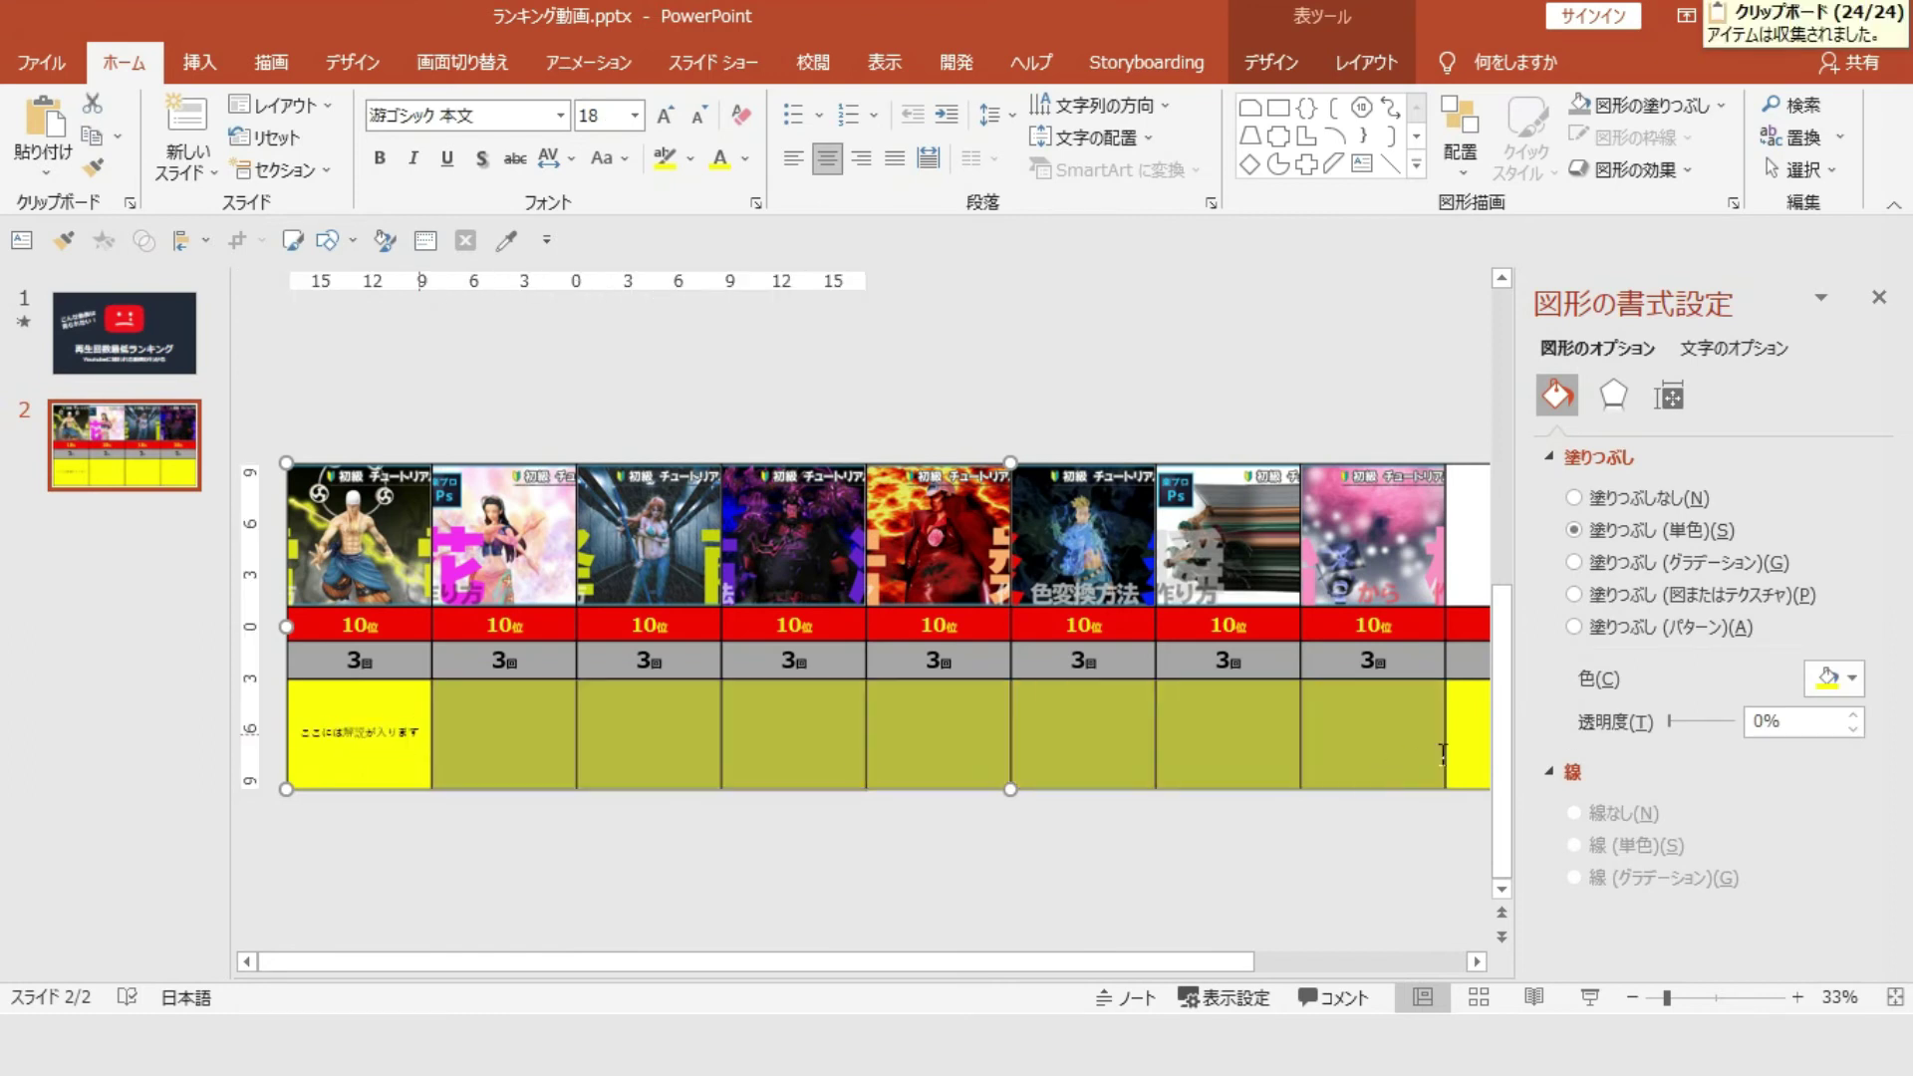
{"action": "key", "text": "ctrl+v"}
{"action": "left_click", "coordinate": [1032, 811]}
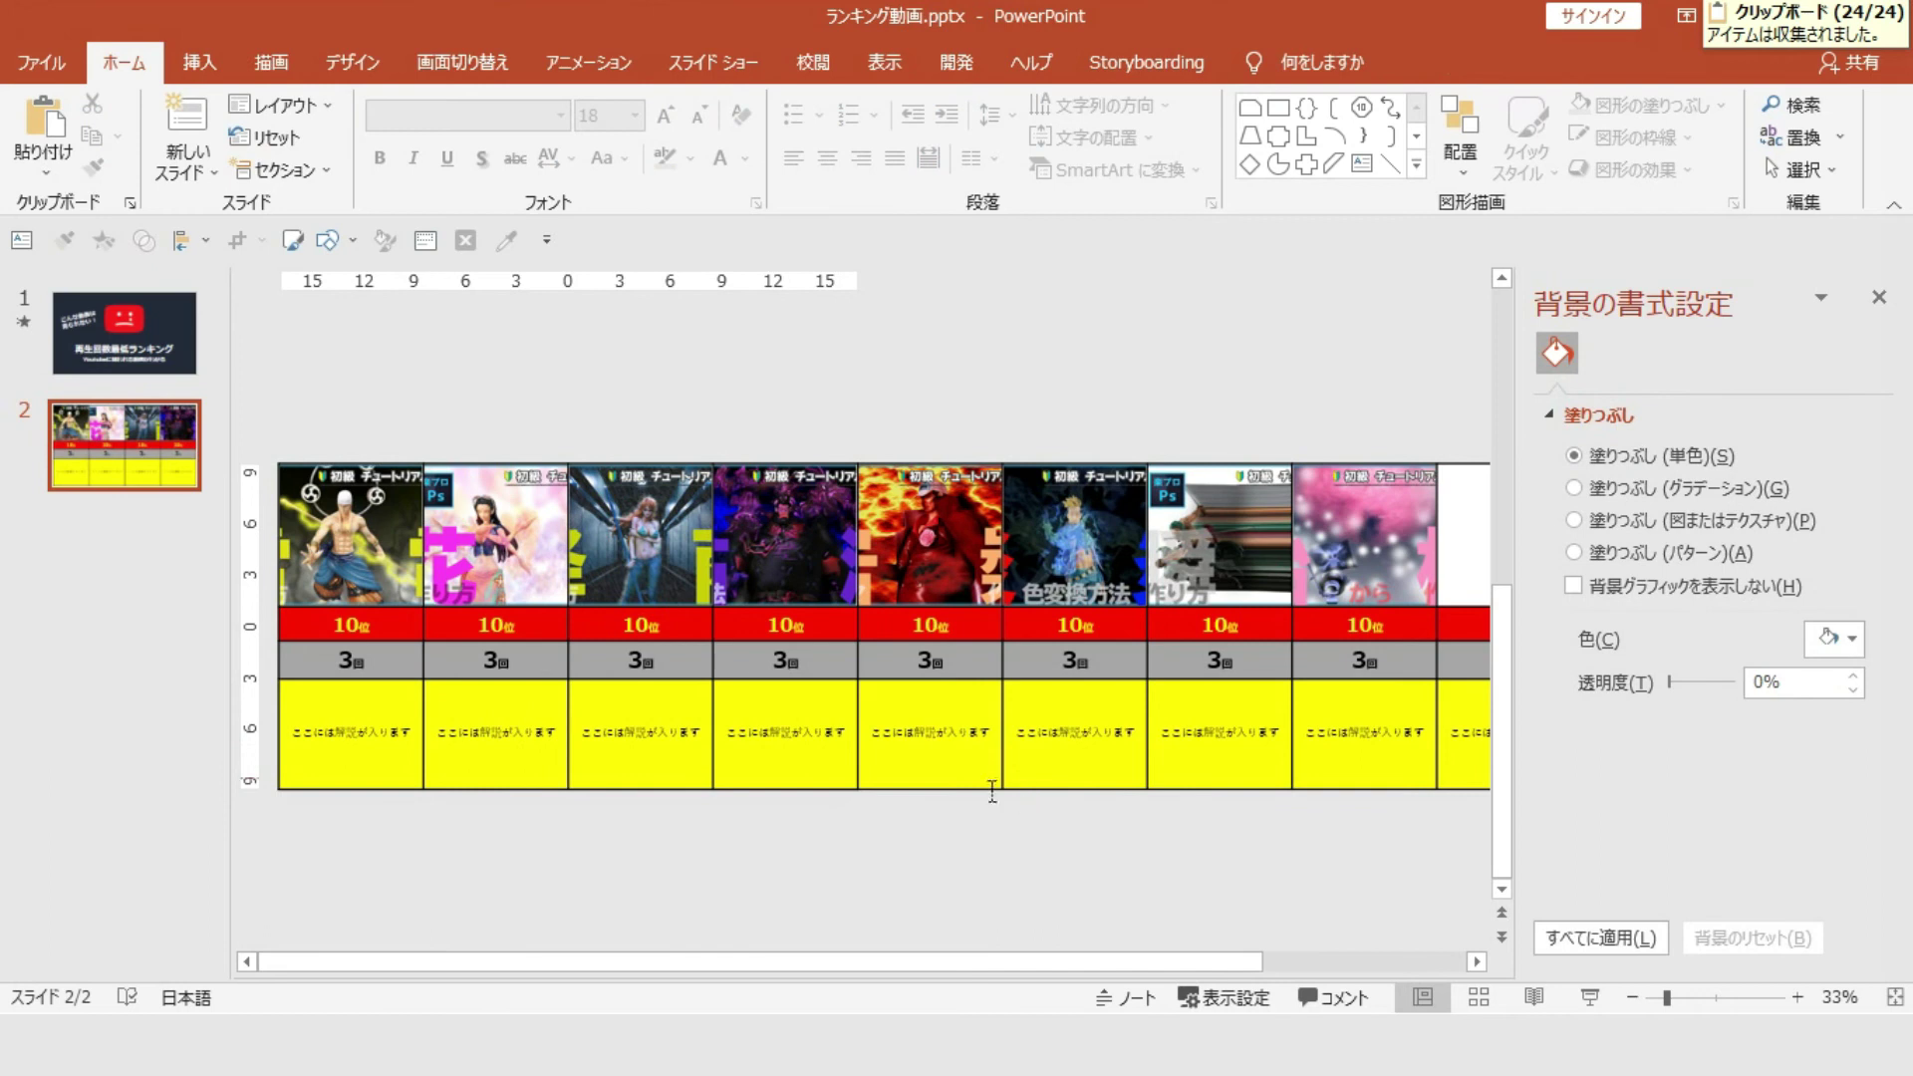
{"action": "scroll", "coordinate": [541, 510], "scroll_direction": "down", "scroll_amount": 2}
Step: Move the ranking table off the slide's right edge and expand the full animation gallery
{"action": "left_click", "coordinate": [526, 522]}
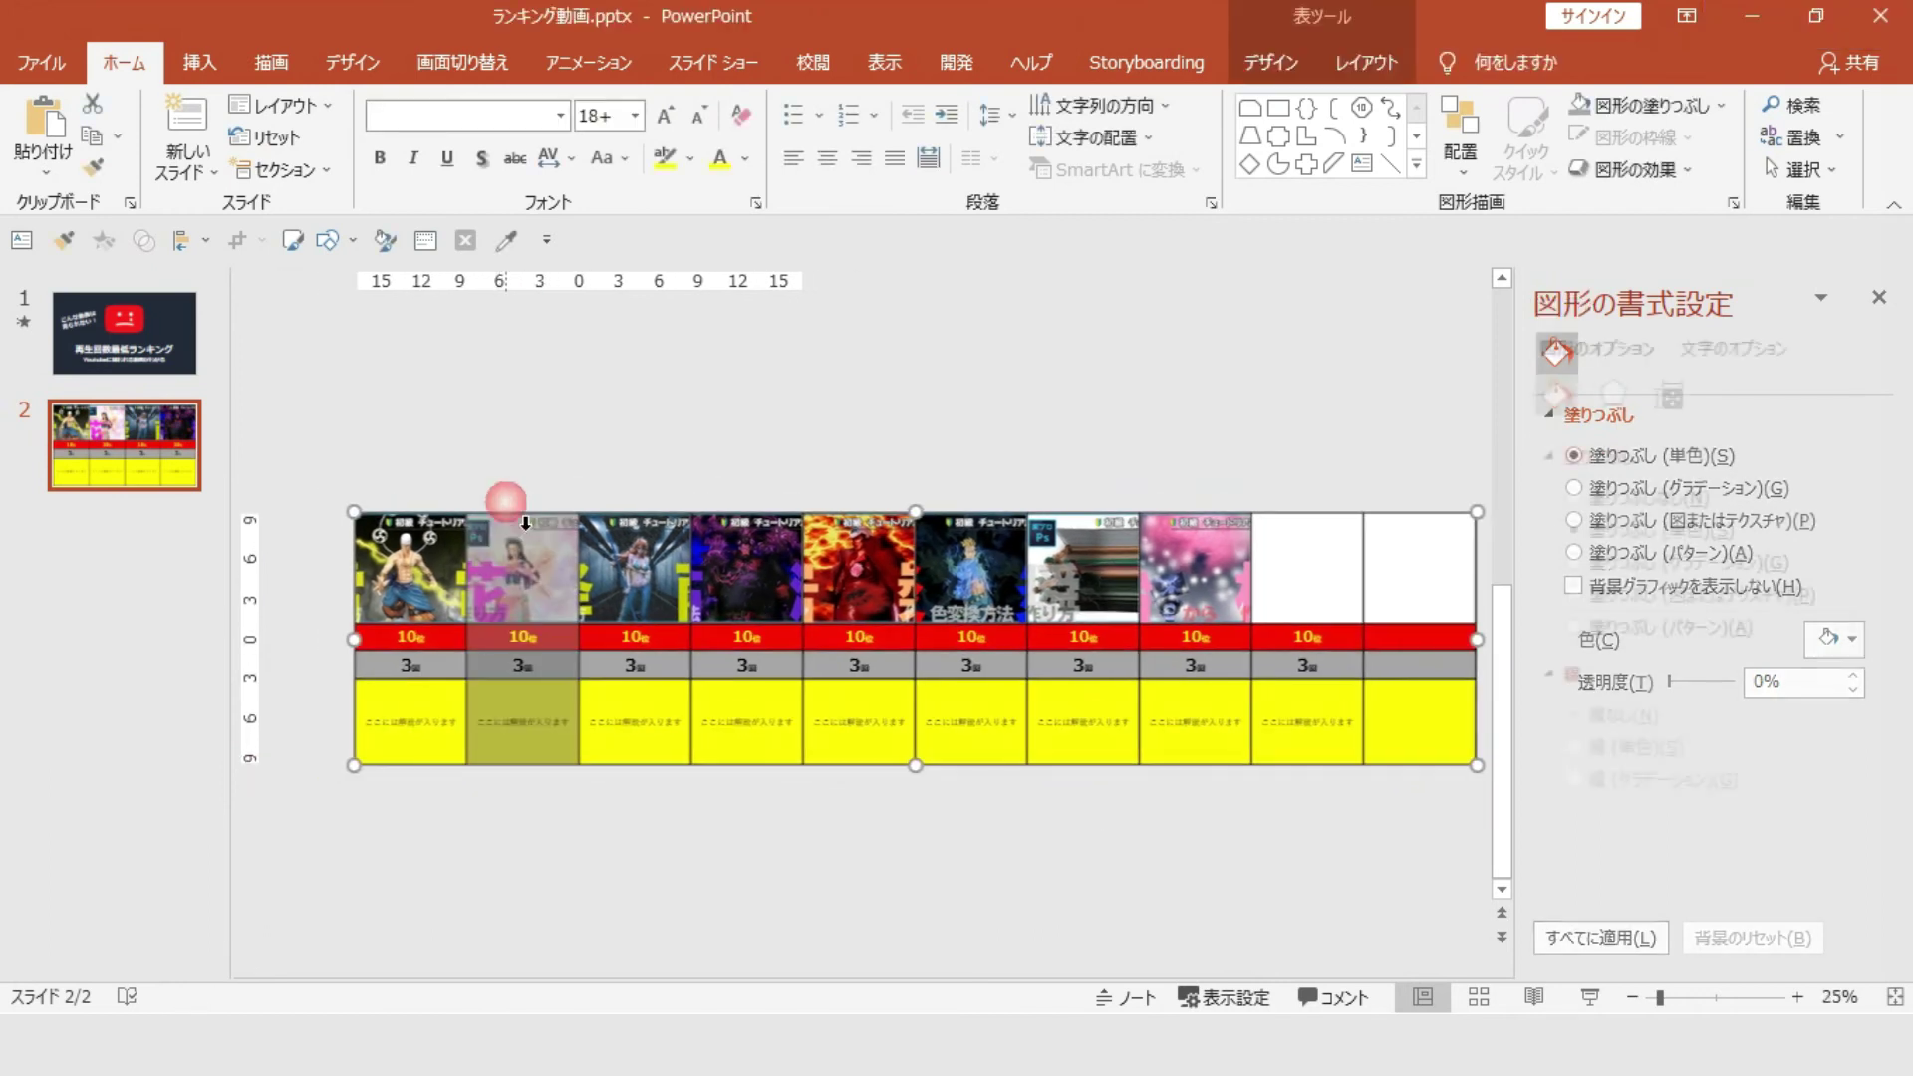
{"action": "left_click_drag", "start_coordinate": [438, 538], "coordinate": [933, 558]}
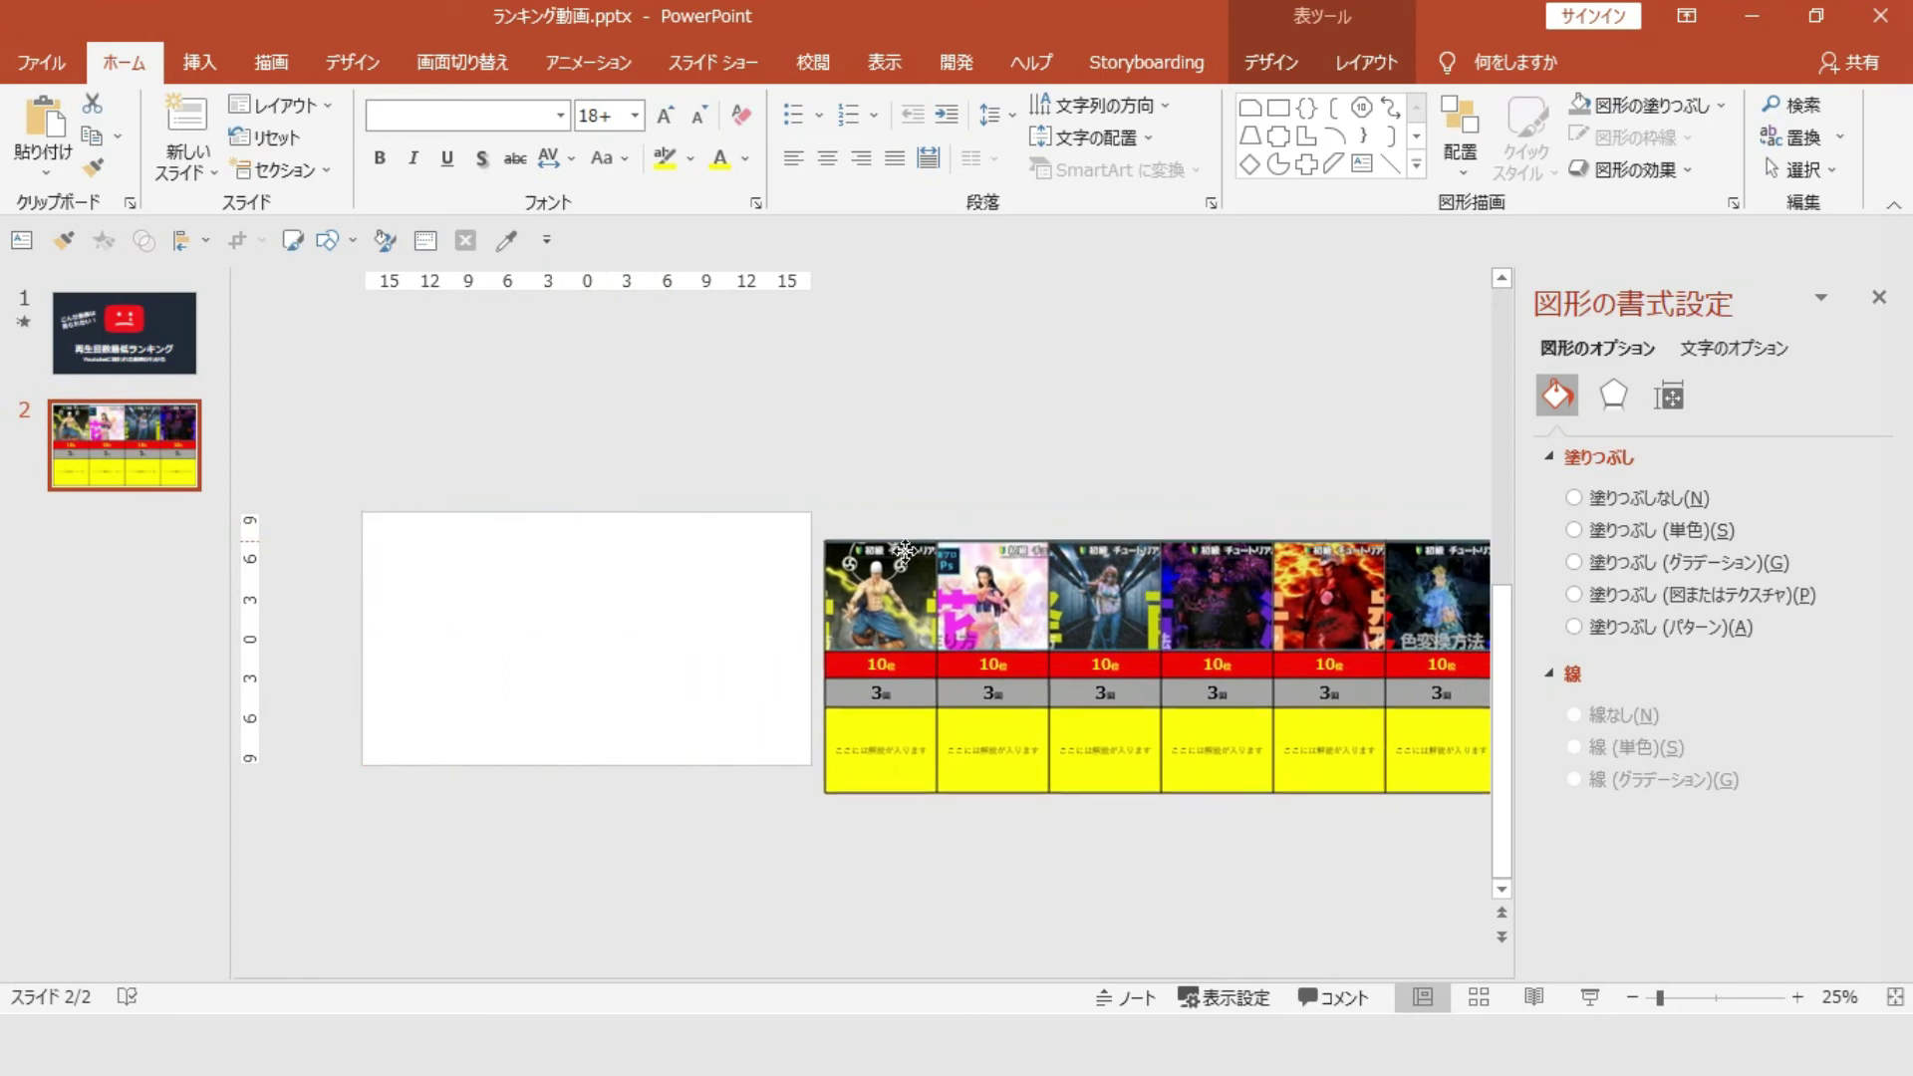
{"action": "left_click_drag", "start_coordinate": [930, 559], "coordinate": [894, 538]}
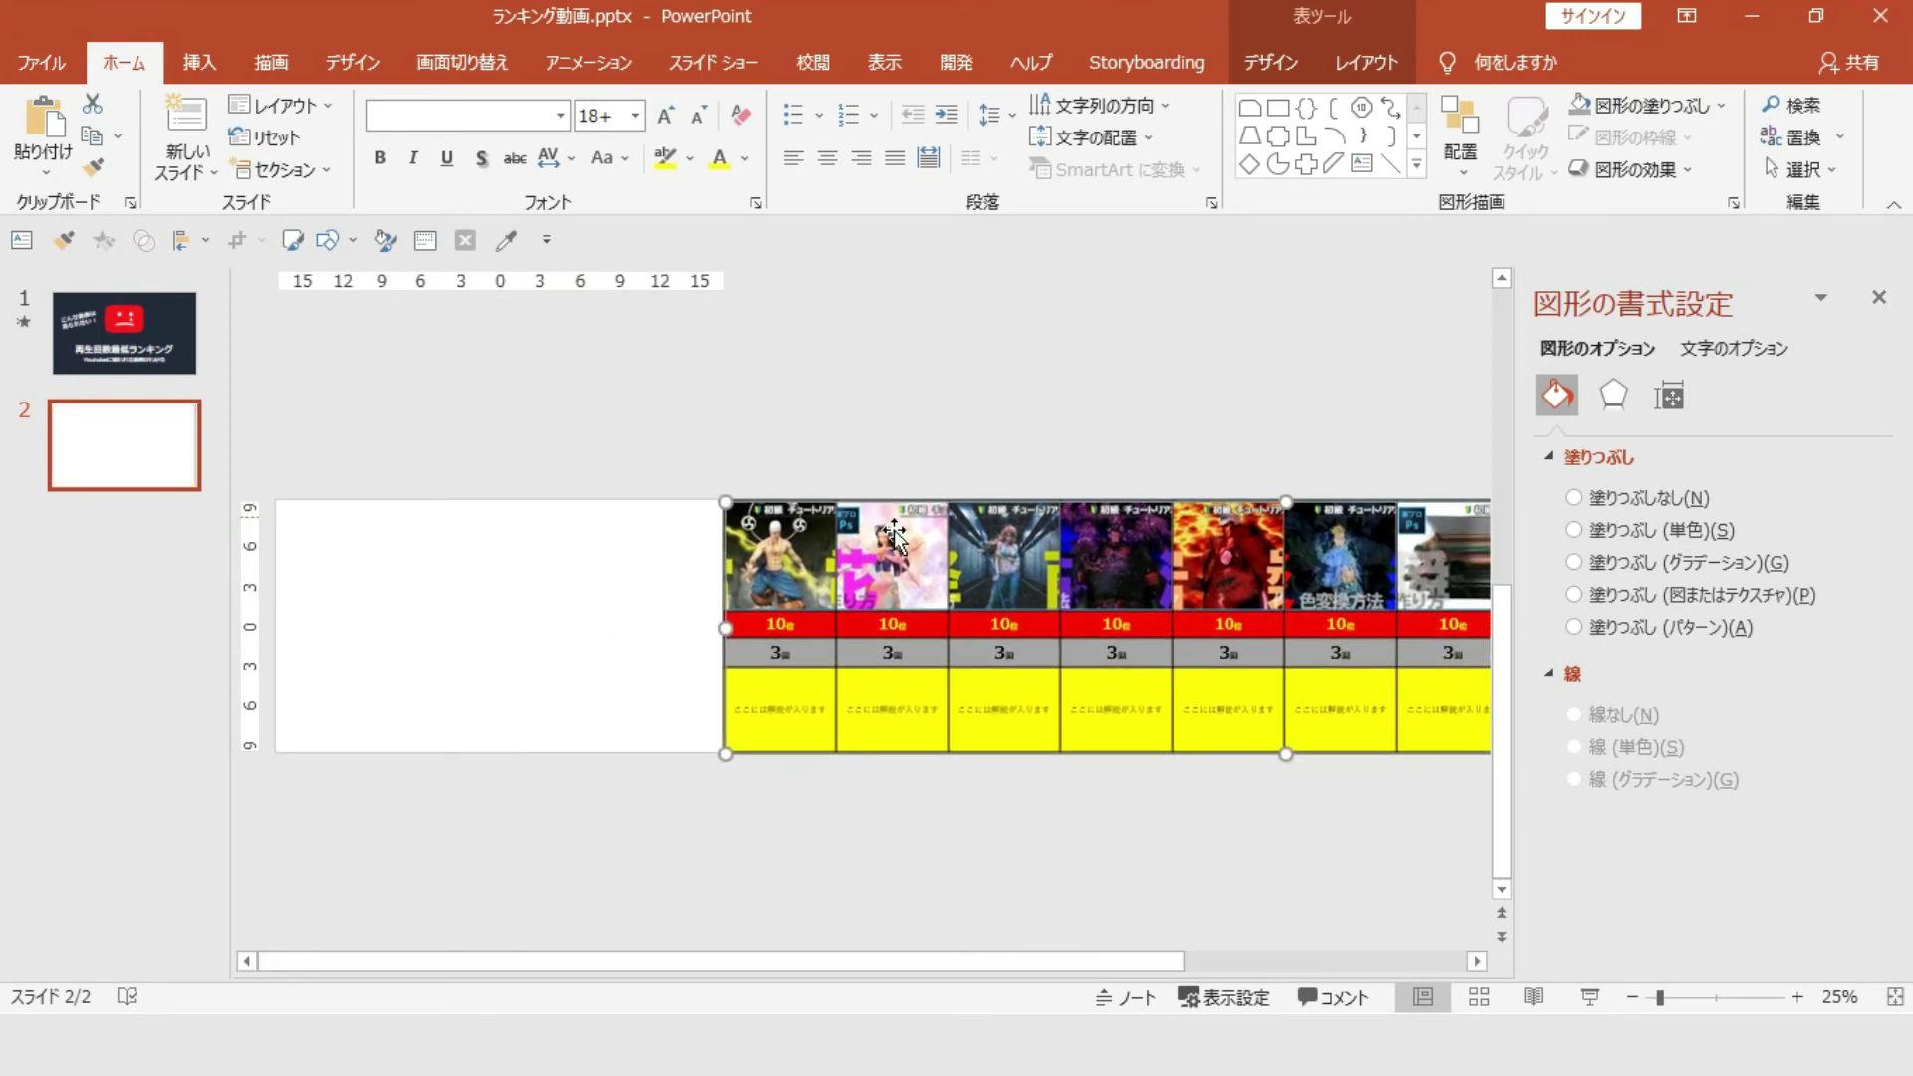
{"action": "left_click", "coordinate": [1879, 297]}
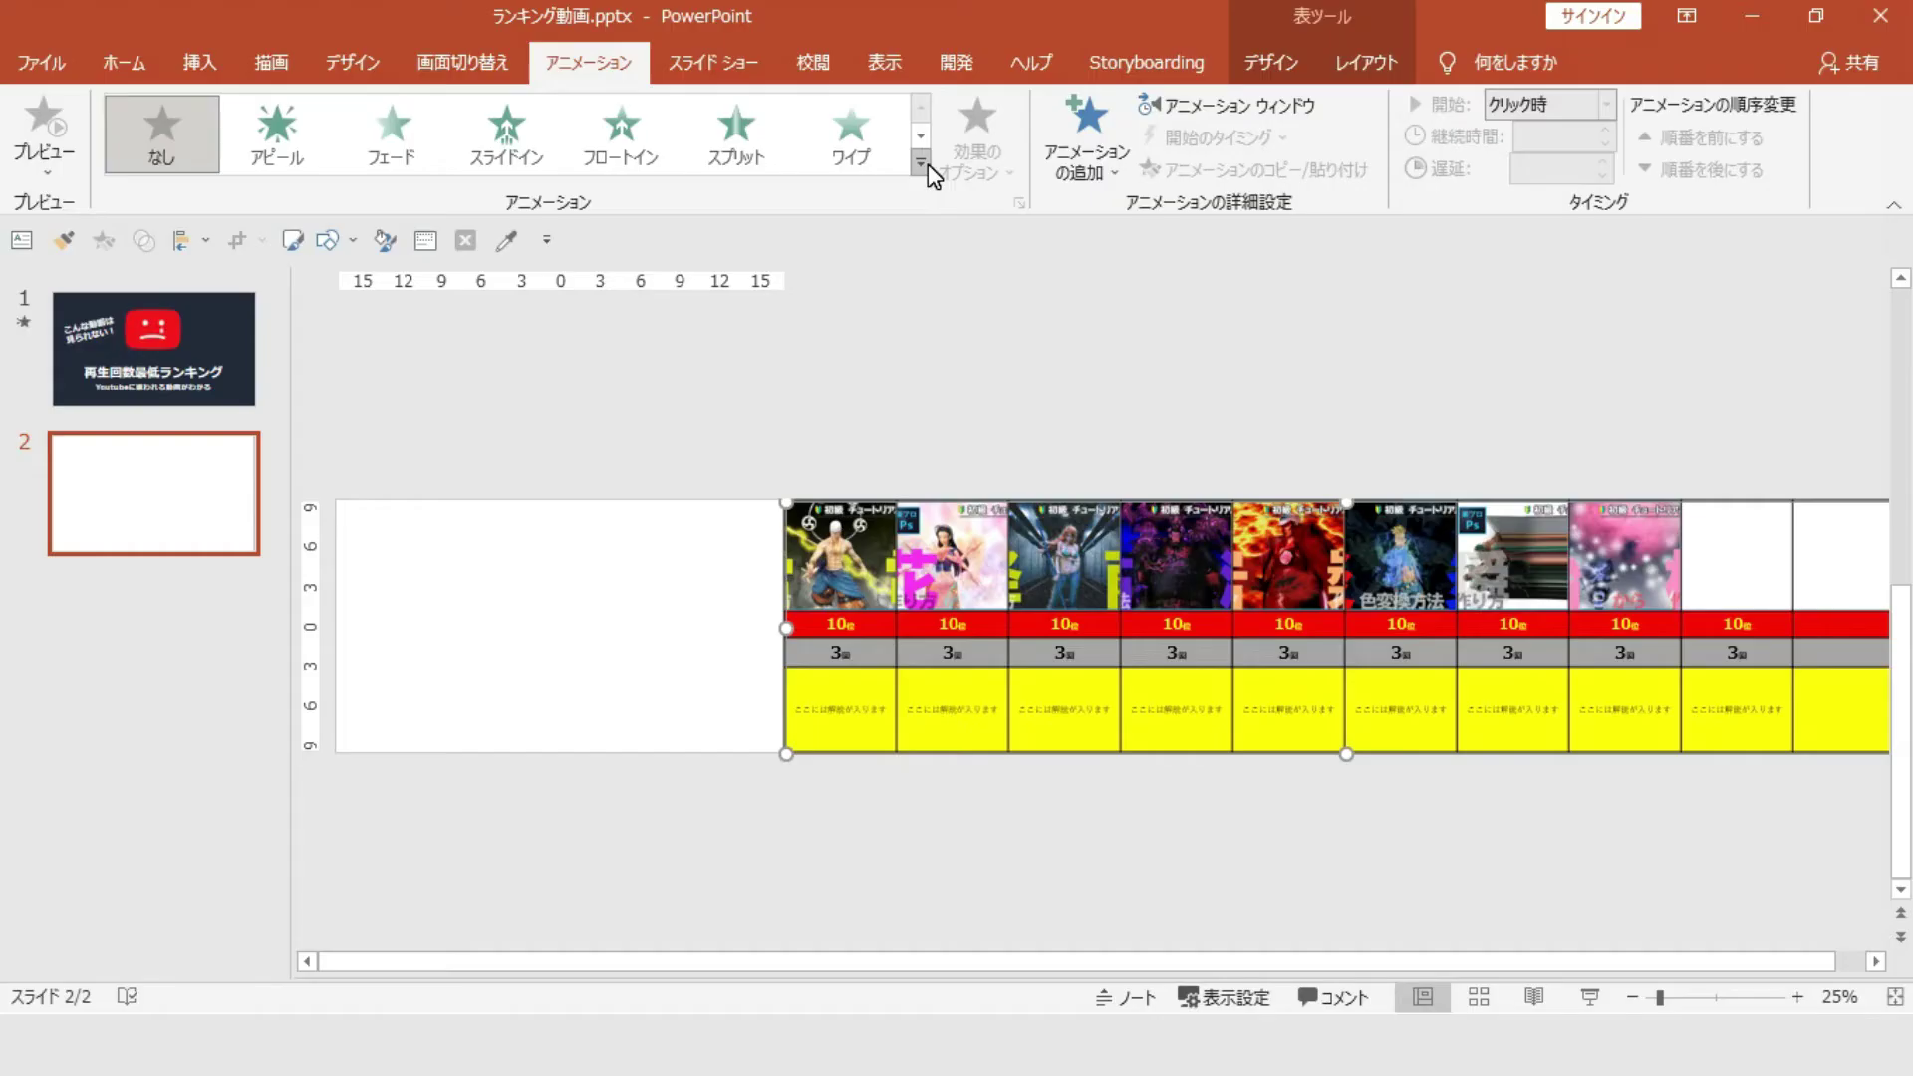
{"action": "left_click", "coordinate": [929, 165]}
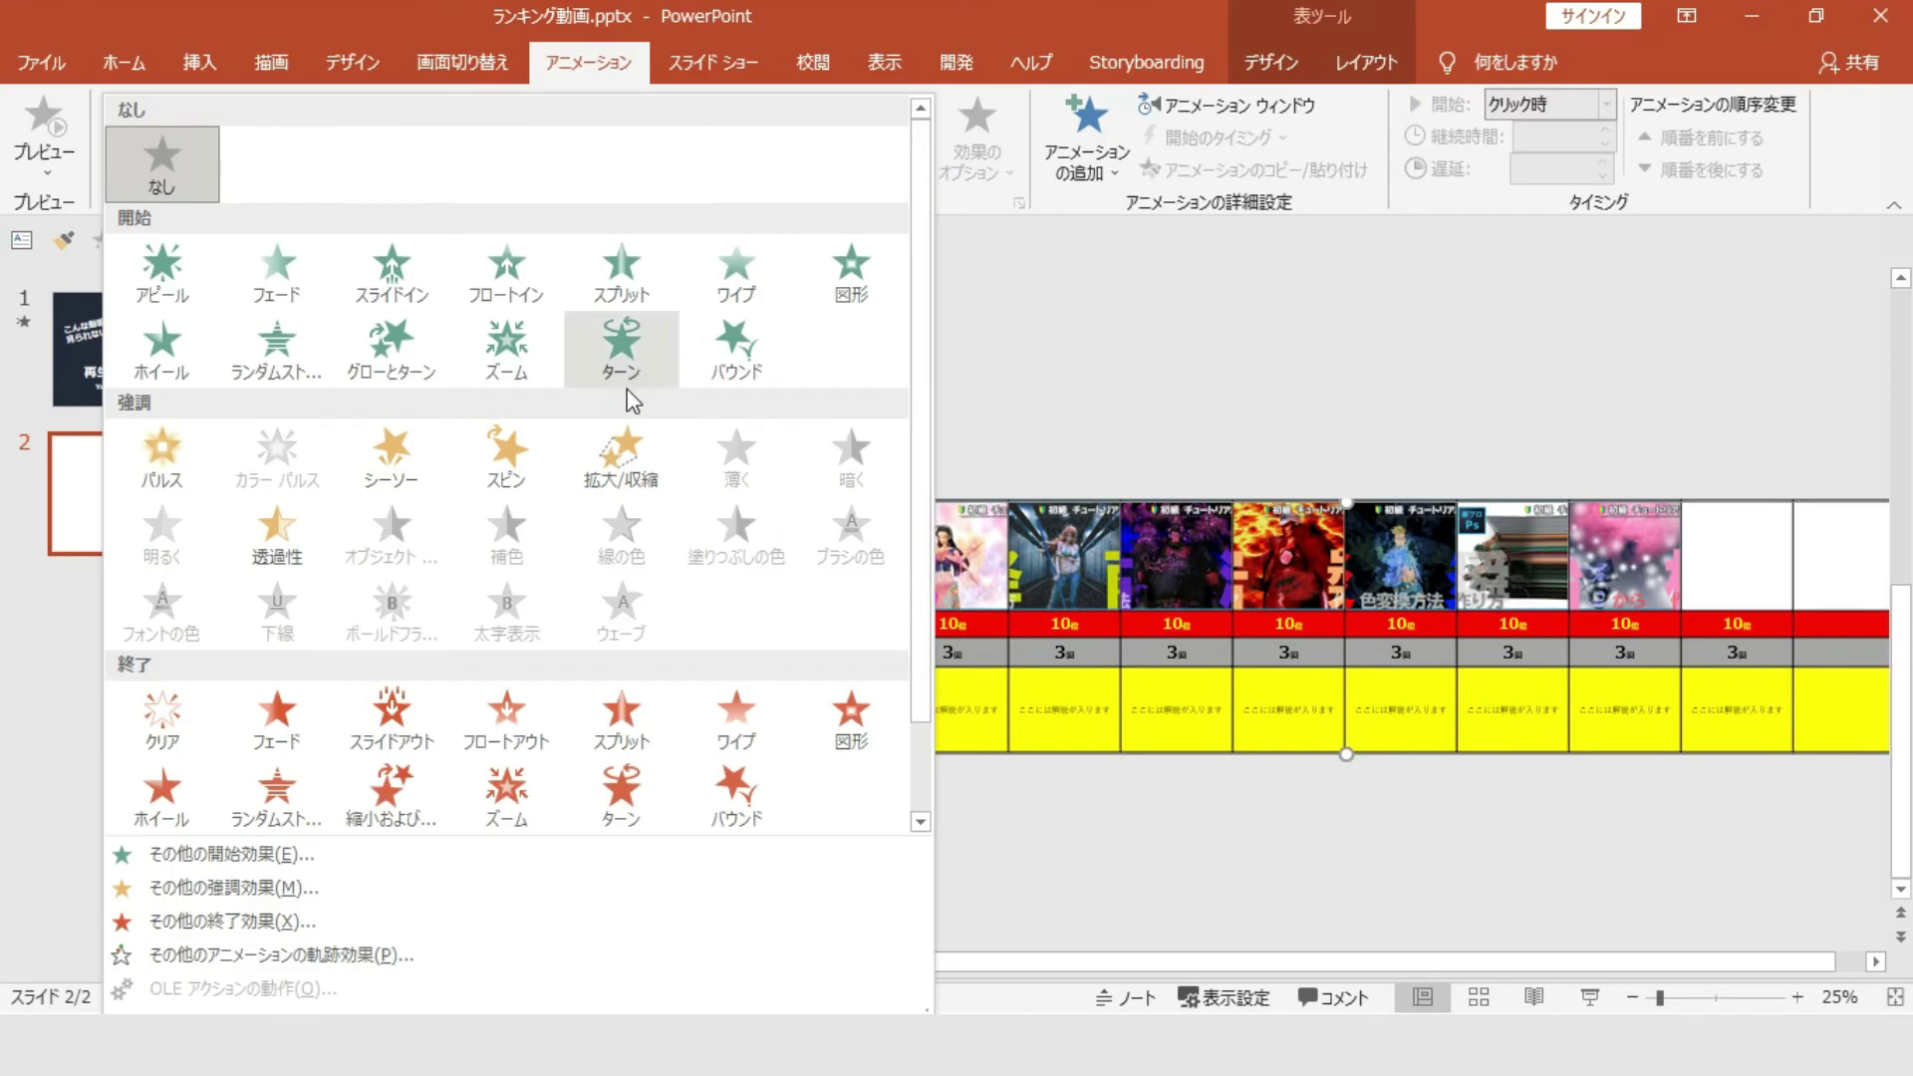
Step: Give the picture table a leftward Slide Out exit lasting 59 seconds, then preview it
{"action": "left_click", "coordinate": [386, 713]}
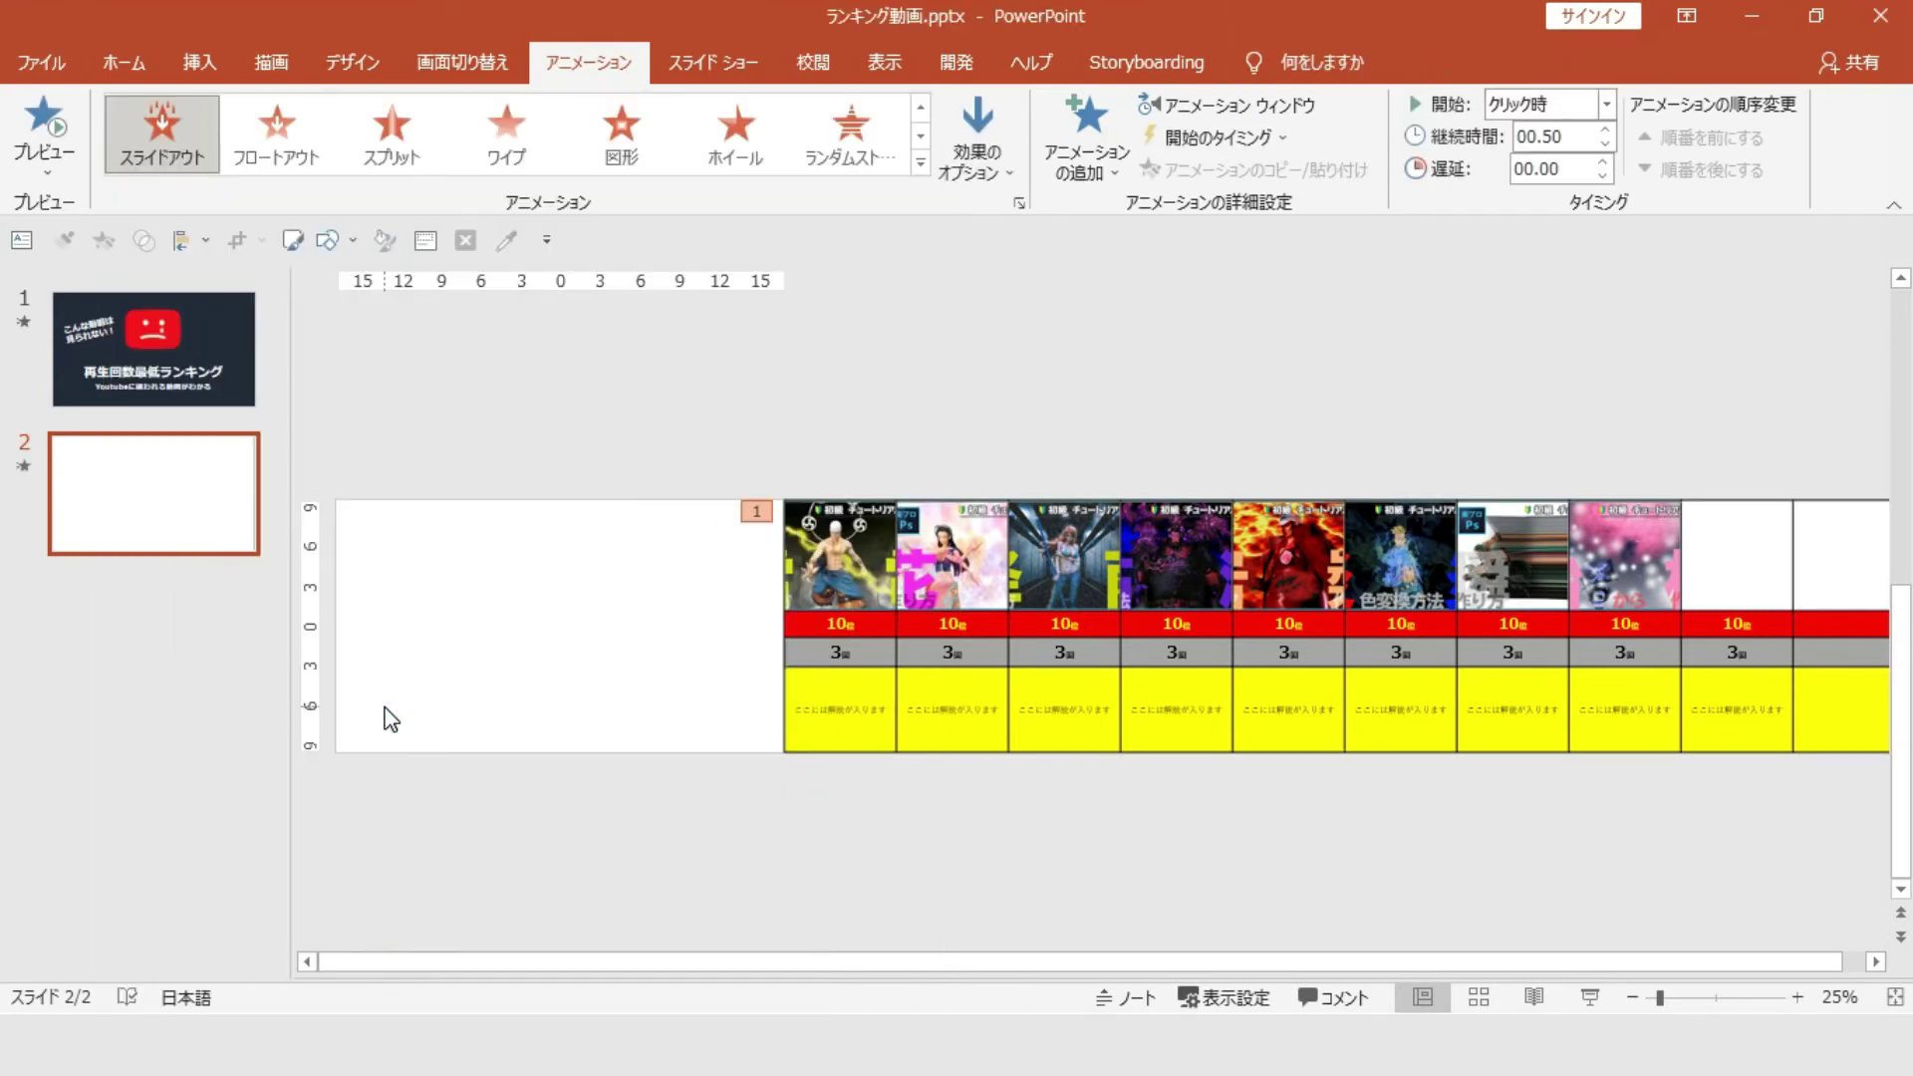
{"action": "left_click", "coordinate": [1000, 180]}
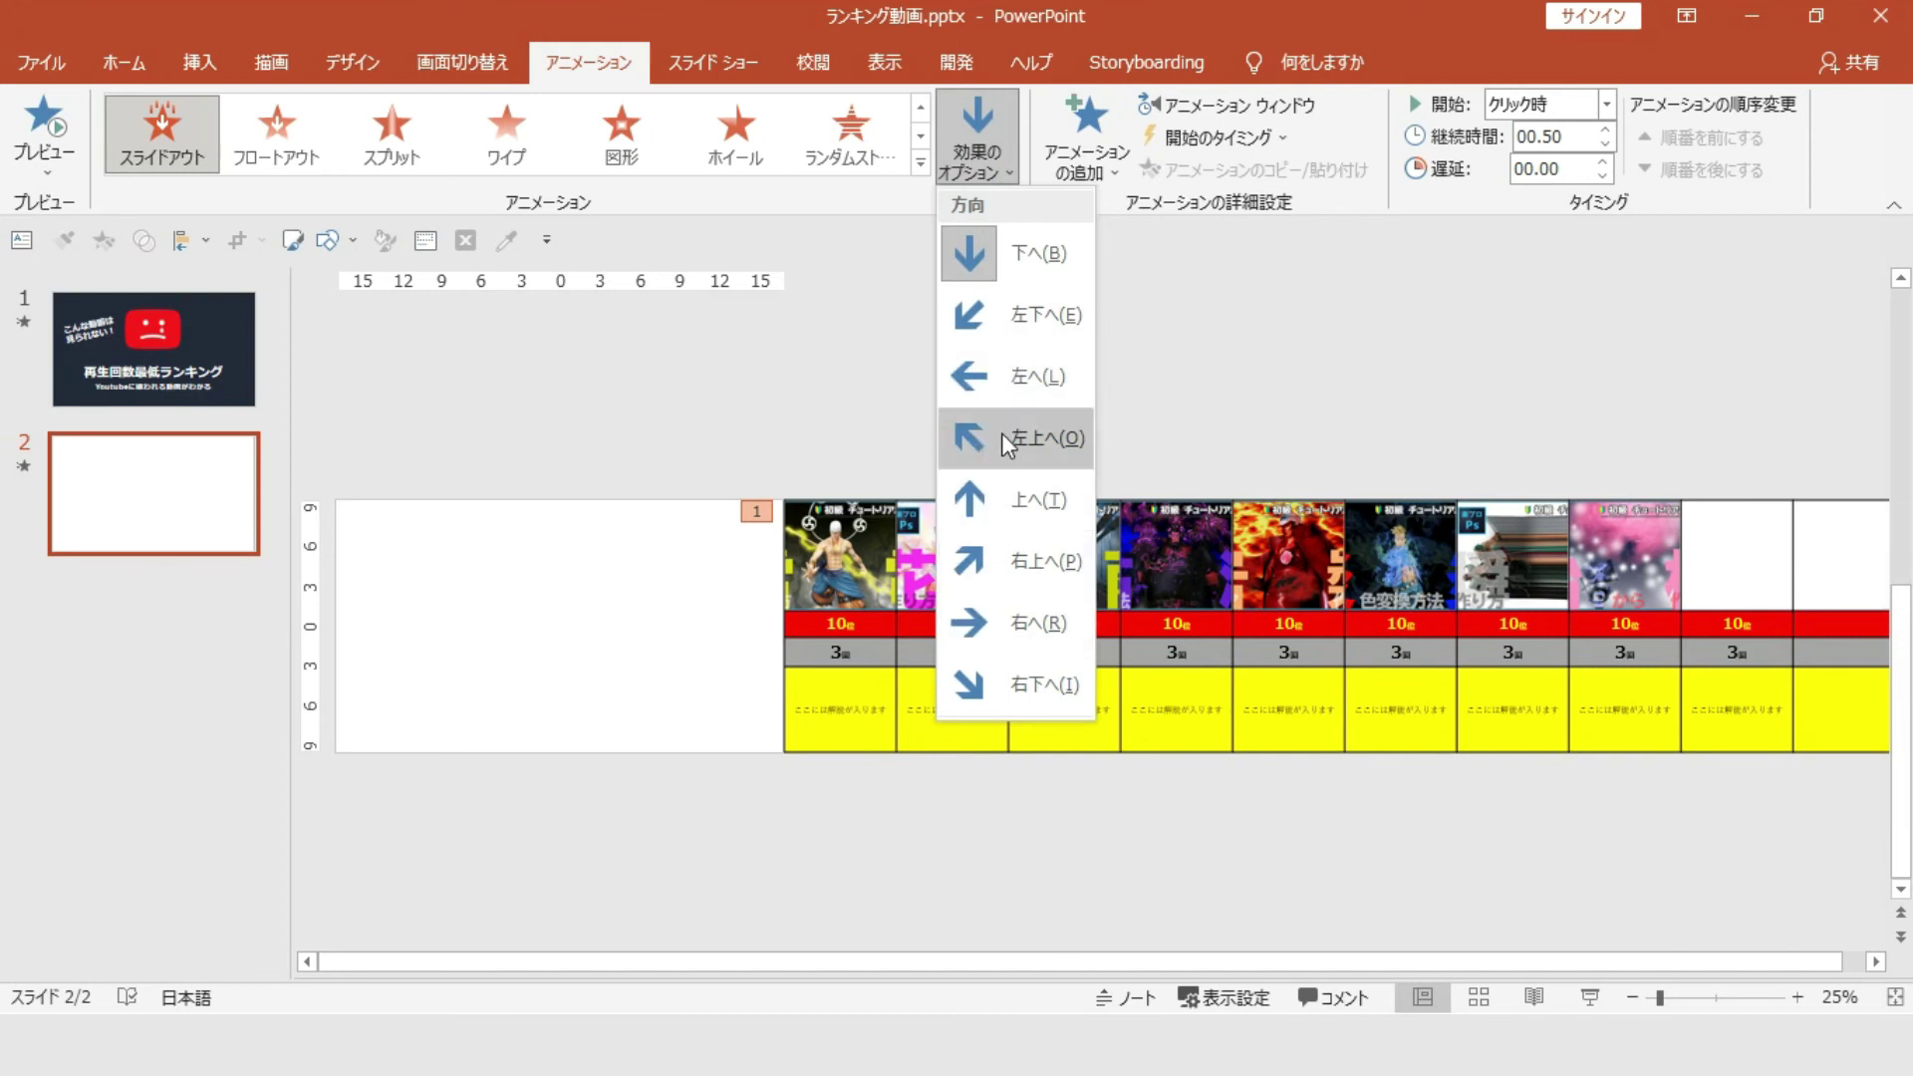
{"action": "left_click", "coordinate": [1021, 390]}
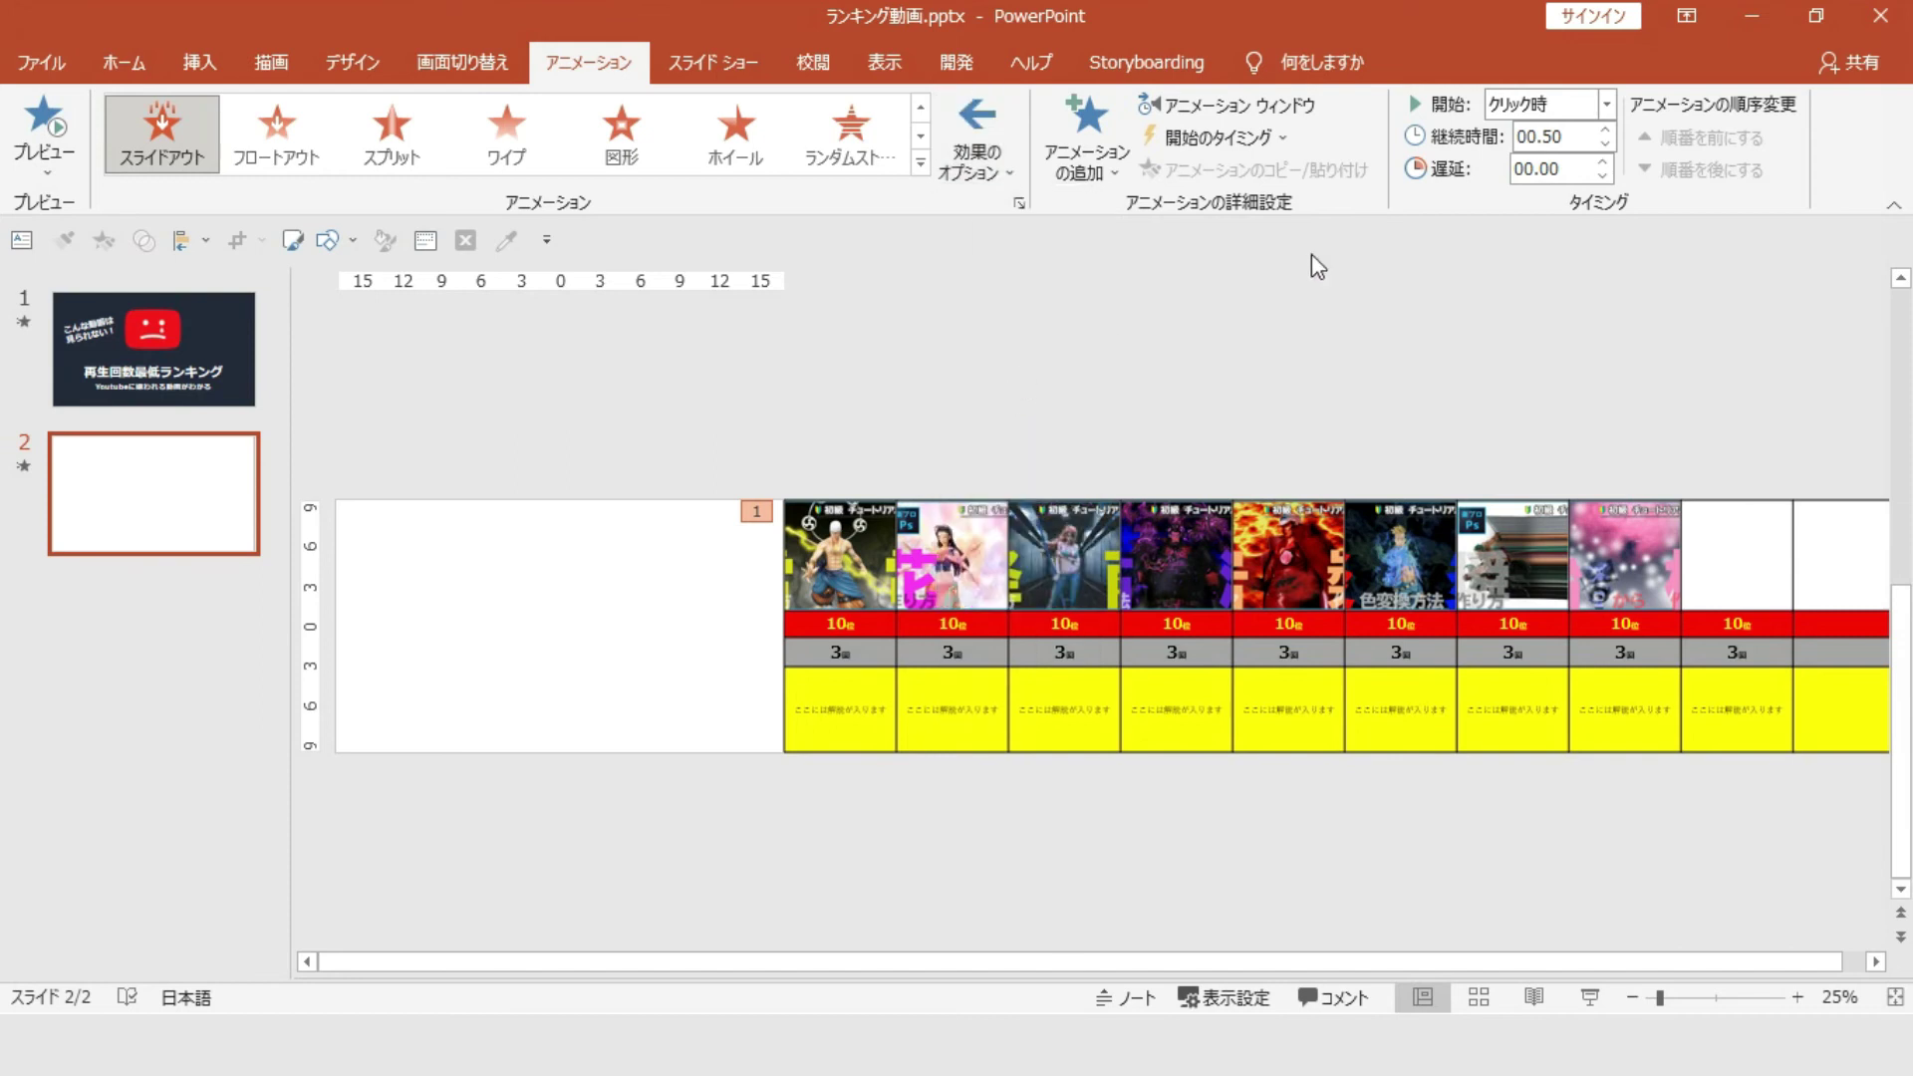
{"action": "left_click", "coordinate": [1540, 148]}
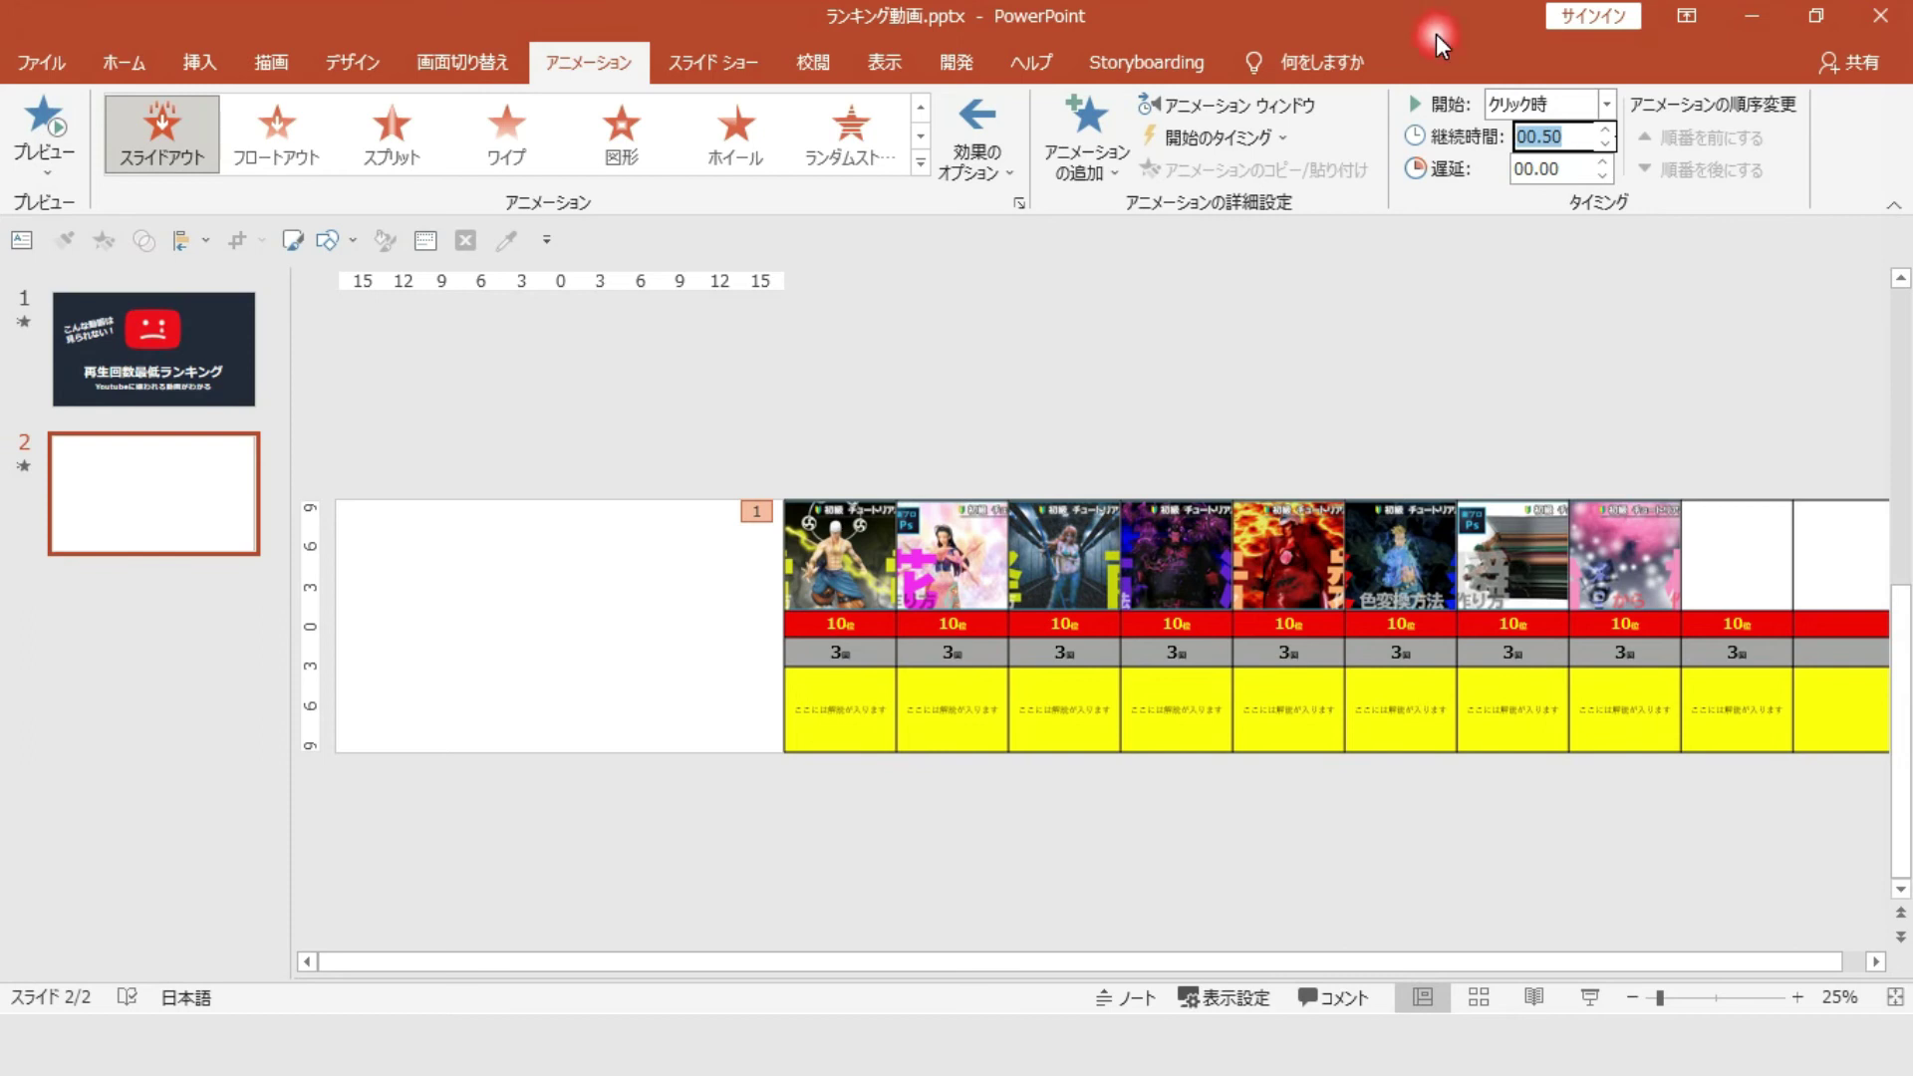
{"action": "type", "text": "59"}
{"action": "key", "text": "Return"}
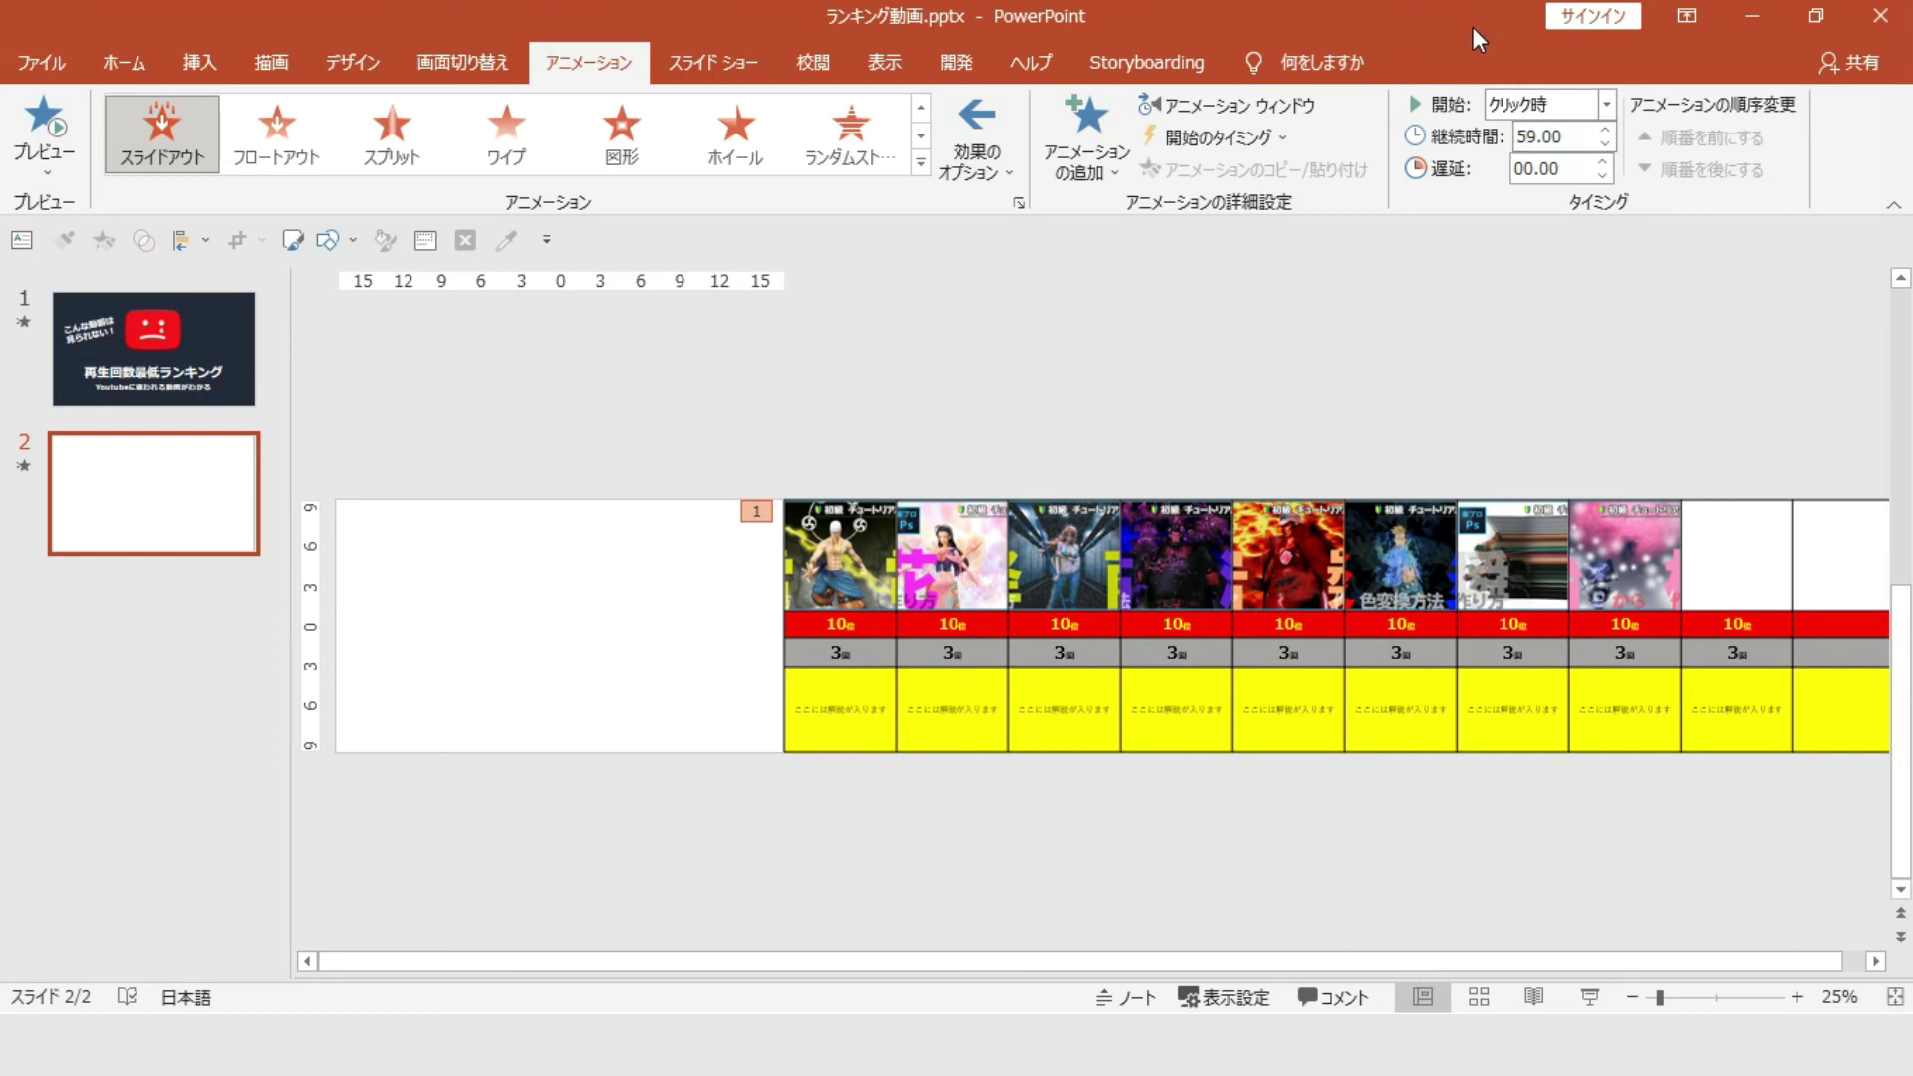
{"action": "left_click", "coordinate": [940, 409]}
{"action": "left_click", "coordinate": [807, 568]}
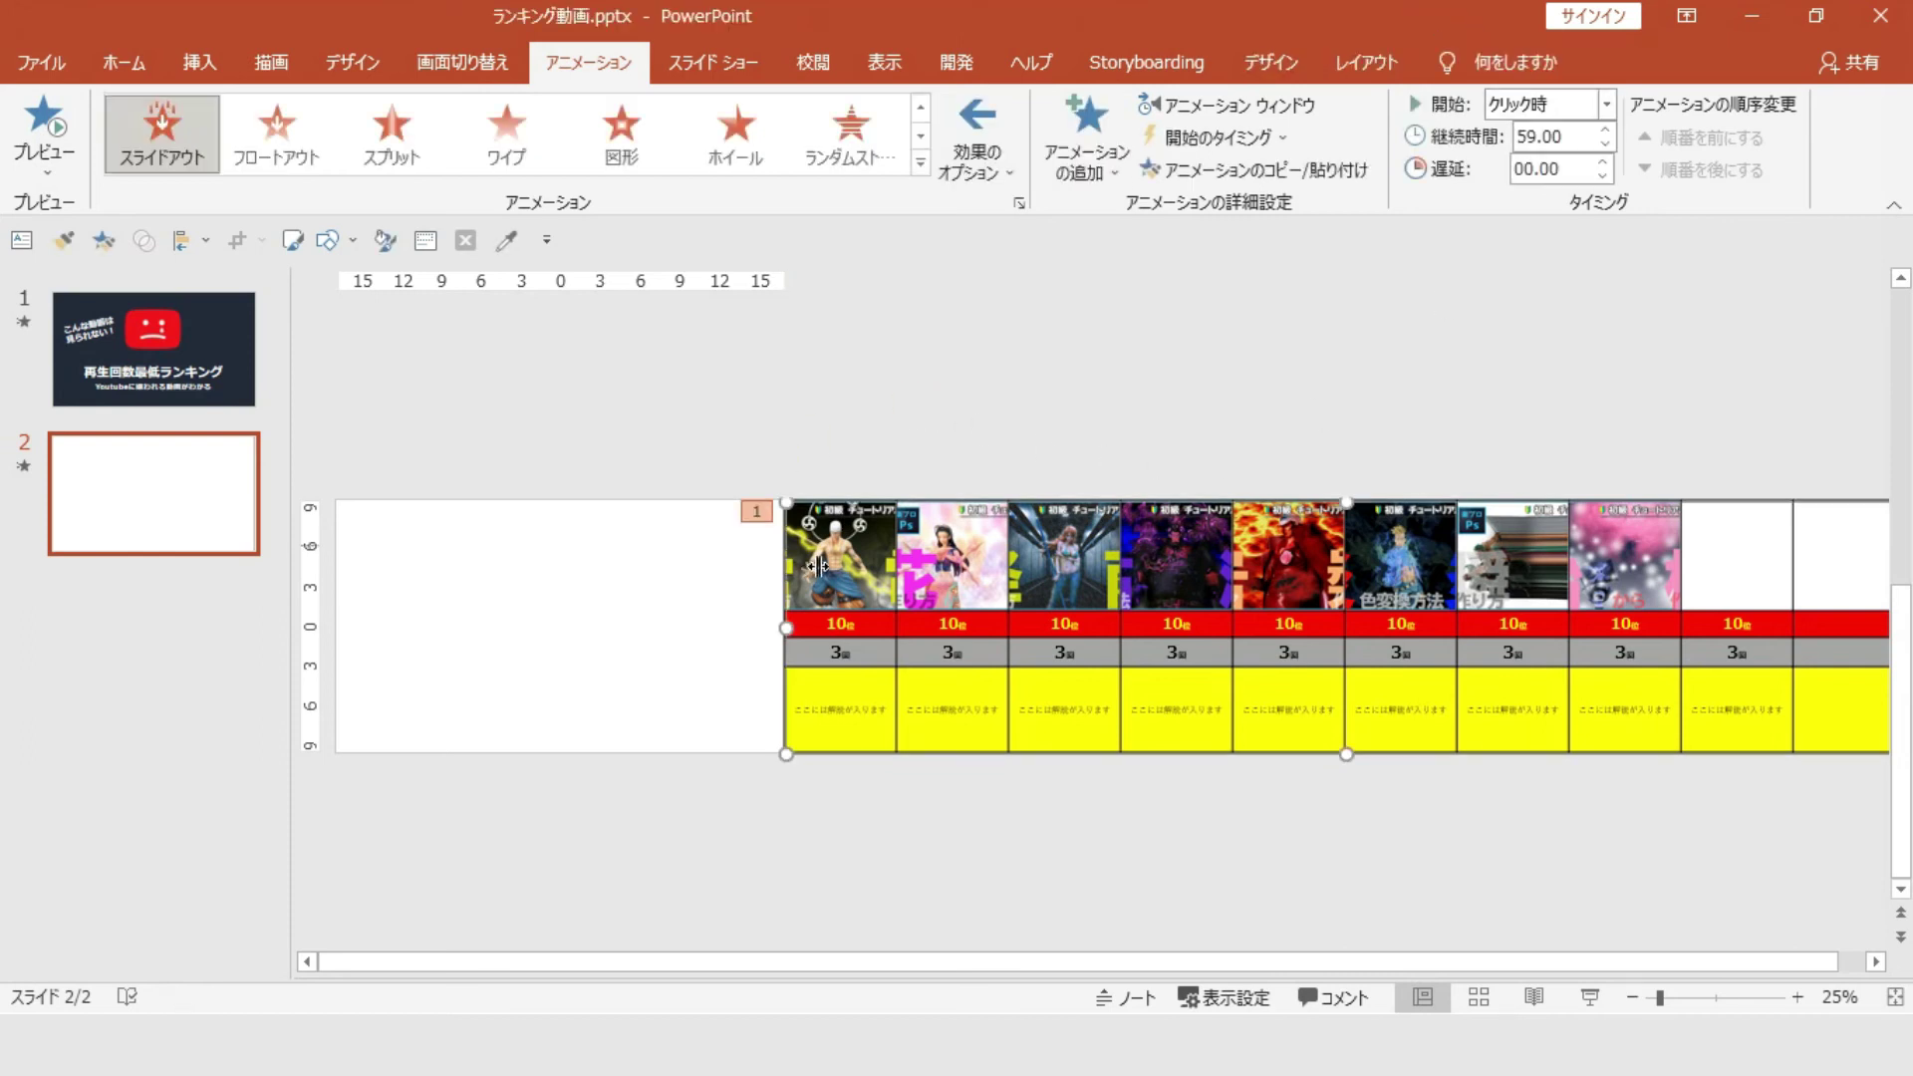
{"action": "left_click", "coordinate": [25, 468]}
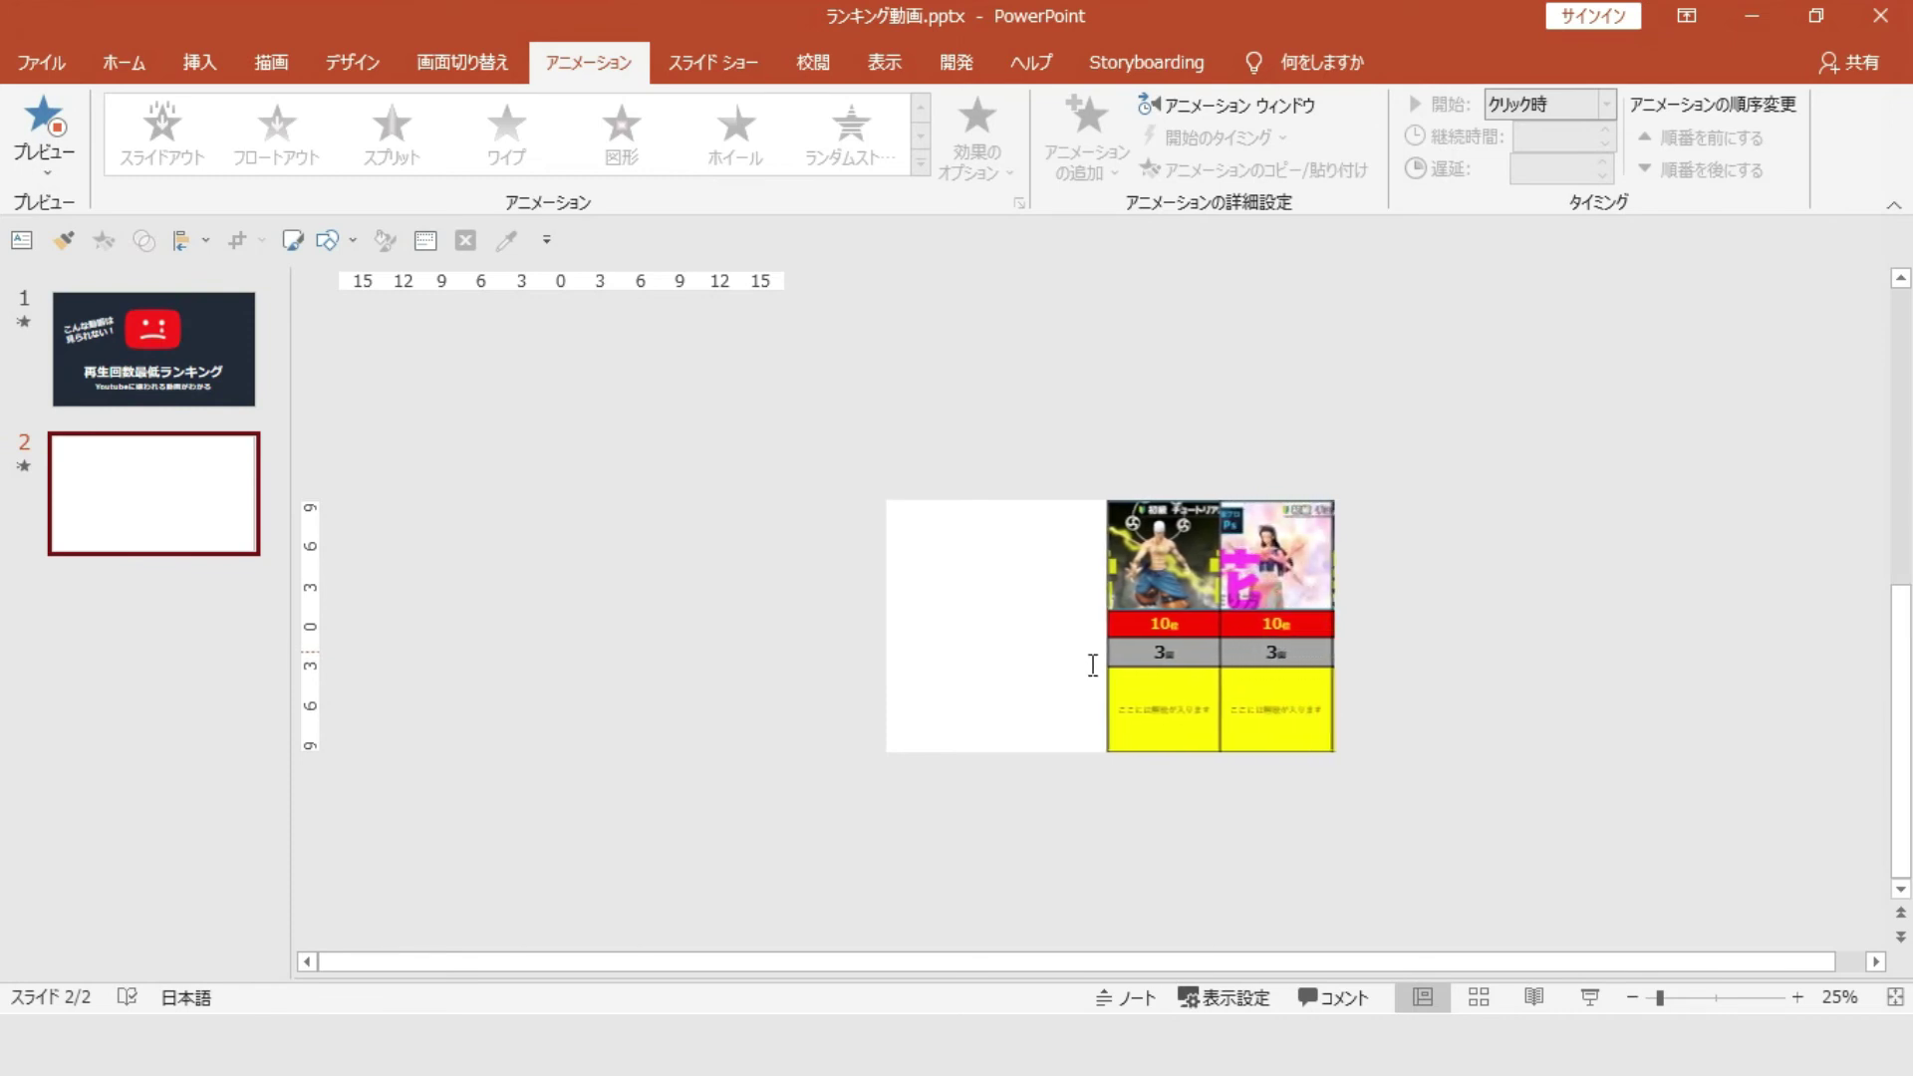
Step: Stop the preview and open Format Background from the slide's right-click menu
{"action": "left_click", "coordinate": [1016, 643]}
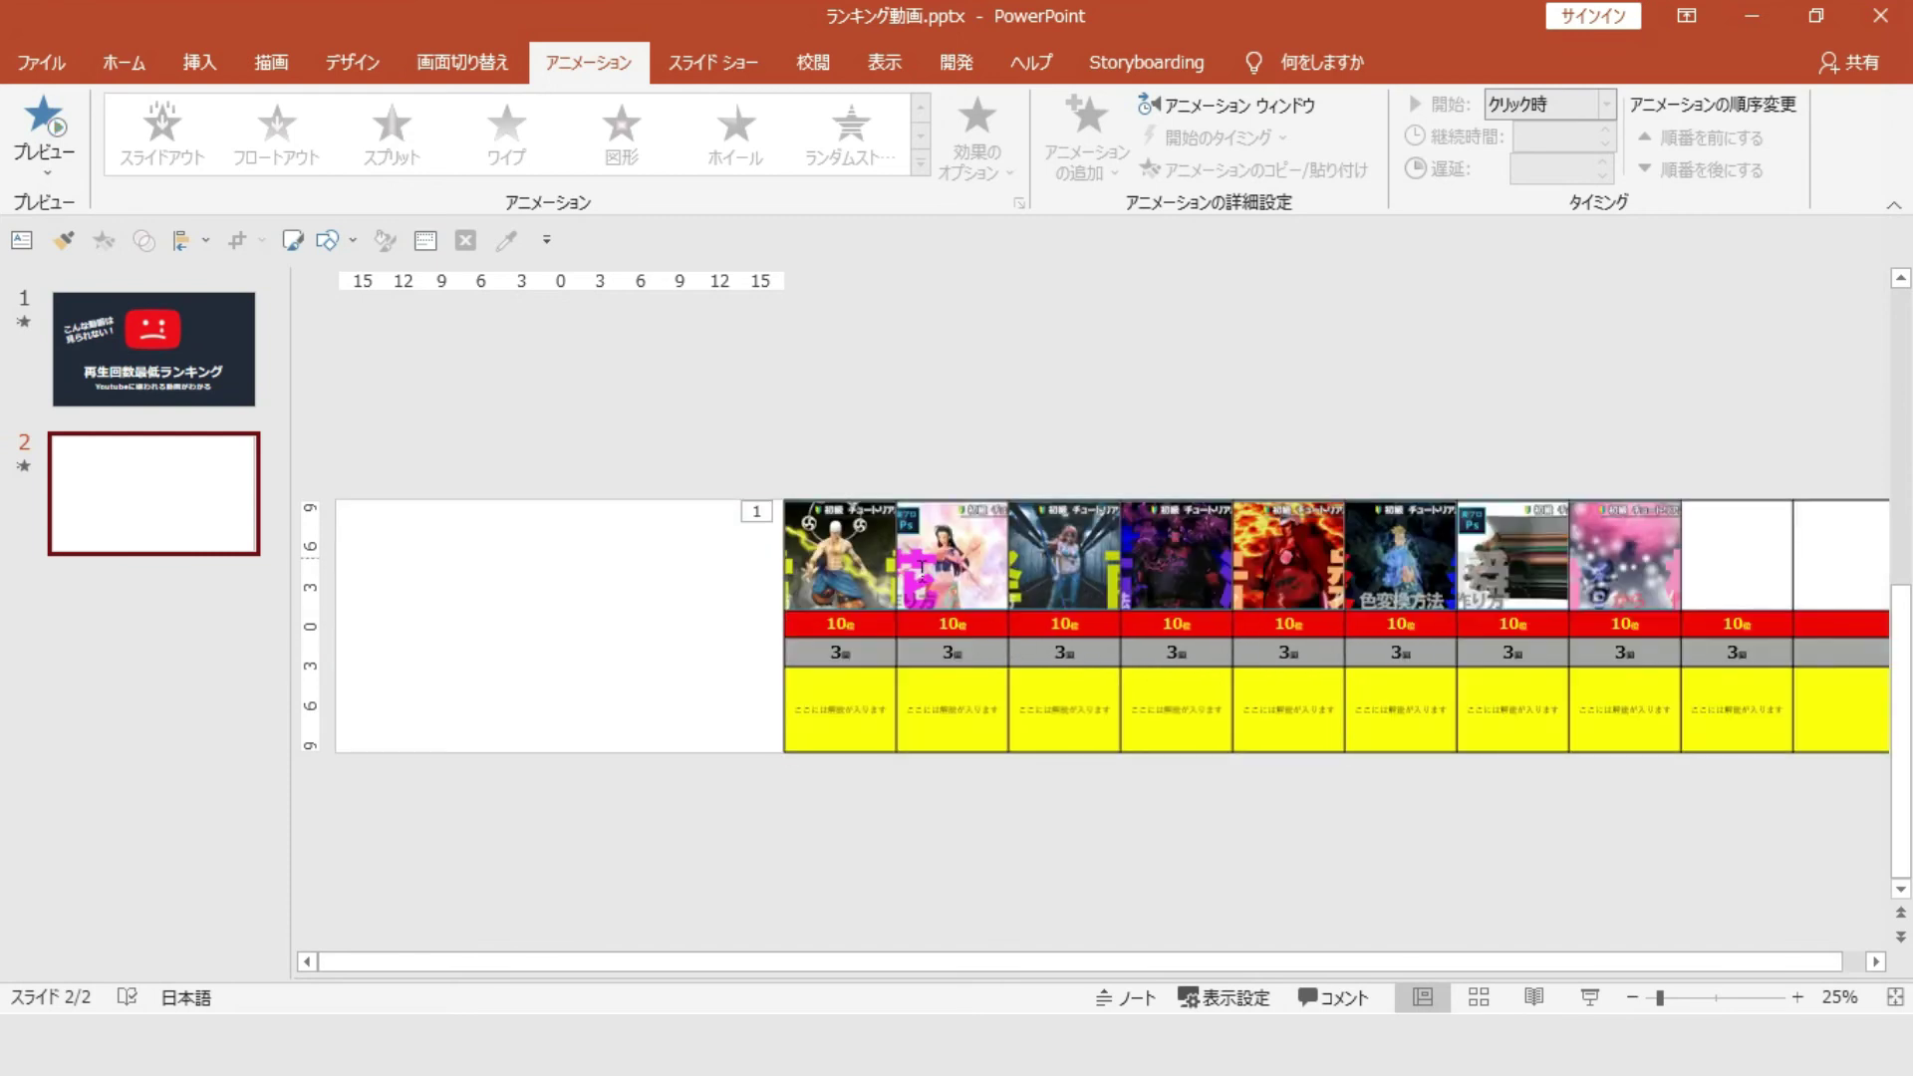
{"action": "left_click", "coordinate": [480, 610]}
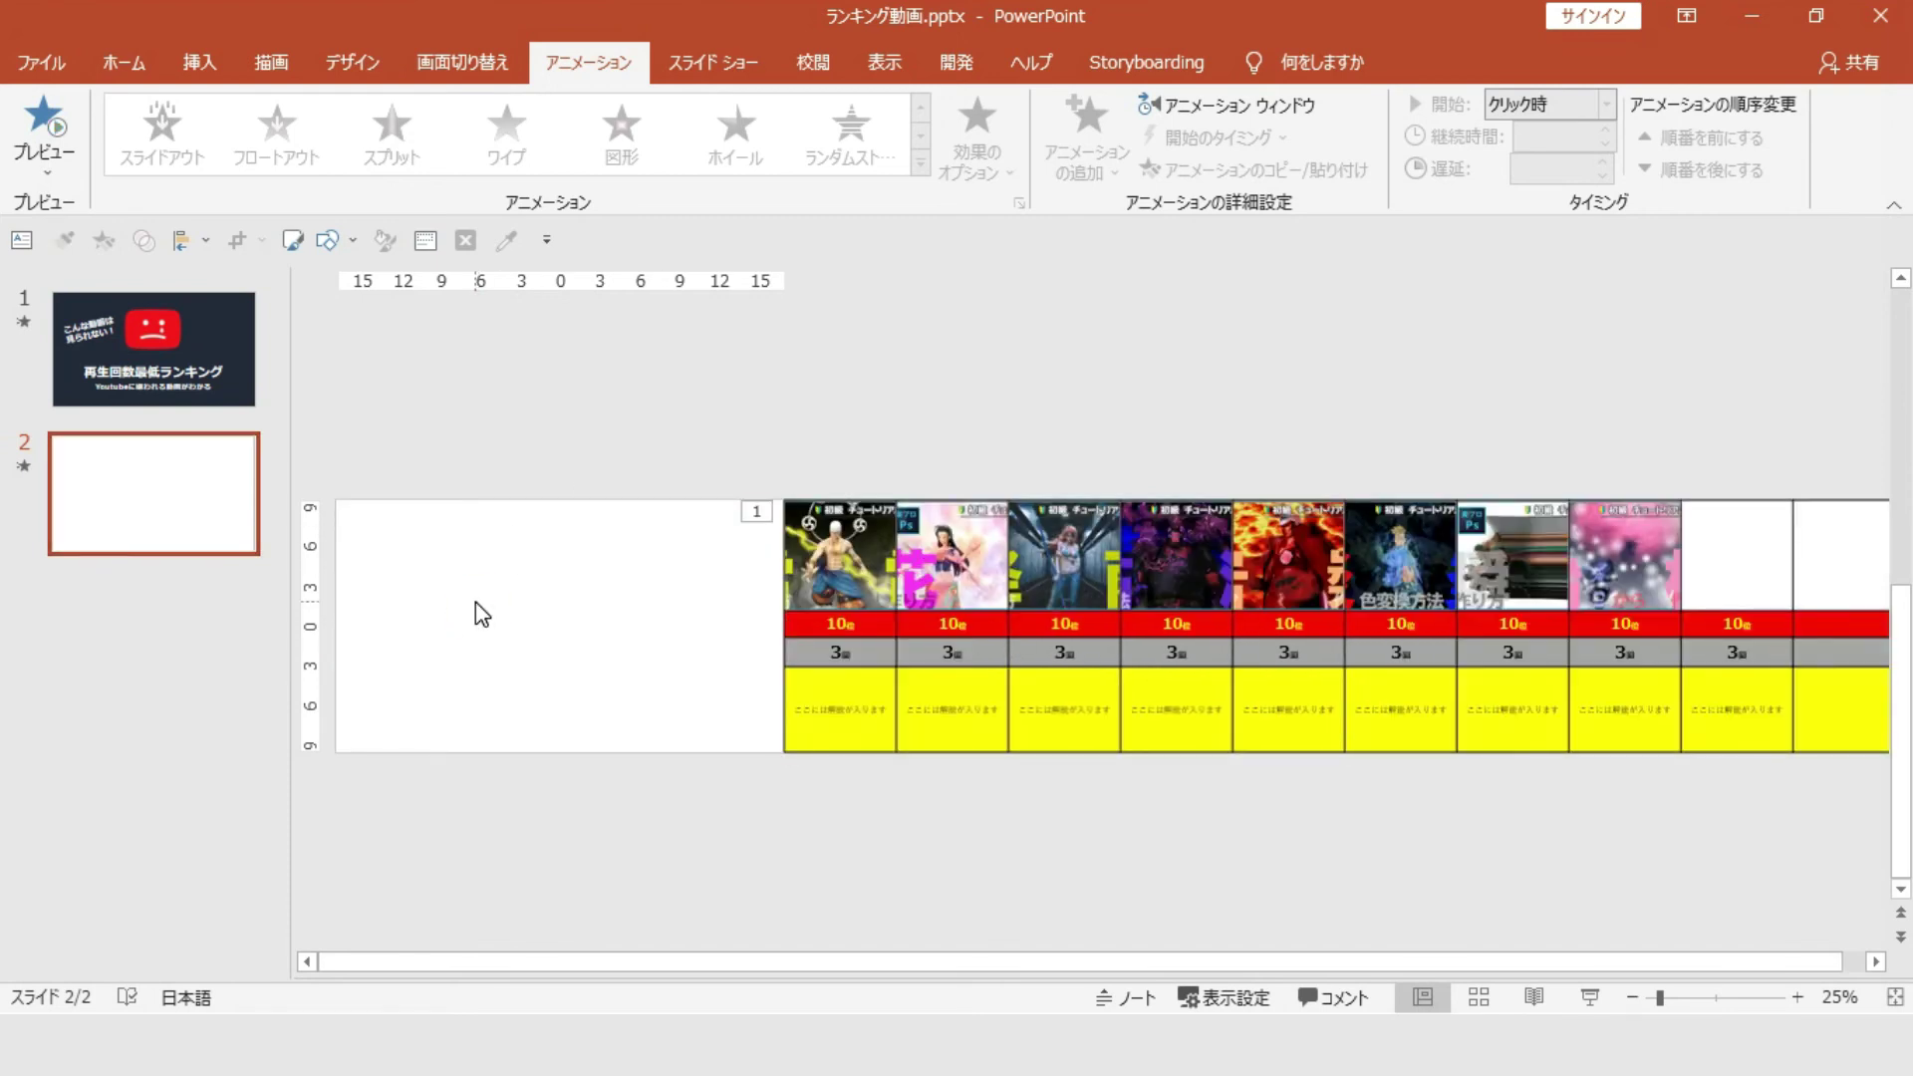
{"action": "right_click", "coordinate": [475, 602]}
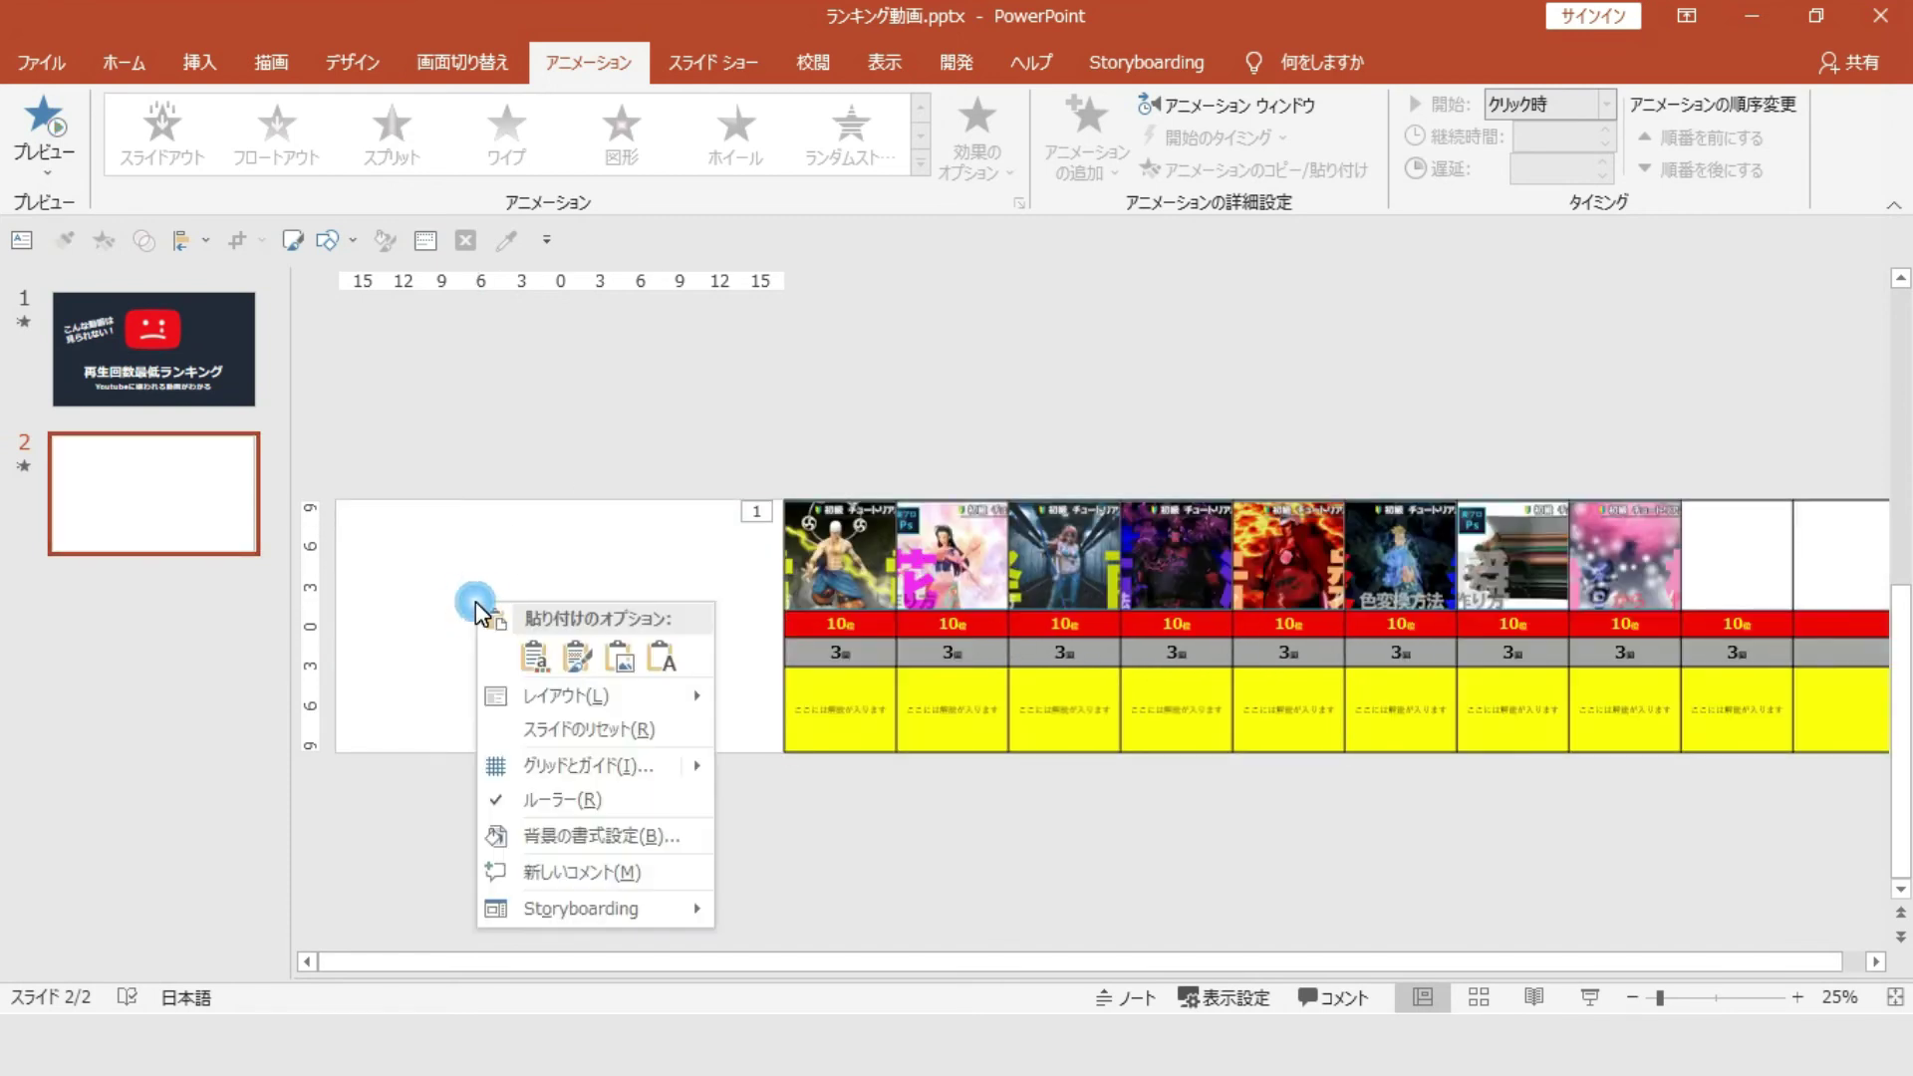
{"action": "left_click", "coordinate": [588, 842]}
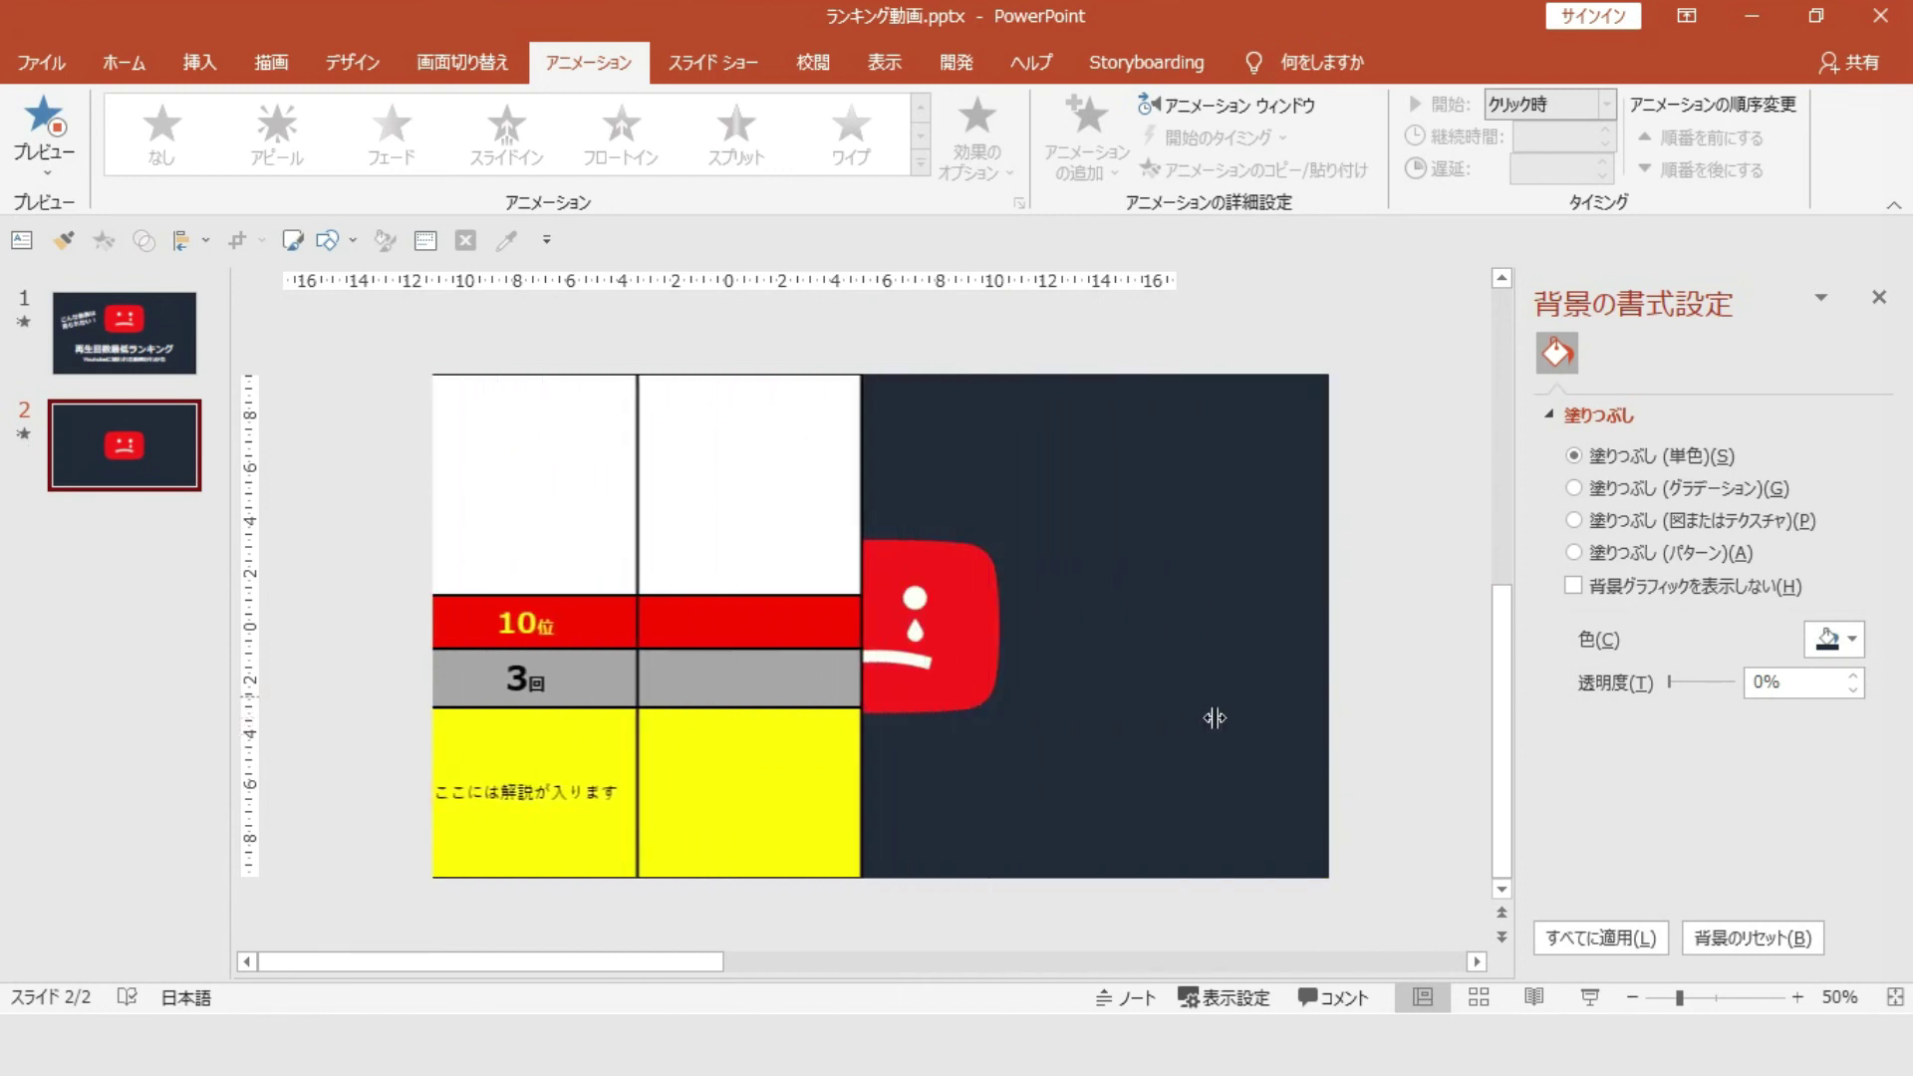
Step: On the title slide, open the Animation Pane and check the title's 30-second delay
{"action": "left_click", "coordinate": [169, 349]}
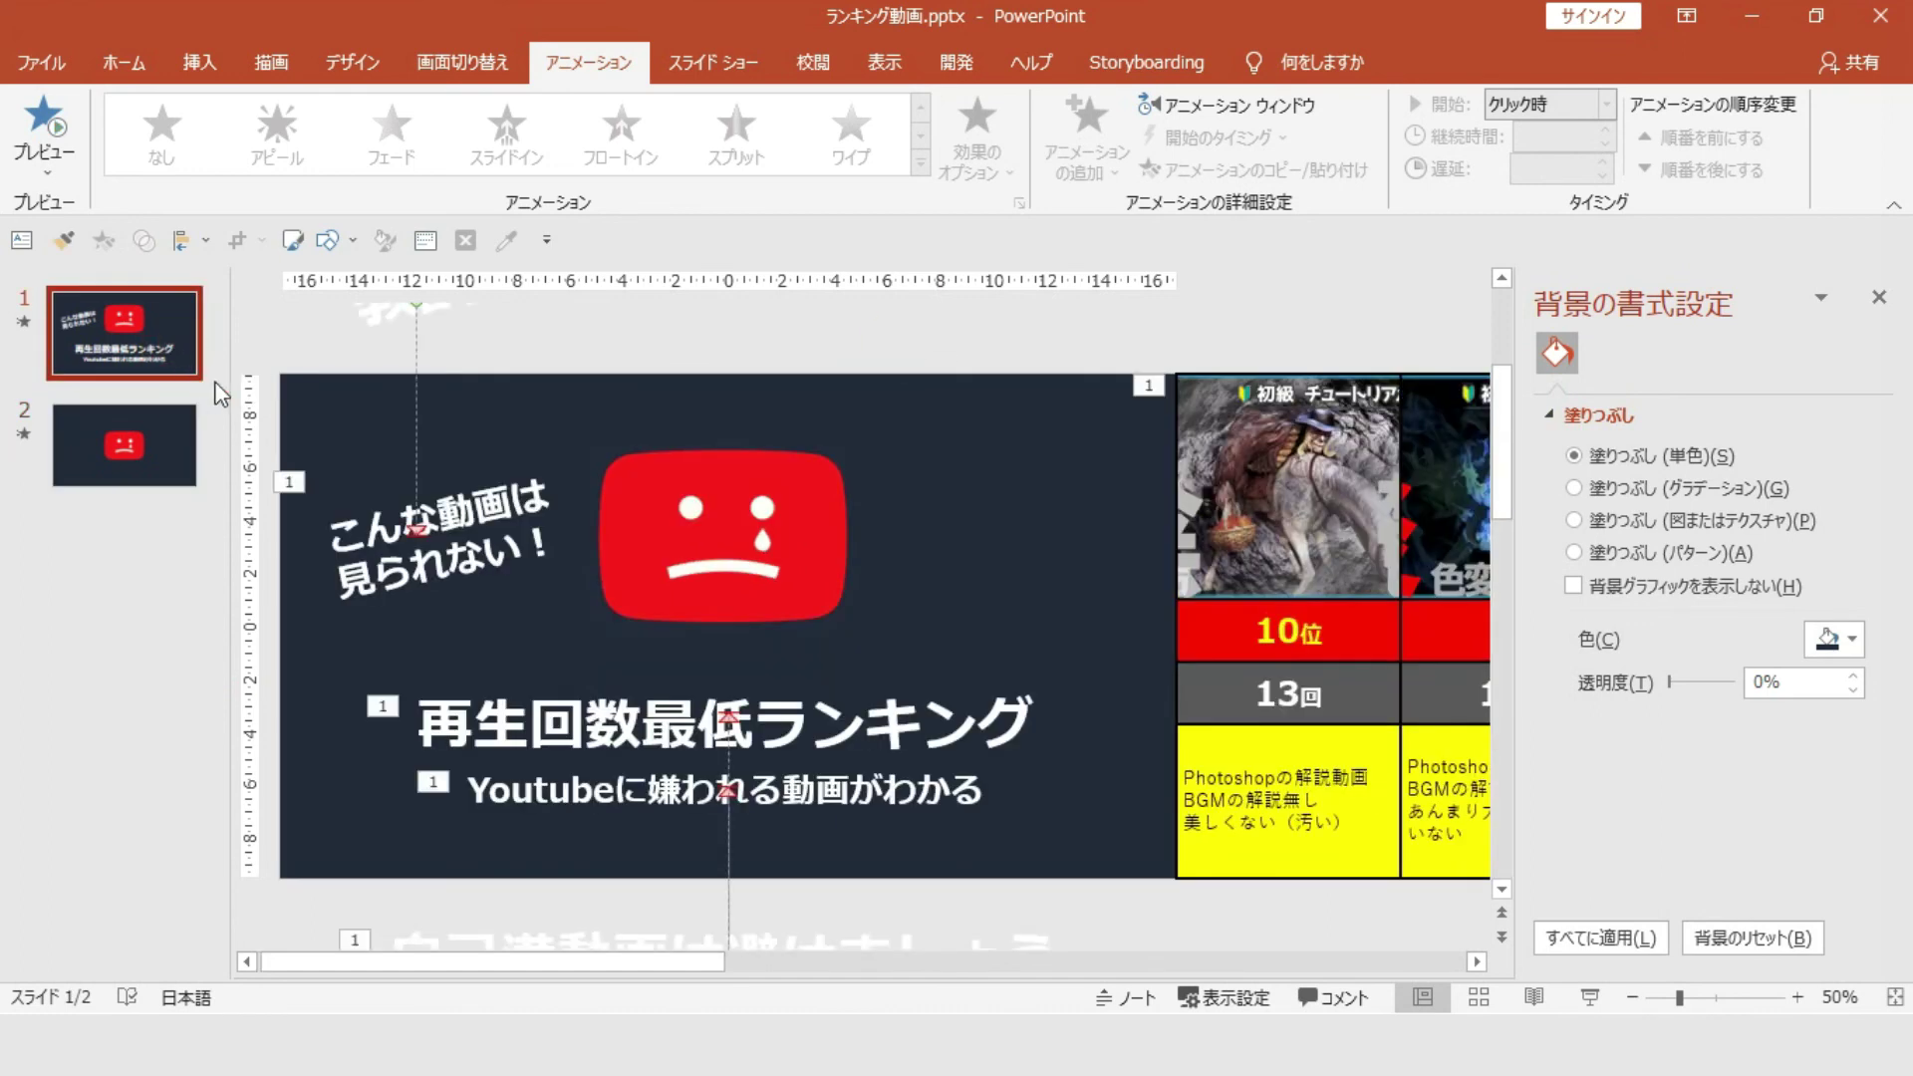
{"action": "left_click", "coordinate": [1880, 299]}
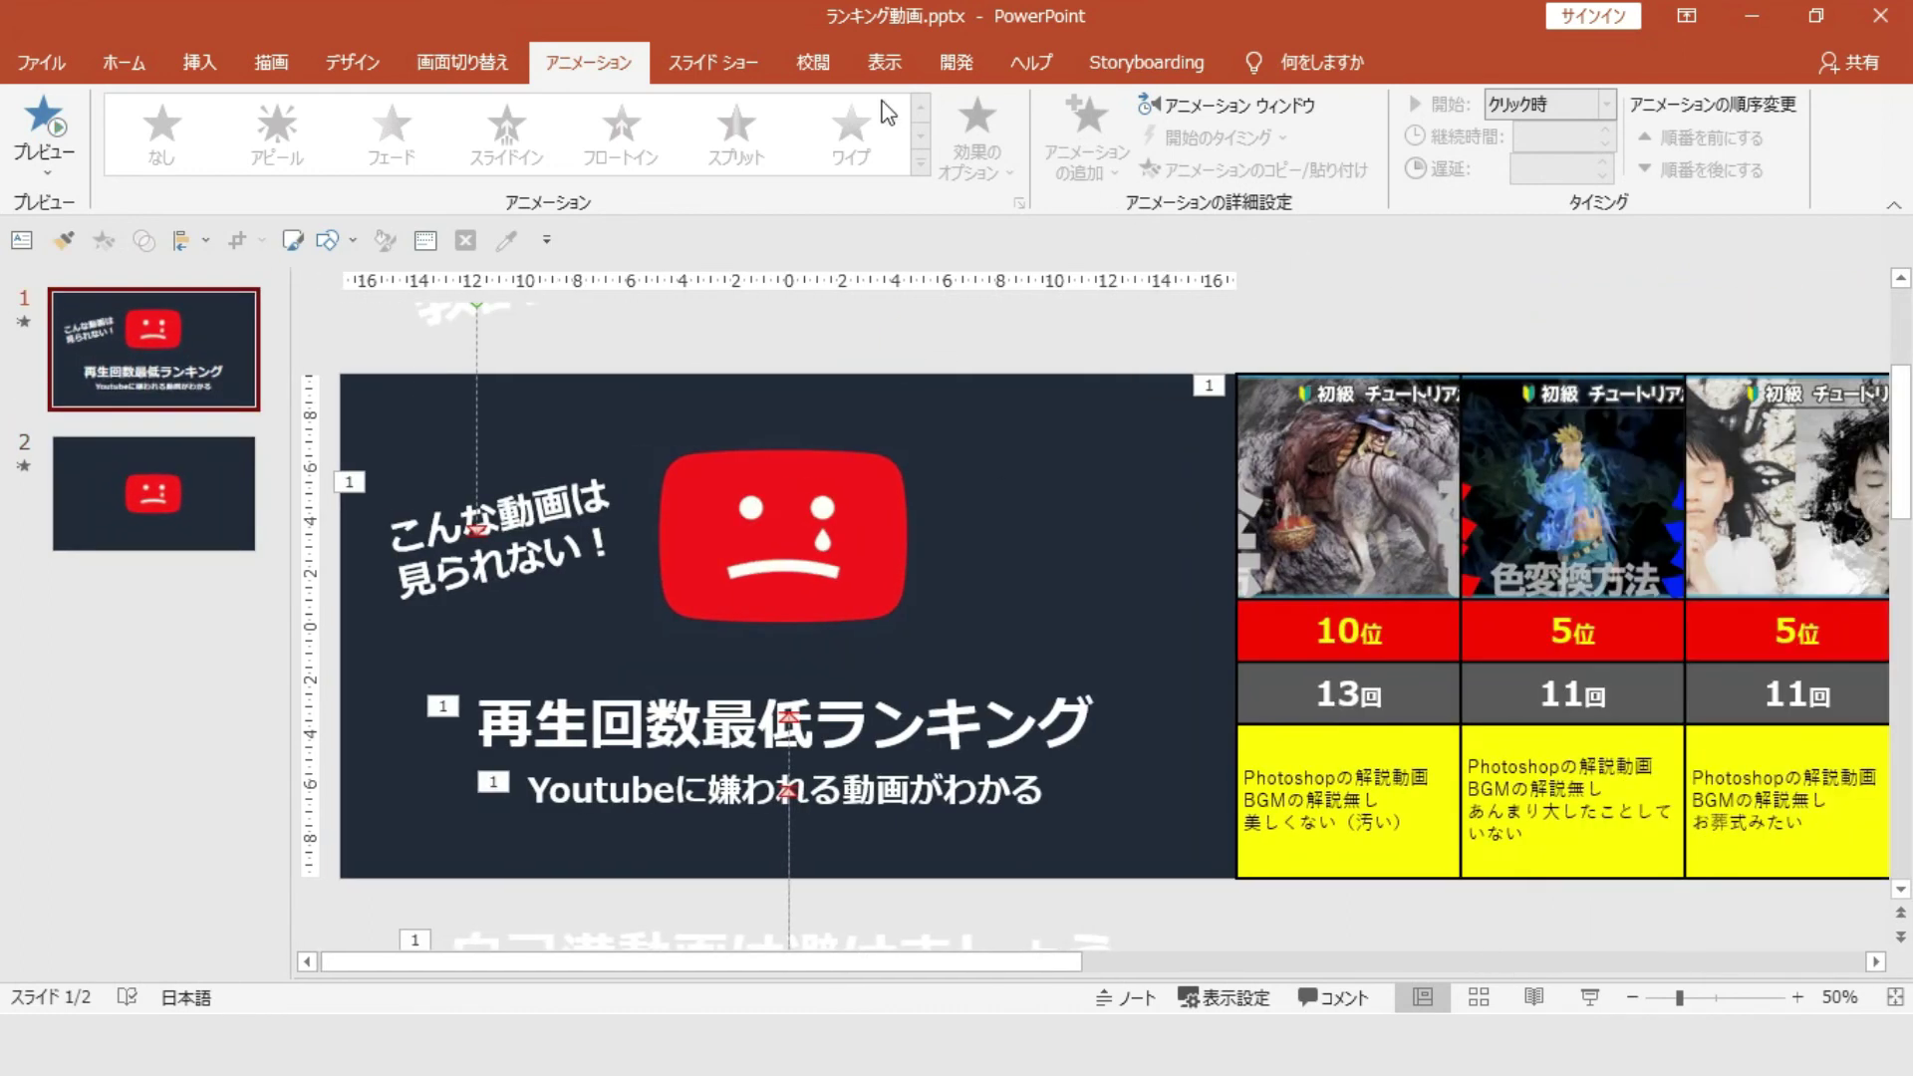
{"action": "left_click", "coordinate": [756, 65]}
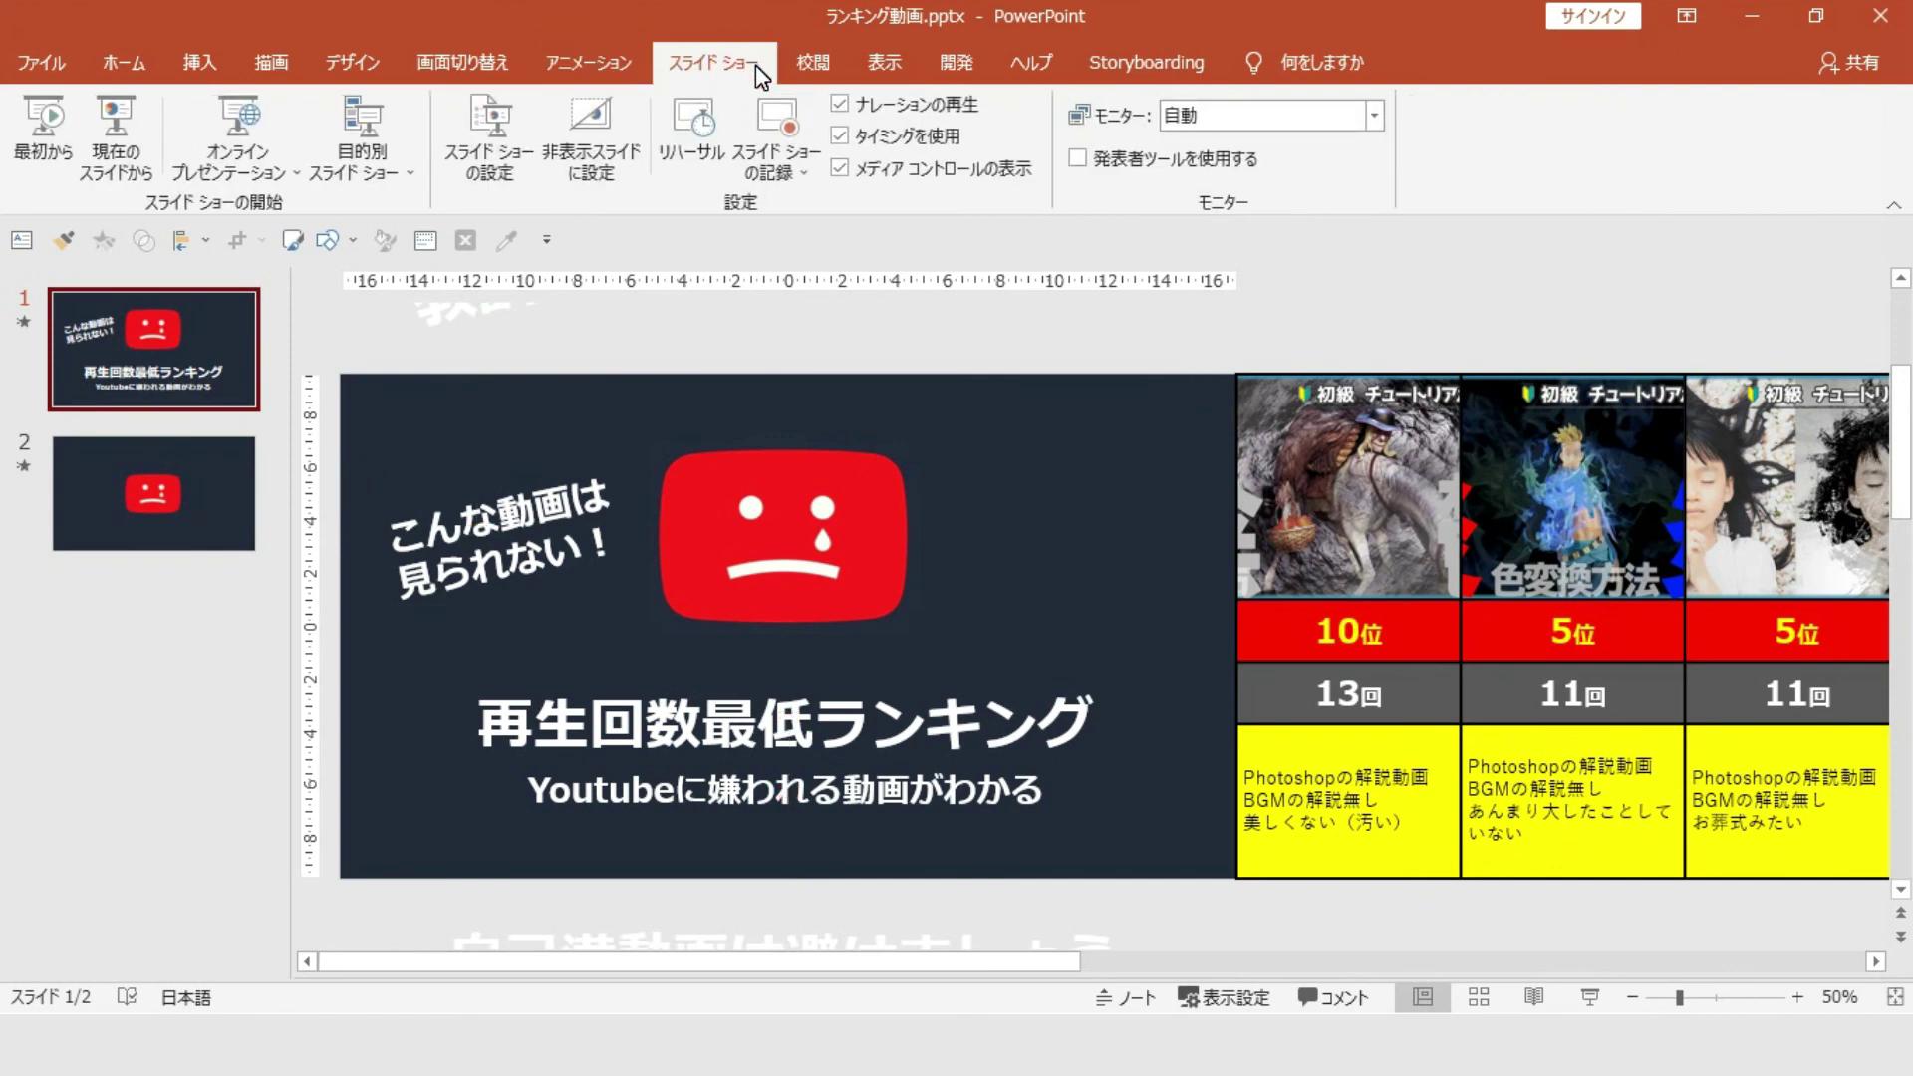
{"action": "left_click", "coordinate": [628, 63]}
{"action": "left_click", "coordinate": [1182, 107]}
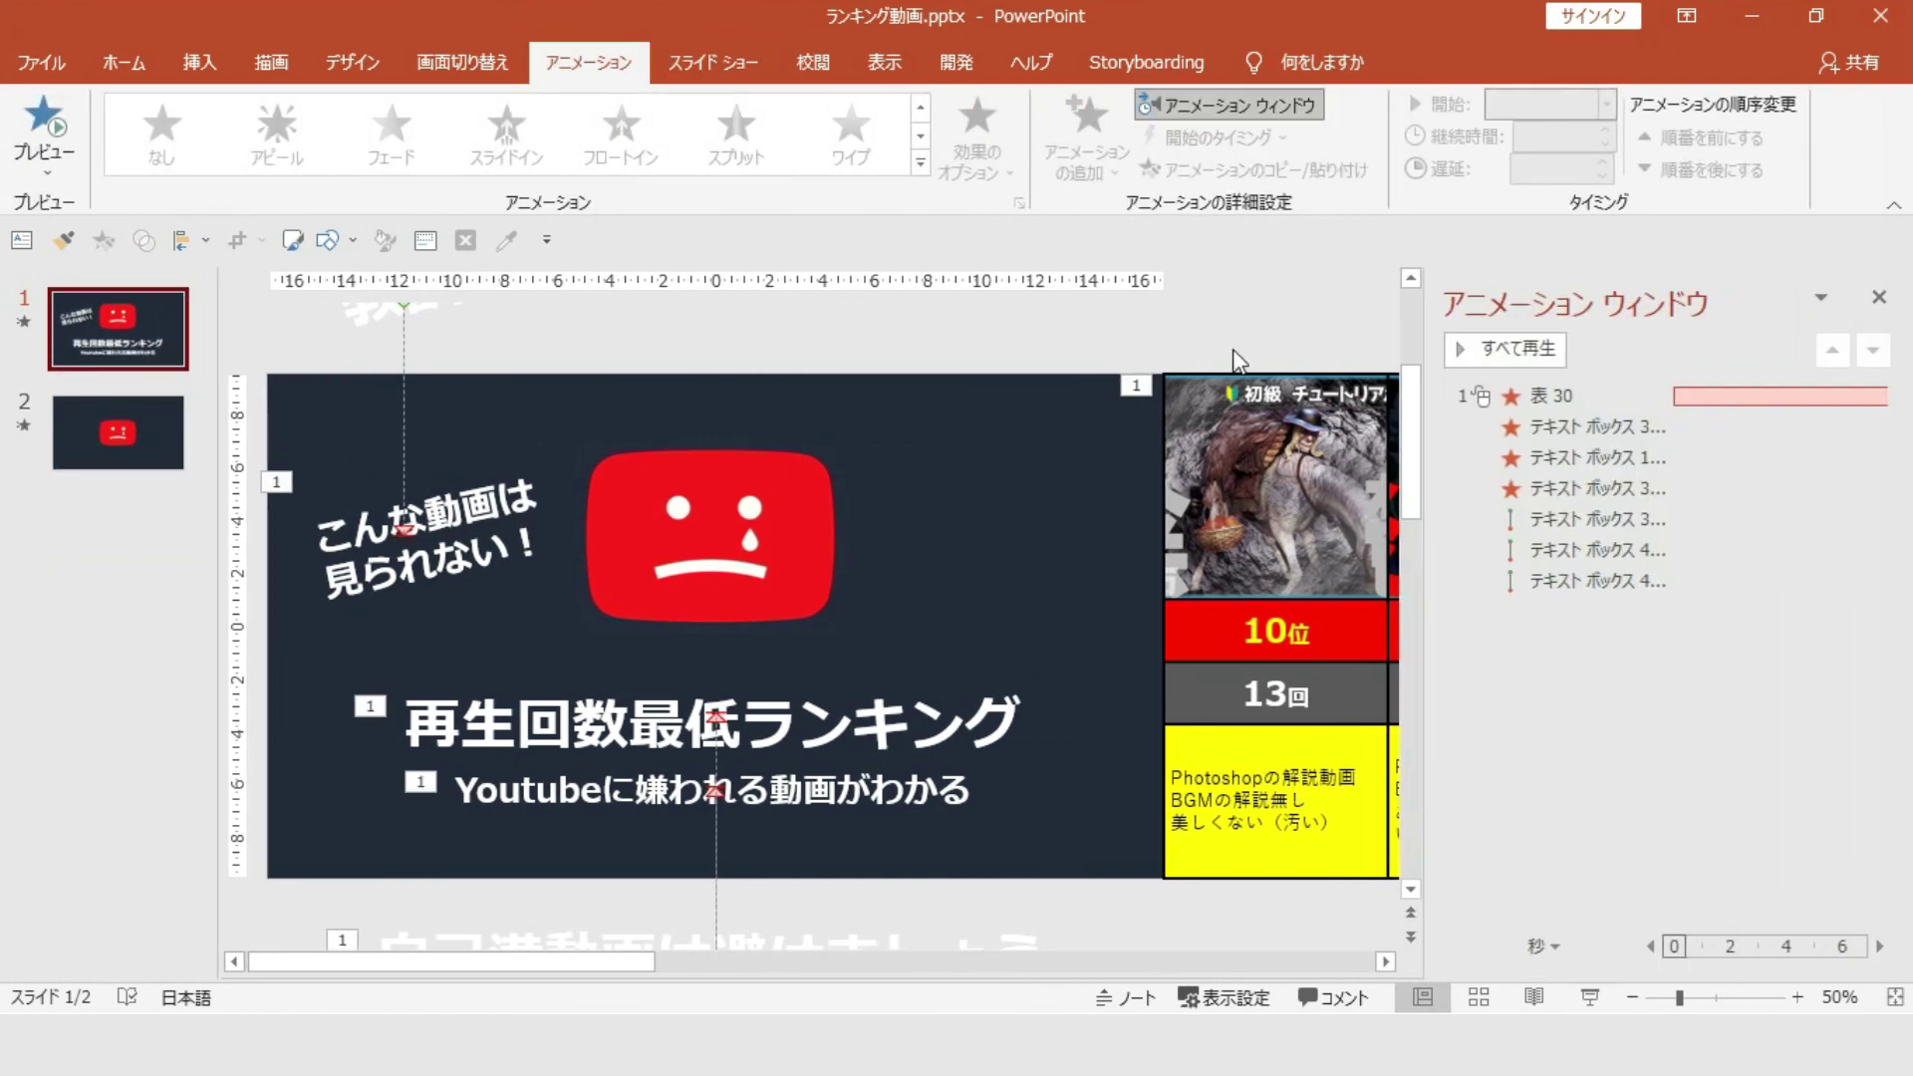
{"action": "left_click", "coordinate": [661, 725]}
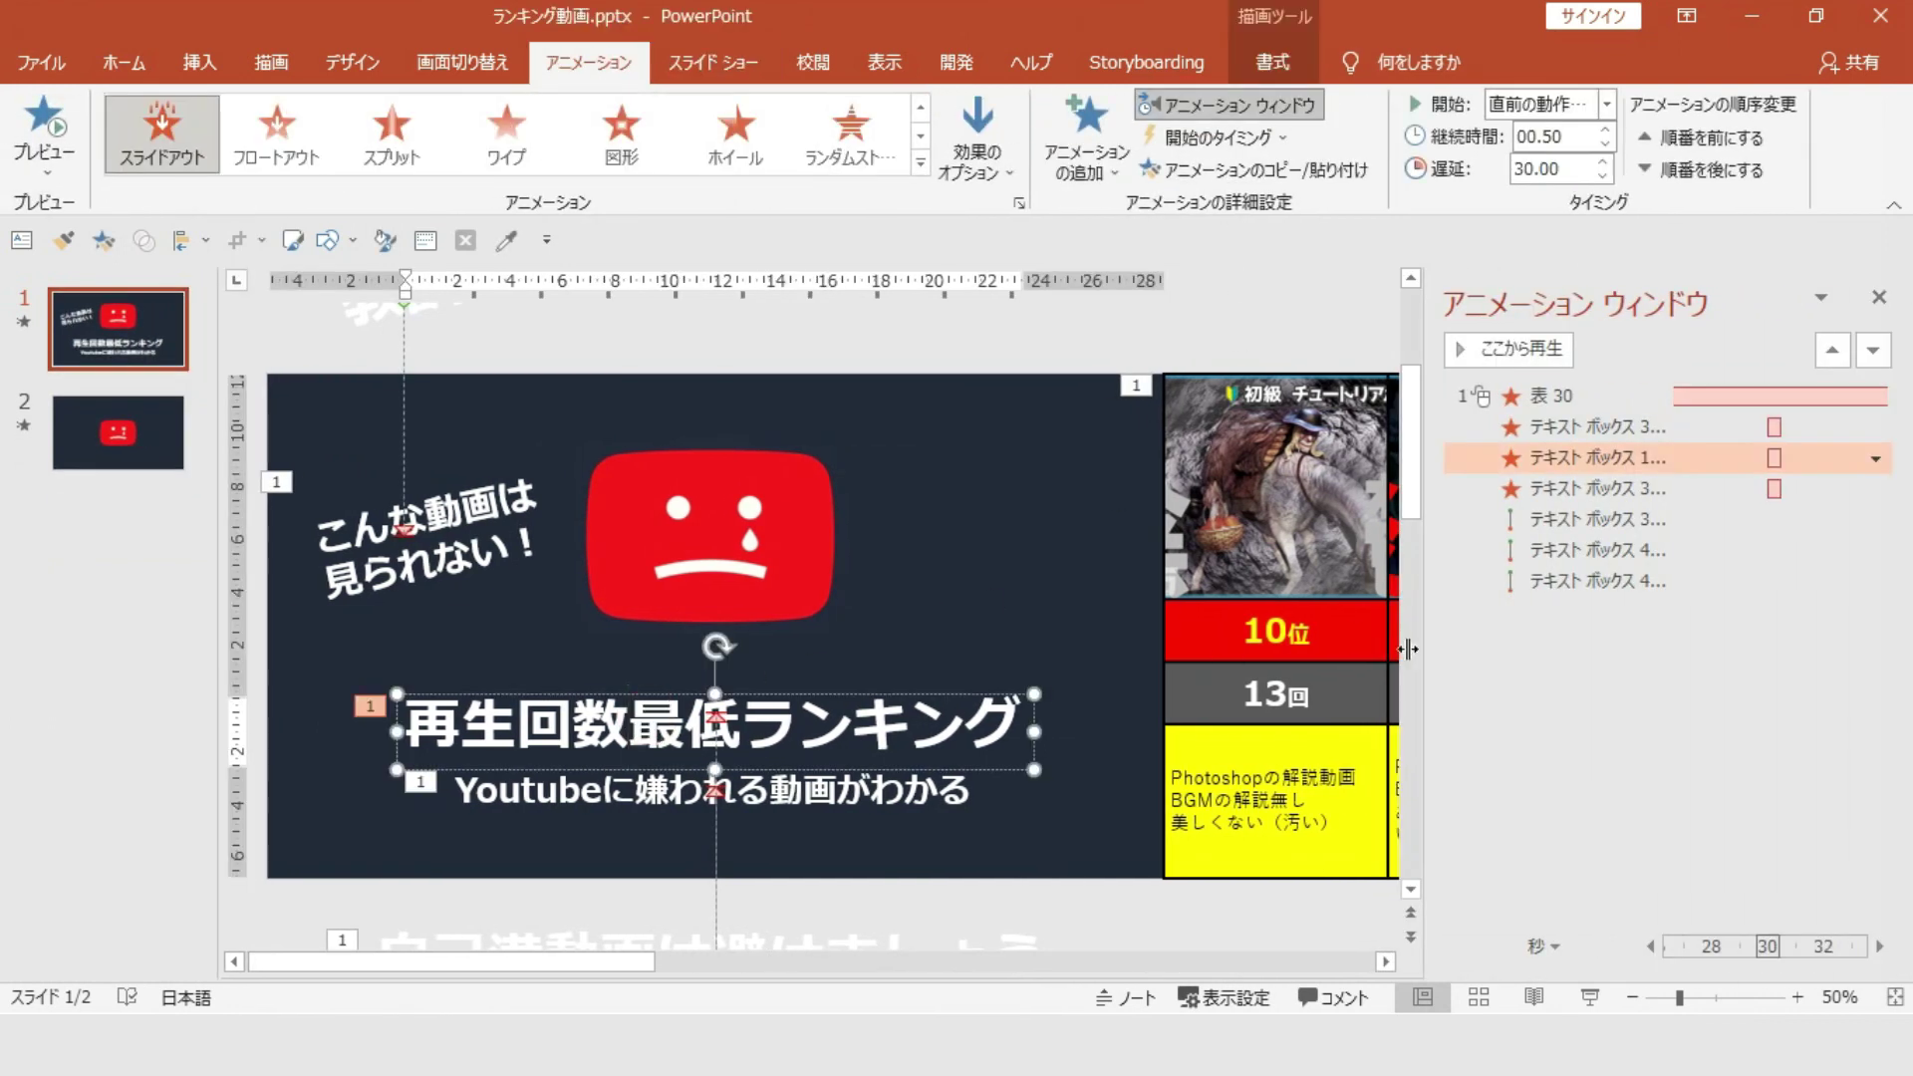
{"action": "left_click", "coordinate": [1555, 170]}
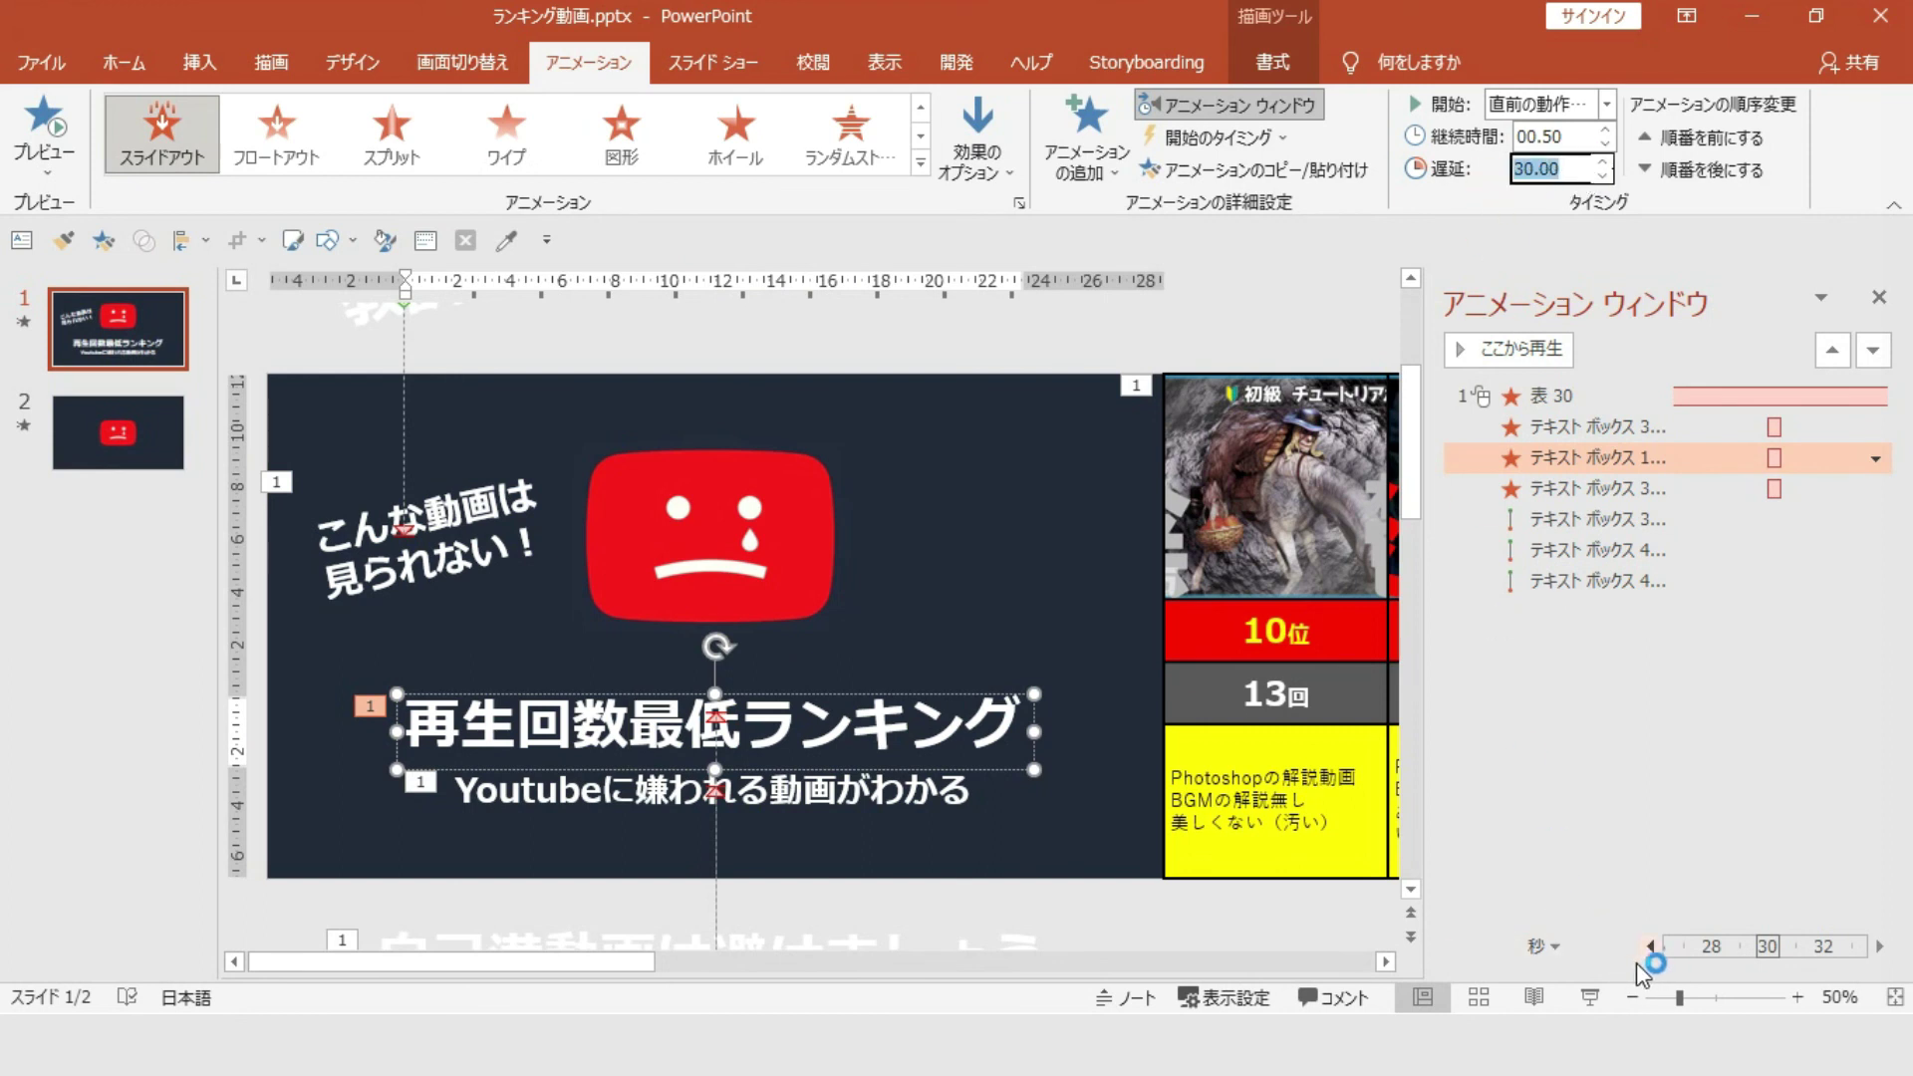
Step: Scroll the timeline and confirm the 自己満動画は避けましょう text box's 55-second delay
{"action": "left_click", "coordinate": [863, 797]}
{"action": "left_click", "coordinate": [468, 563]}
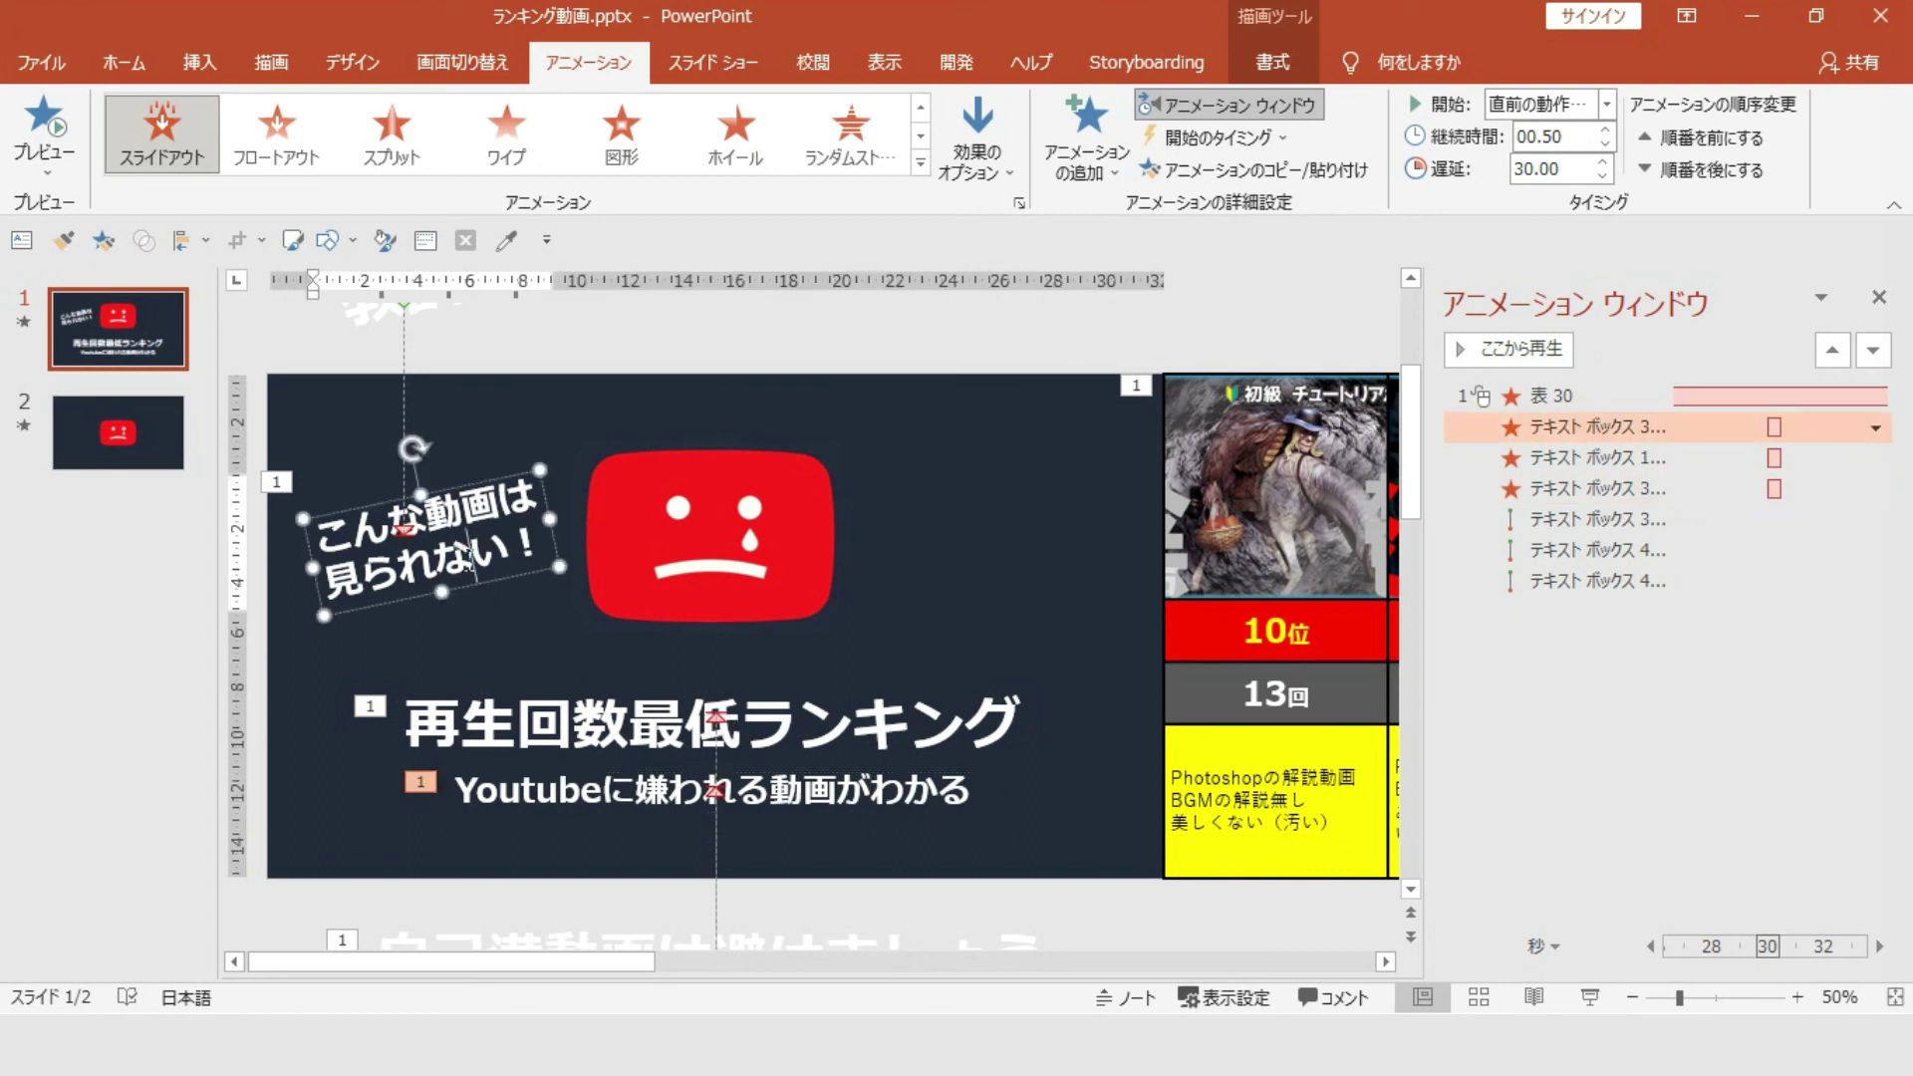
{"action": "left_click", "coordinate": [1877, 946]}
{"action": "left_click", "coordinate": [1880, 947]}
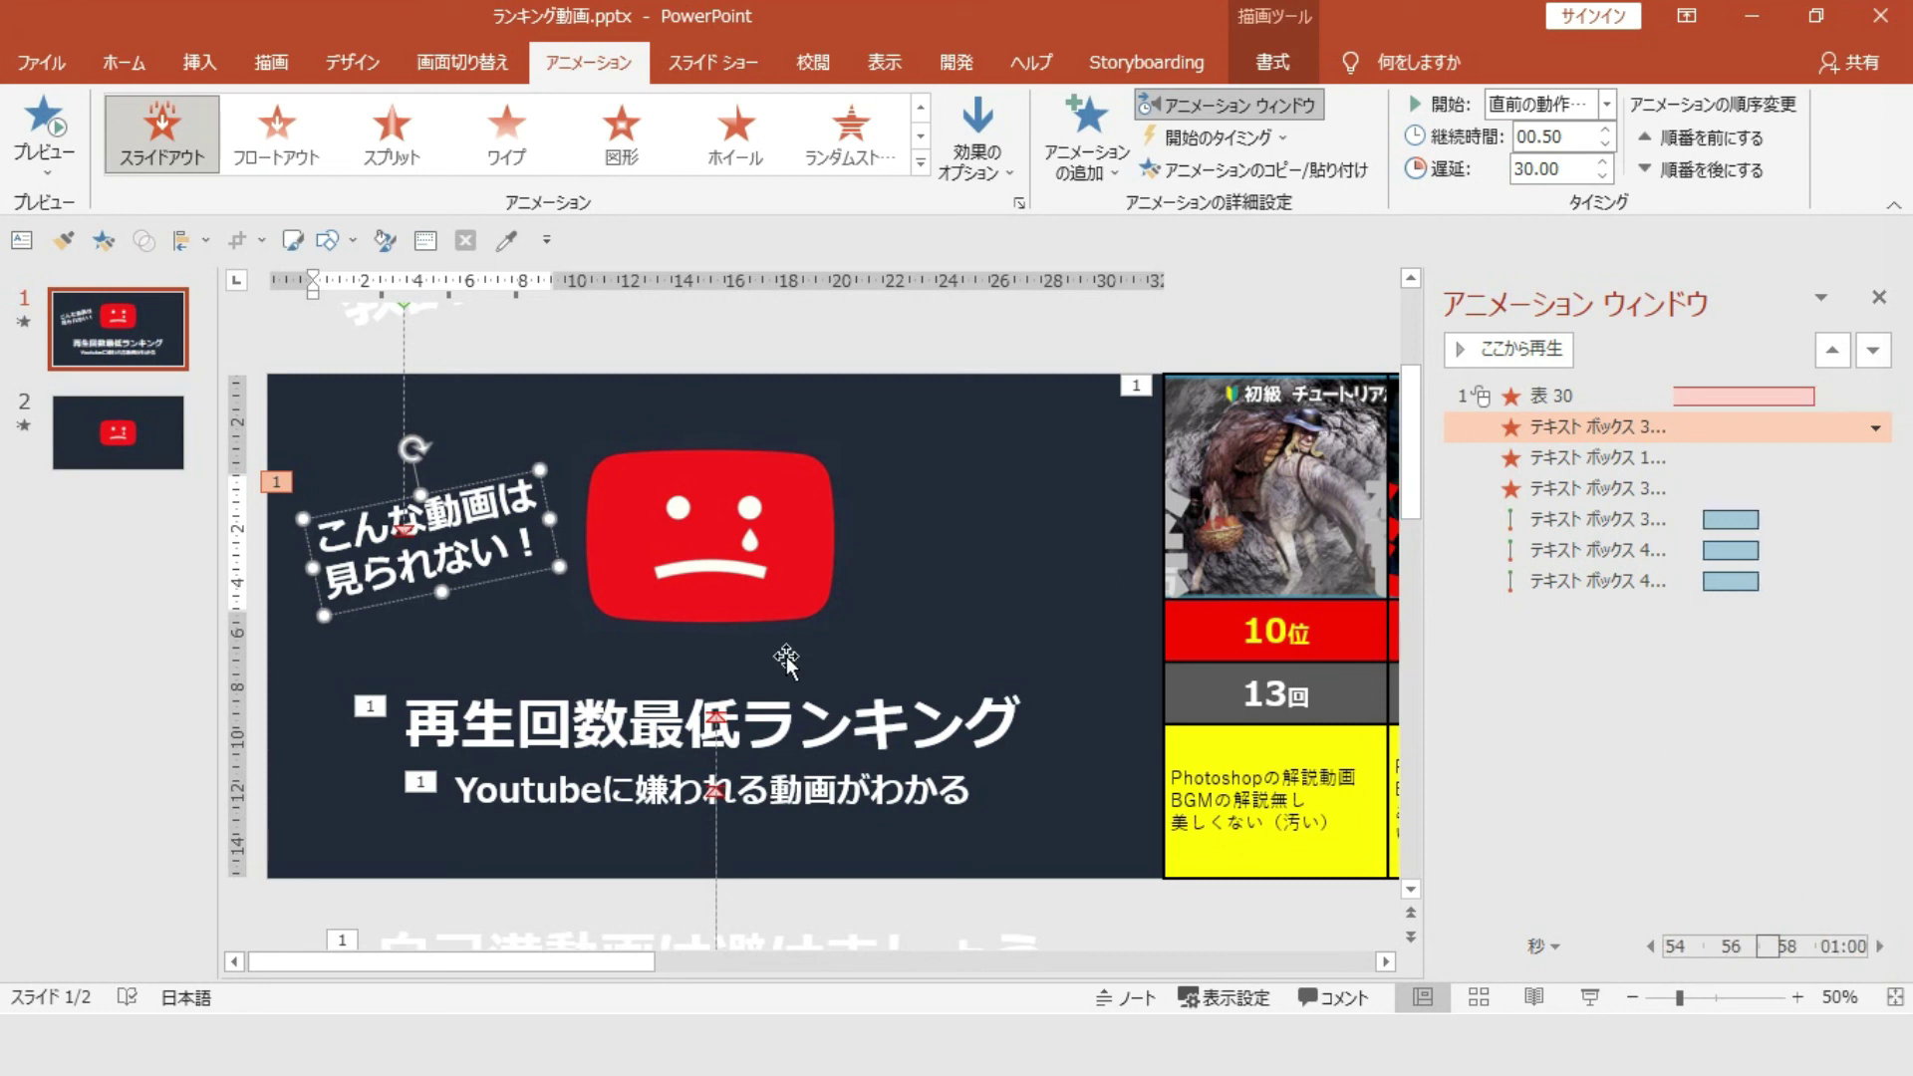
{"action": "scroll", "coordinate": [787, 658], "scroll_direction": "down", "scroll_amount": 3}
{"action": "left_click", "coordinate": [801, 894]}
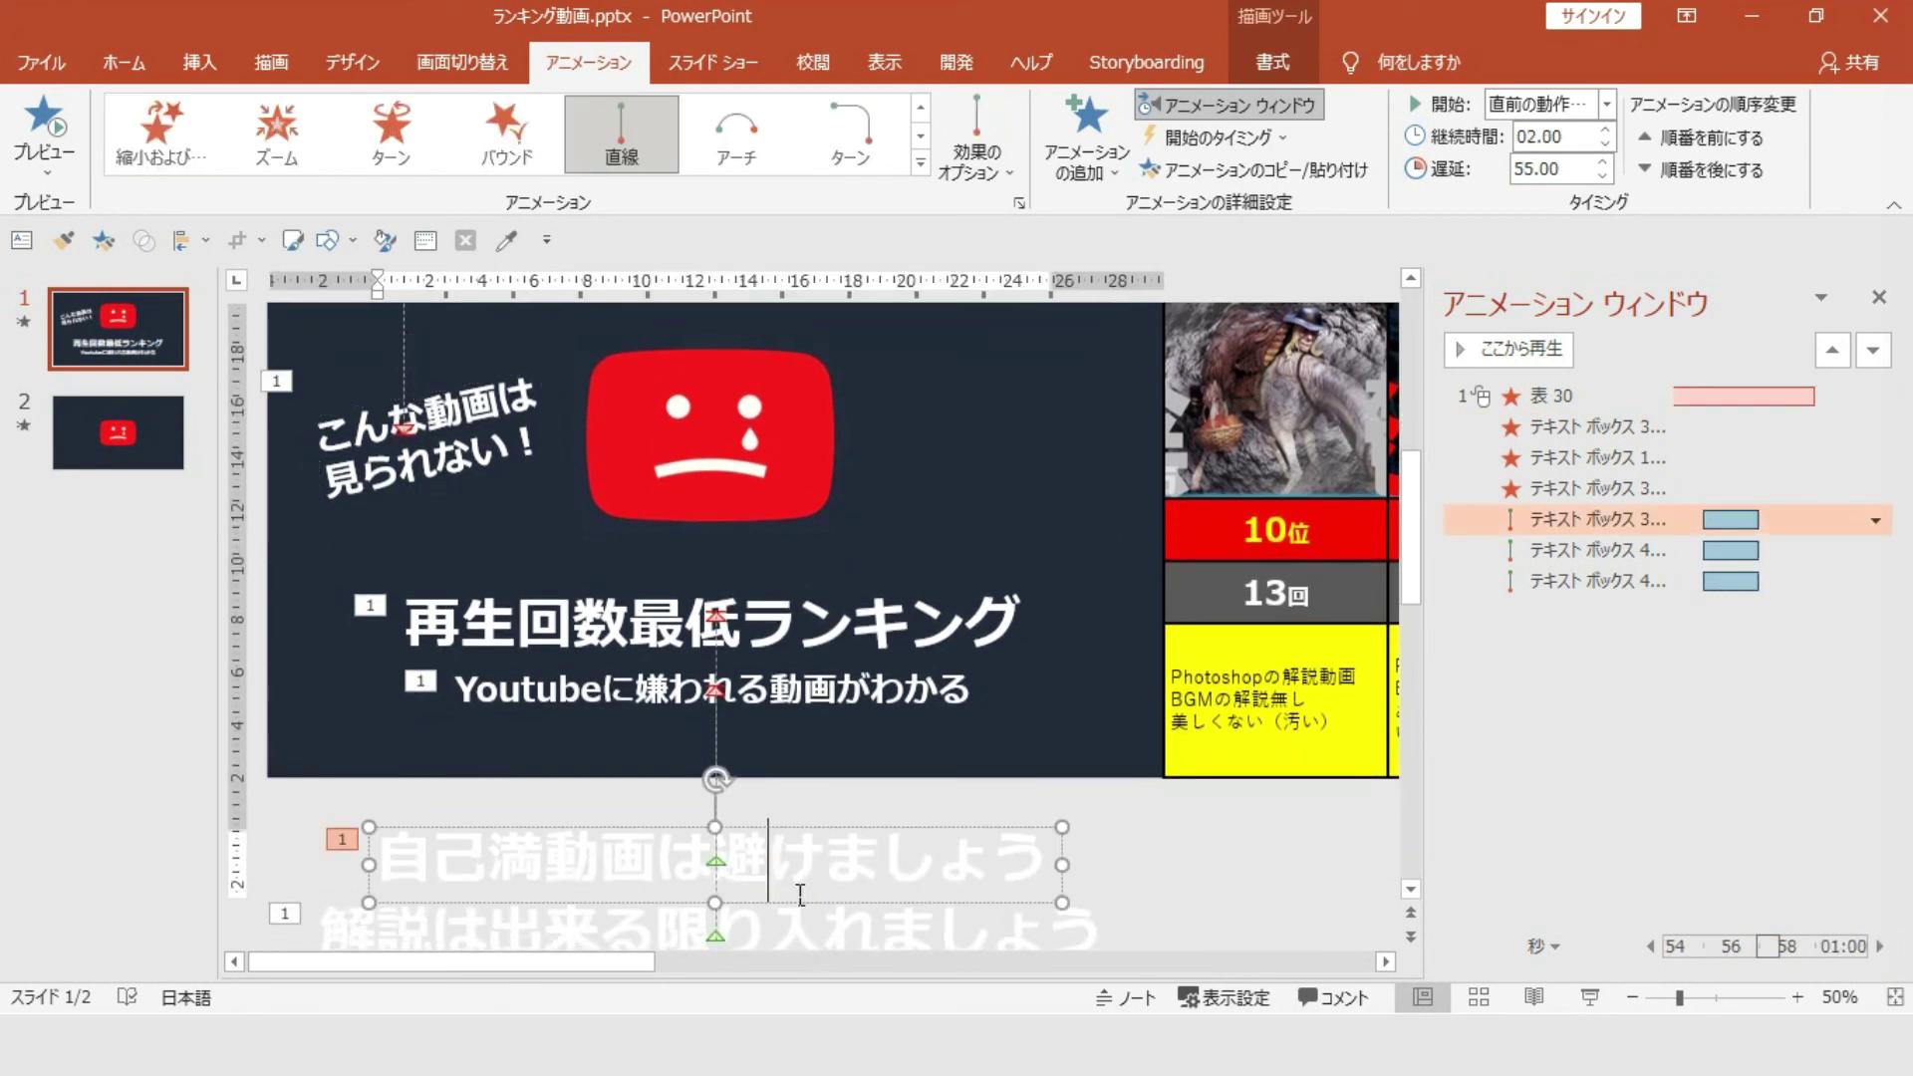
{"action": "left_click", "coordinate": [1573, 179]}
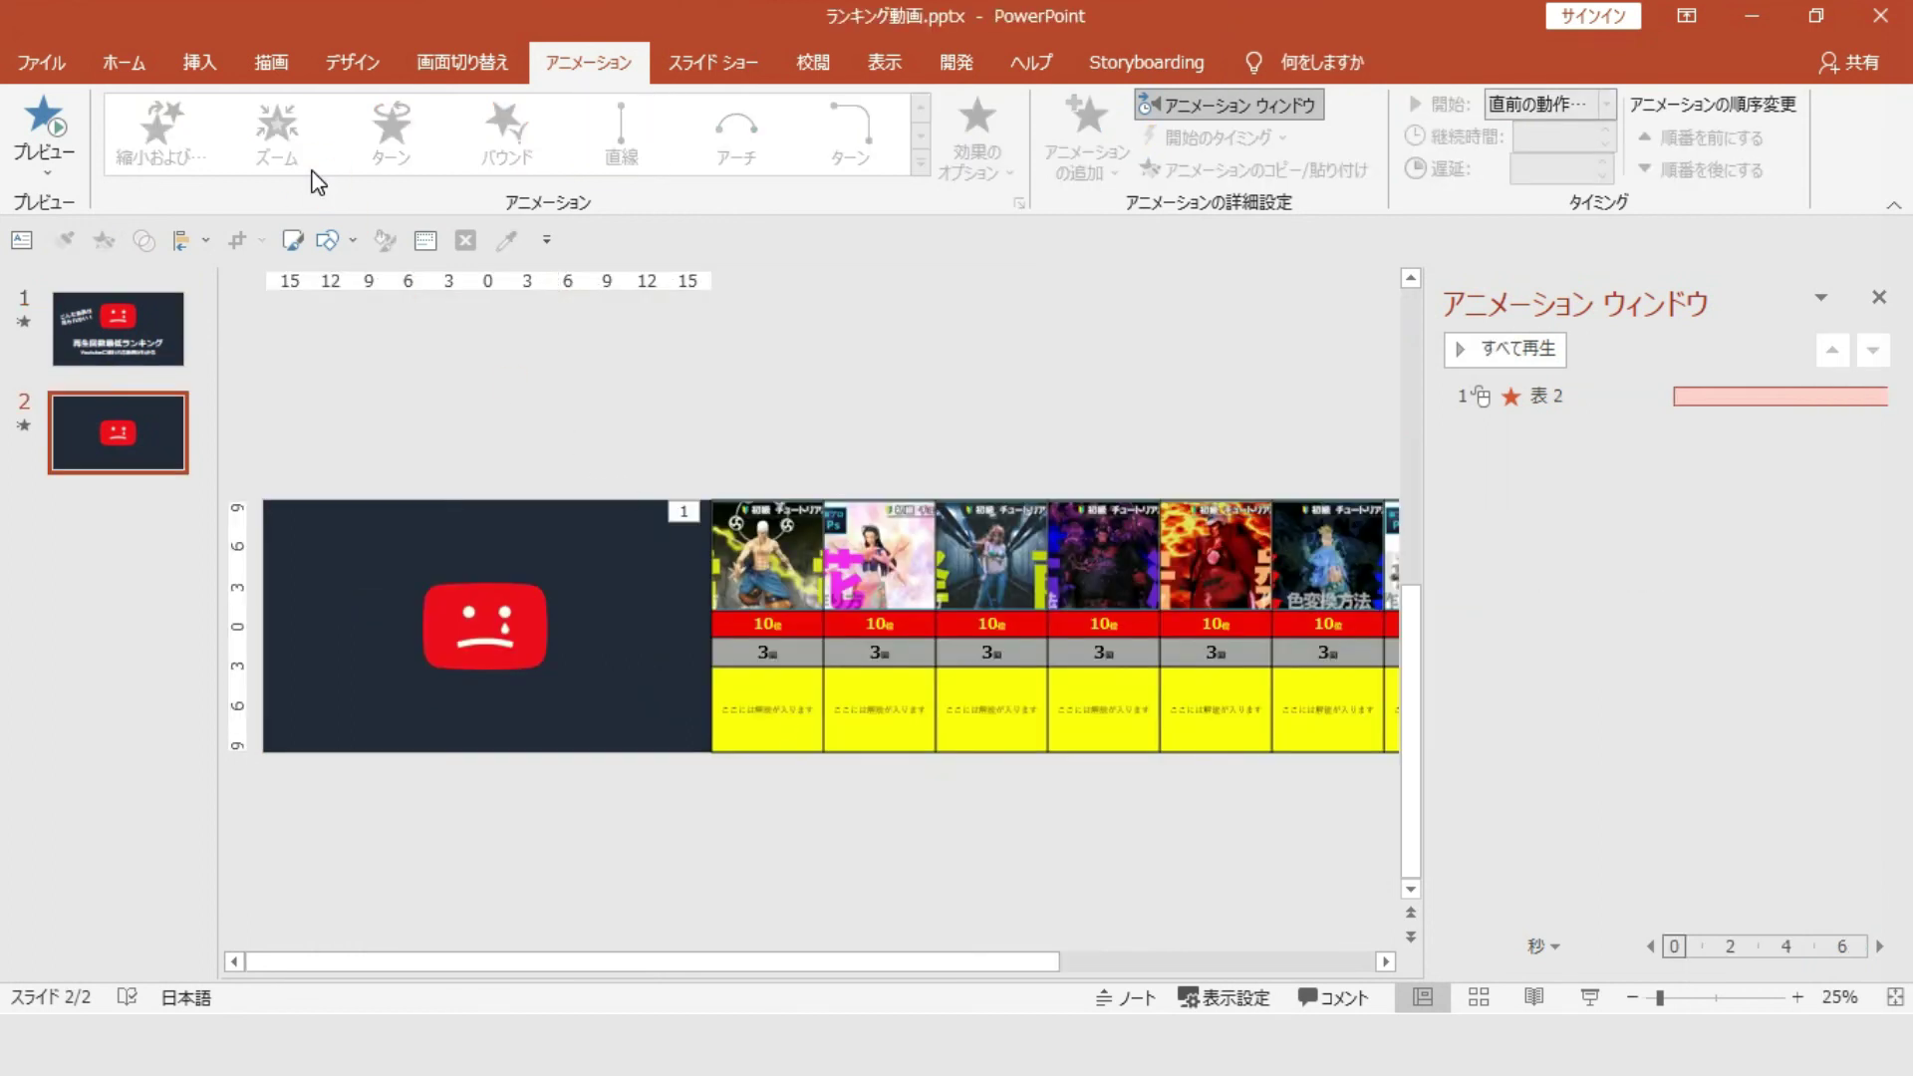
{"action": "left_click", "coordinate": [196, 62]}
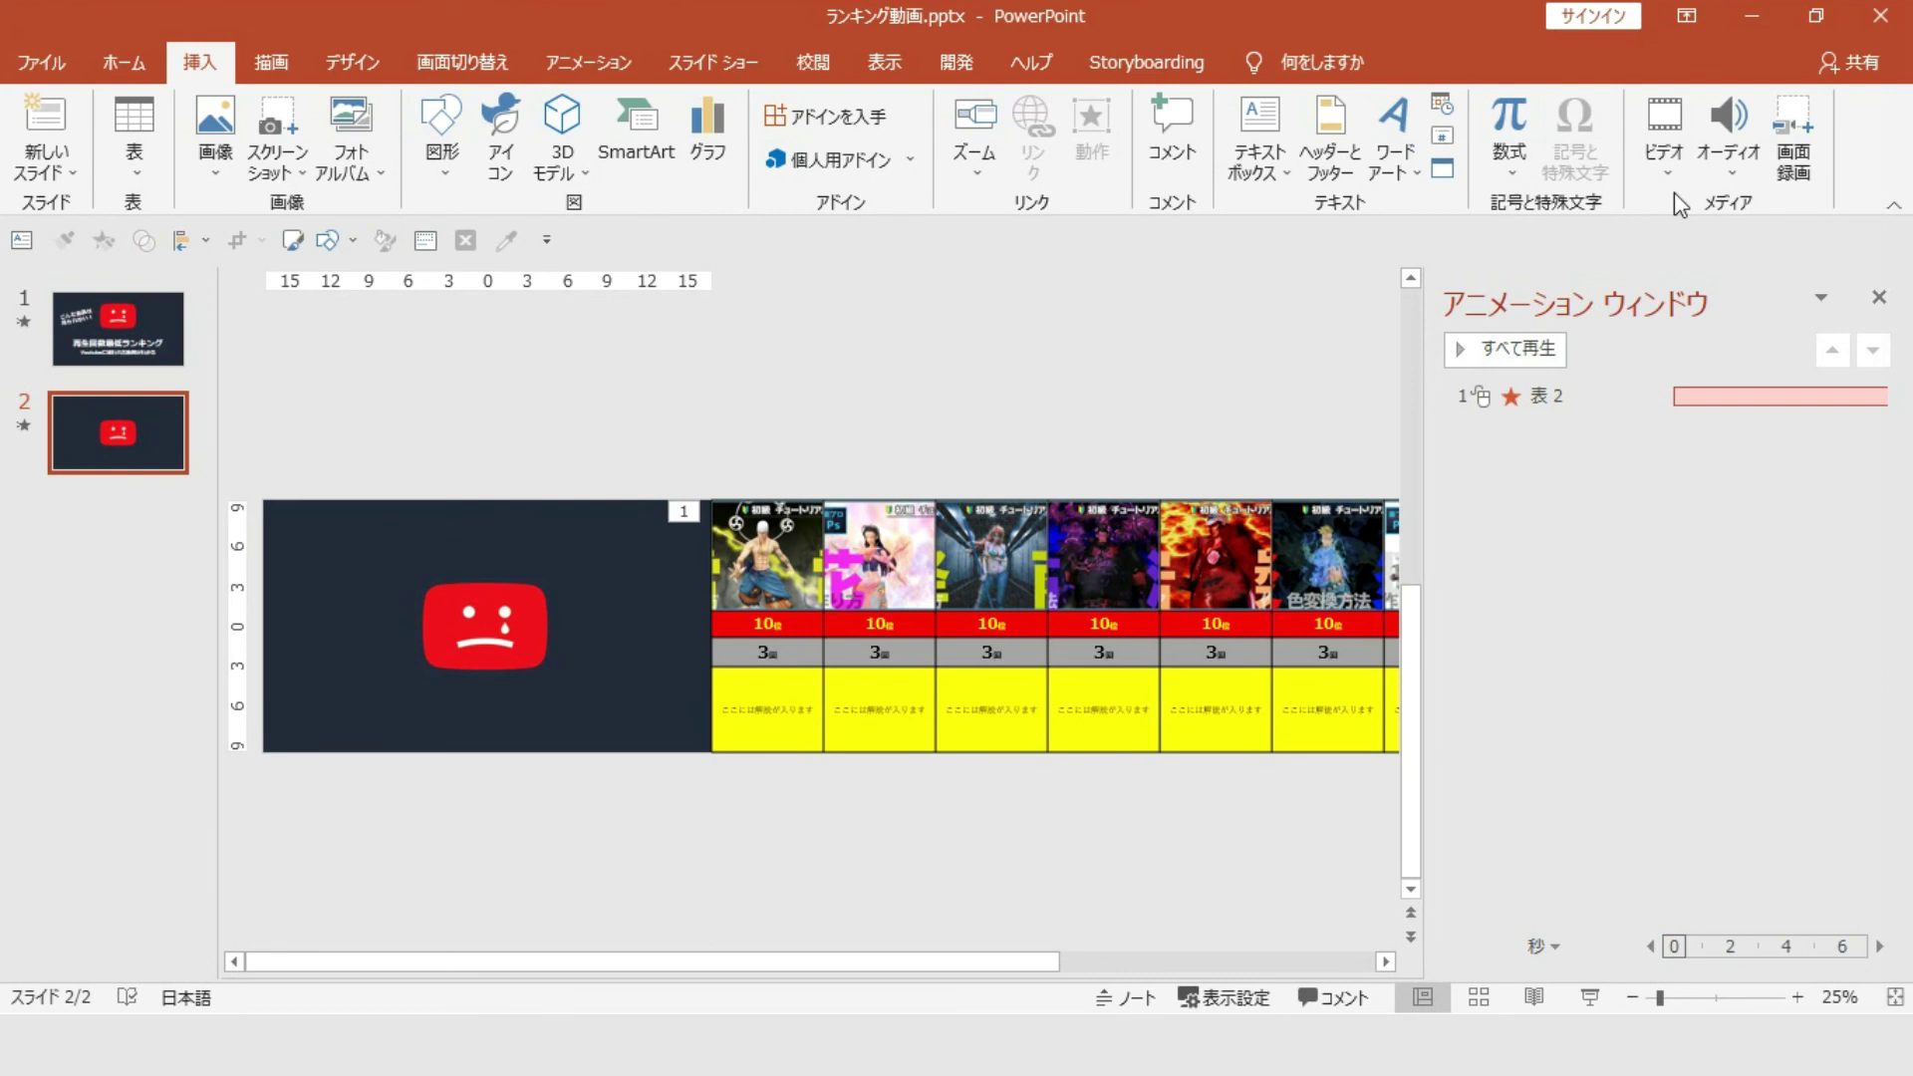
{"action": "left_click", "coordinate": [1730, 164]}
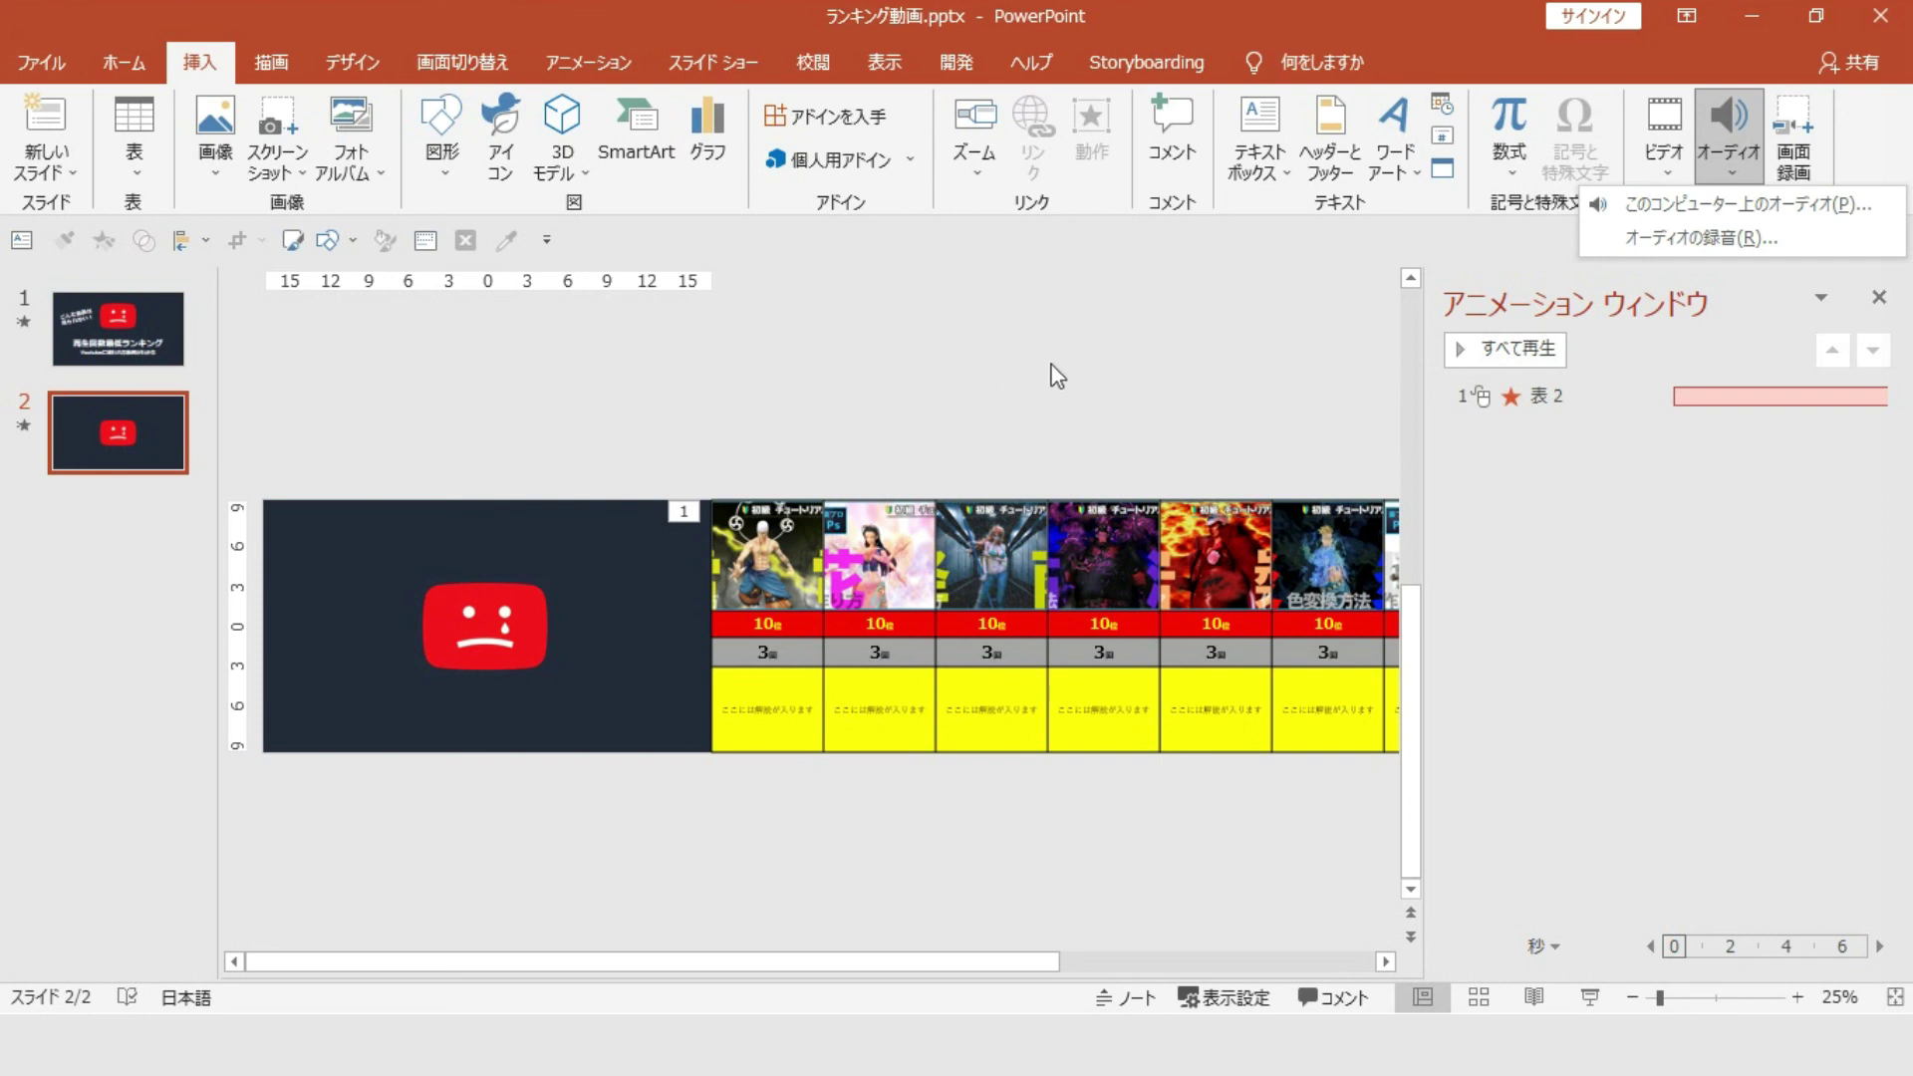
{"action": "left_click", "coordinate": [808, 402]}
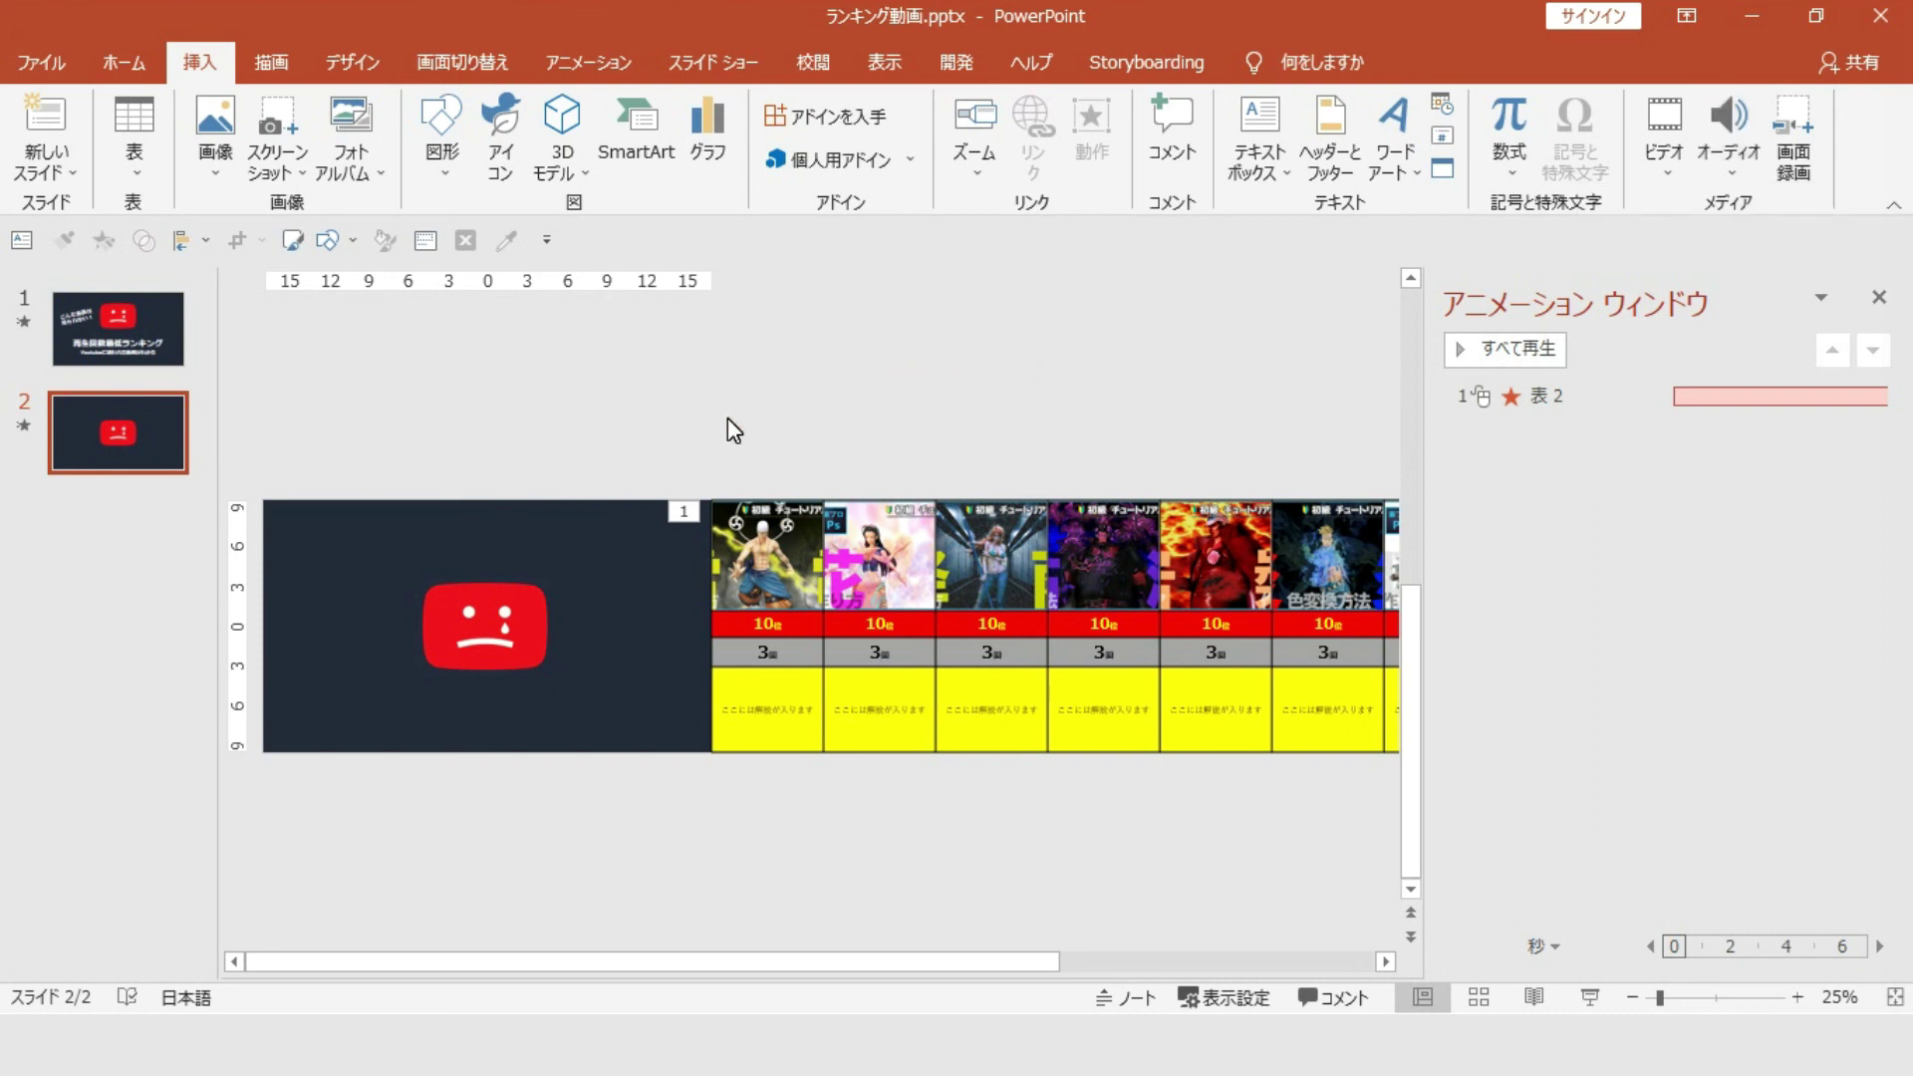